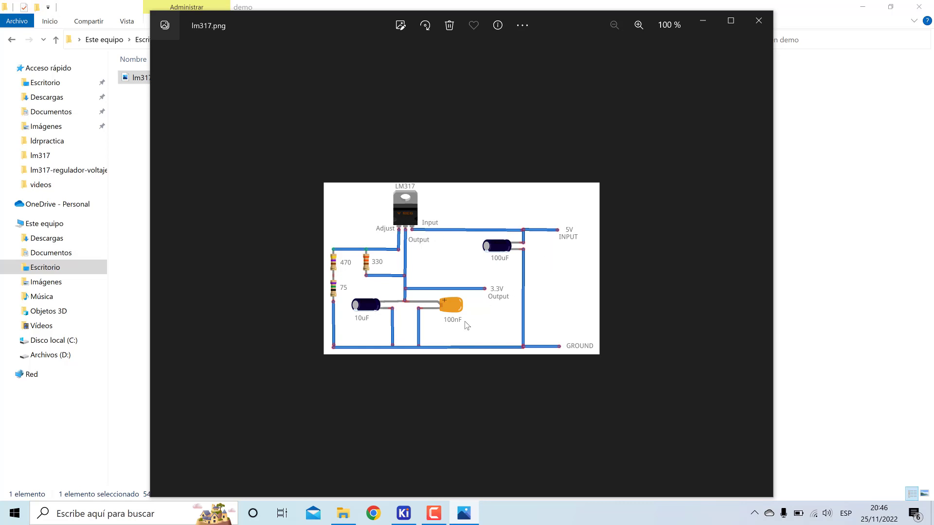
# Switch to KiCad, create the project regulador3v in the desktop's demo folder and open its schematic.
pyautogui.click(404, 514)
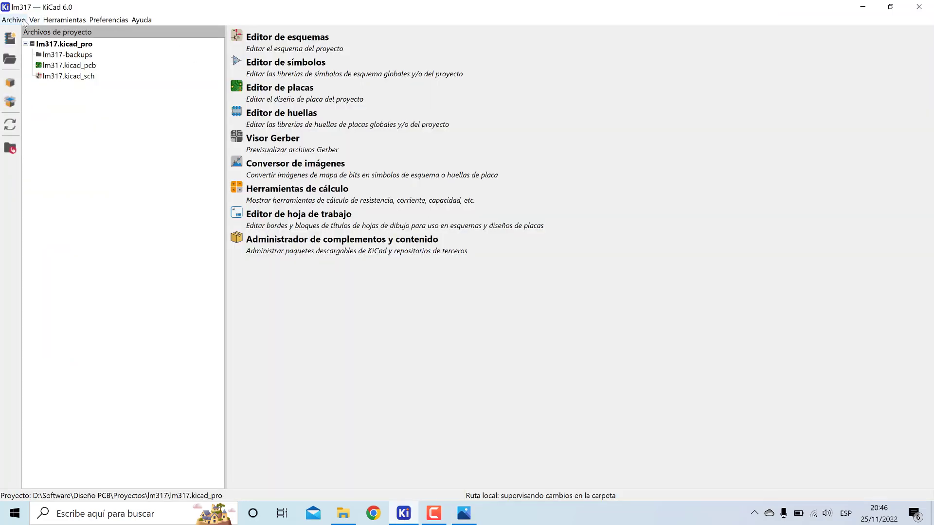
pyautogui.click(22, 21)
pyautogui.click(49, 35)
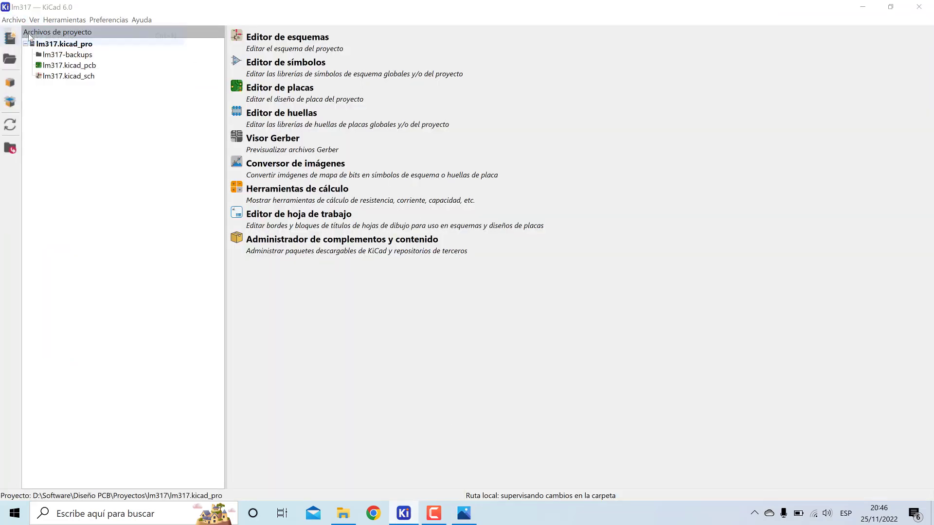
pyautogui.click(181, 141)
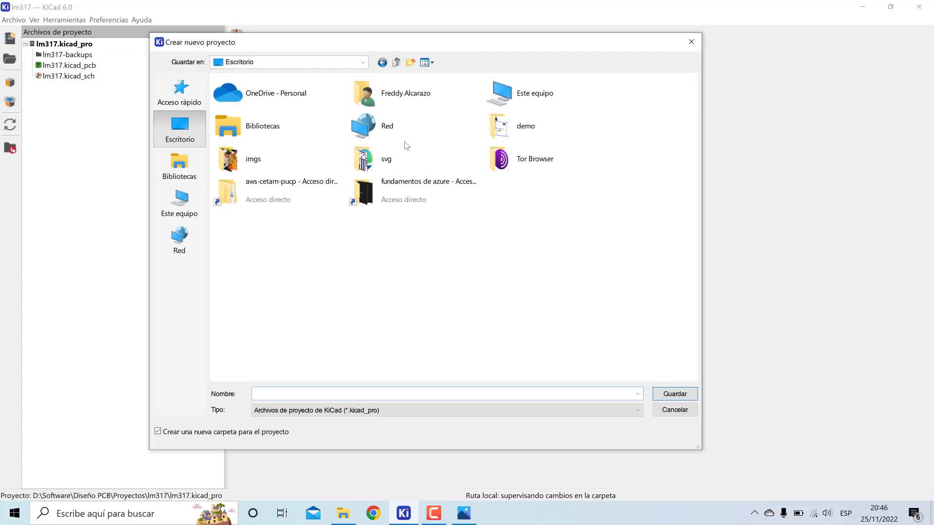
pyautogui.doubleClick(526, 126)
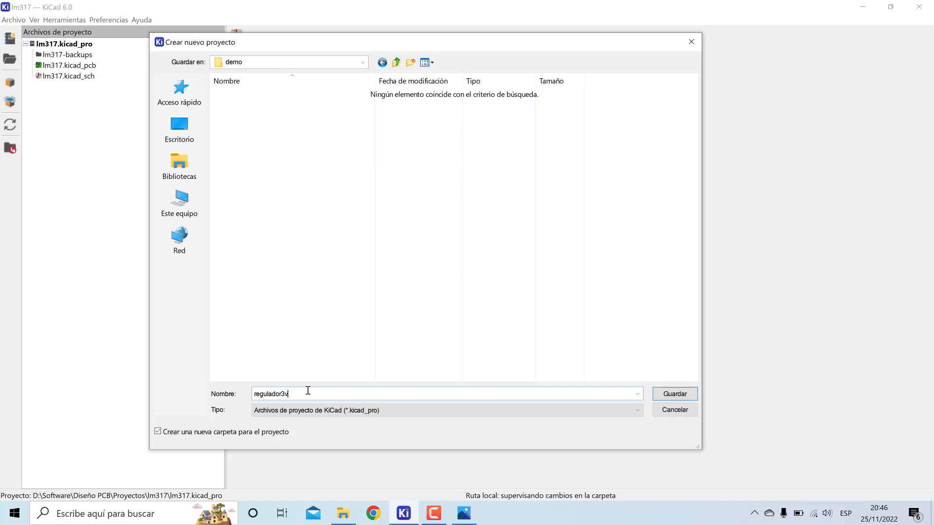
pyautogui.press('Return')
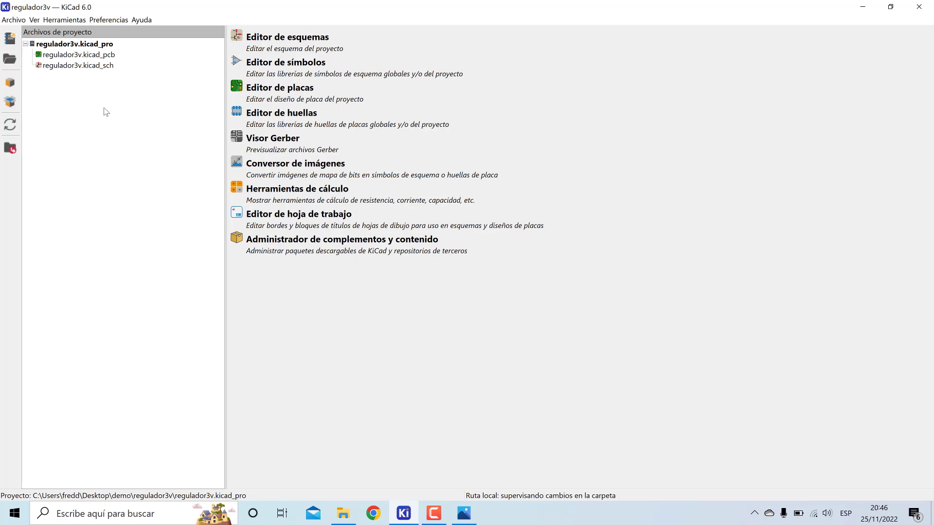
pyautogui.click(82, 69)
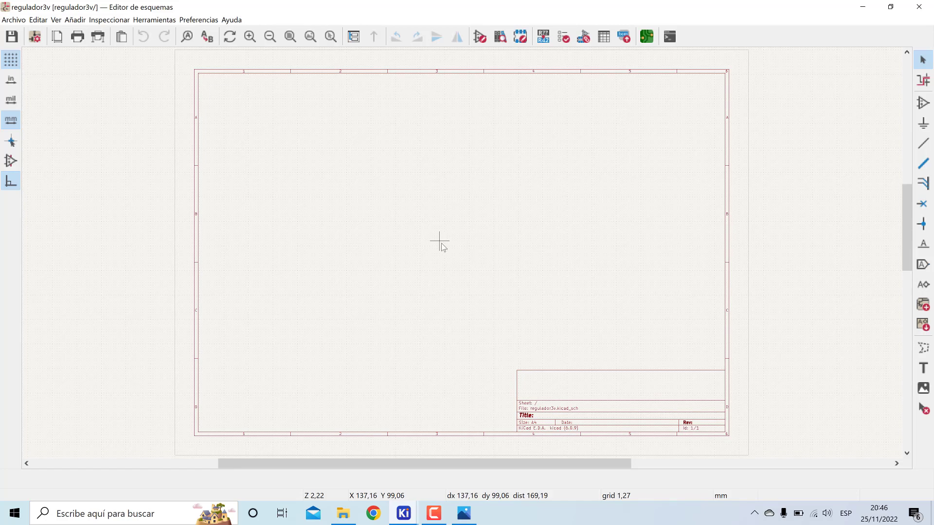
pyautogui.hscroll(5, 442, 246)
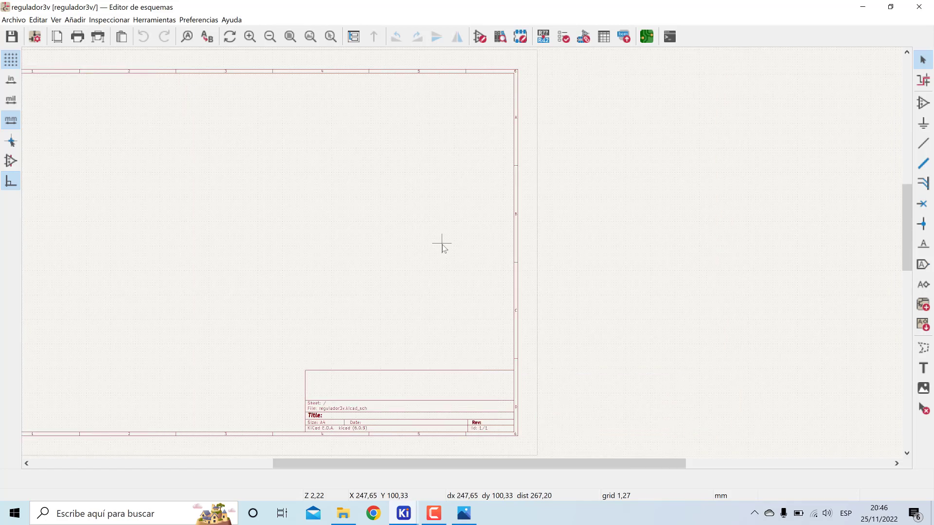
pyautogui.scroll(-3, 461, 254)
pyautogui.scroll(3, 463, 257)
pyautogui.scroll(-3, 462, 257)
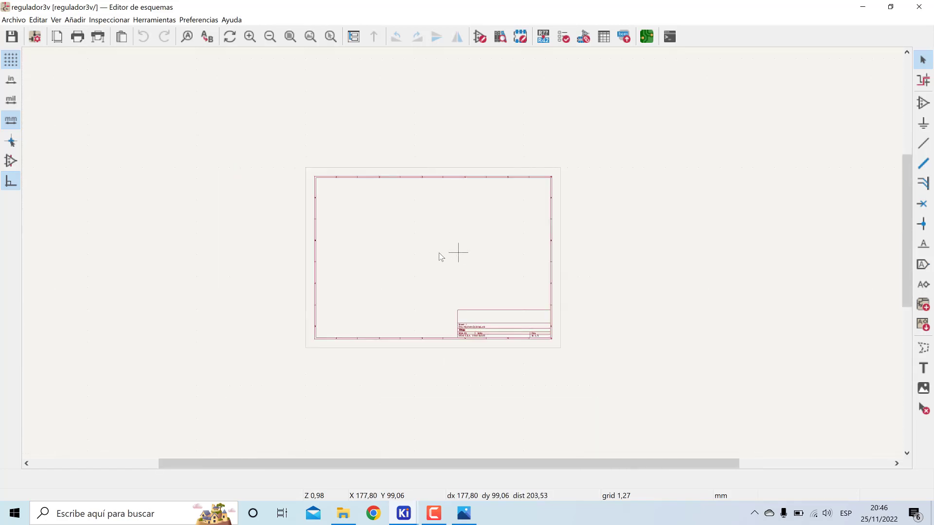
pyautogui.scroll(2, 440, 254)
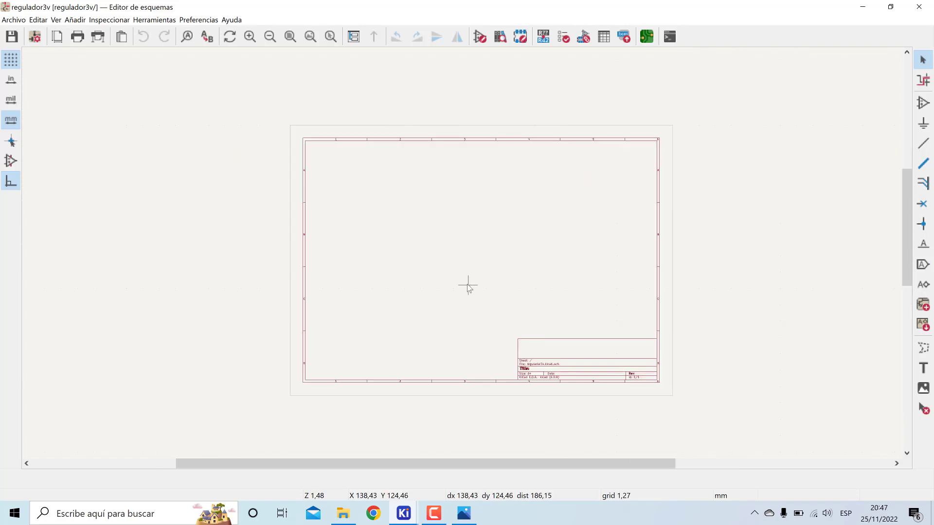
pyautogui.scroll(2, 467, 279)
pyautogui.moveTo(529, 219); pyautogui.dragTo(498, 258, button='middle')
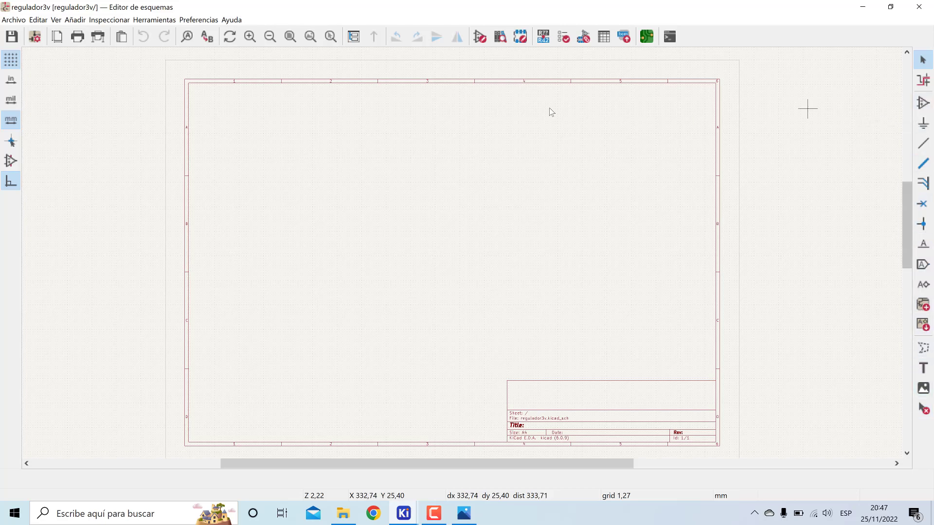
# Enlarge the interface icons by raising the icon scale in the common preferences.
pyautogui.click(203, 20)
pyautogui.click(218, 73)
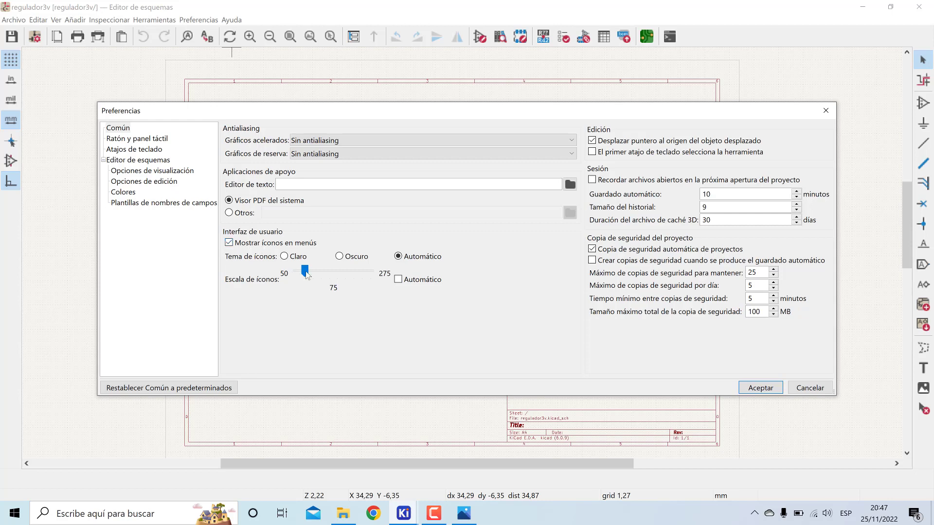
pyautogui.moveTo(307, 276); pyautogui.dragTo(316, 271)
pyautogui.click(760, 388)
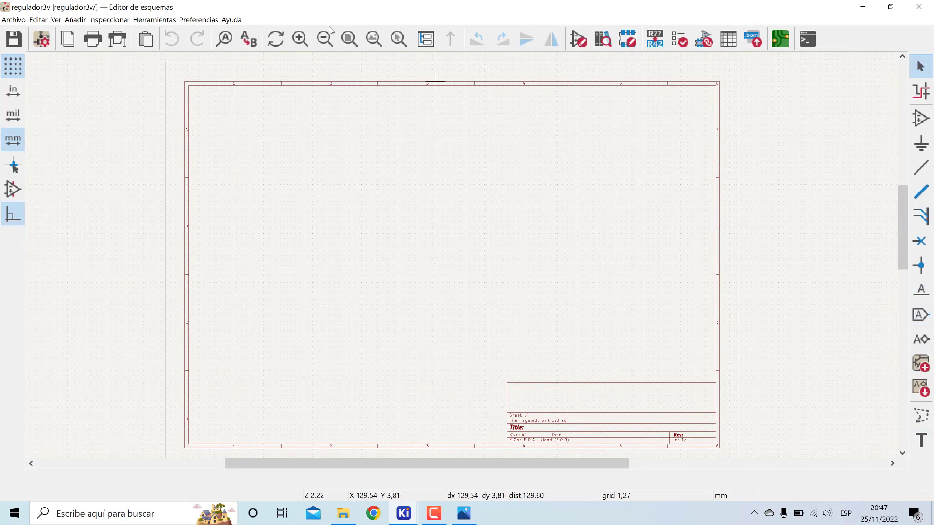
# Set the interface icon scale to 75 in the common preferences.
pyautogui.click(198, 19)
pyautogui.click(207, 73)
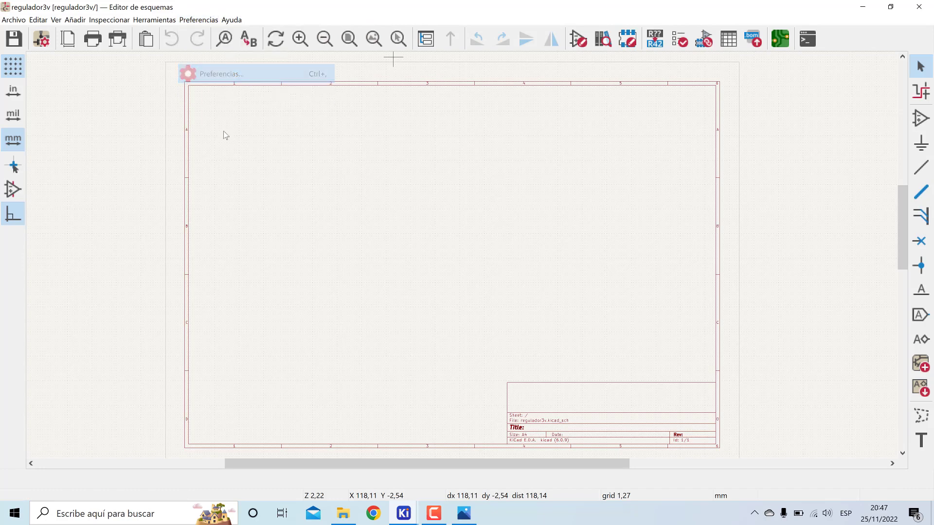
pyautogui.moveTo(313, 278); pyautogui.dragTo(306, 272)
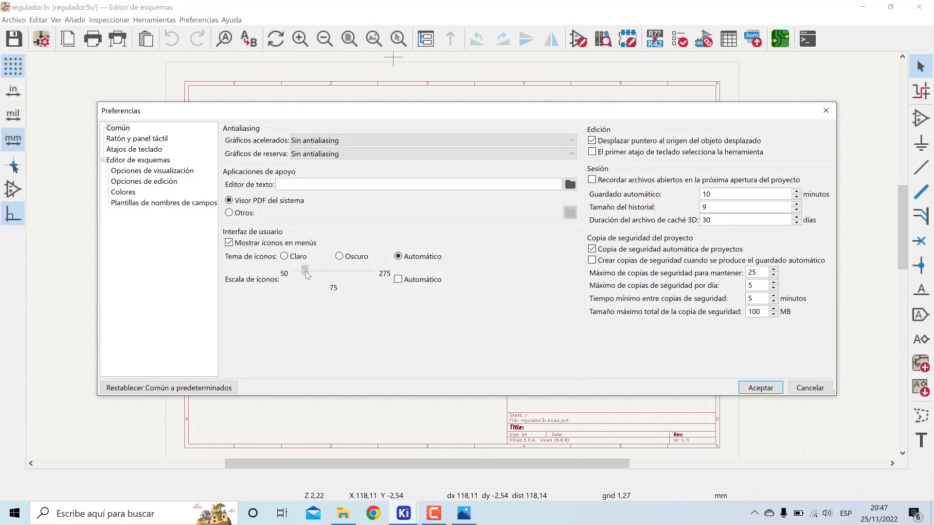
pyautogui.click(779, 388)
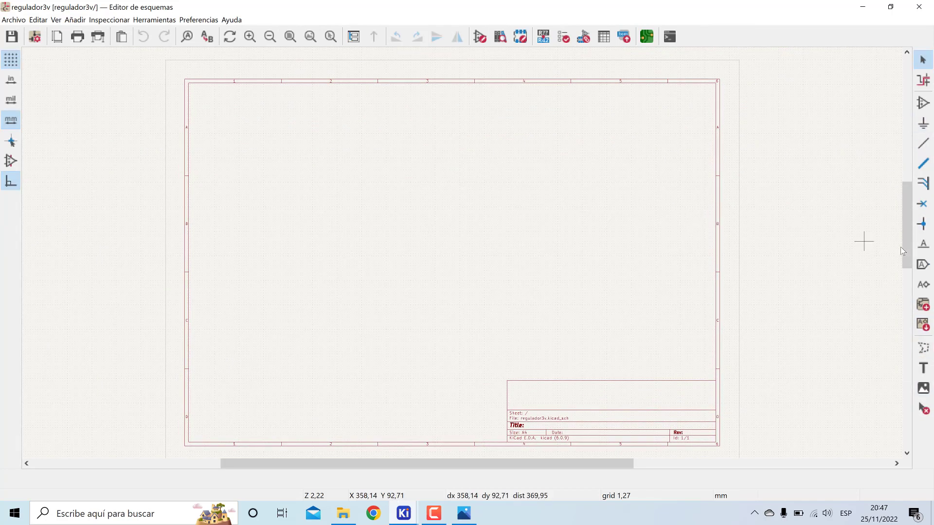
# Insert lm317.png from the desktop's demo folder at the lower left of the sheet and enlarge it to about 114 × 71 mm.
pyautogui.click(923, 387)
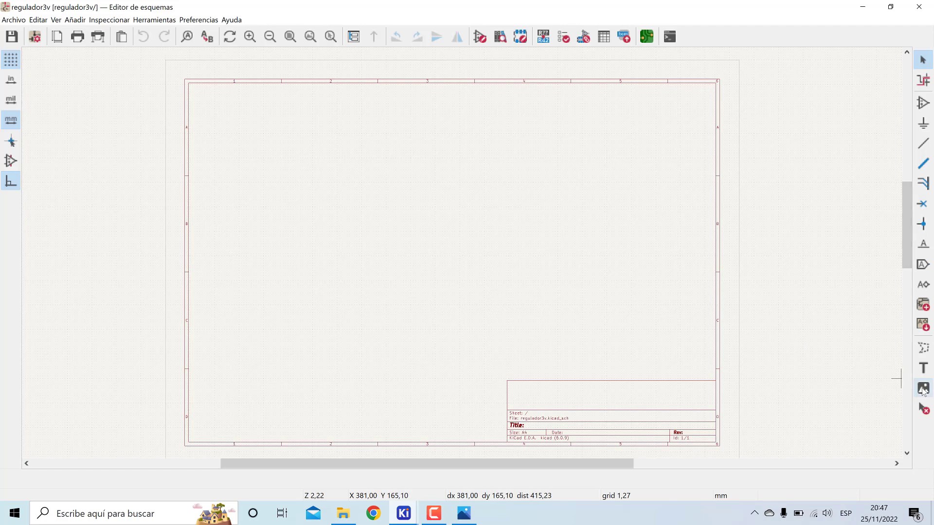
pyautogui.click(901, 379)
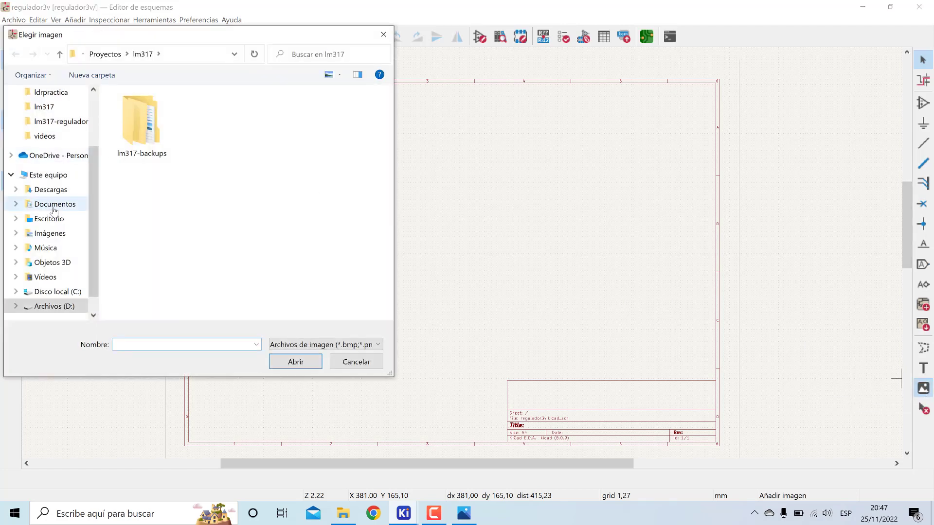
pyautogui.click(51, 218)
pyautogui.doubleClick(142, 126)
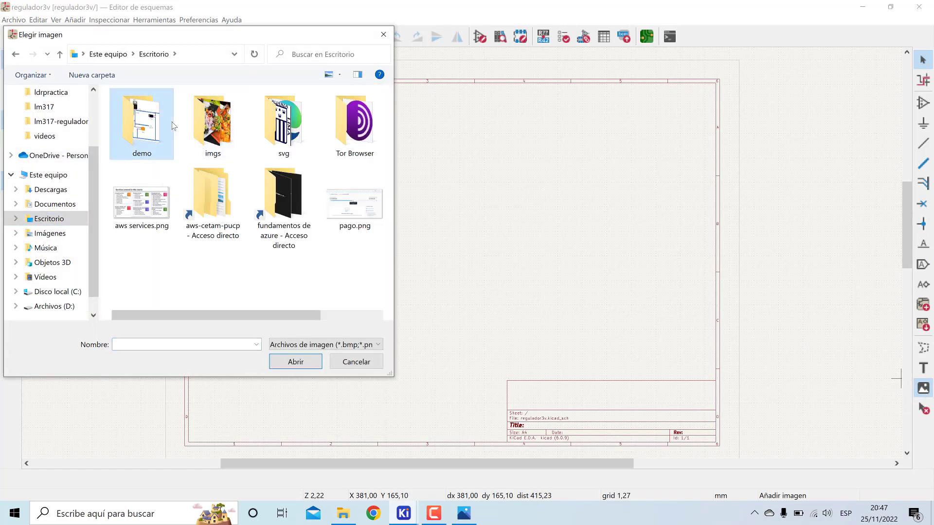
pyautogui.click(212, 142)
pyautogui.doubleClick(212, 143)
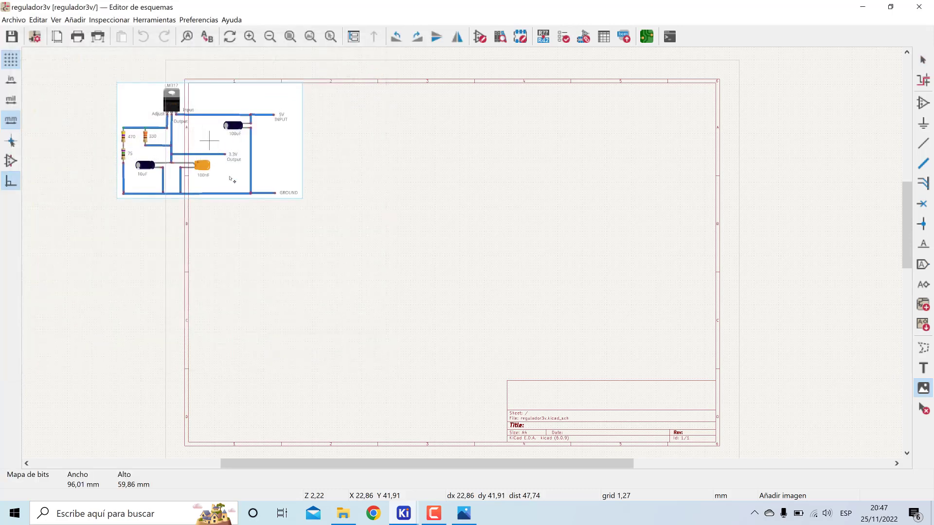
pyautogui.click(295, 335)
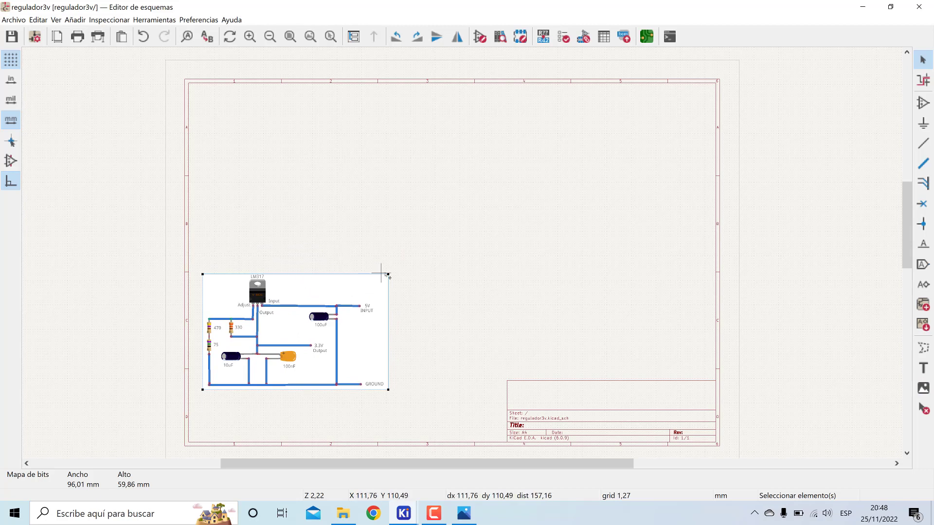
pyautogui.moveTo(388, 274); pyautogui.dragTo(405, 263)
pyautogui.moveTo(375, 312); pyautogui.dragTo(374, 326)
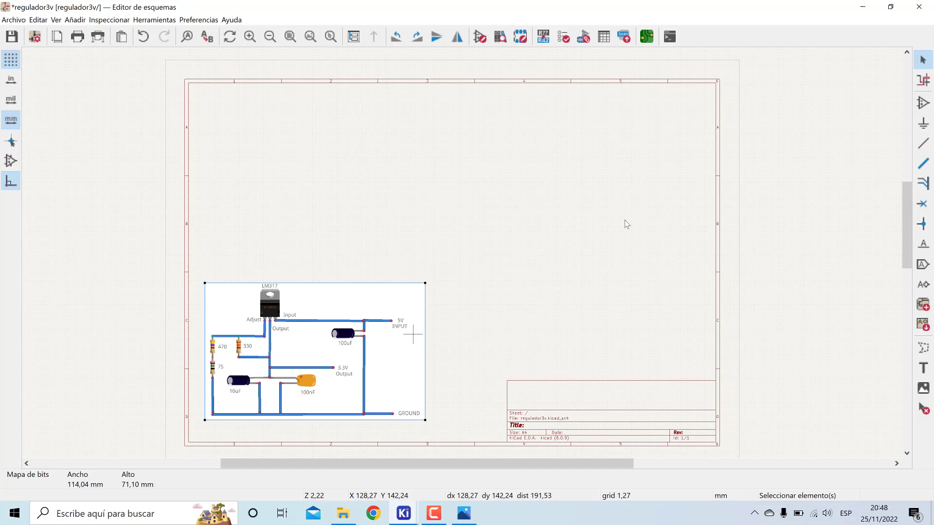
# Add a Screw_Terminal_01x02 symbol to the right of the reference circuit image.
pyautogui.click(923, 103)
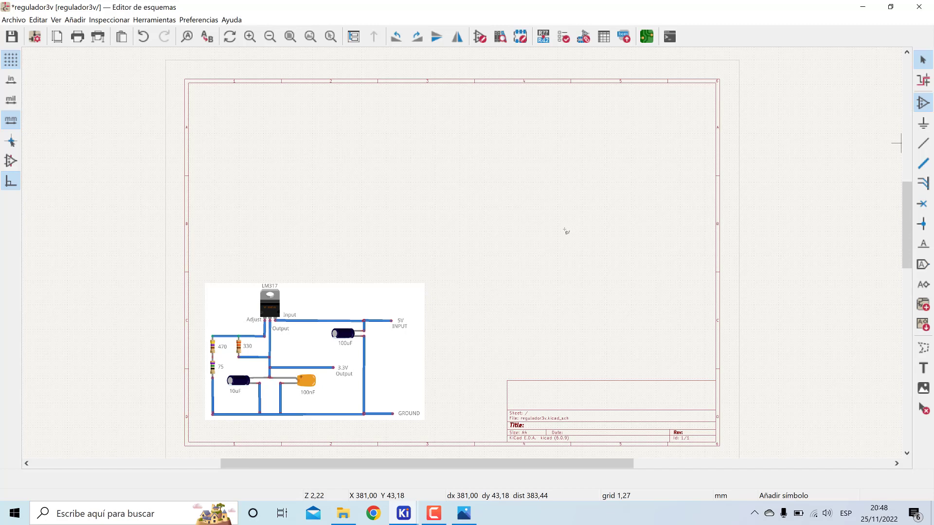
pyautogui.click(486, 248)
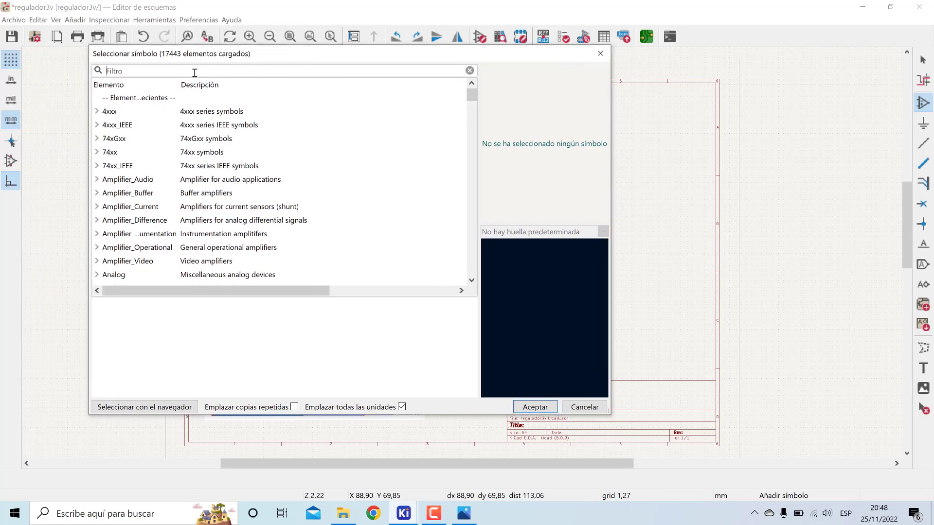
pyautogui.write('ter')
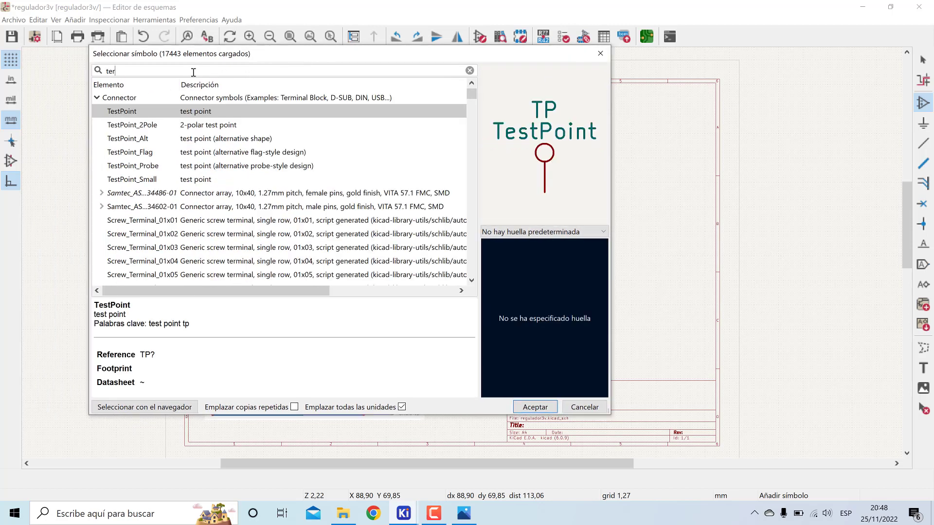
pyautogui.write('m')
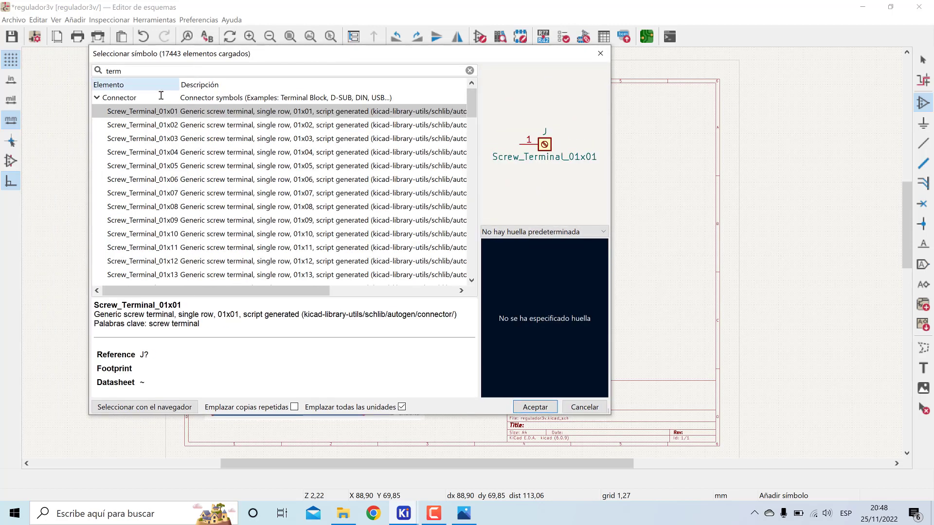
pyautogui.click(191, 126)
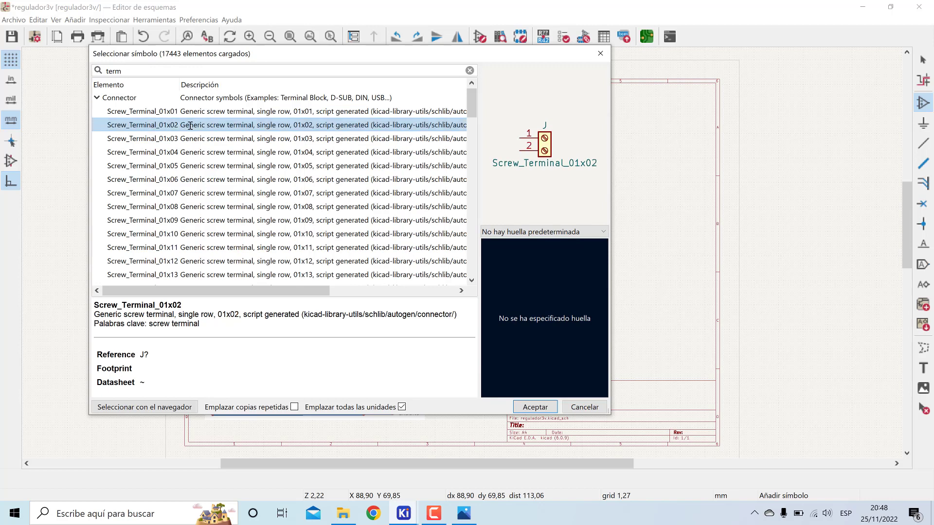
pyautogui.click(535, 407)
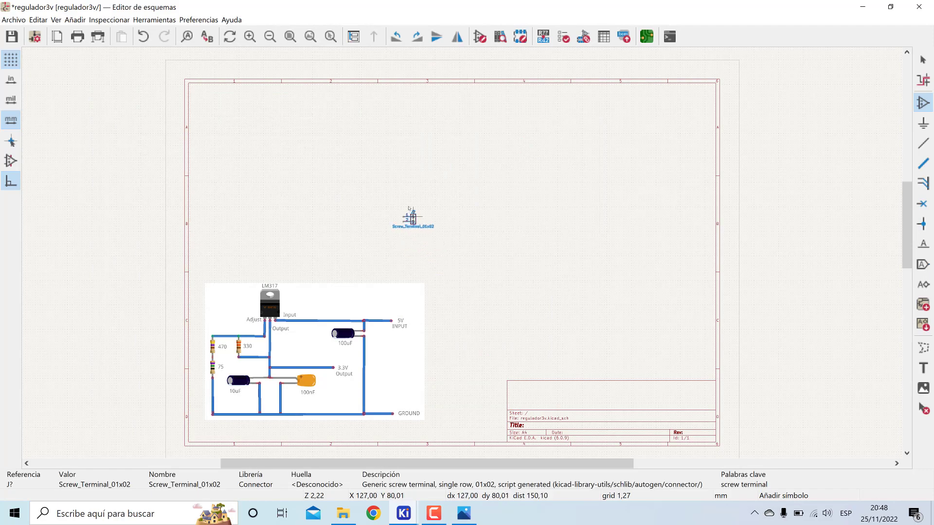
pyautogui.scroll(2, 409, 207)
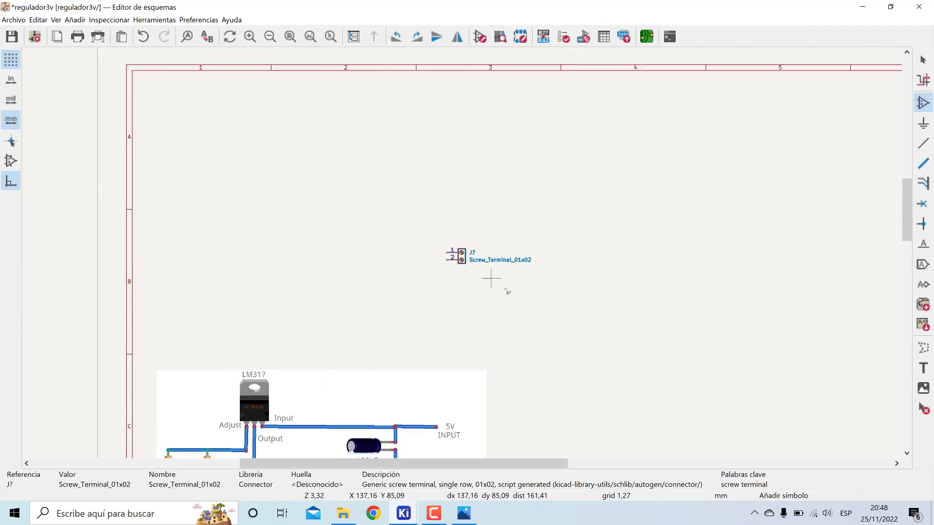
pyautogui.click(479, 266)
pyautogui.scroll(-5, 497, 263)
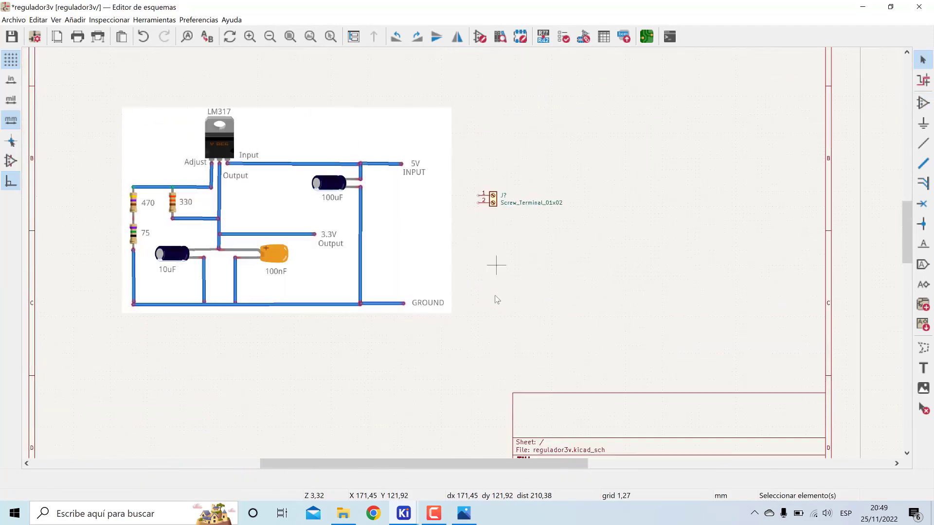
# Set the value of the screw terminal to 5V-TB.
pyautogui.click(492, 233)
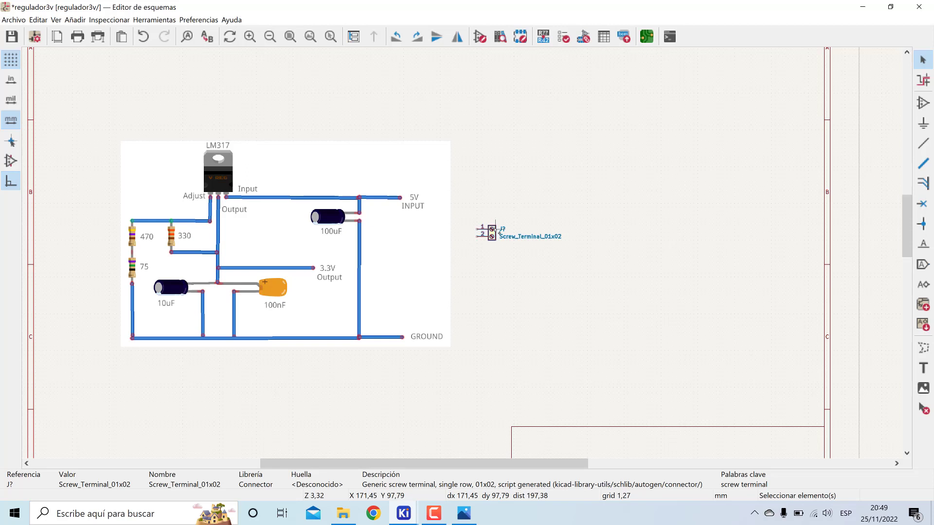
pyautogui.press('v')
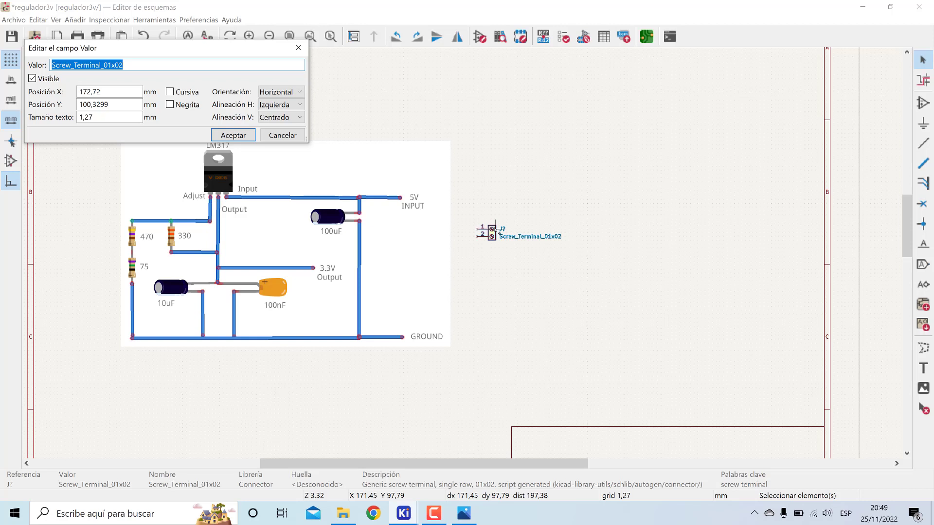
pyautogui.write('5V-TB')
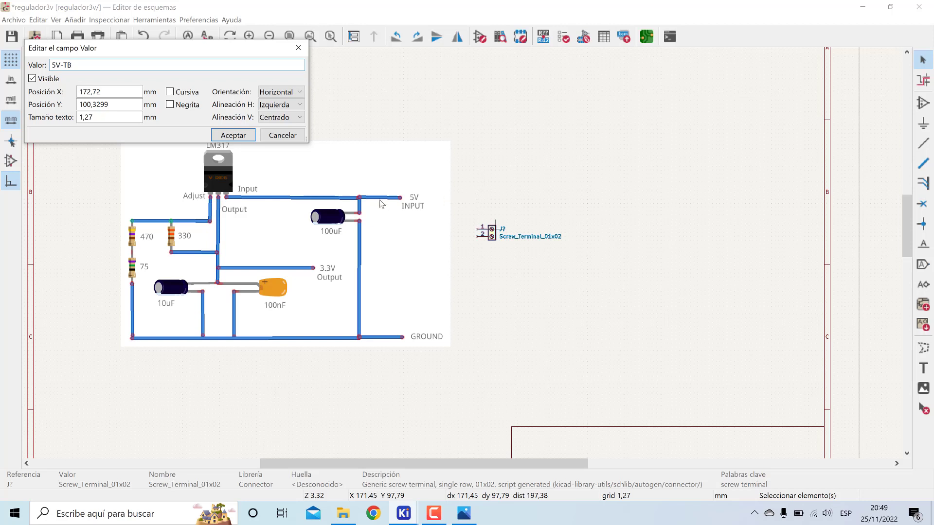
pyautogui.click(233, 136)
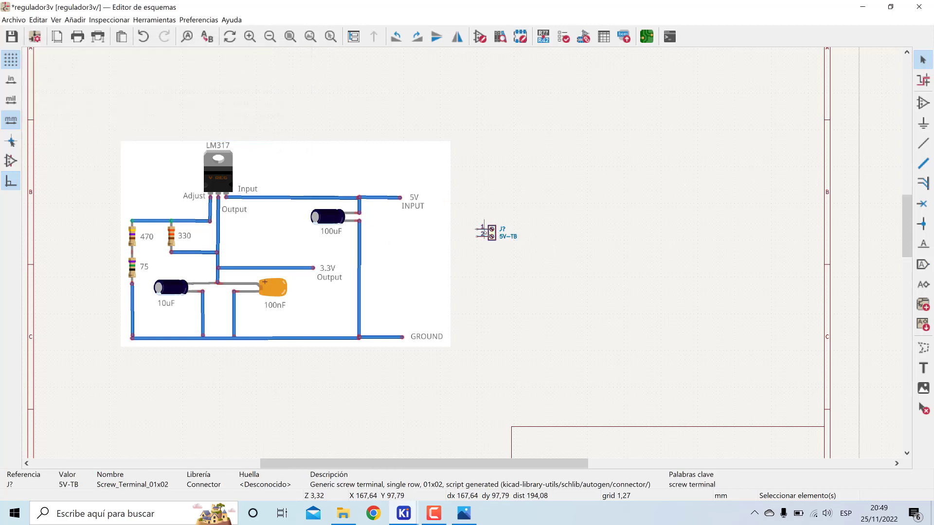
# Rotate the 5V-TB screw terminal by 180 degrees so its pins face the opposite side.
pyautogui.press('r')
pyautogui.press('r')
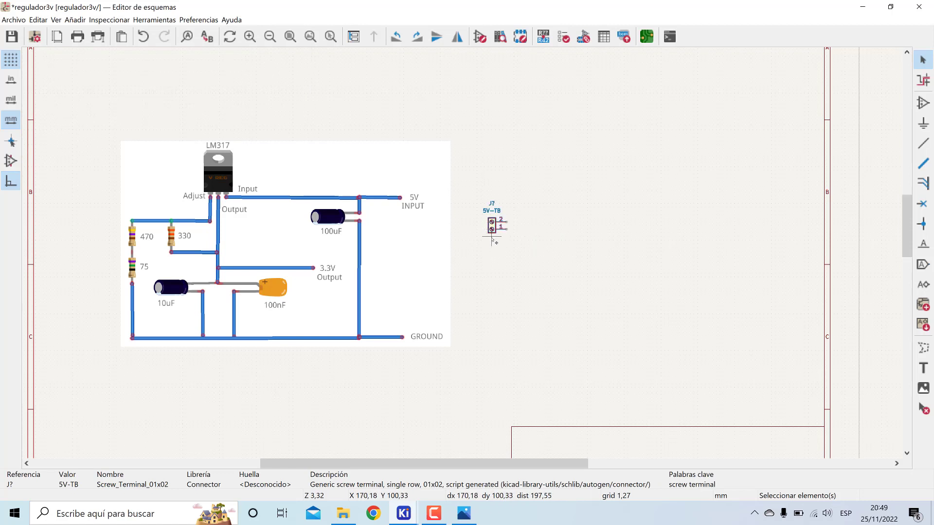
pyautogui.click(491, 238)
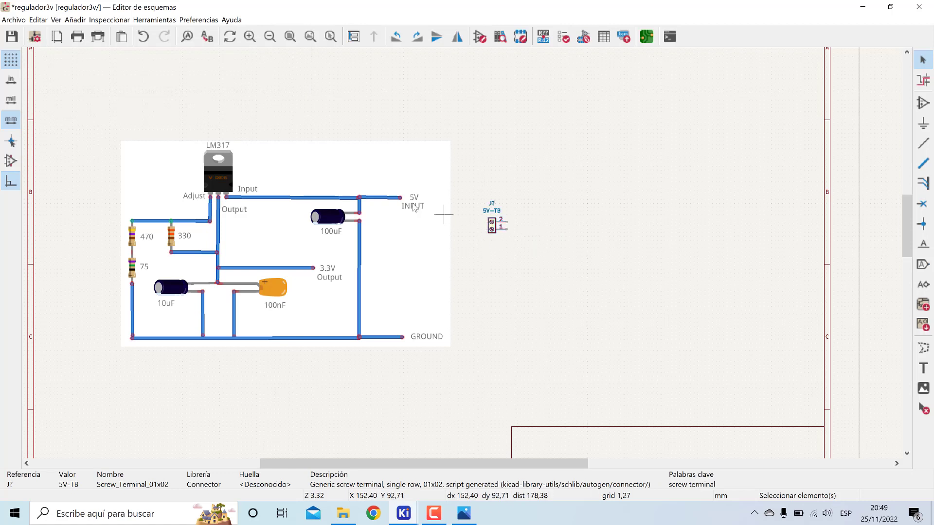
# Place a VCC power symbol directly above the pin side of the 5V-TB screw terminal.
pyautogui.click(923, 125)
pyautogui.click(509, 207)
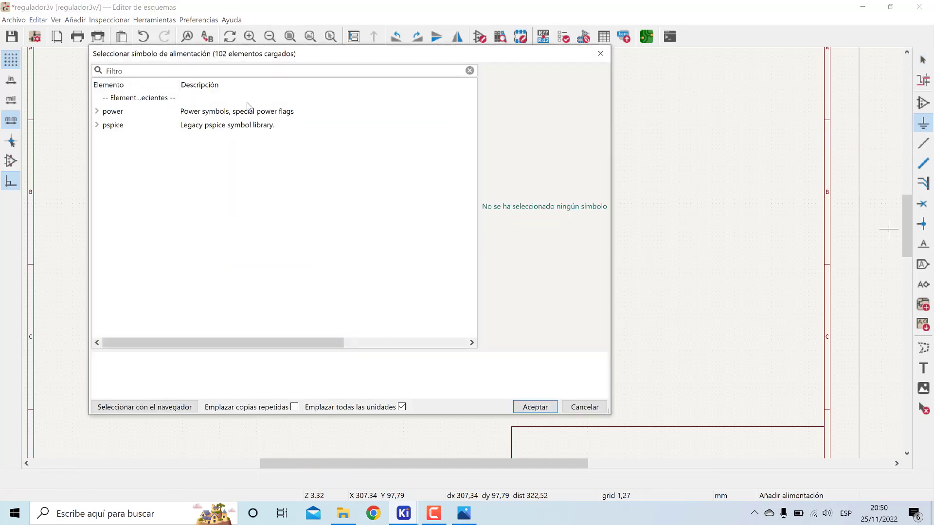
pyautogui.write('VCC')
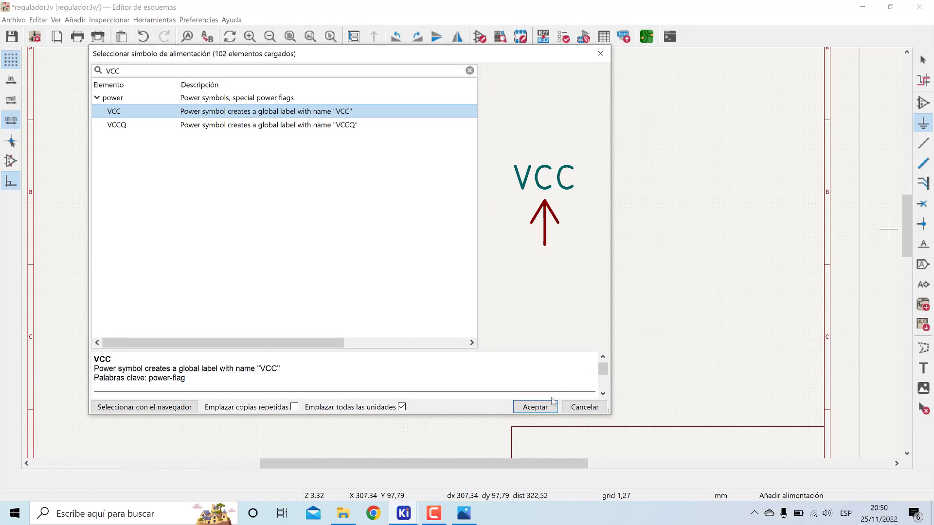
pyautogui.click(553, 405)
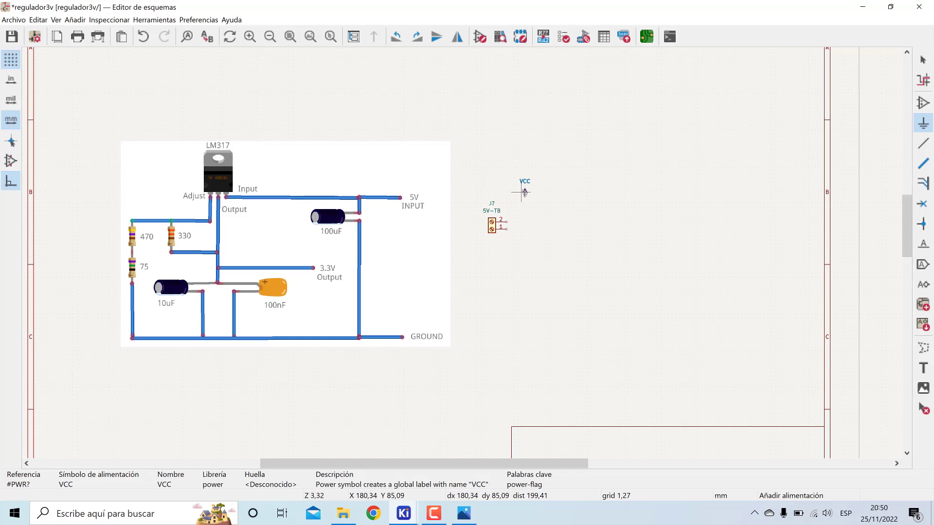
pyautogui.press('m')
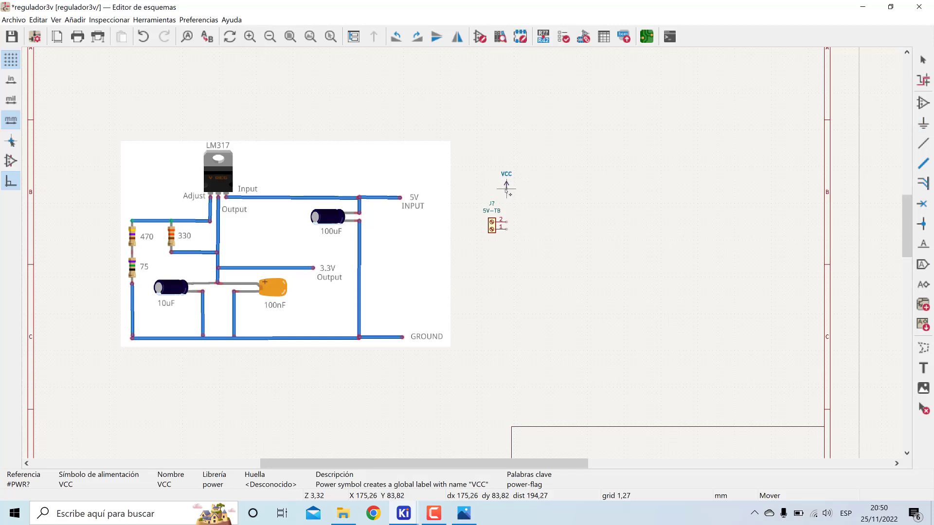
pyautogui.click(506, 190)
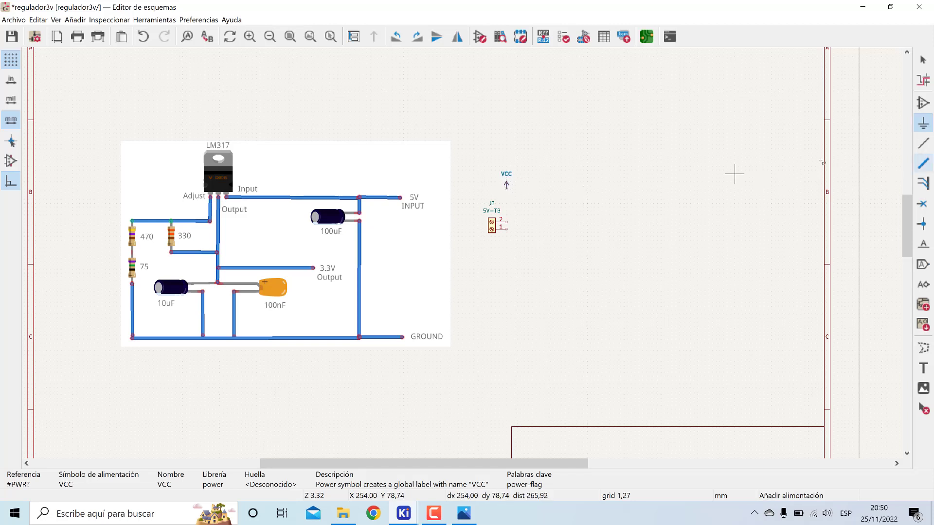
# Place a GND power symbol below the 5V-TB screw terminal, vertically aligned with the VCC symbol.
pyautogui.click(411, 205)
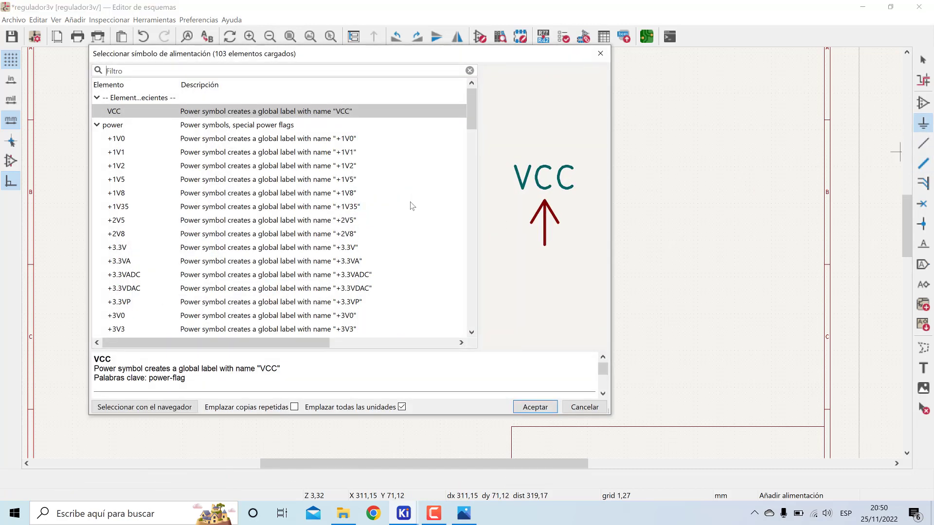
pyautogui.write('GND')
pyautogui.click(150, 109)
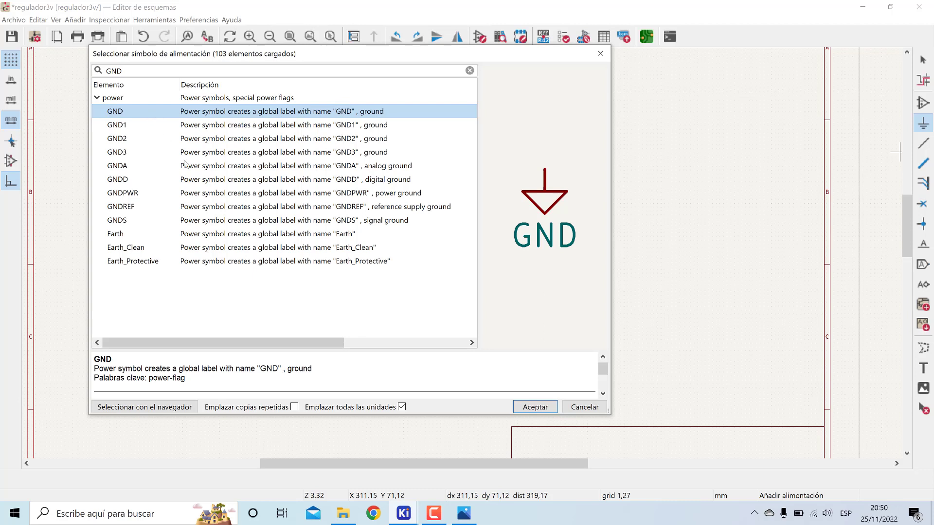
pyautogui.click(534, 409)
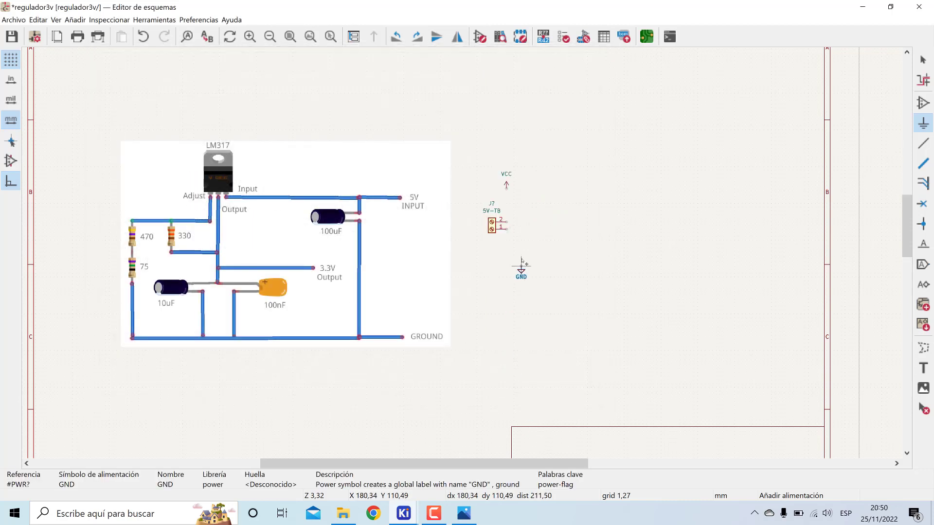
pyautogui.click(506, 255)
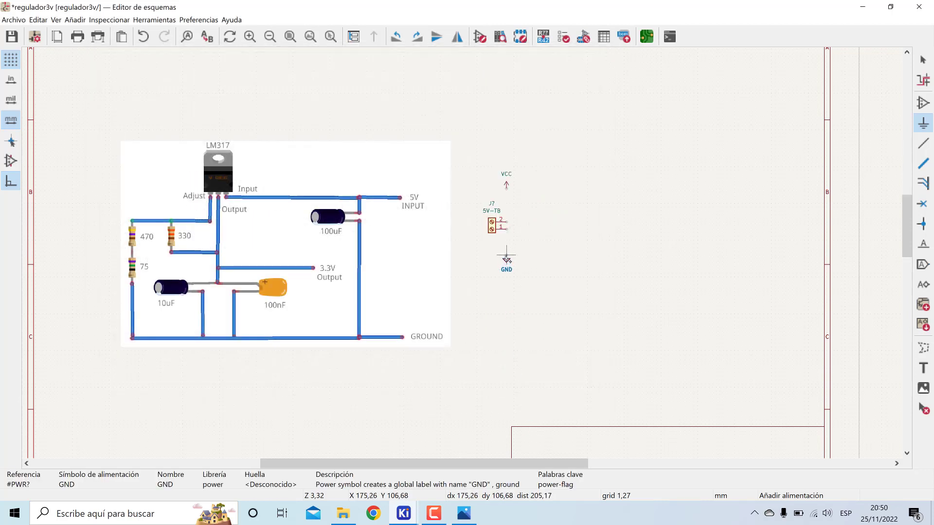
# Wire the VCC symbol to pin 2 of the screw terminal and the GND symbol to pin 1.
pyautogui.click(924, 143)
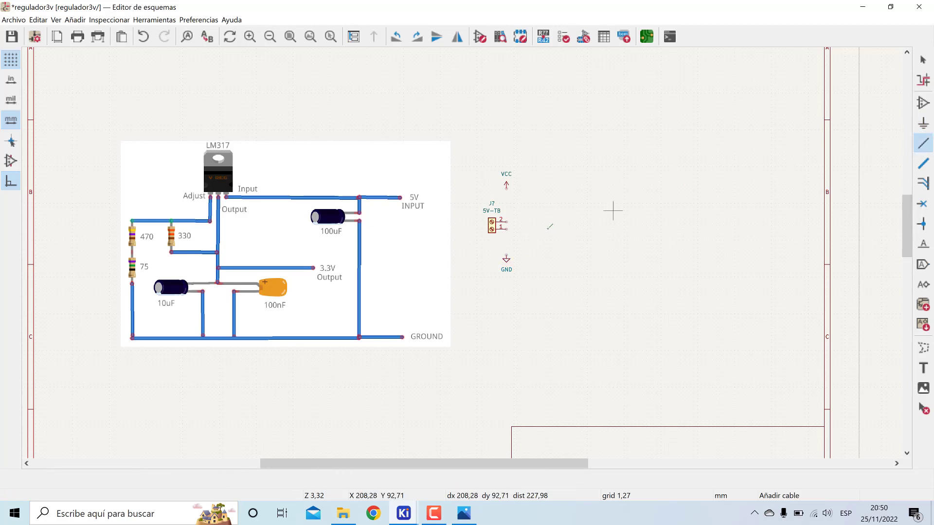
pyautogui.click(507, 185)
pyautogui.click(507, 255)
pyautogui.scroll(2, 503, 257)
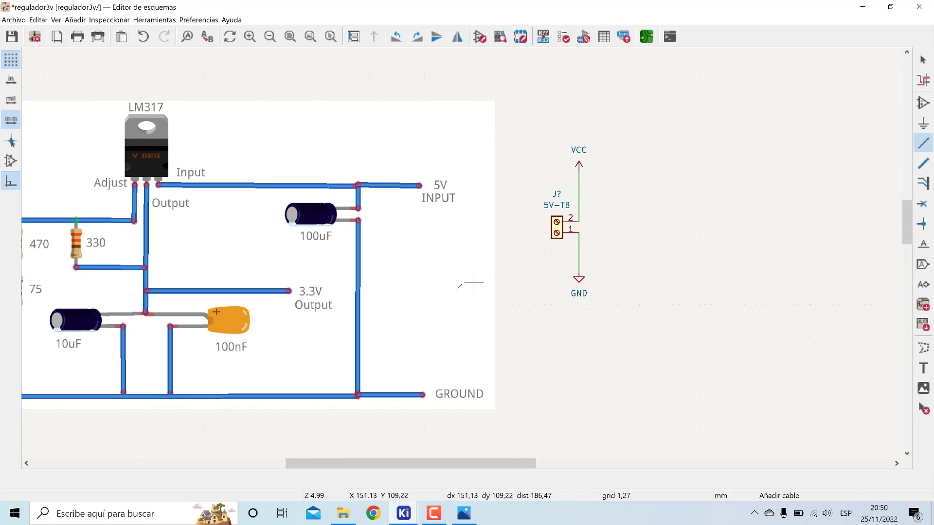
pyautogui.click(452, 293)
pyautogui.press('Escape')
pyautogui.click(923, 60)
# Shrink the reference circuit image to about 74 × 46 mm and move it farther away from the screw terminal.
pyautogui.click(422, 310)
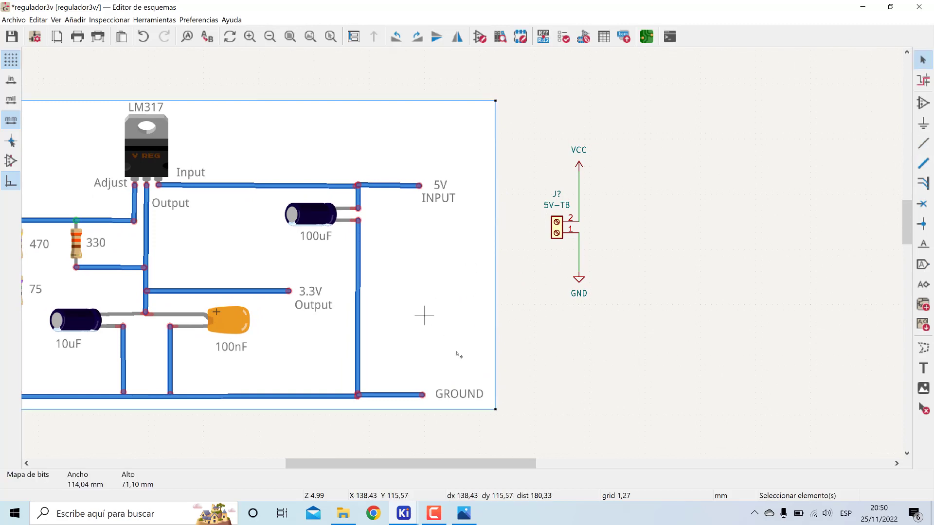
pyautogui.press('m')
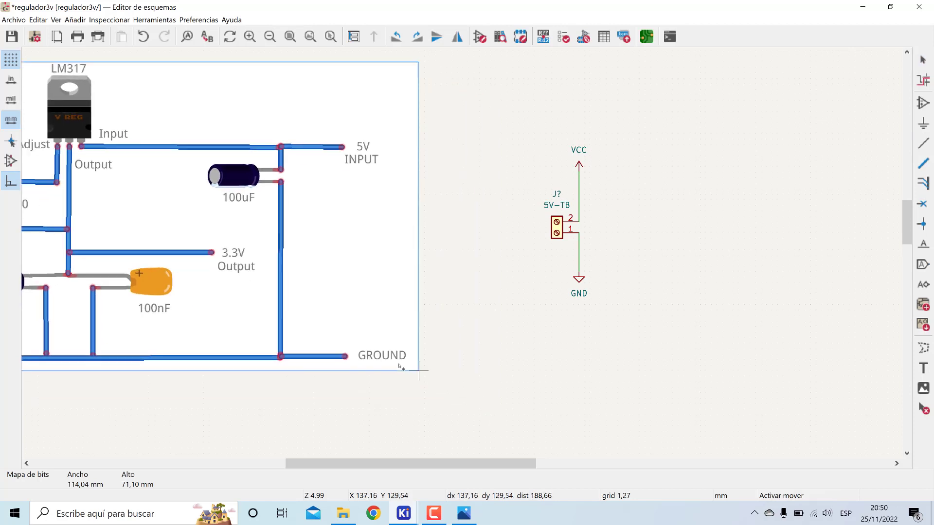
pyautogui.click(554, 427)
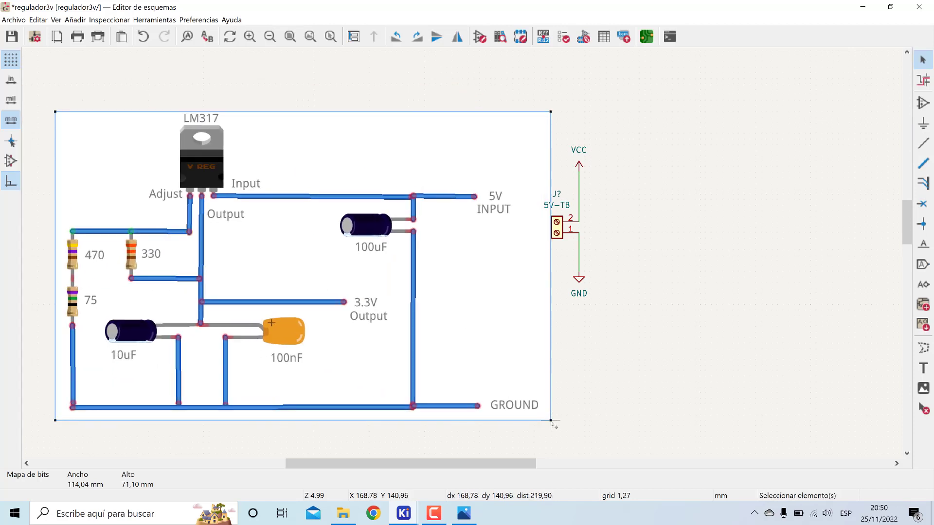
pyautogui.moveTo(554, 426); pyautogui.dragTo(469, 370)
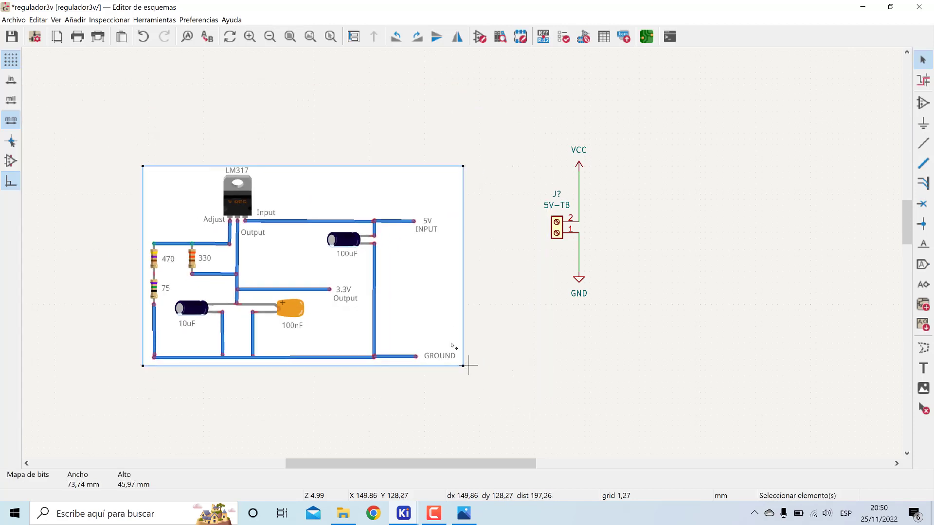
pyautogui.moveTo(436, 328); pyautogui.dragTo(343, 339)
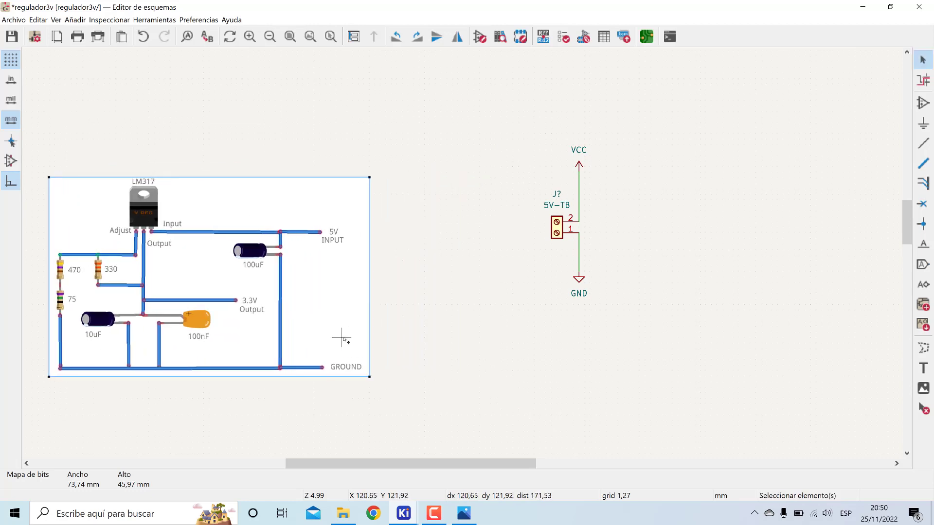
# Move the wired screw terminal together with its VCC and GND symbols closer to the reference image.
pyautogui.moveTo(517, 133); pyautogui.dragTo(629, 321)
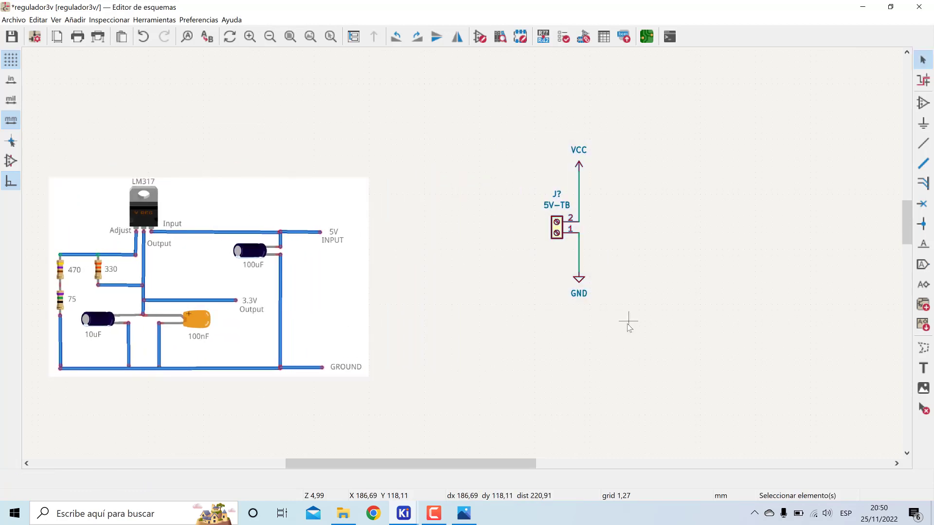
pyautogui.press('g')
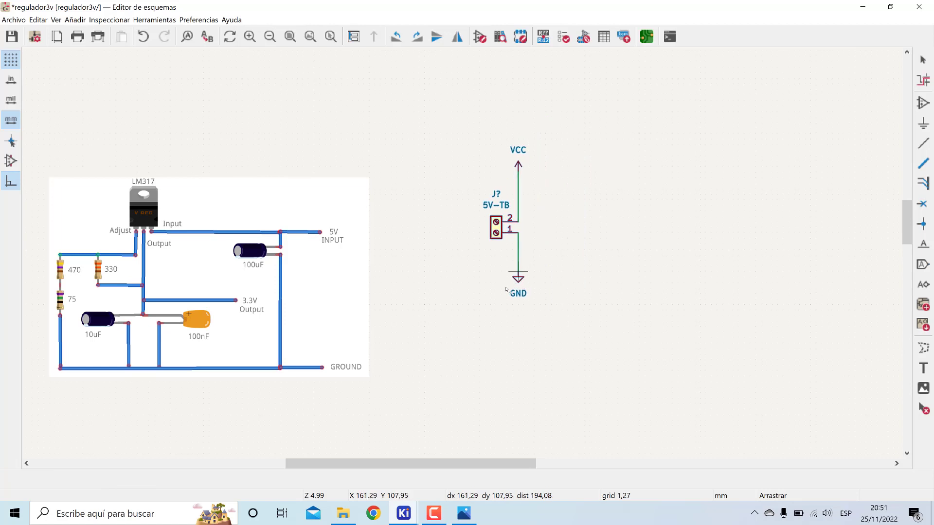
pyautogui.click(485, 288)
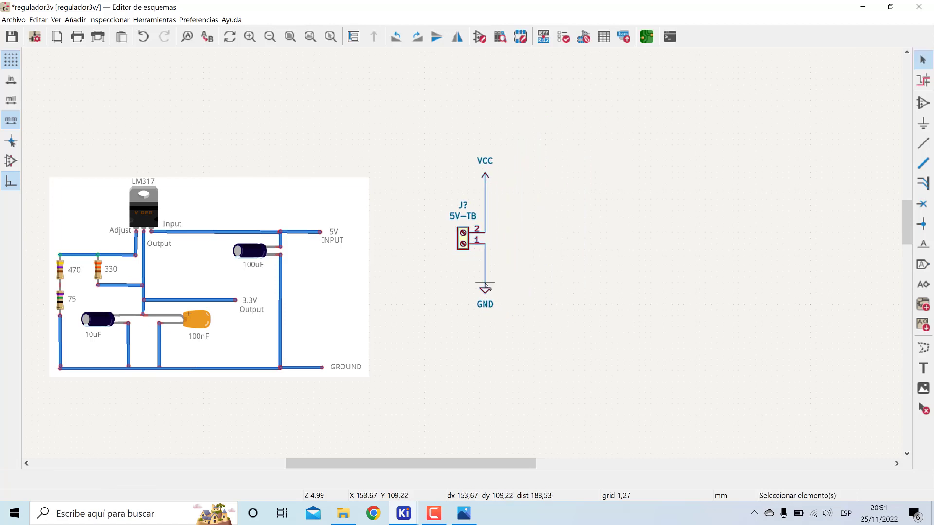
pyautogui.click(540, 268)
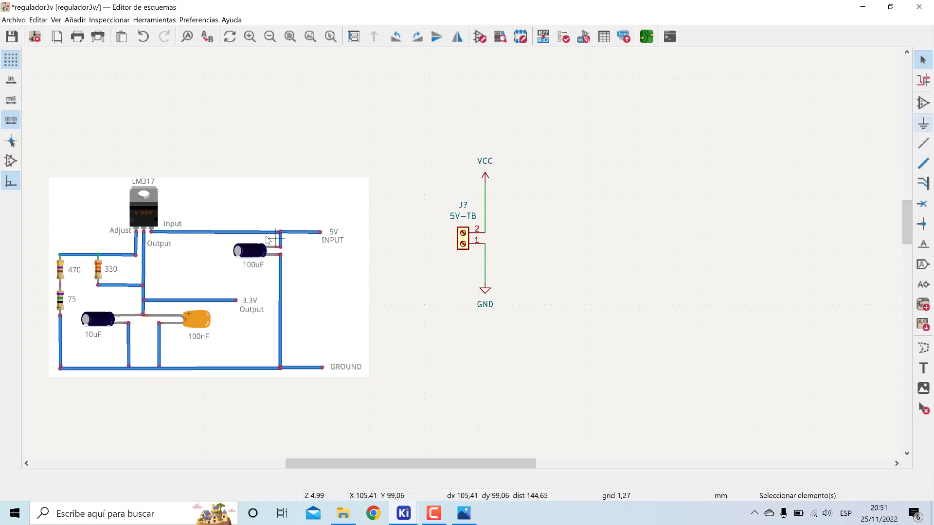
# Add a C_Polarized_US capacitor to the right of the VCC wire, rotated 90 degrees with its positive pin facing the wire.
pyautogui.click(918, 108)
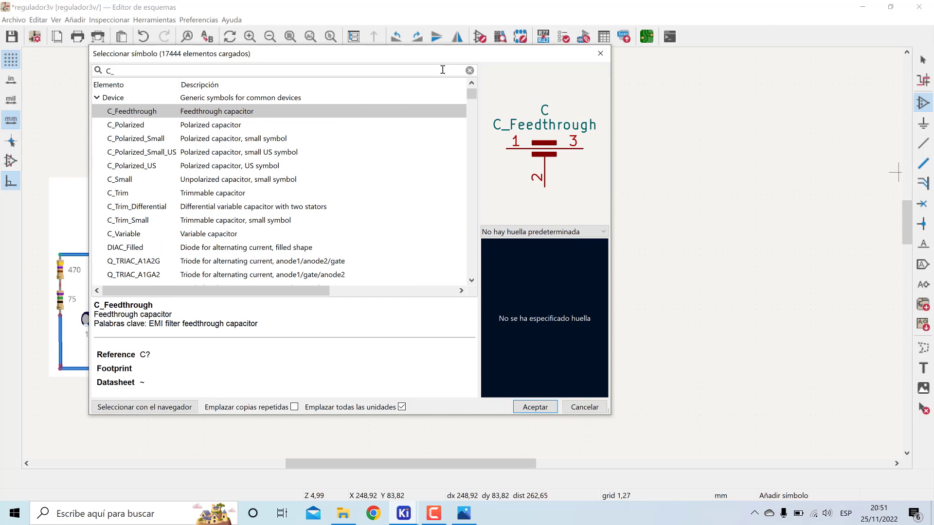
pyautogui.write('OL')
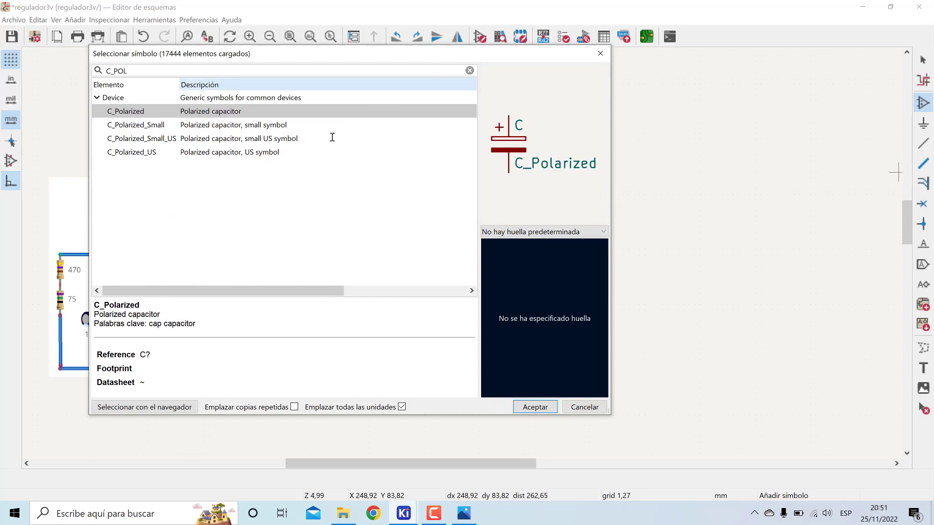
pyautogui.click(178, 154)
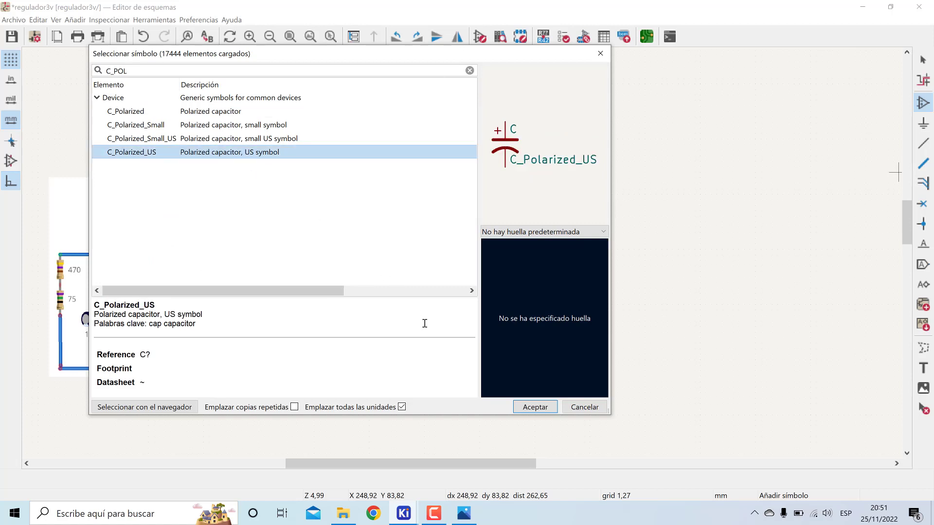
pyautogui.click(523, 406)
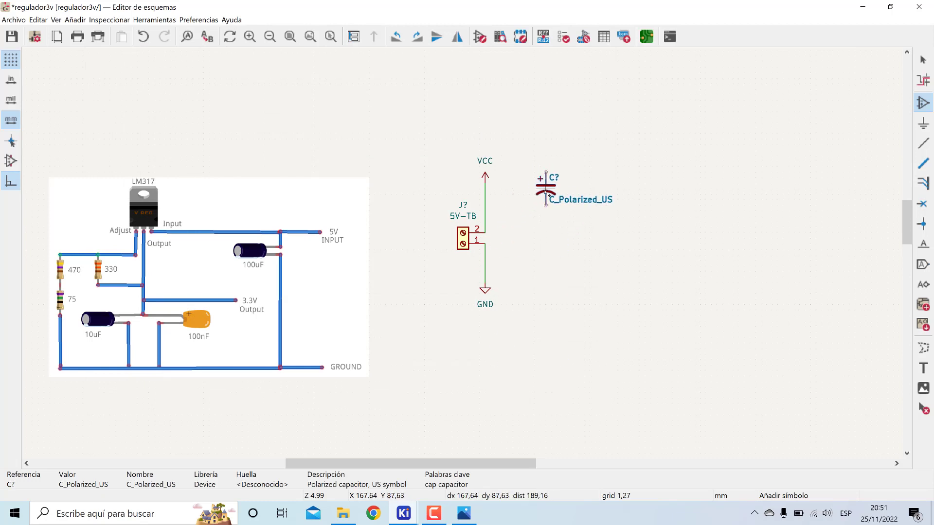
pyautogui.press('r')
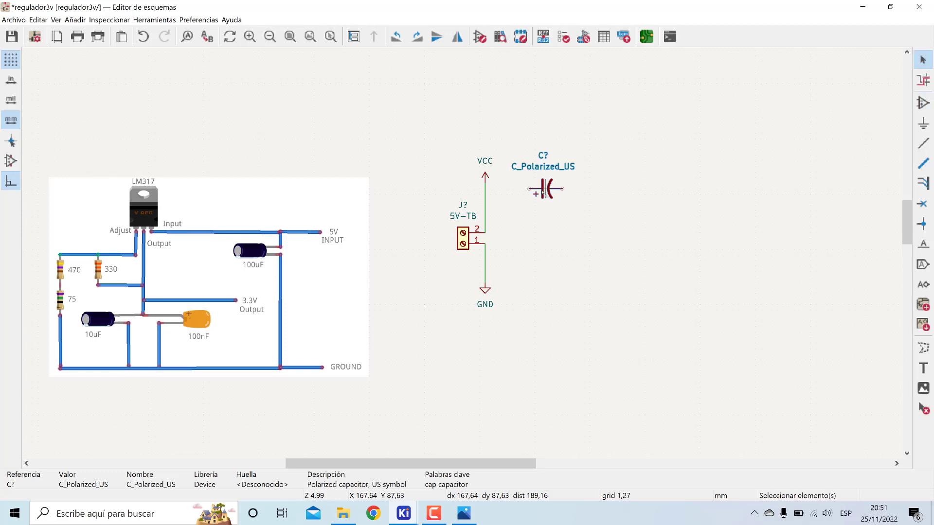
pyautogui.click(562, 198)
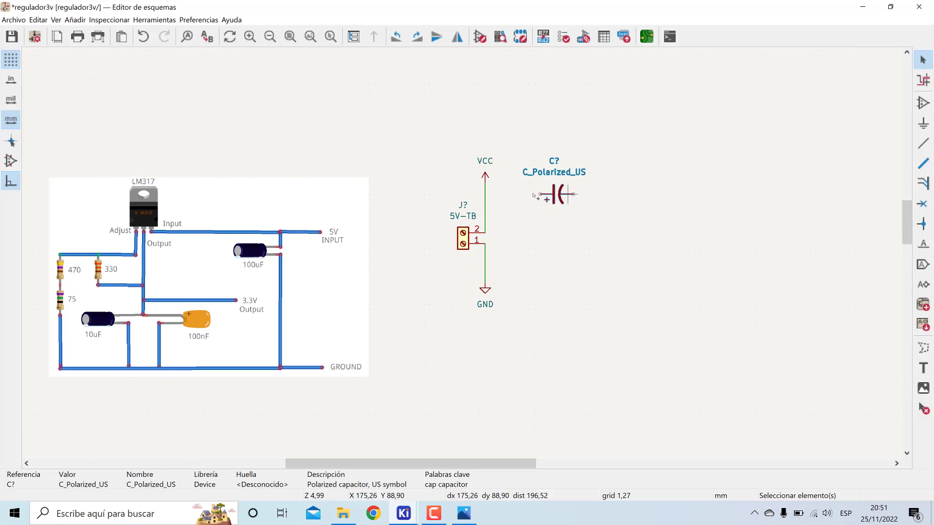
# Wire the capacitor's positive pin to the vertical VCC wire.
pyautogui.click(923, 146)
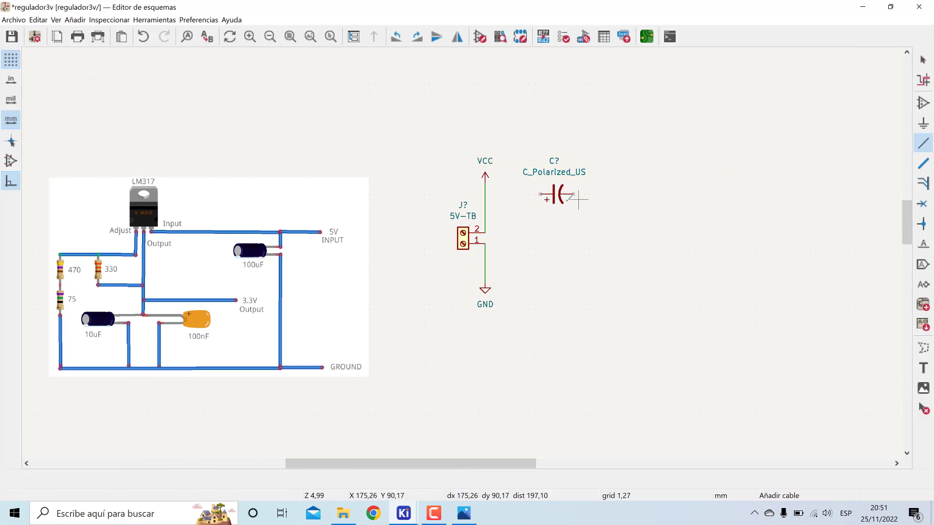
pyautogui.click(540, 194)
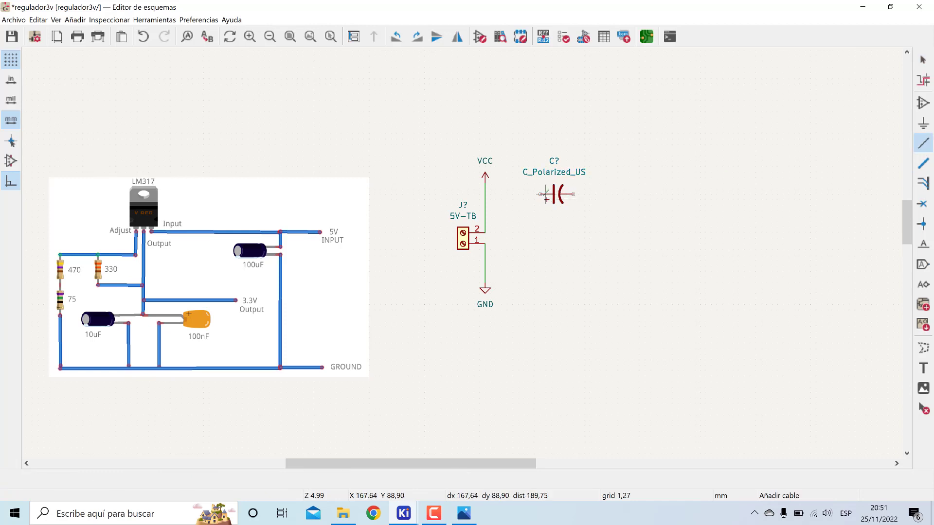
pyautogui.click(485, 194)
pyautogui.press('Escape')
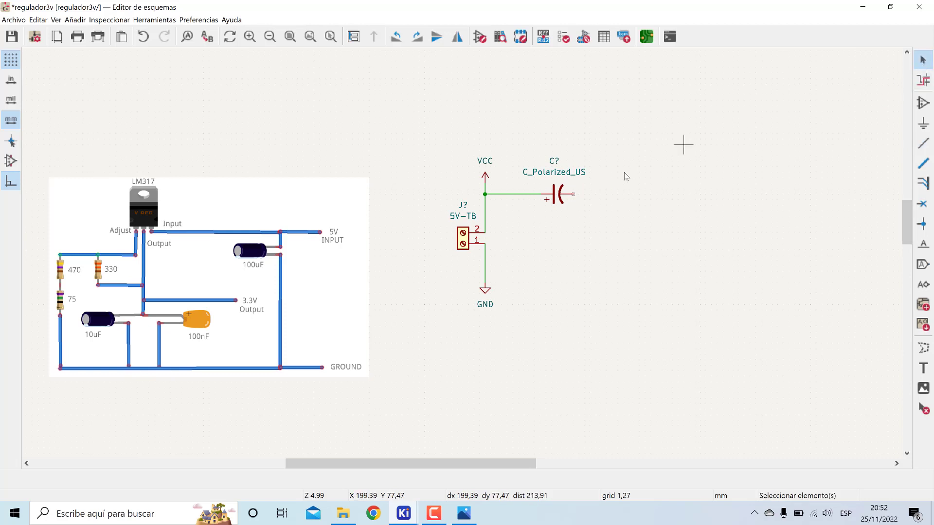
# Set the value of the polarized capacitor to 100uf.
pyautogui.click(555, 177)
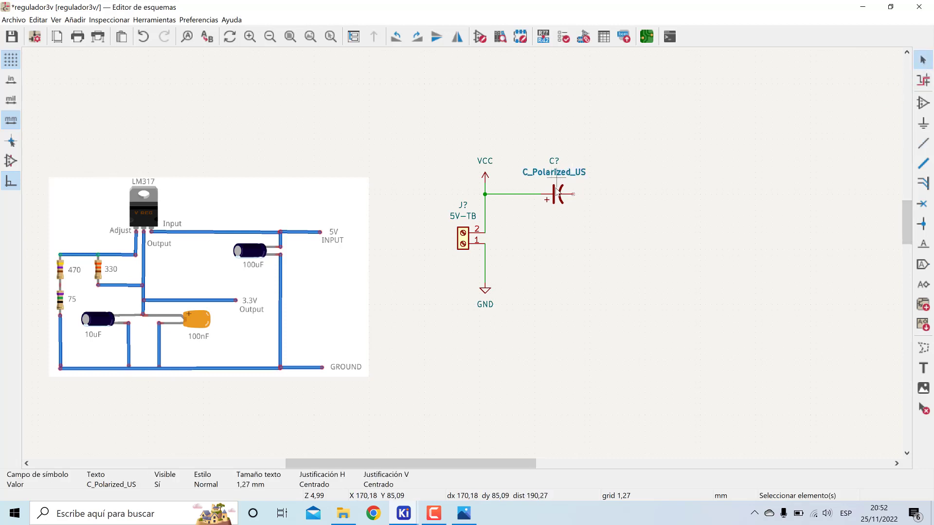
pyautogui.click(557, 193)
pyautogui.press('v')
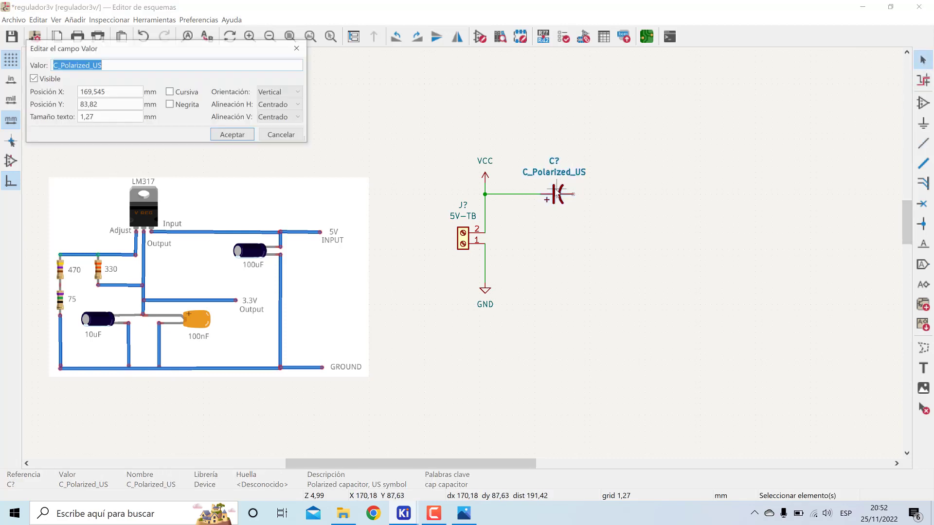
pyautogui.moveTo(258, 50); pyautogui.dragTo(501, 155)
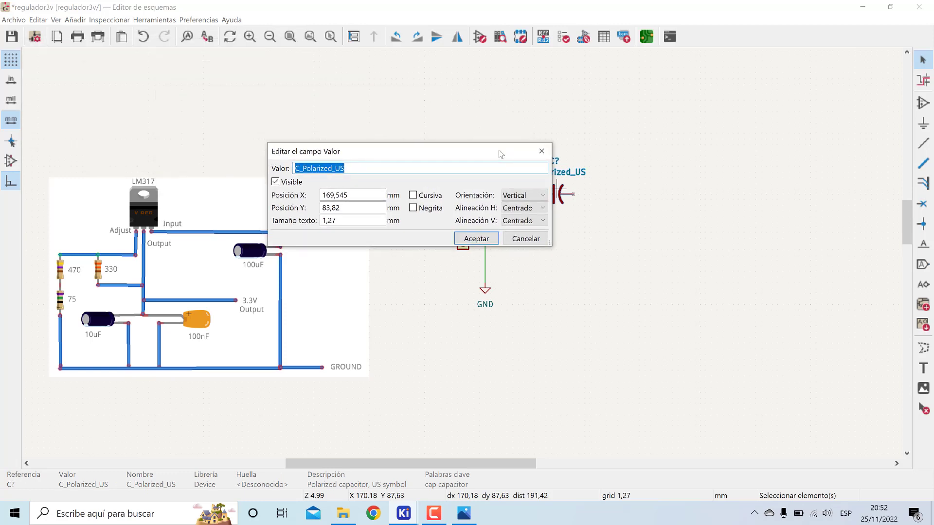
pyautogui.write('100uf')
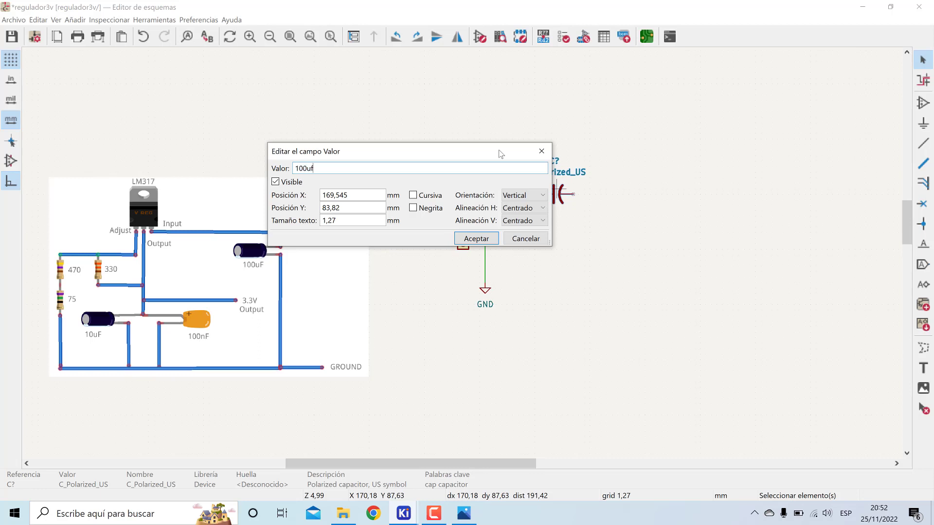
pyautogui.press('Return')
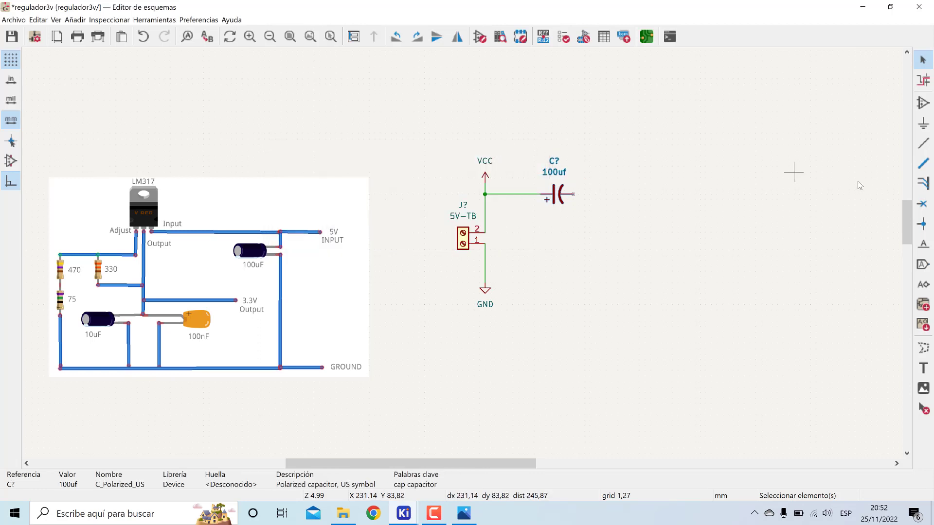
# Duplicate the GND symbol, rotate the copy 180 degrees and place it directly above the 100uf capacitor's negative pin.
pyautogui.click(487, 306)
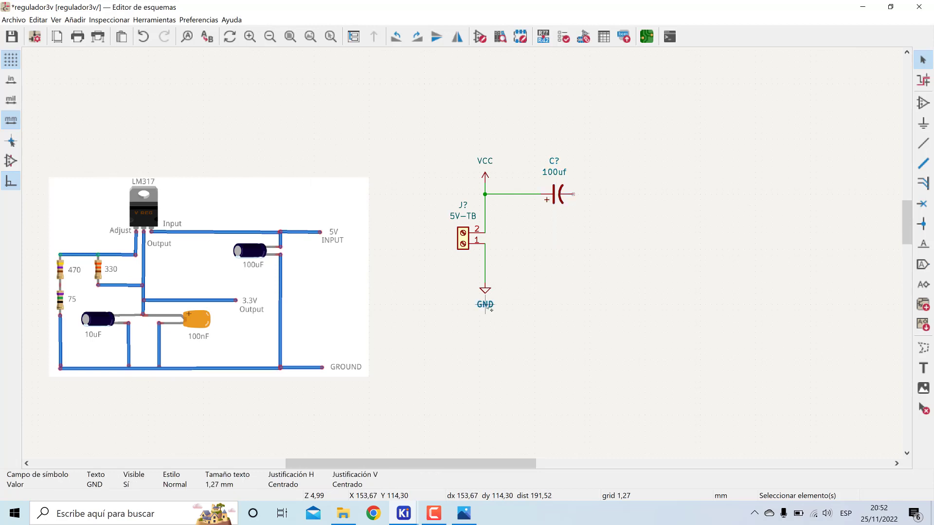
pyautogui.click(491, 306)
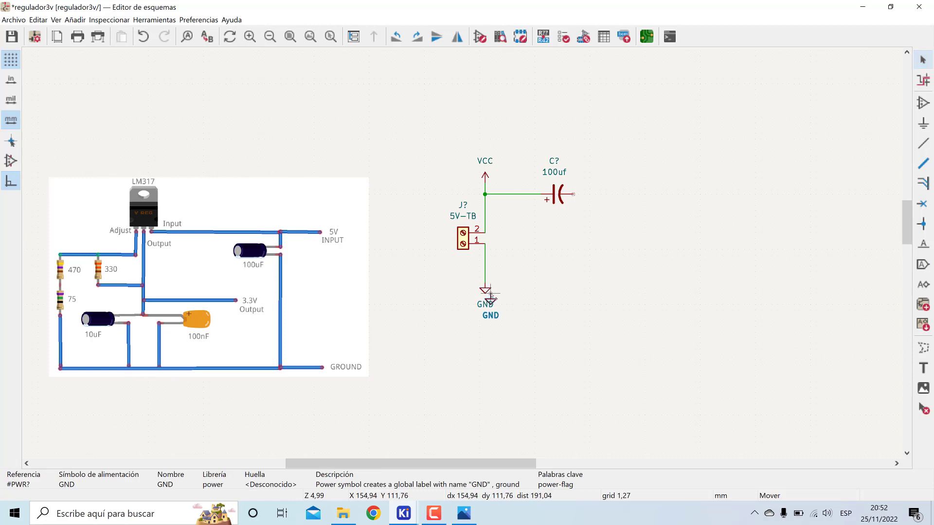
pyautogui.hotkey('ctrl', 'd')
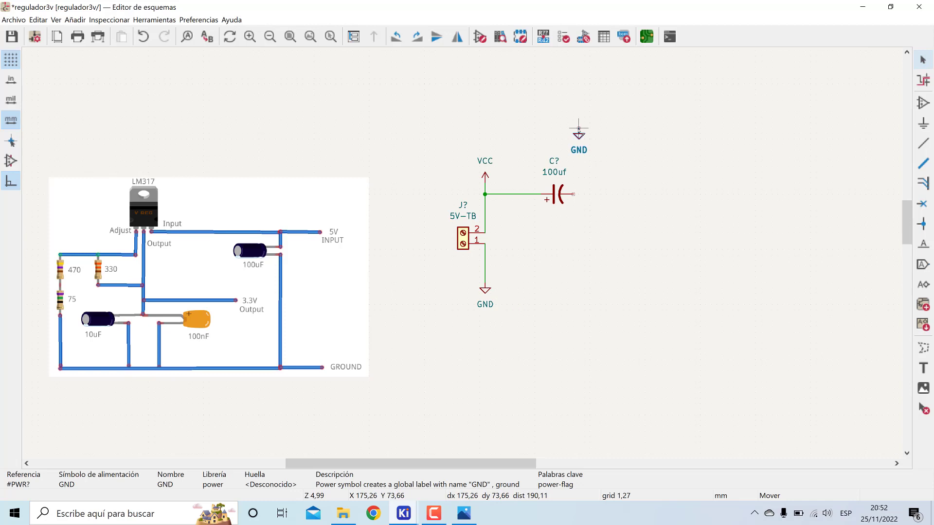
pyautogui.click(579, 130)
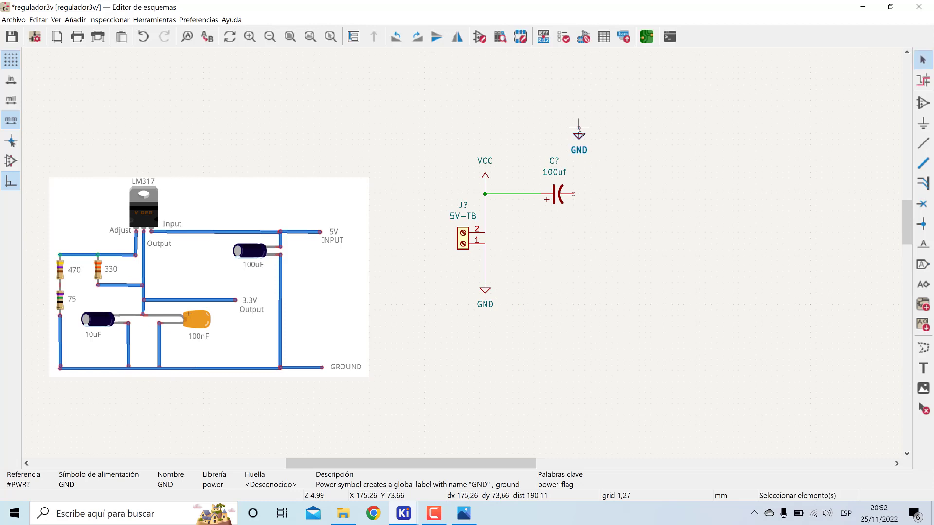
pyautogui.press('r')
pyautogui.press('r')
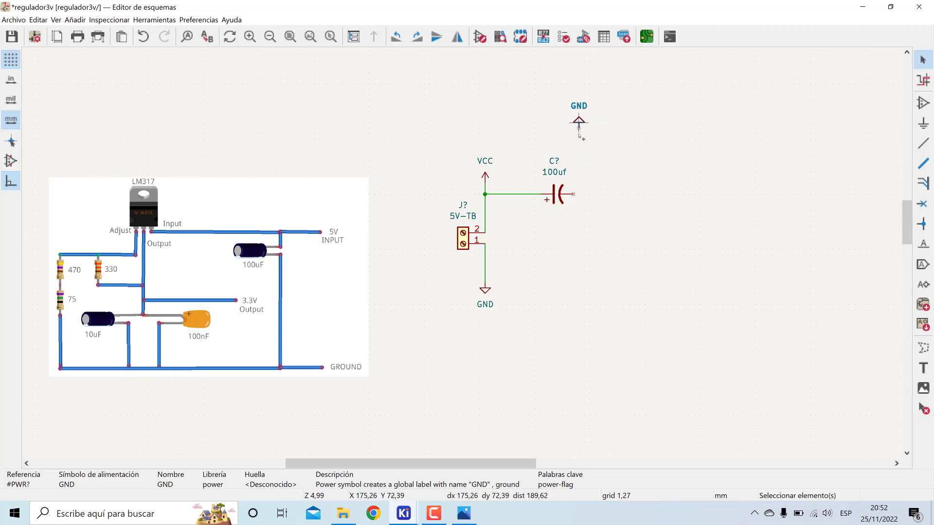
pyautogui.press('m')
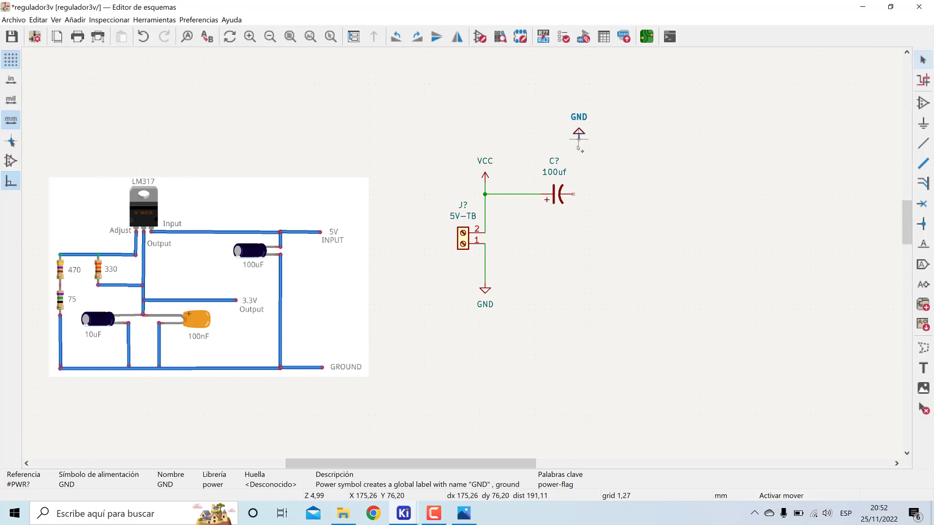
pyautogui.click(675, 157)
# Wire the upper GND symbol to the negative pin of the 100uf capacitor.
pyautogui.click(923, 143)
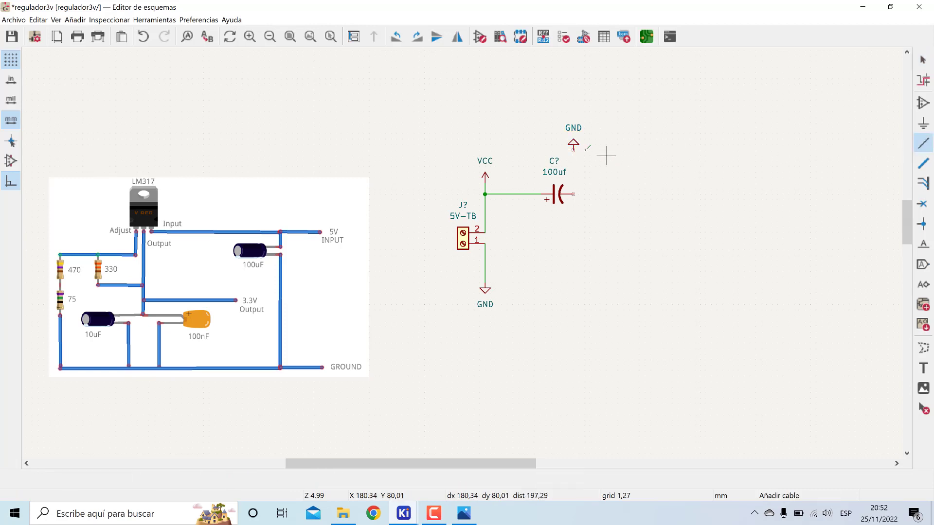
pyautogui.click(573, 148)
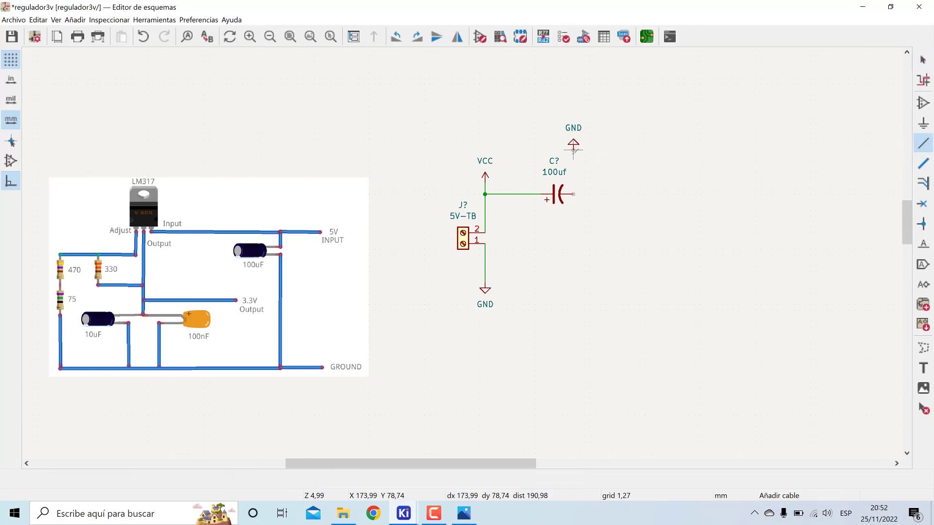
pyautogui.click(573, 194)
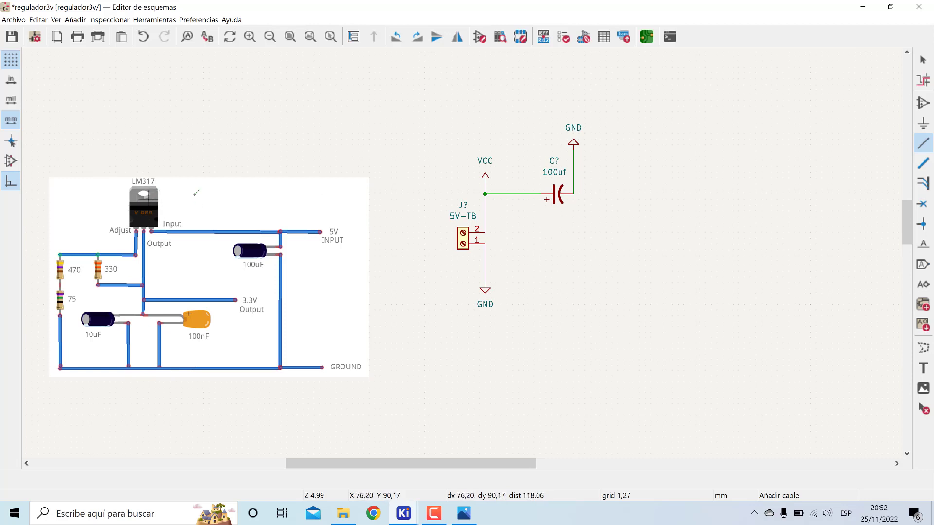
# Search the symbol library for lm317 and select the LM317_TO-220 regulator.
pyautogui.press('a')
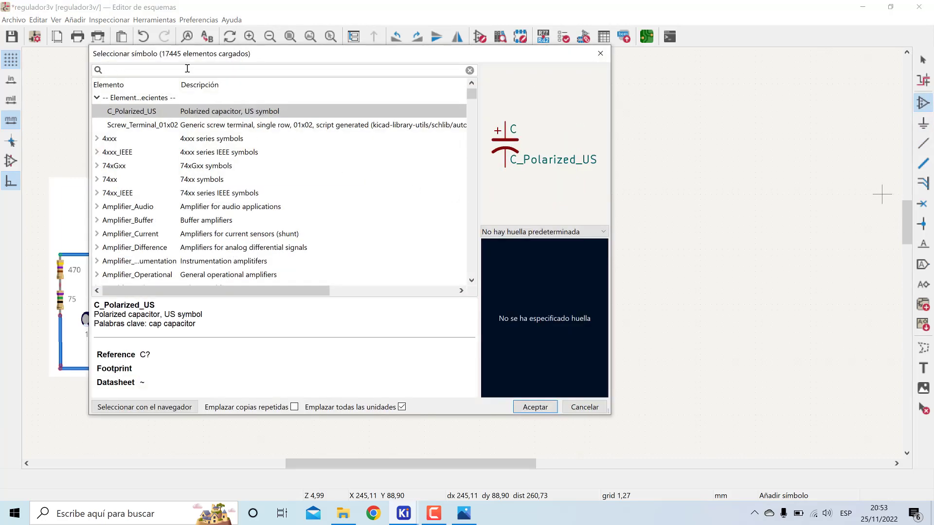
pyautogui.write('lm')
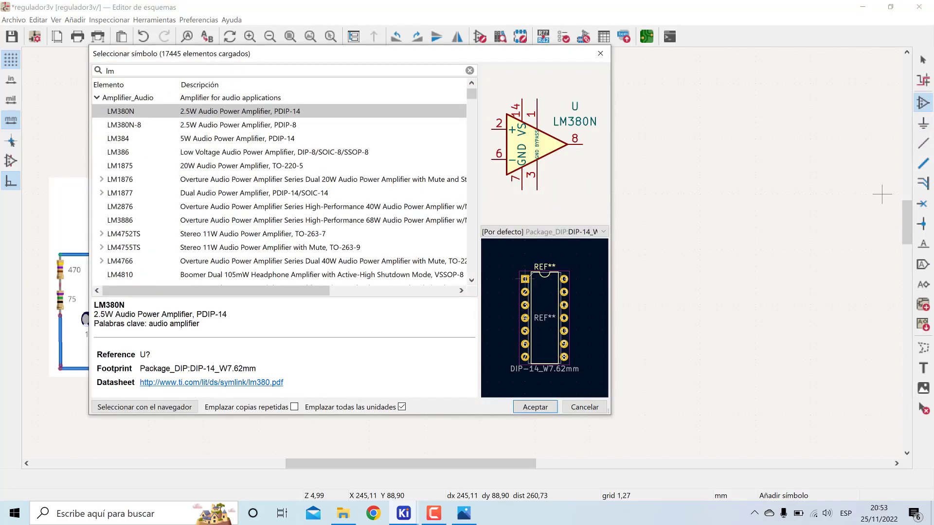
pyautogui.write('317')
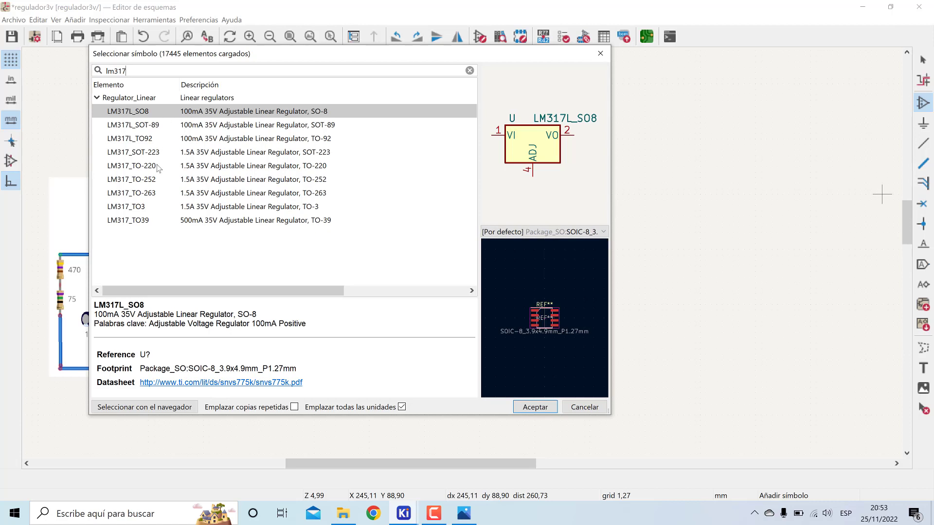
pyautogui.click(141, 166)
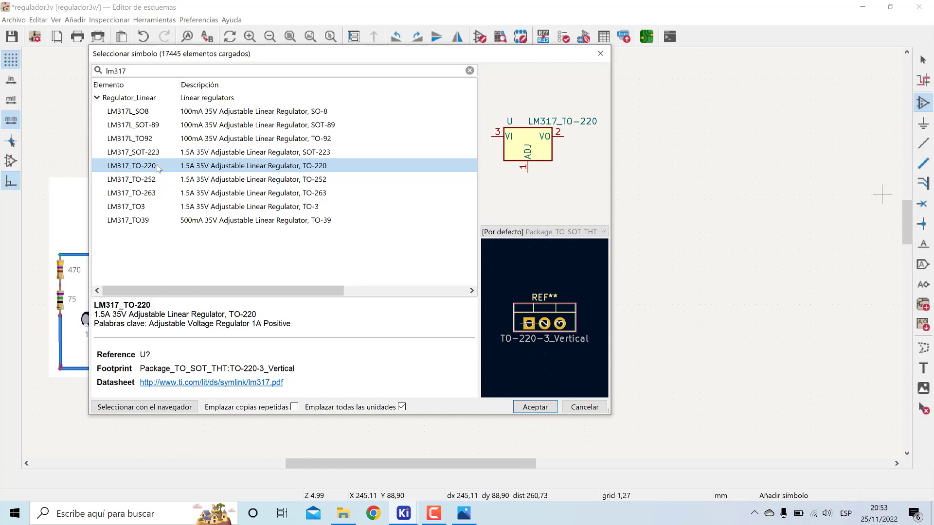
# Compare the symbols and footprints of the other LM317 package variants in the search results.
pyautogui.click(176, 183)
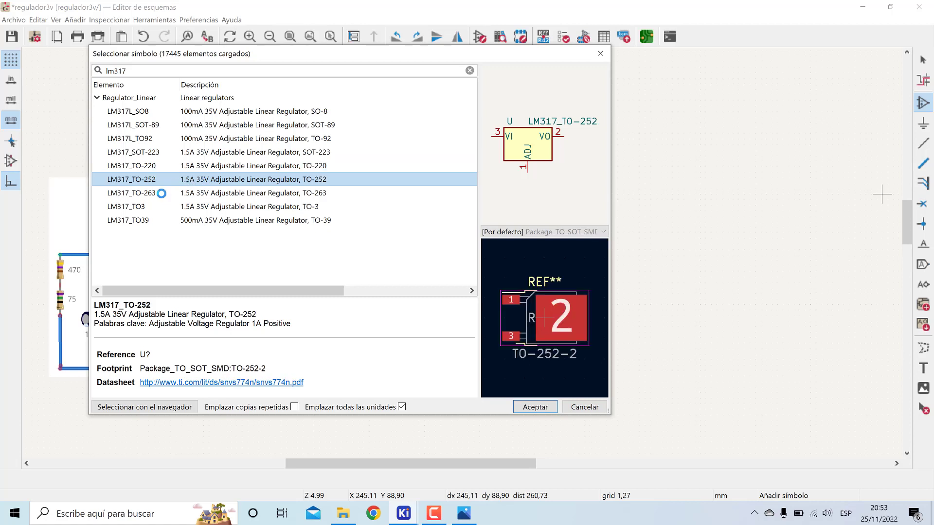
pyautogui.click(162, 195)
pyautogui.click(162, 208)
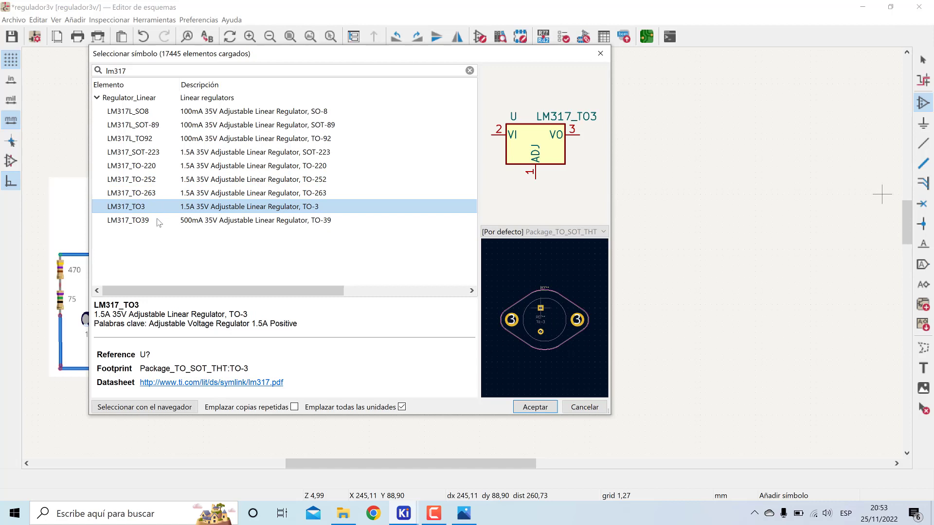
pyautogui.click(159, 220)
pyautogui.click(156, 168)
pyautogui.click(156, 154)
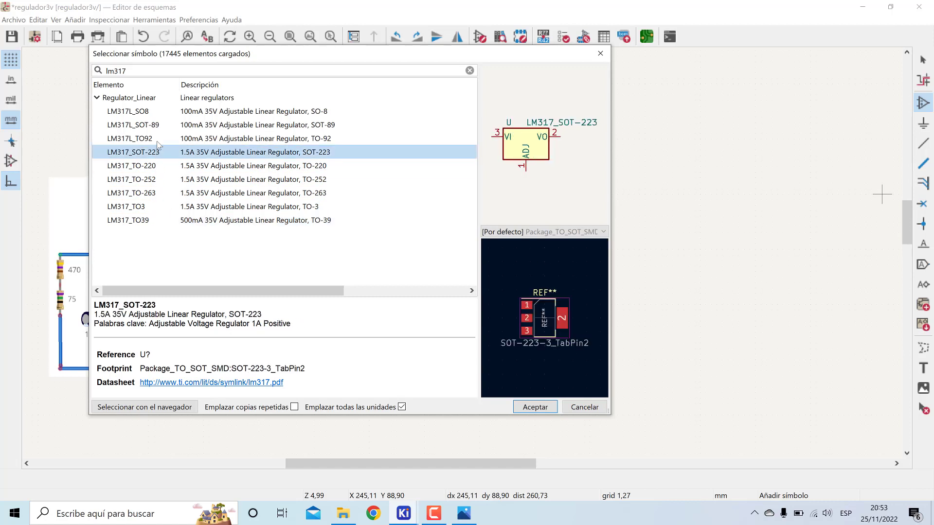
pyautogui.click(159, 141)
pyautogui.click(156, 126)
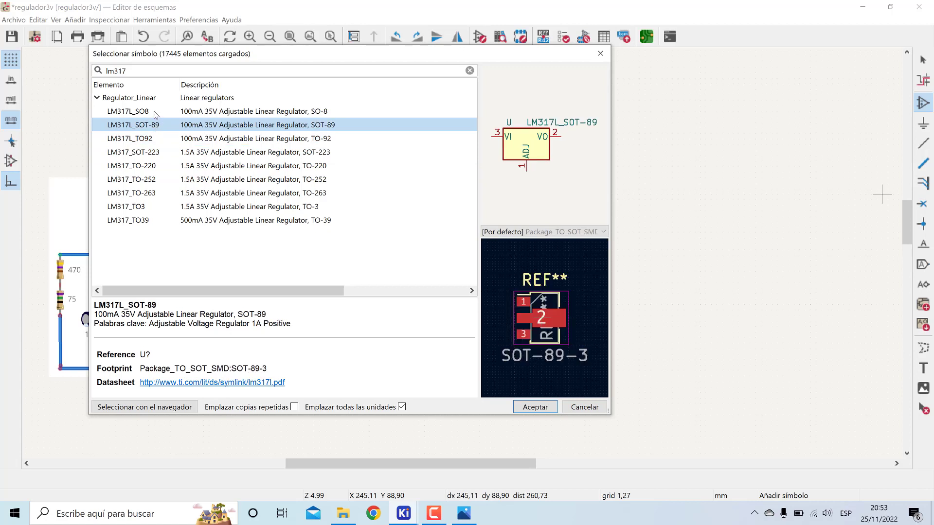
pyautogui.click(155, 112)
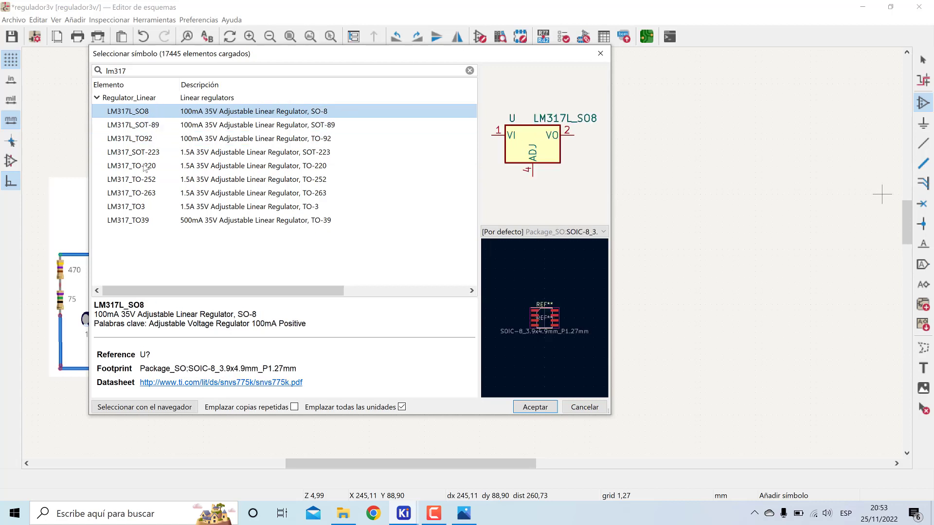
# Choose LM317_TO-220 and place the regulator to the right of the 100uf capacitor.
pyautogui.click(144, 168)
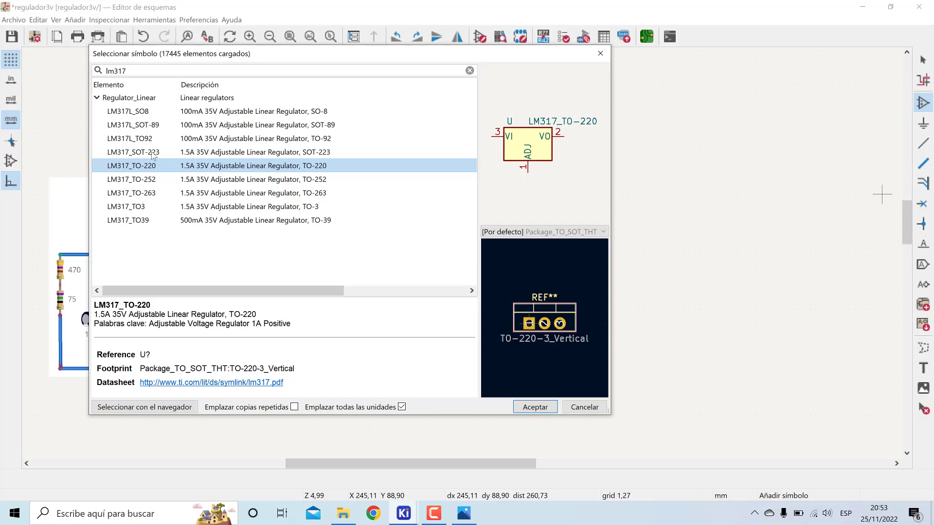
pyautogui.doubleClick(157, 166)
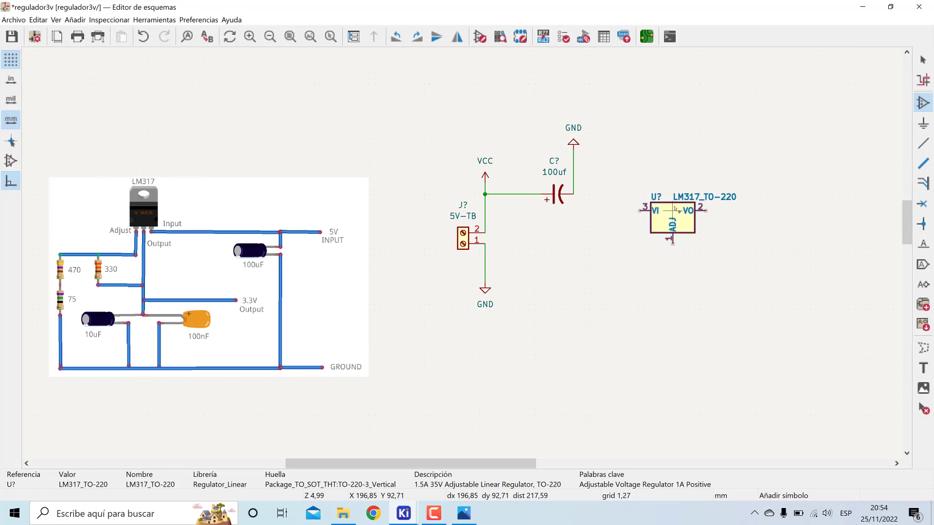
pyautogui.click(675, 208)
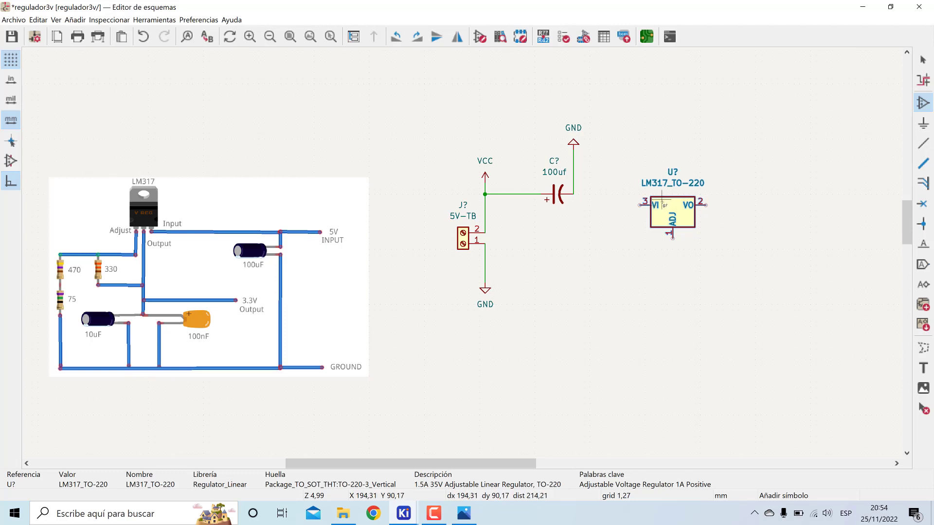
# Shorten the regulator's value to LM317.
pyautogui.press('v')
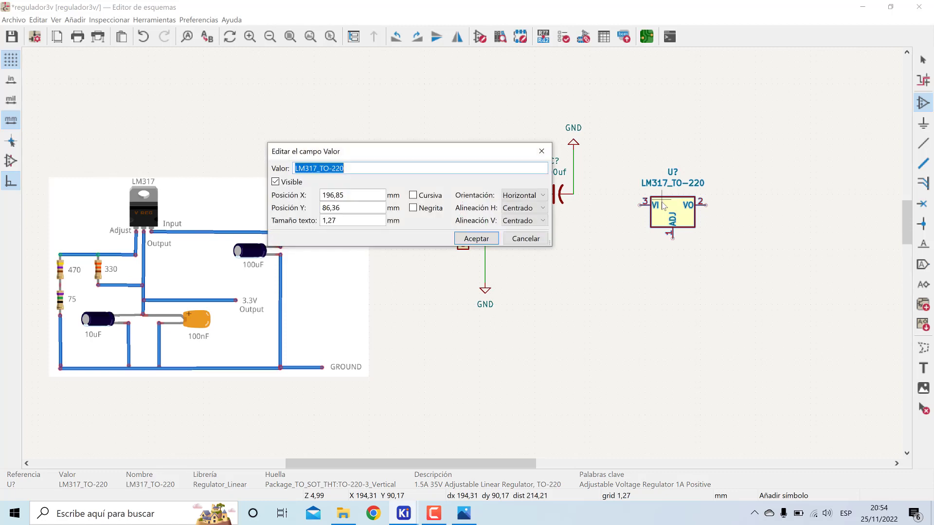
pyautogui.press('End')
pyautogui.press('BackSpace')
pyautogui.press('BackSpace')
pyautogui.press('BackSpace')
pyautogui.press('BackSpace')
pyautogui.press('BackSpace')
pyautogui.press('BackSpace')
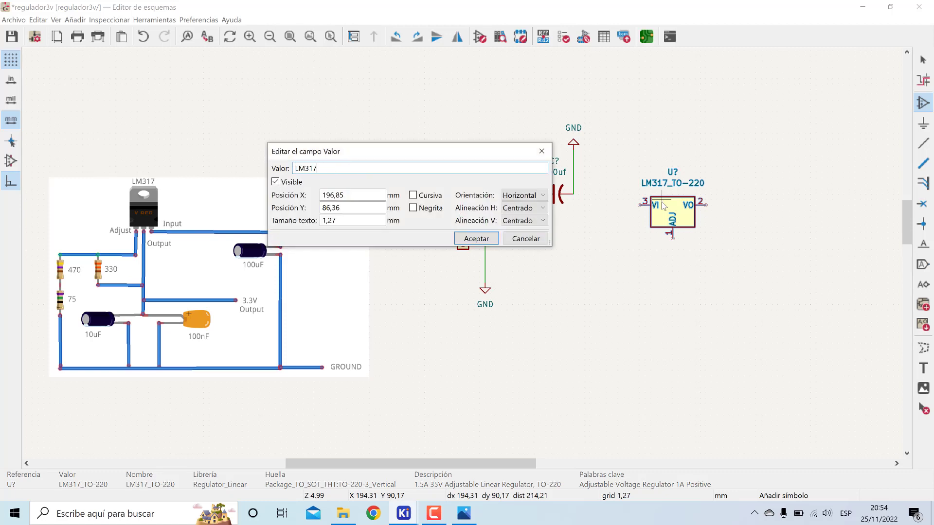
pyautogui.press('Return')
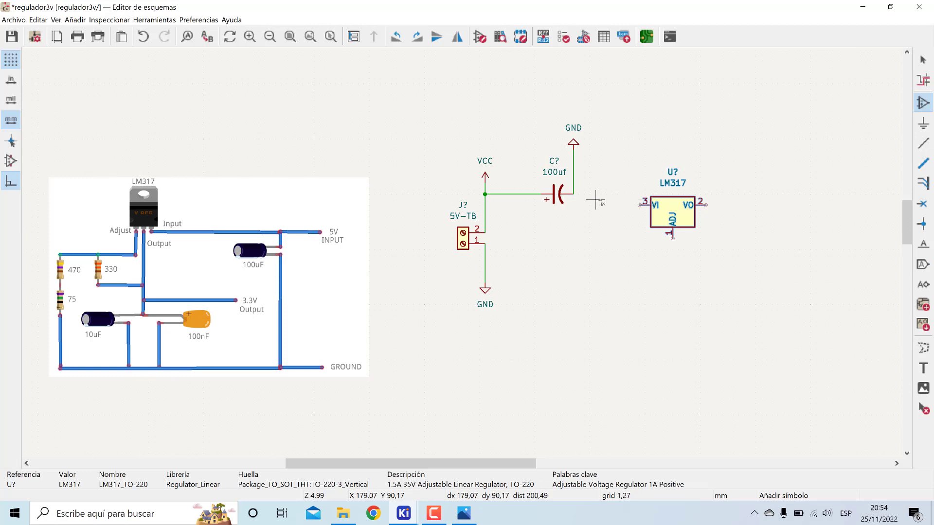
# Undo the last change to the regulator's value.
pyautogui.click(923, 59)
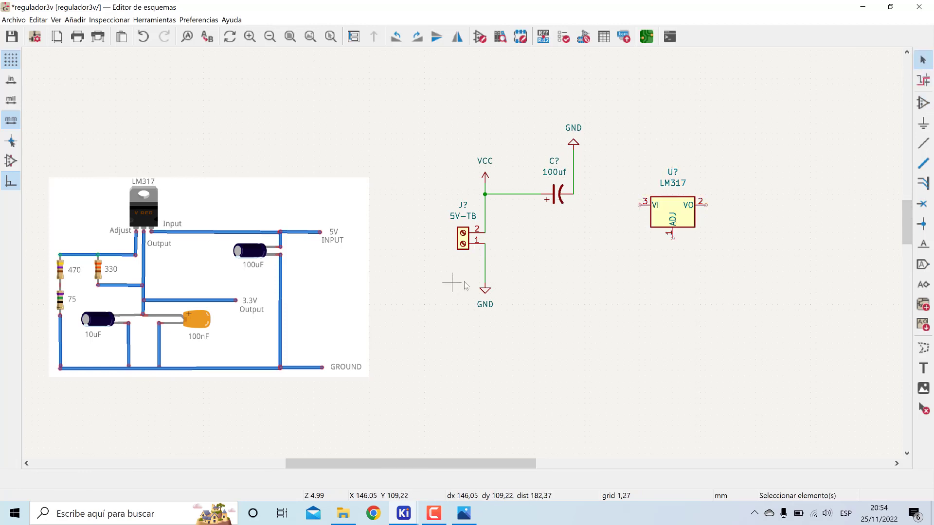
pyautogui.click(486, 163)
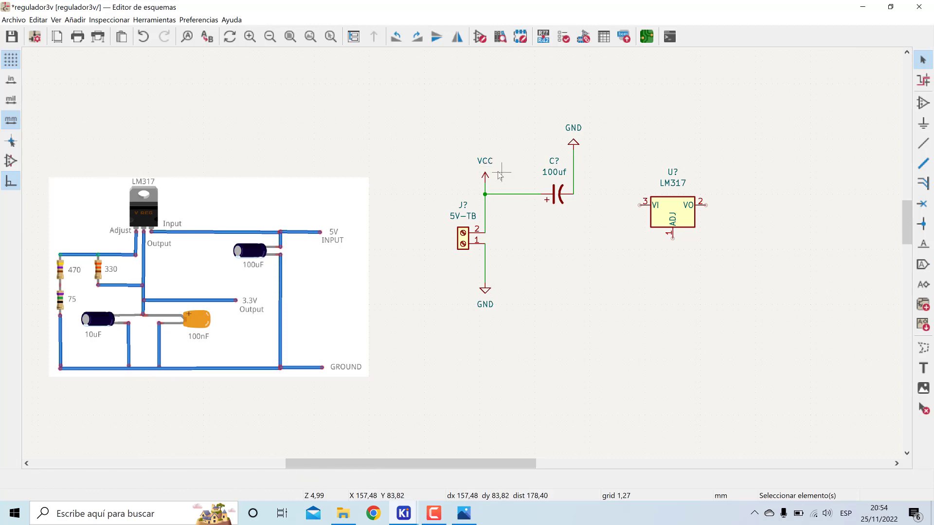
pyautogui.hotkey('ctrl', 'z')
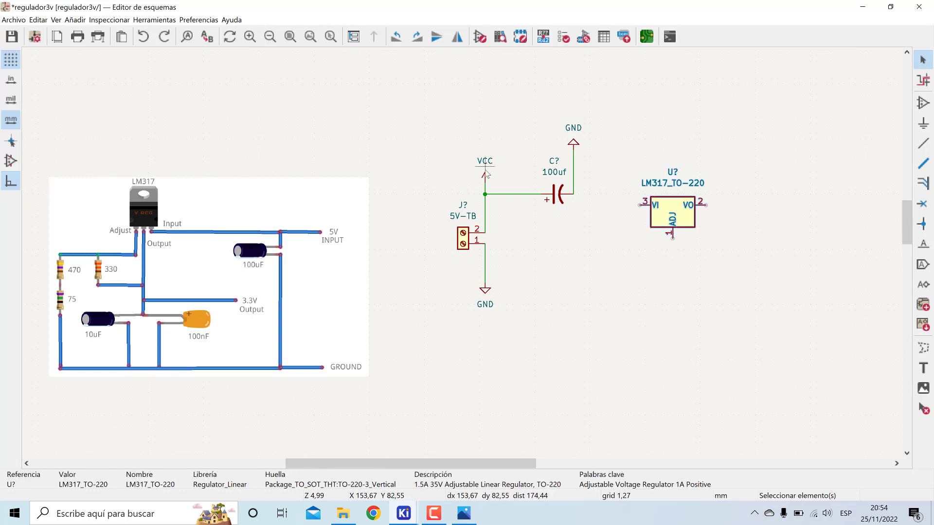
# Duplicate the VCC symbol, place the copy level with the regulator's VI pin and rotate it 90 degrees to point left.
pyautogui.click(485, 175)
pyautogui.press('m')
pyautogui.hotkey('ctrl', 'd')
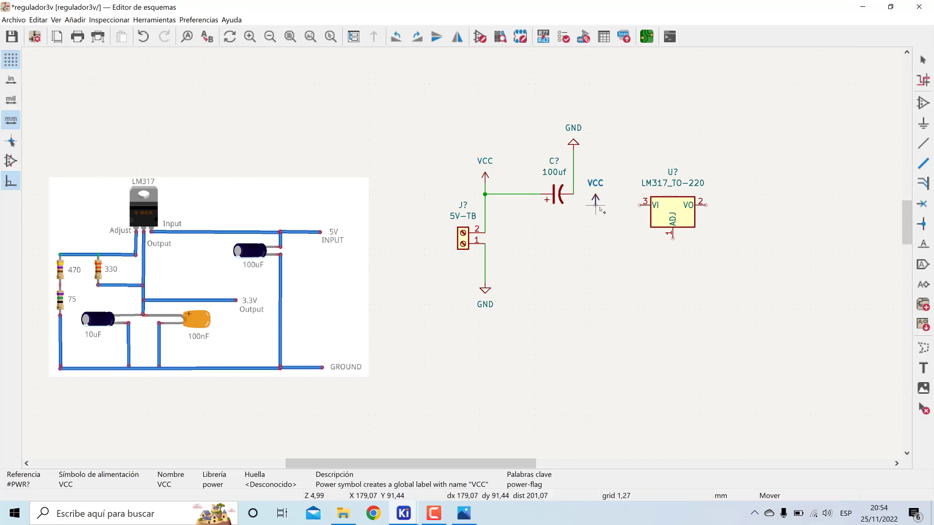
pyautogui.click(602, 208)
pyautogui.press('r')
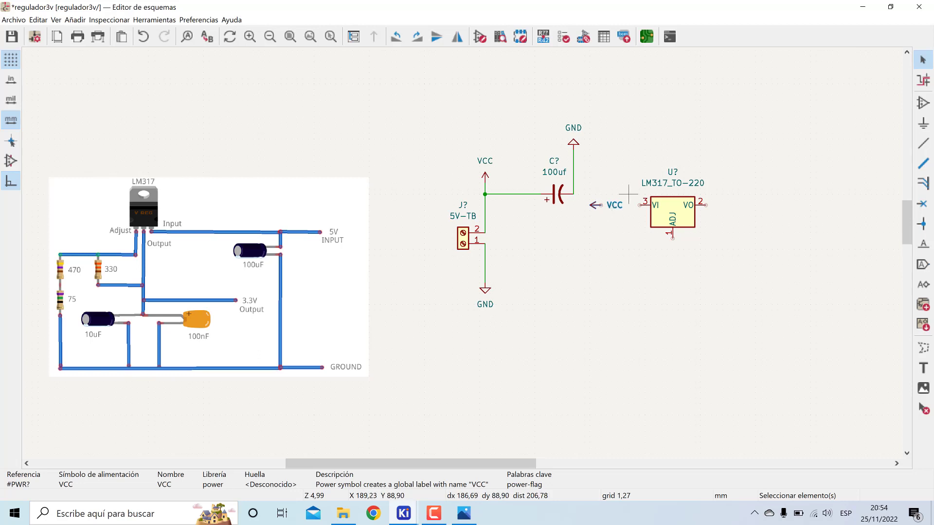
# Wire the rotated VCC symbol to the regulator's VI input pin.
pyautogui.click(921, 142)
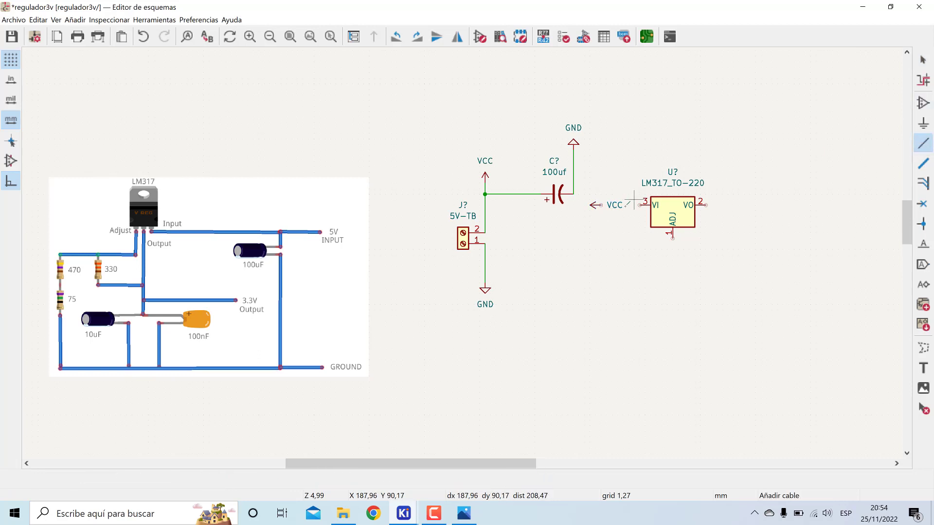
pyautogui.click(602, 205)
pyautogui.click(640, 204)
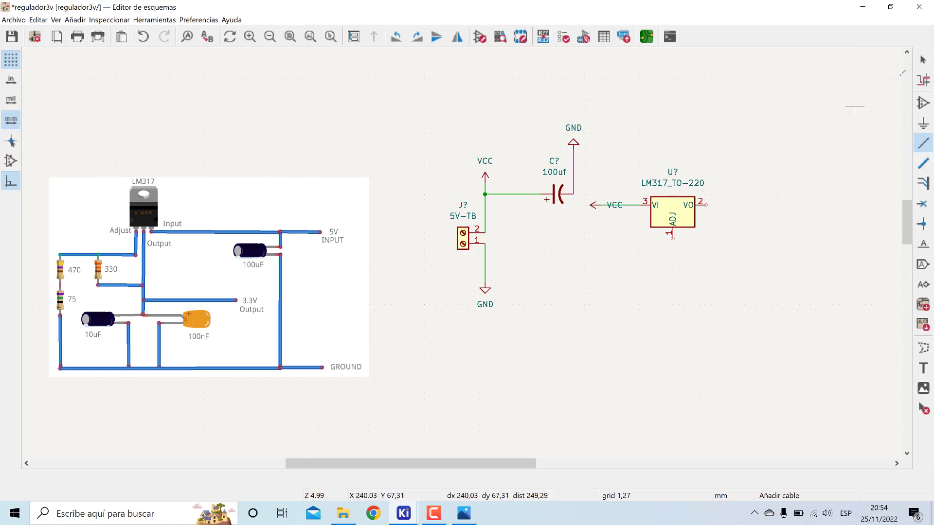
pyautogui.click(922, 60)
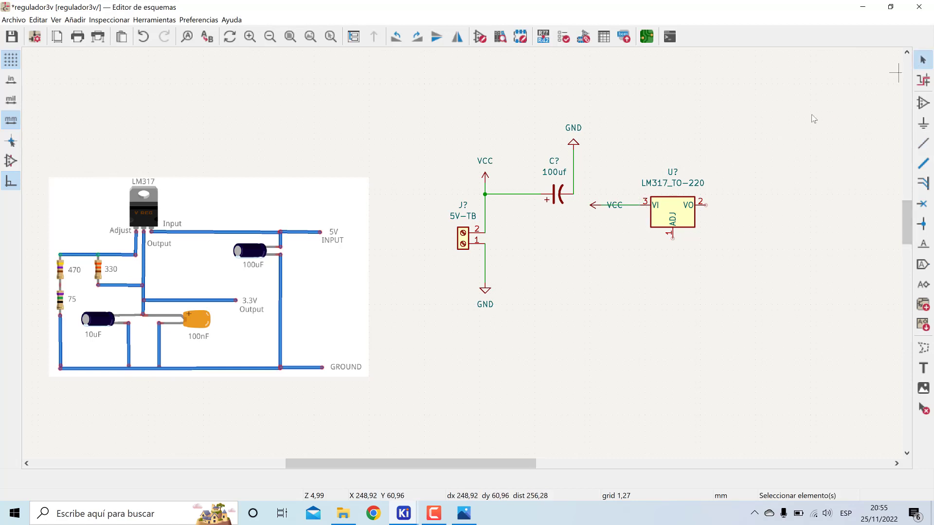
# Move the rotated VCC symbol's label off the wire to just above the arrow.
pyautogui.click(612, 206)
pyautogui.press('m')
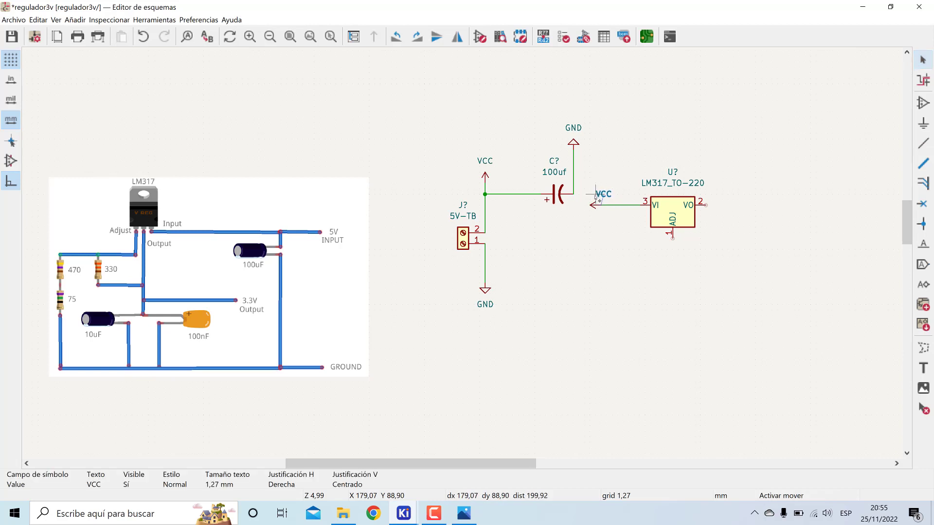
pyautogui.click(595, 197)
pyautogui.click(598, 222)
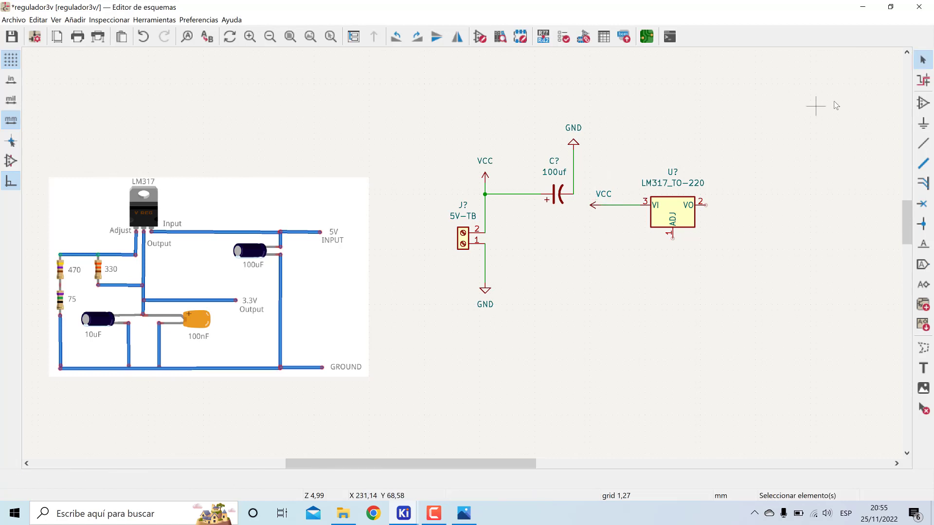
# Highlight the VCC net from the wire at the regulator's input to check its connections.
pyautogui.click(924, 81)
pyautogui.click(597, 205)
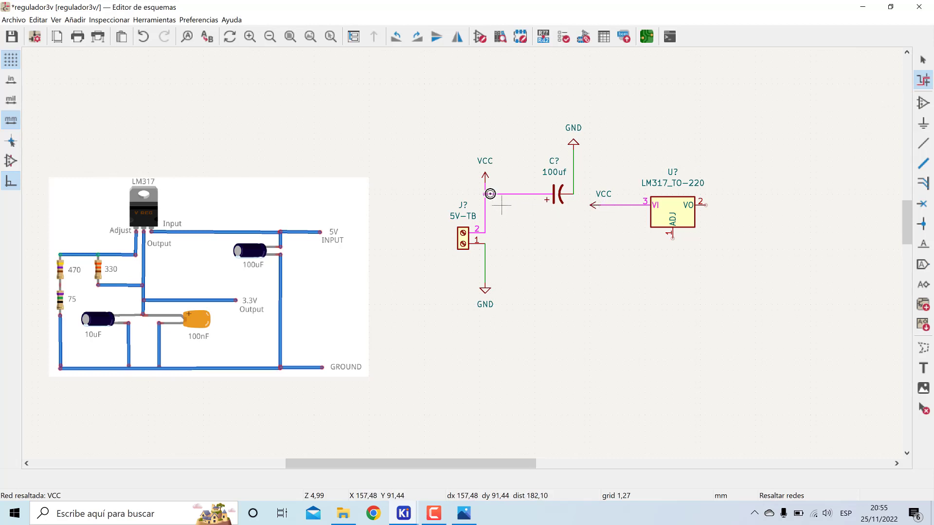
# Highlight the GND net from the 100uf capacitor's ground wire to check its connections.
pyautogui.click(574, 170)
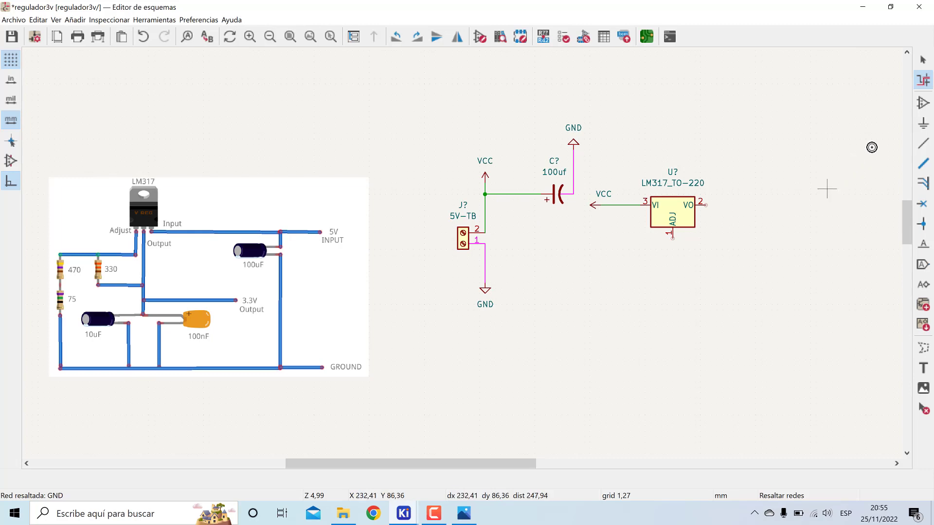
# Add an R resistor symbol from the Device library, placed vertically below and slightly left of the LM317 regulator.
pyautogui.click(923, 102)
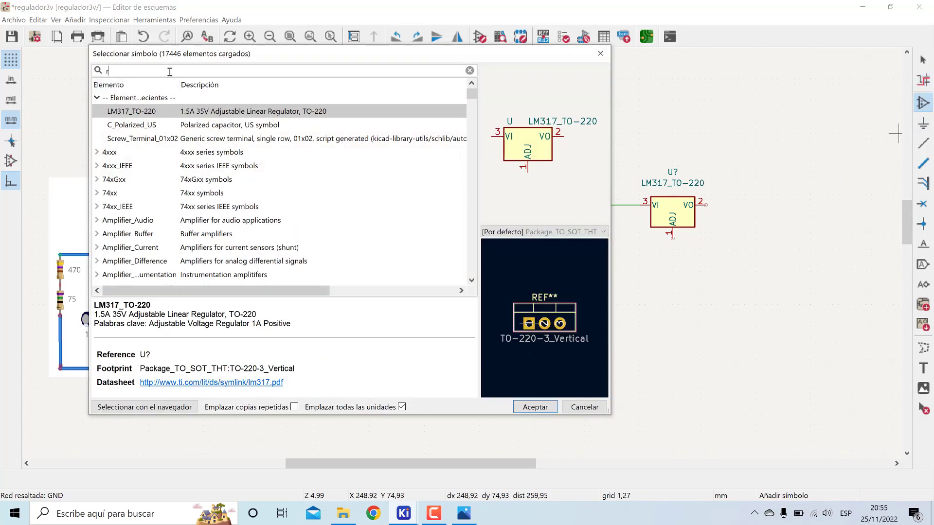
pyautogui.click(193, 115)
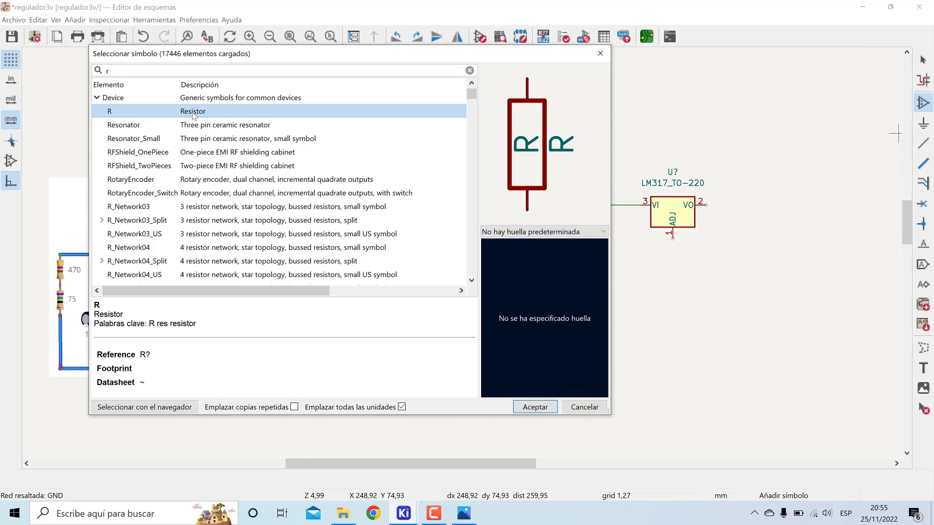
pyautogui.click(535, 407)
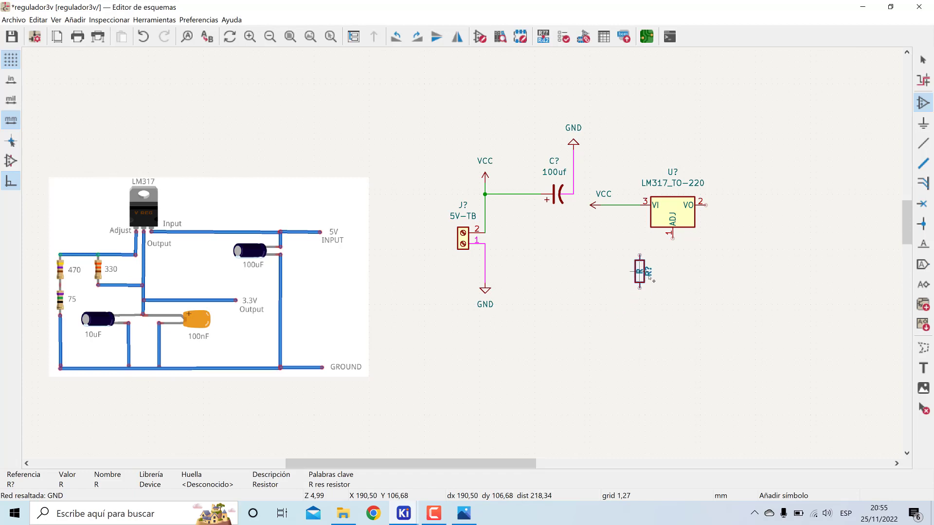
pyautogui.click(645, 277)
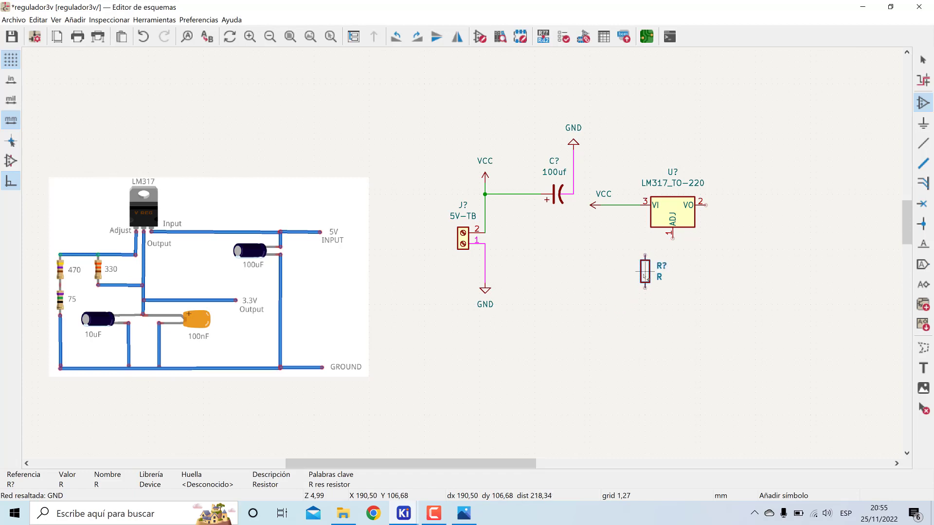
# Duplicate the resistor twice, placing one copy level with it on the left and the other directly below that copy.
pyautogui.hotkey('ctrl', 'd')
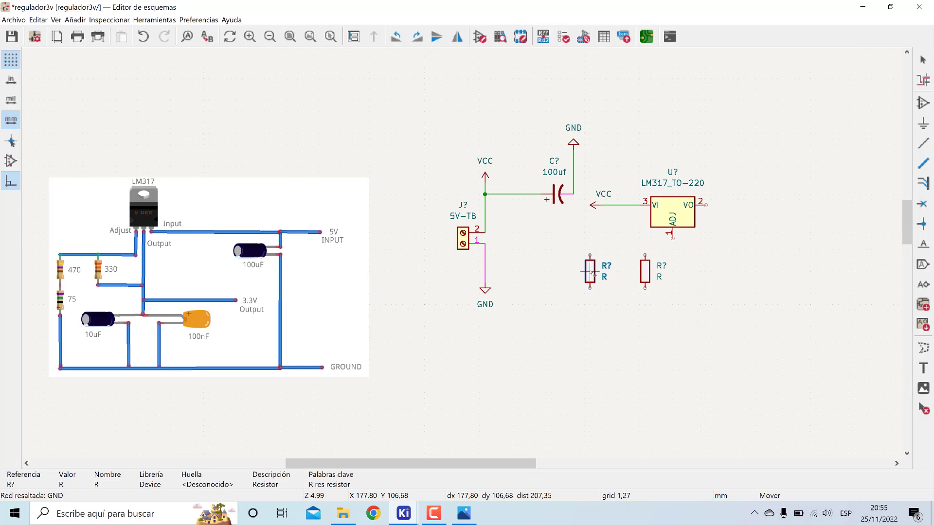
pyautogui.click(592, 273)
pyautogui.hotkey('ctrl', 'd')
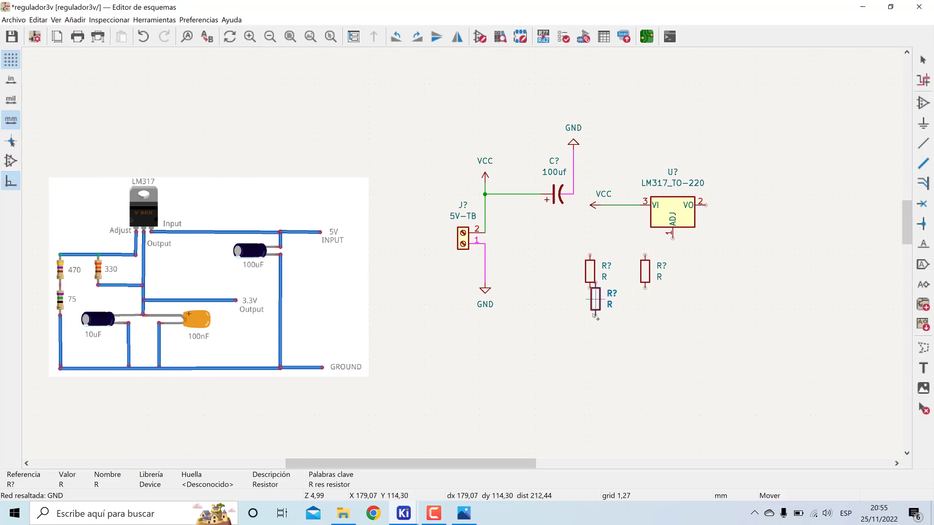
pyautogui.click(596, 337)
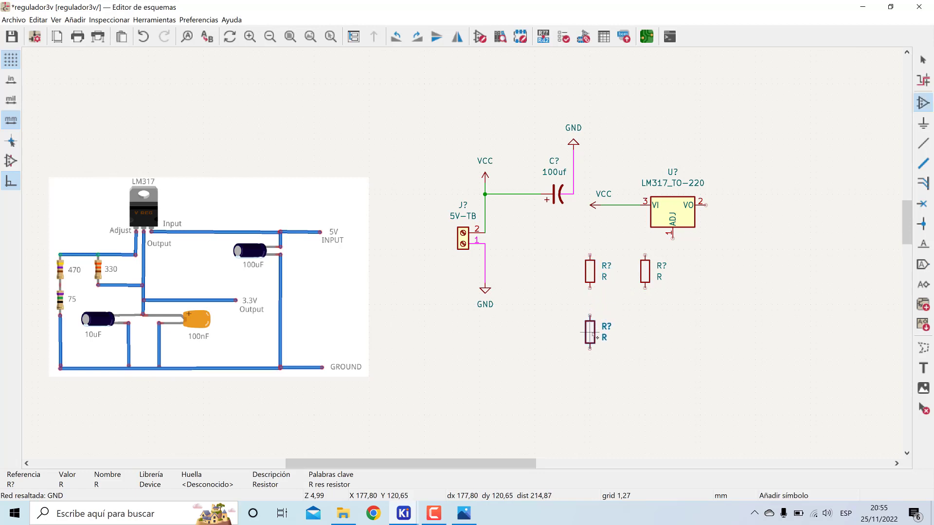
pyautogui.press('Escape')
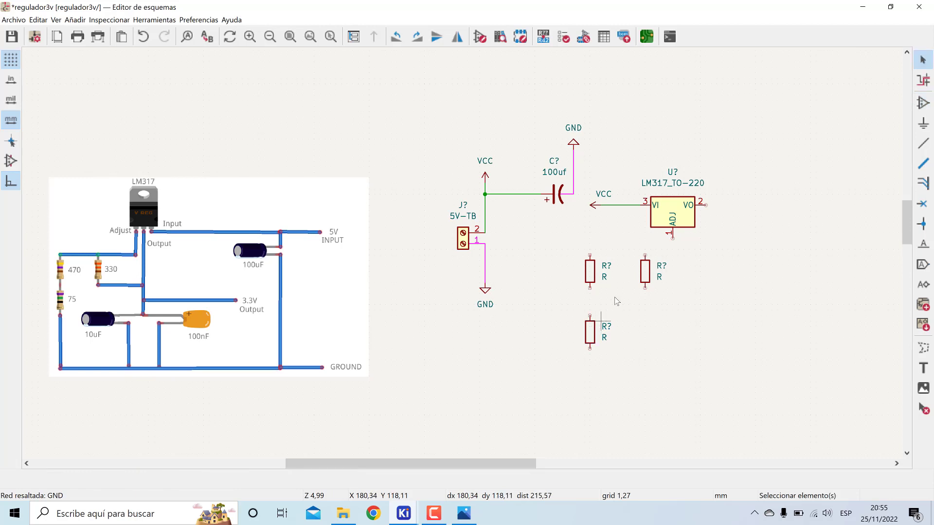
# Set the value of the resistor nearest the regulator to 330.
pyautogui.click(645, 276)
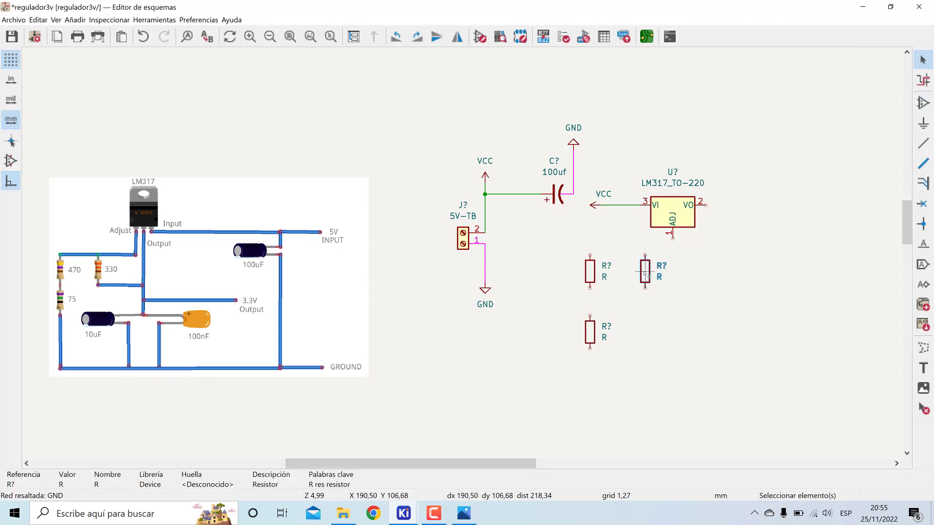
pyautogui.write('v')
pyautogui.write('330')
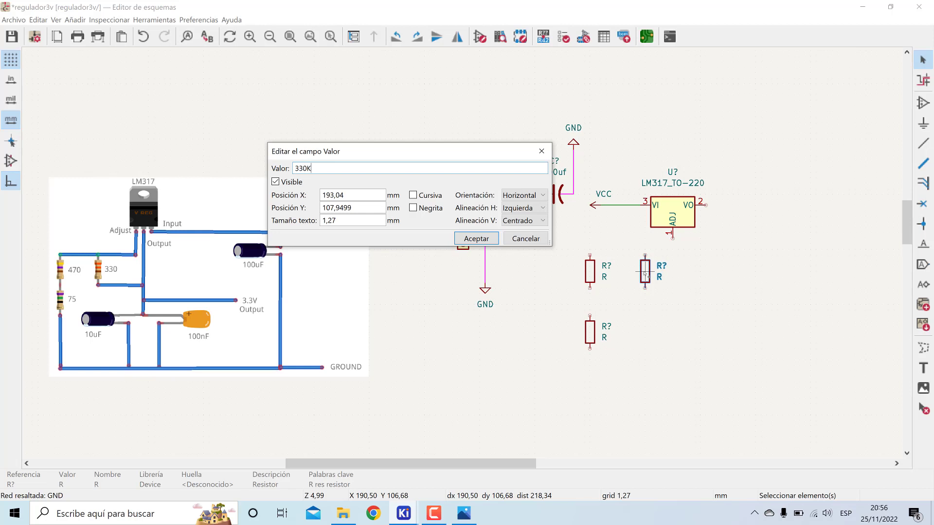
pyautogui.press('Return')
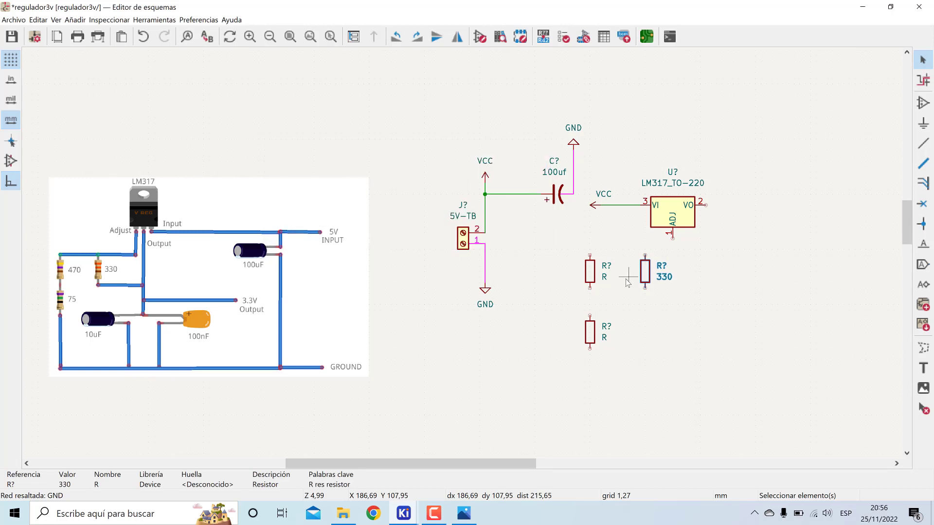
# Set the value of the upper-left resistor to 470, keeping its vertical orientation.
pyautogui.click(590, 275)
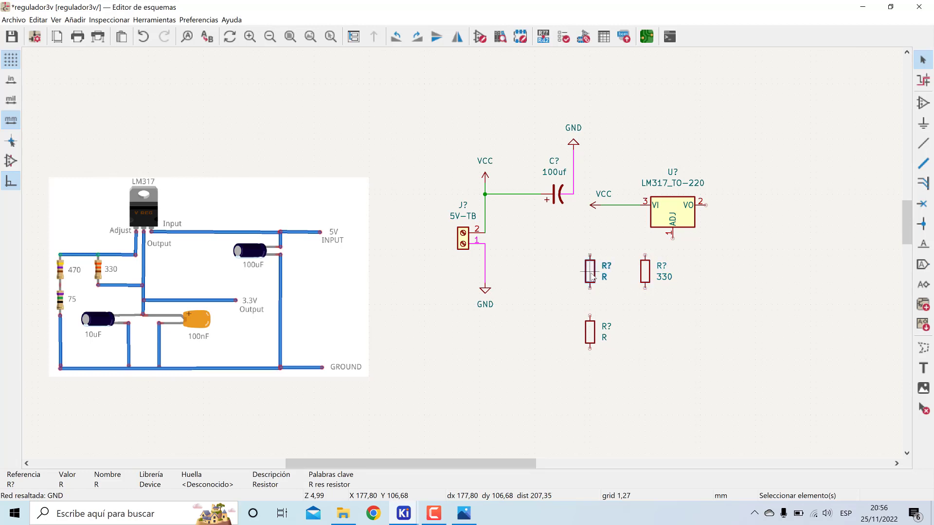
pyautogui.press('r')
pyautogui.hotkey('ctrl', 'z')
pyautogui.press('v')
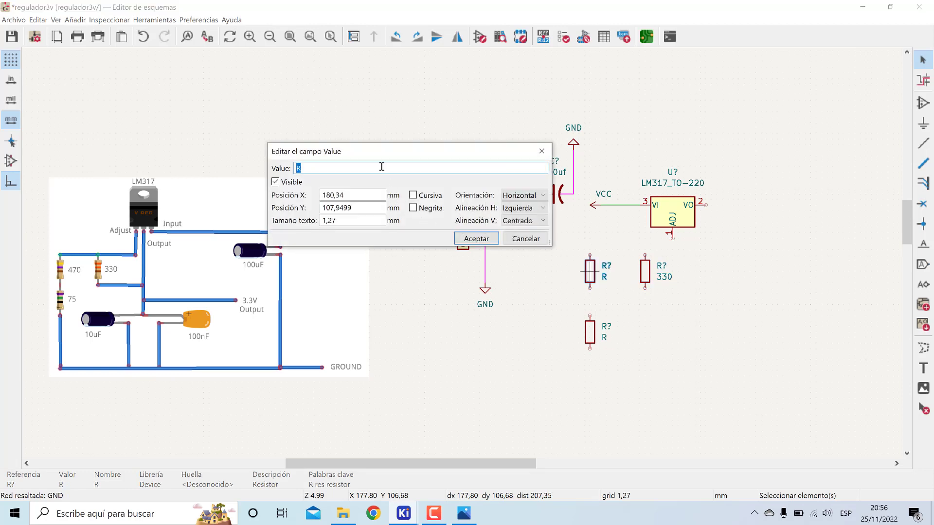
pyautogui.press('BackSpace')
pyautogui.press('Return')
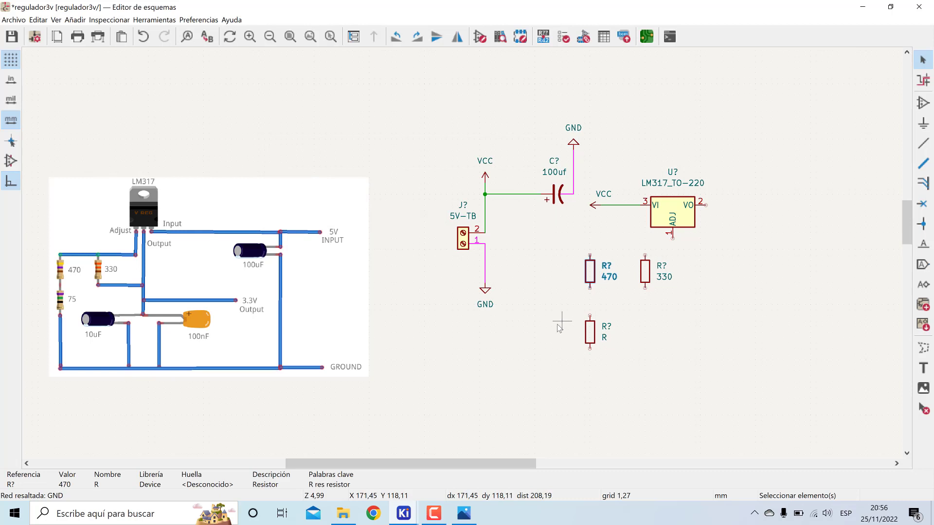
# Set the value of the lower resistor to 75.
pyautogui.click(587, 330)
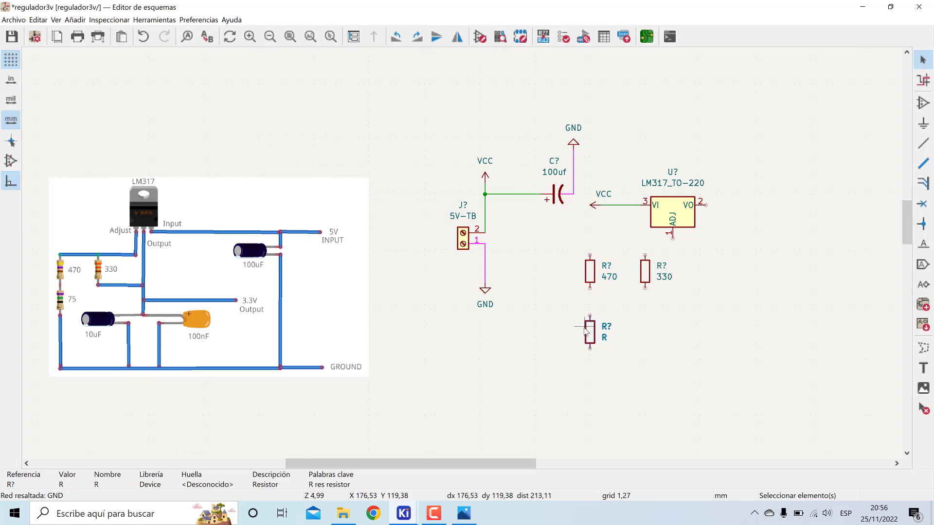
pyautogui.press('v')
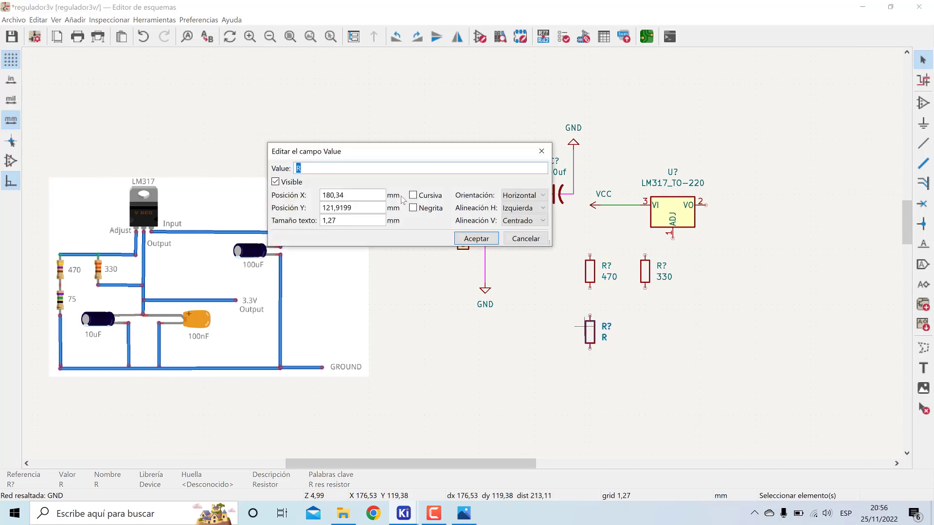
pyautogui.write('75')
pyautogui.press('Return')
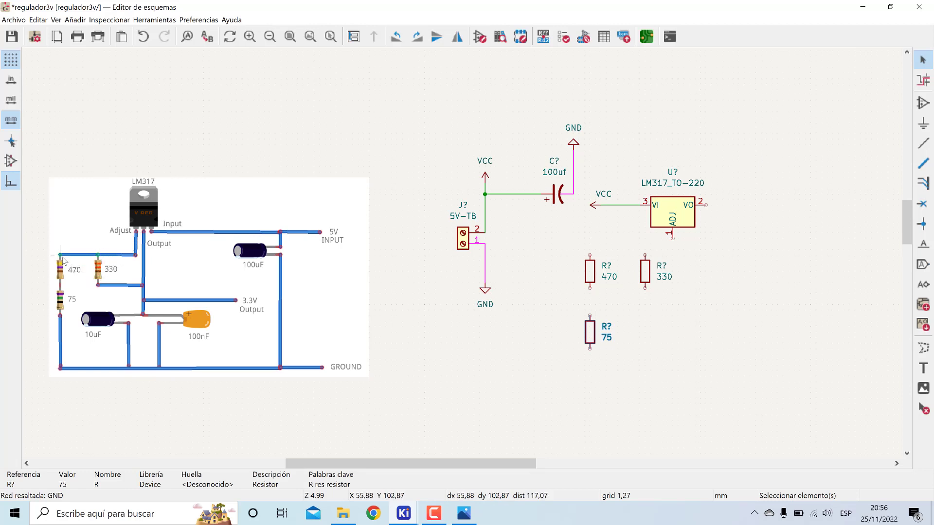
# Wire the regulator's ADJ pin to the upper pins of the 330 and 470 resistors, and connect the 470 in series with the 75.
pyautogui.click(923, 142)
pyautogui.click(673, 237)
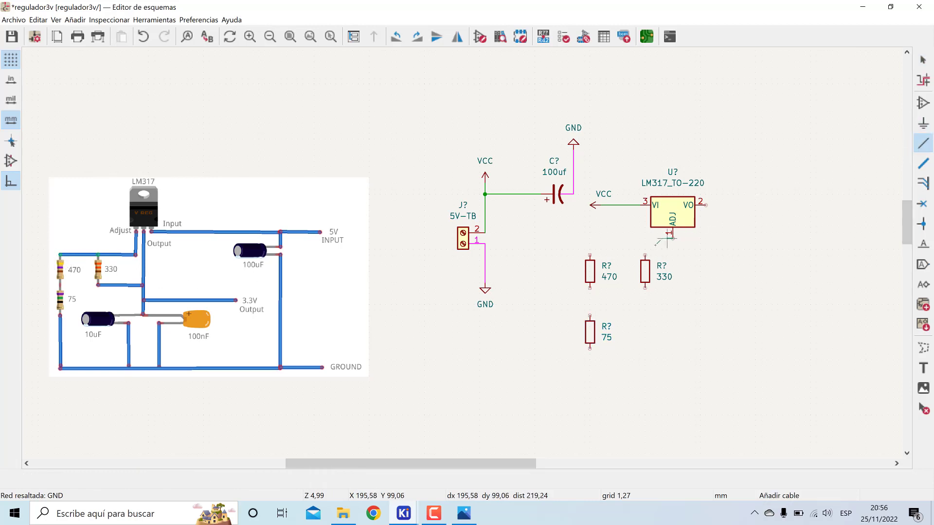
pyautogui.click(645, 254)
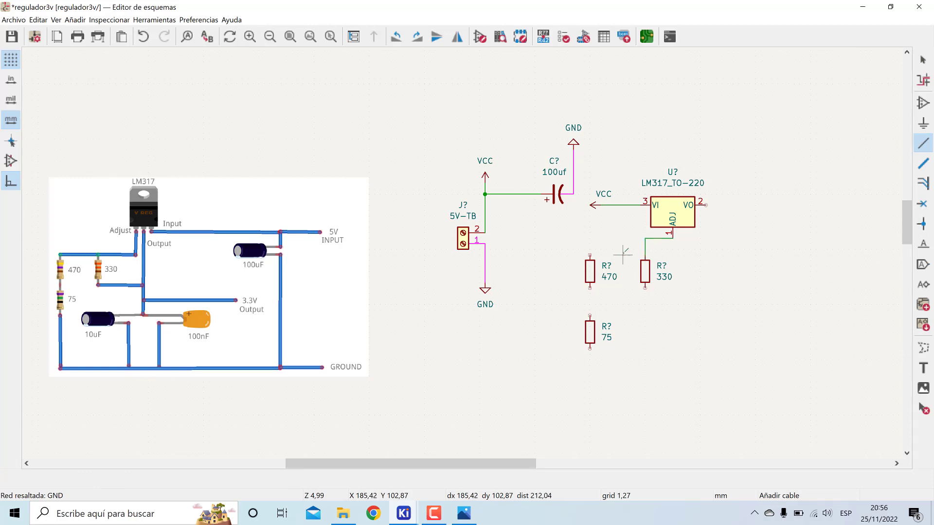
pyautogui.click(590, 255)
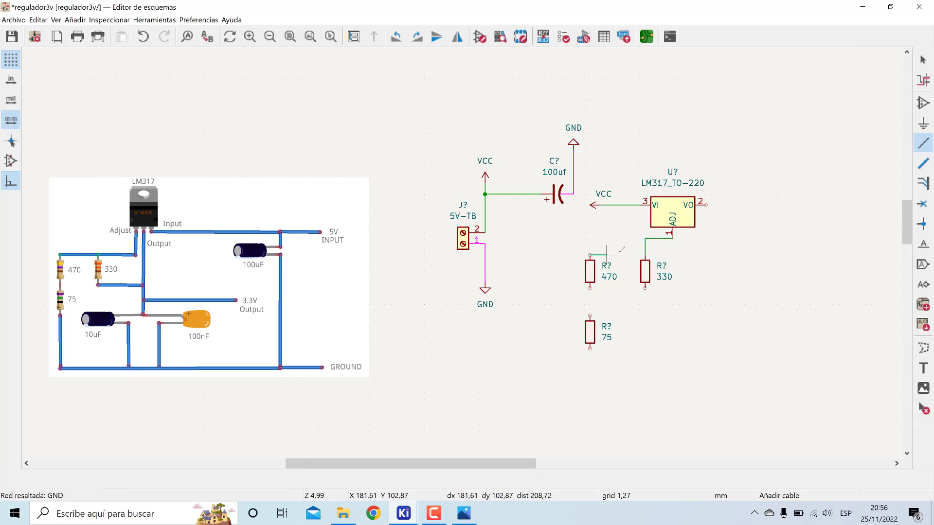
pyautogui.click(645, 255)
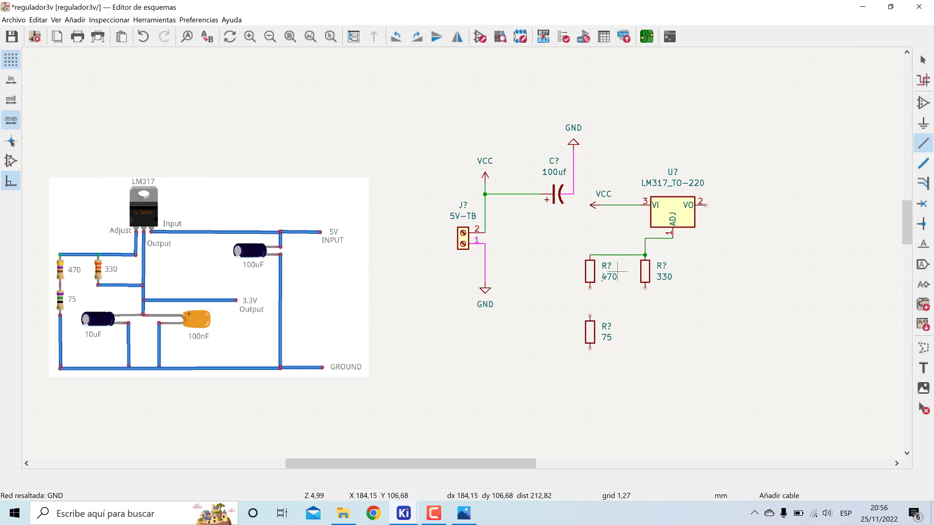
pyautogui.click(590, 287)
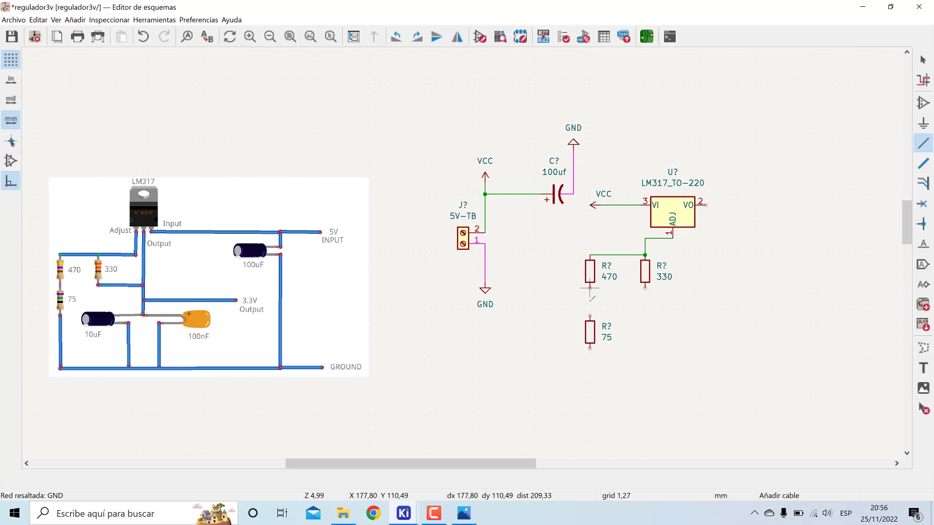
pyautogui.click(590, 315)
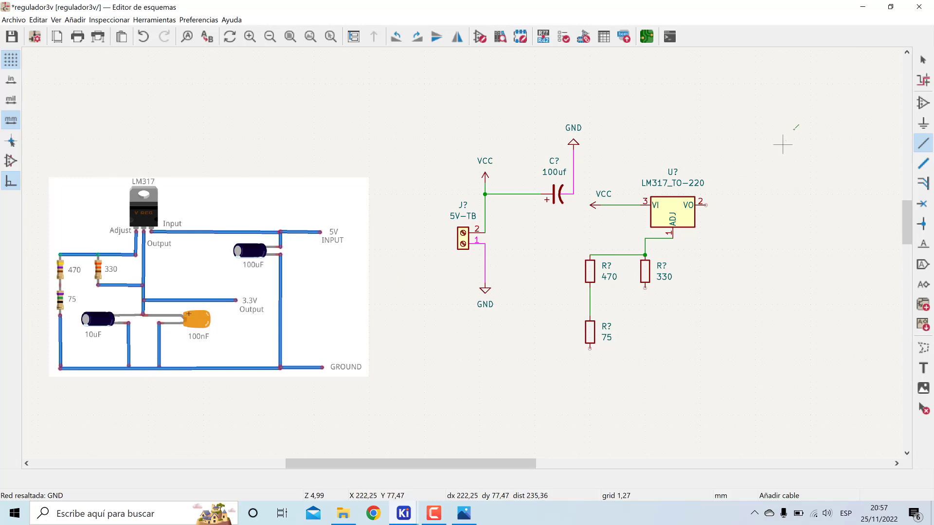
# Place a C_Polarized_US capacitor vertically below the 330 resistor, level with the 75 resistor, and save the schematic.
pyautogui.click(923, 102)
pyautogui.click(635, 151)
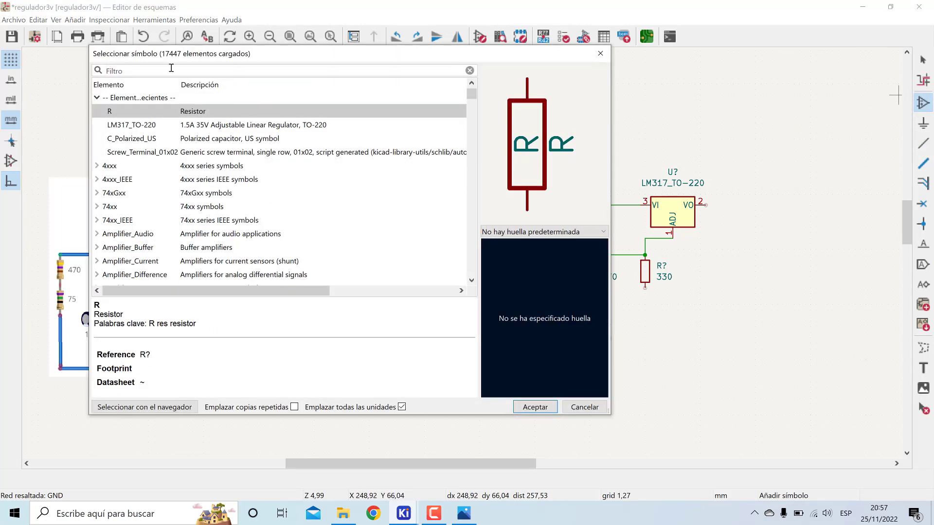
pyautogui.moveTo(158, 56); pyautogui.dragTo(298, 73)
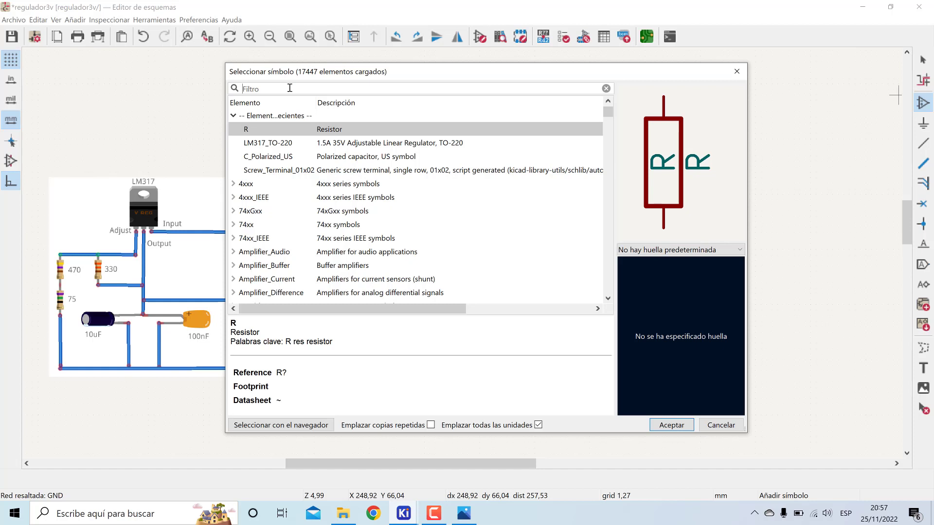
pyautogui.click(290, 88)
pyautogui.click(295, 156)
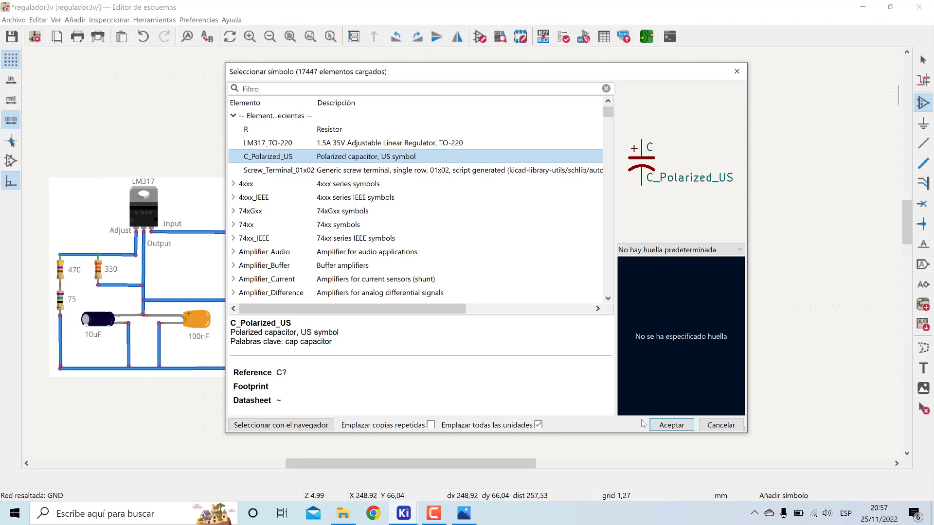
pyautogui.click(671, 425)
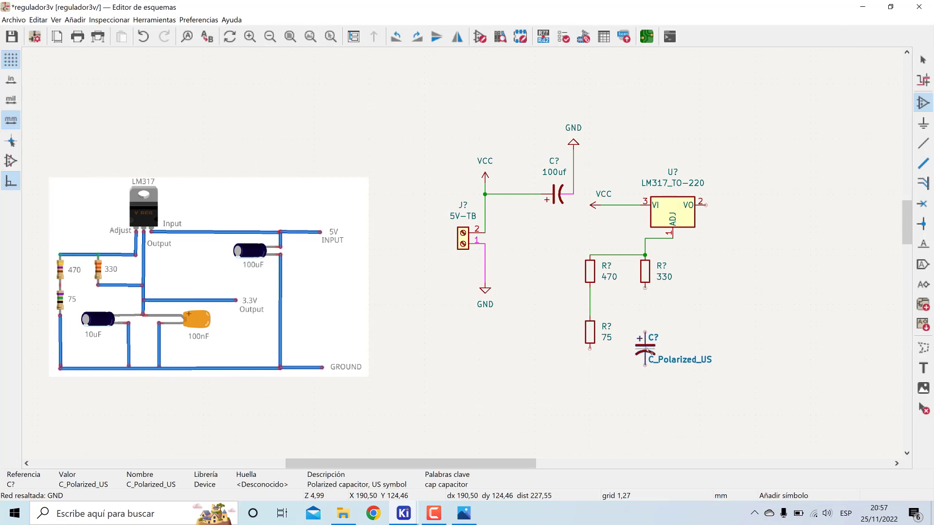
pyautogui.hotkey('ctrl', 's')
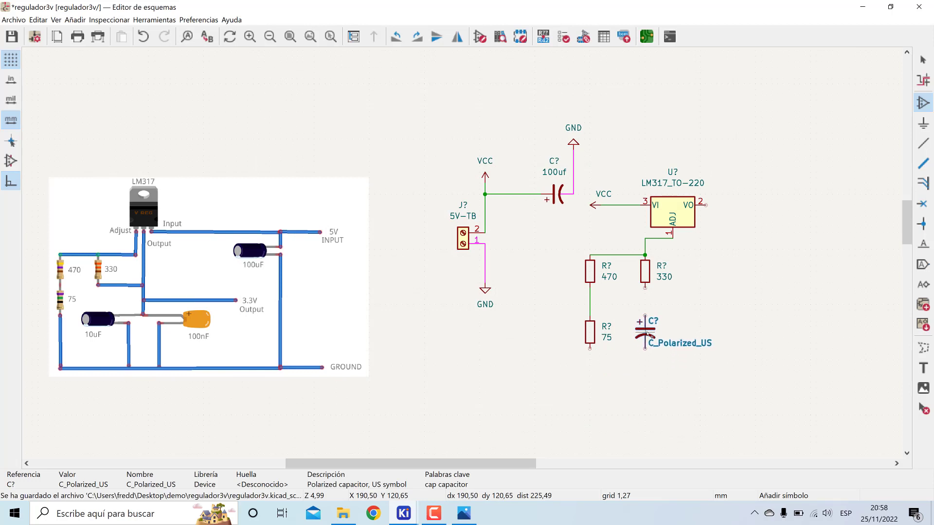
pyautogui.click(646, 333)
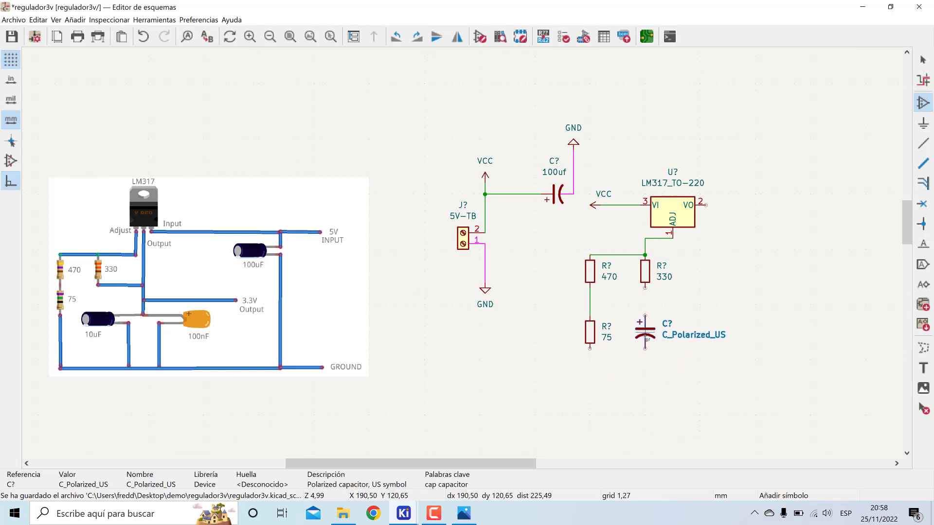
# Place a C_Polarized capacitor to the right of the C_Polarized_US capacitor, at the same height.
pyautogui.click(922, 104)
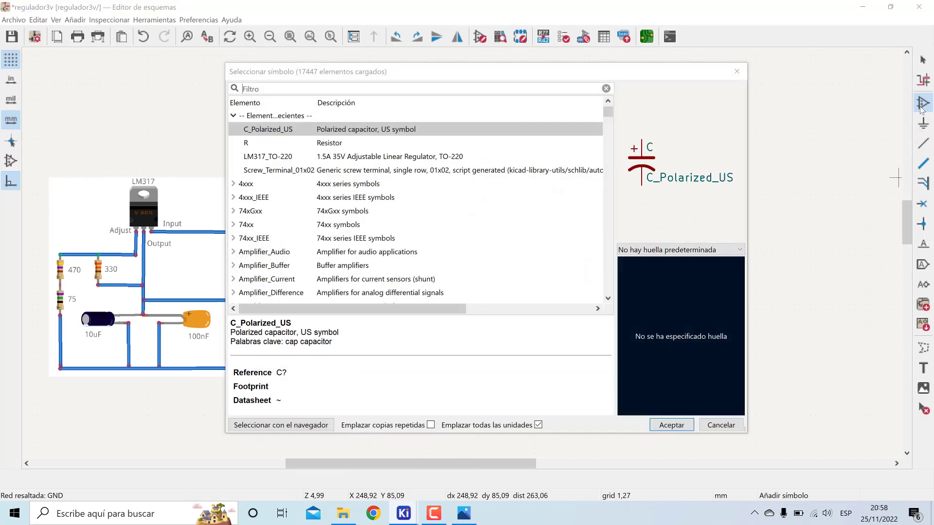
pyautogui.click(296, 88)
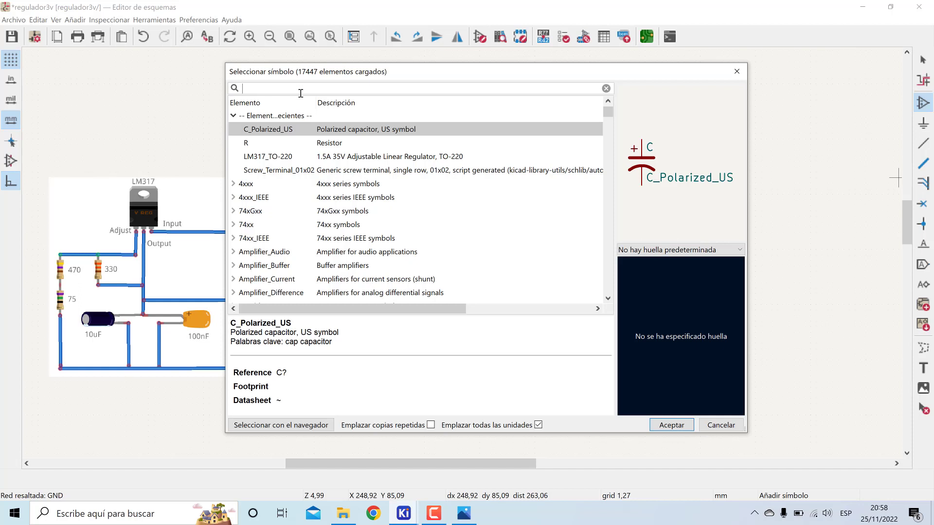
pyautogui.write('C')
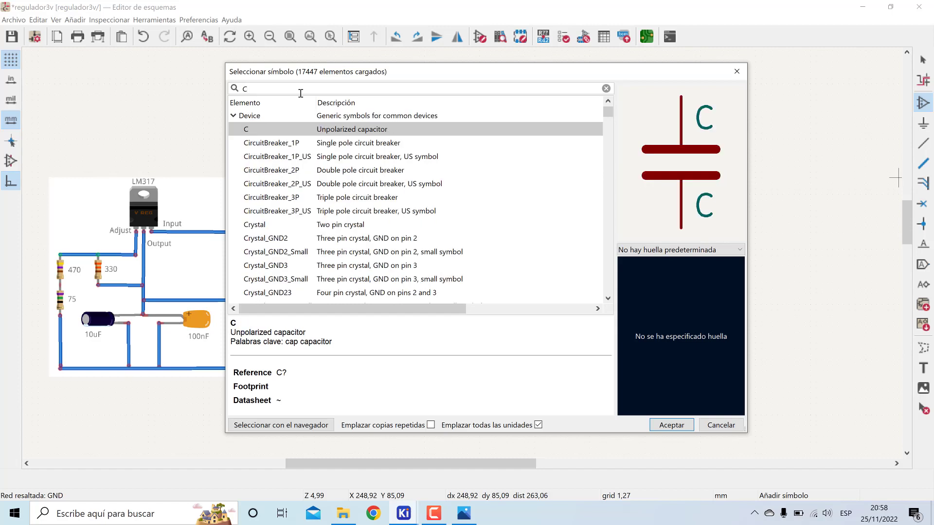
pyautogui.write(':')
pyautogui.write('_')
pyautogui.write('POL')
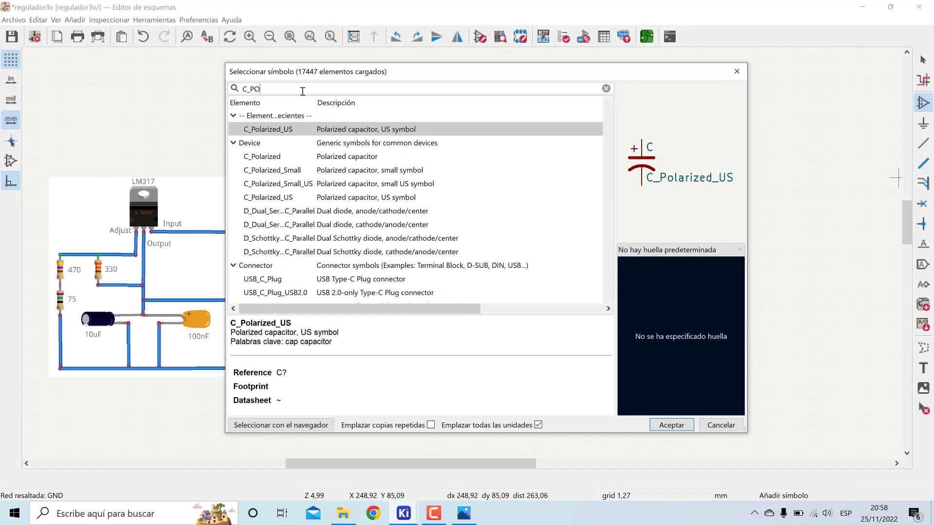
pyautogui.click(285, 157)
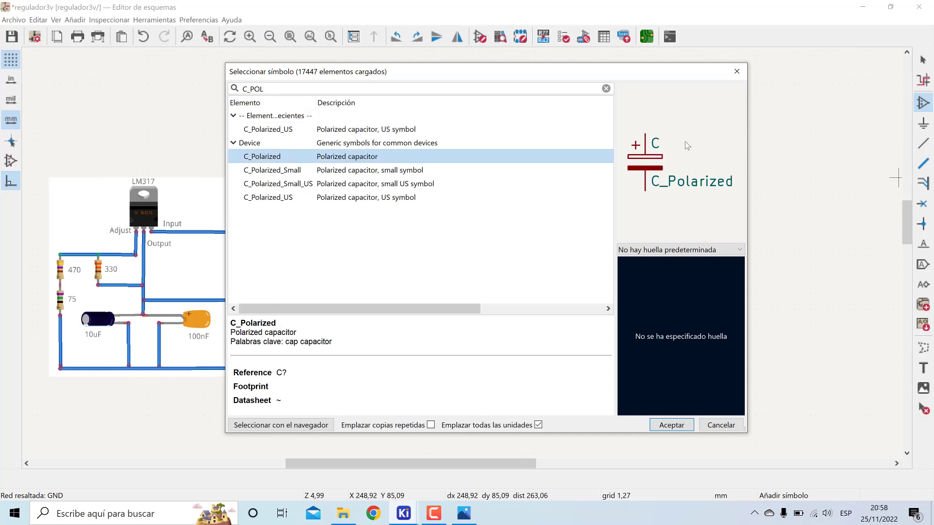
pyautogui.click(670, 424)
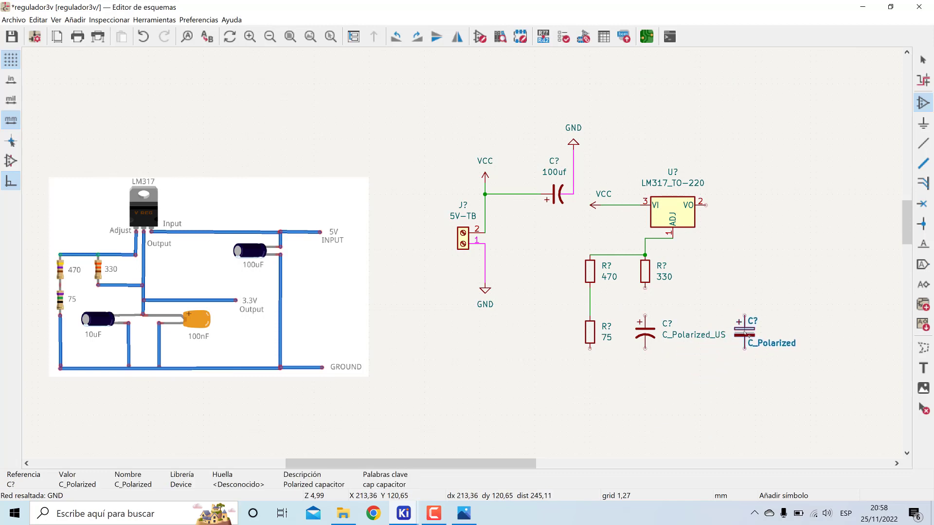
pyautogui.click(739, 333)
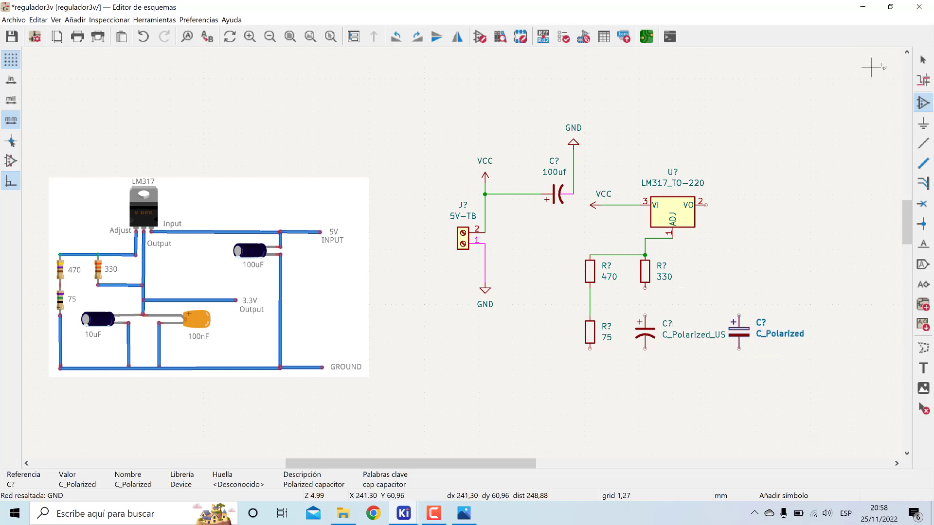
pyautogui.press('Escape')
# Set the value of the polarized capacitor below the 330 resistor to 10uF.
pyautogui.click(668, 333)
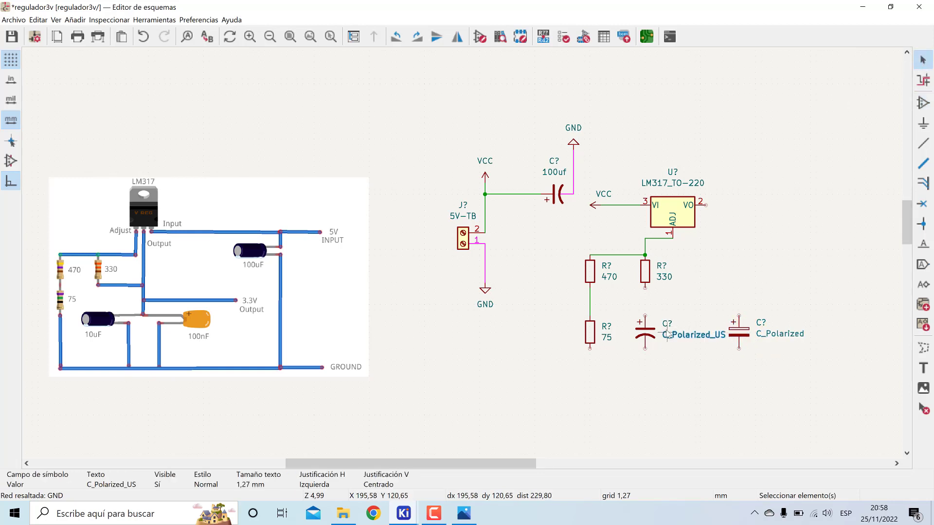
pyautogui.doubleClick(668, 334)
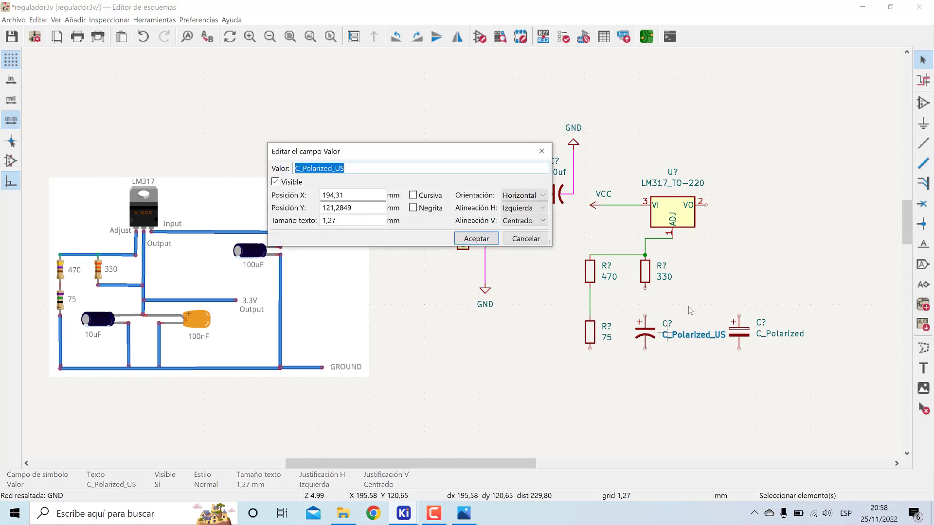
pyautogui.write('10uF')
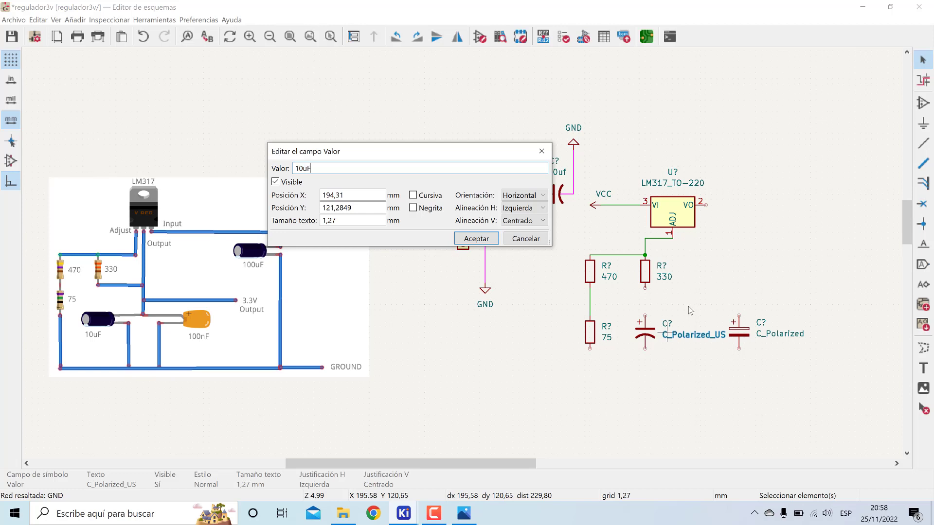
pyautogui.press('Return')
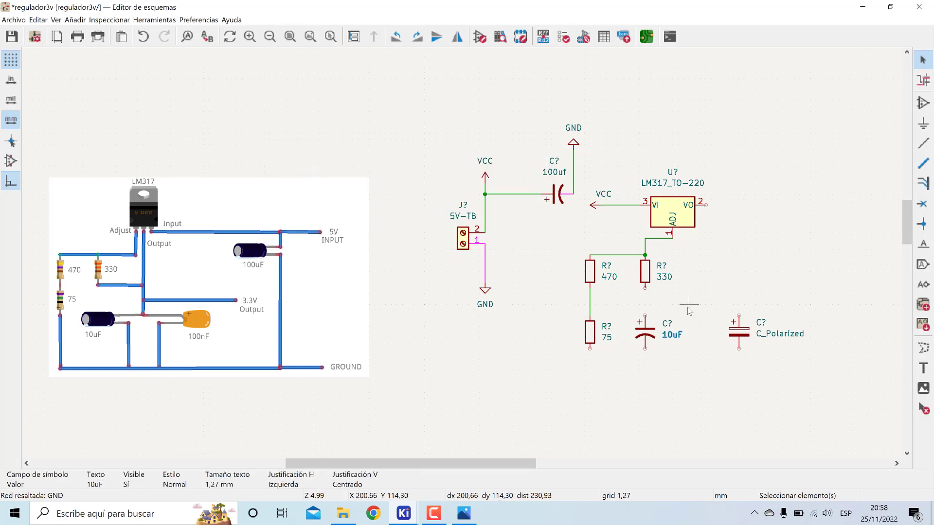
# Set the value of the rightmost capacitor to 100nF and move it slightly closer to the 10uF capacitor.
pyautogui.click(742, 335)
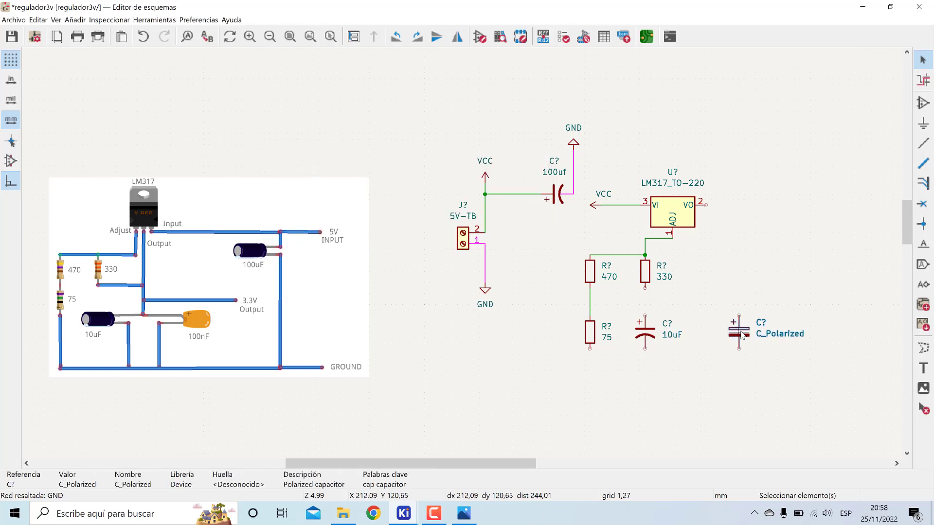
pyautogui.write('v')
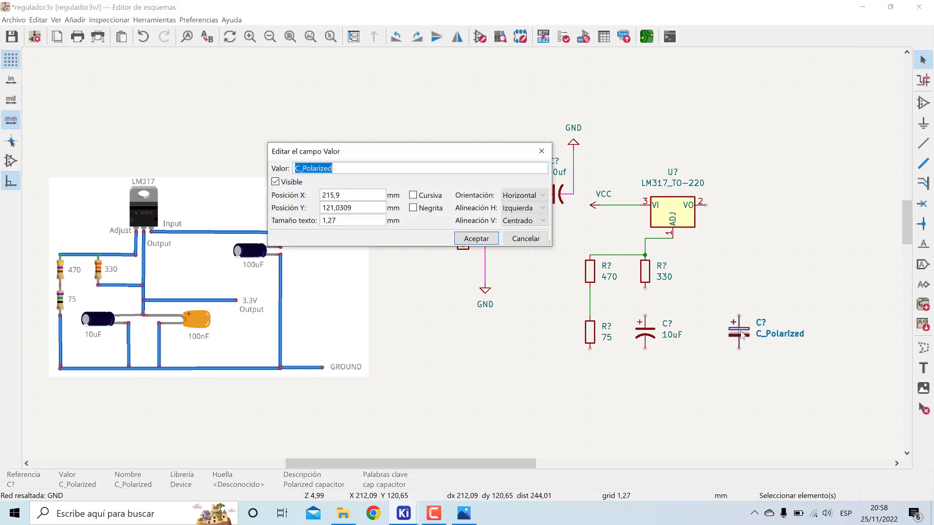
pyautogui.write('100nF')
pyautogui.press('Return')
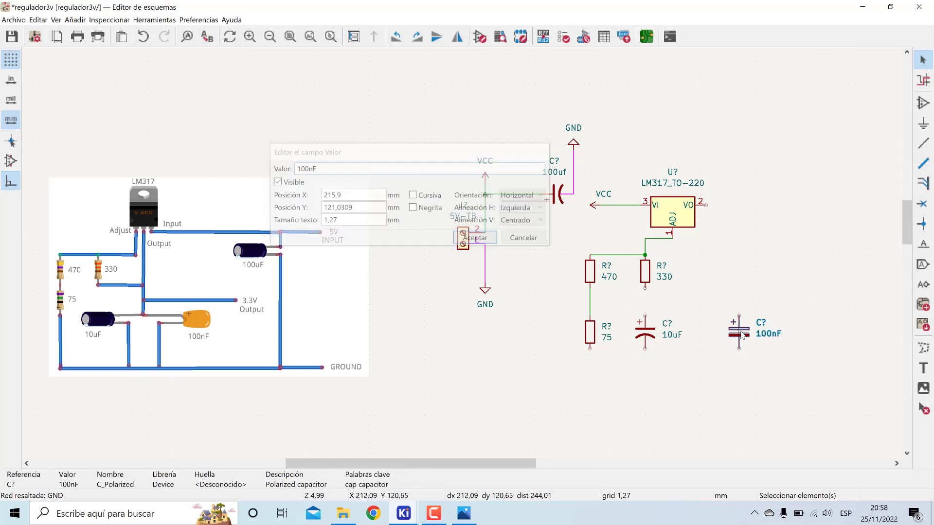
pyautogui.press('m')
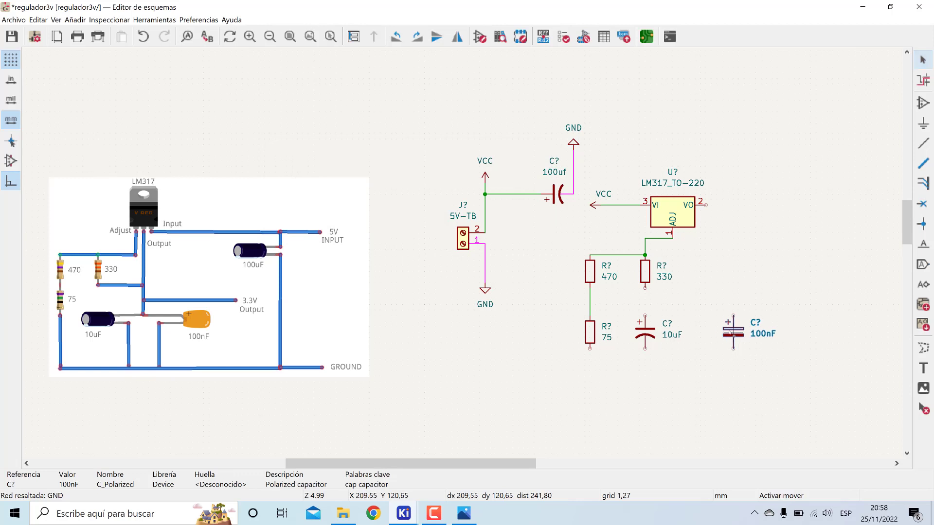
pyautogui.click(725, 332)
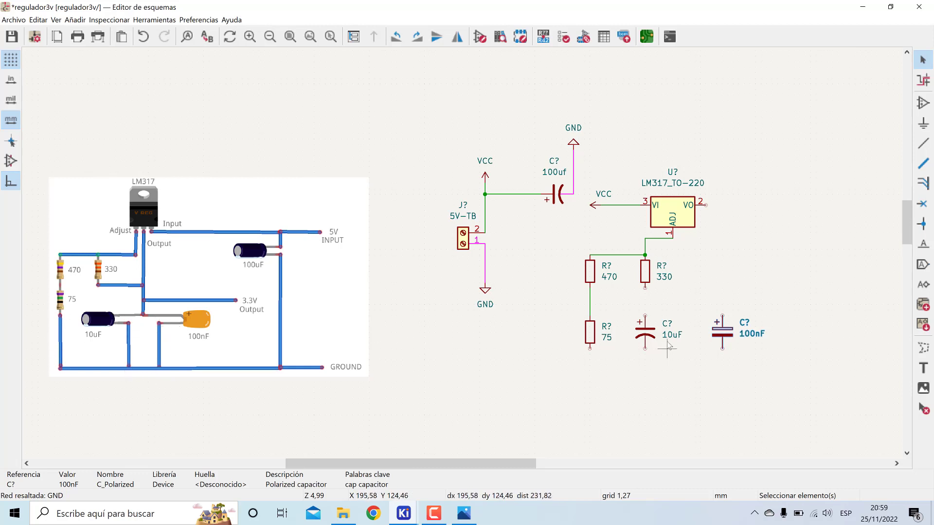
# Duplicate the input terminal's GND symbol below the 75 resistor, the 10uF capacitor and the 100nF capacitor.
pyautogui.click(486, 298)
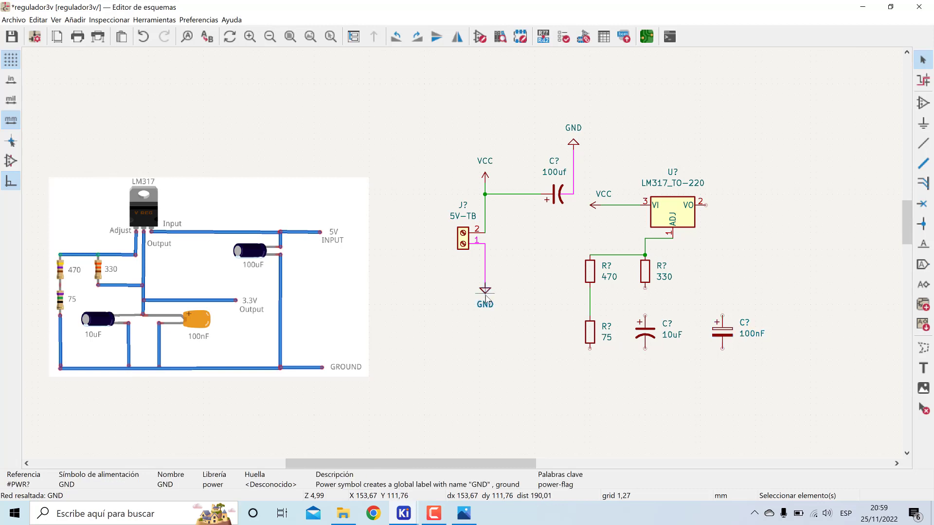
pyautogui.hotkey('ctrl', 'd')
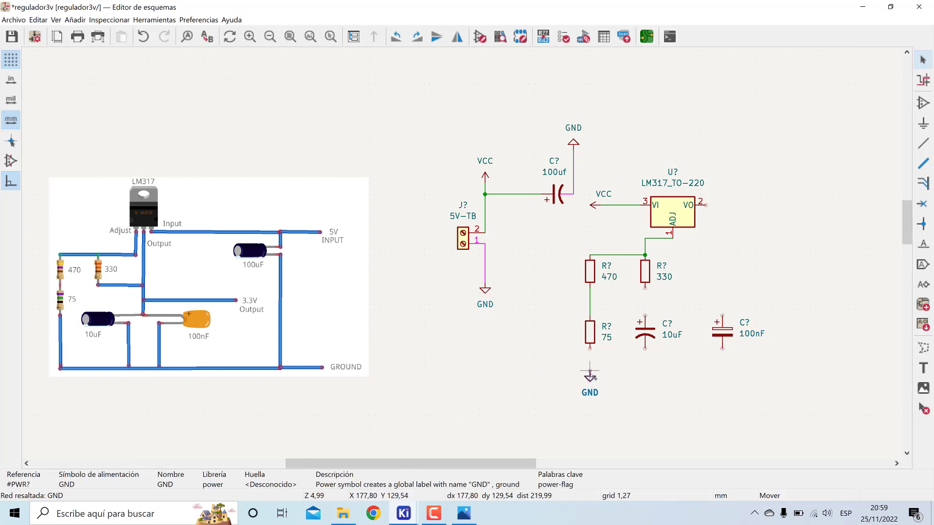
pyautogui.click(590, 375)
pyautogui.hotkey('ctrl', 'd')
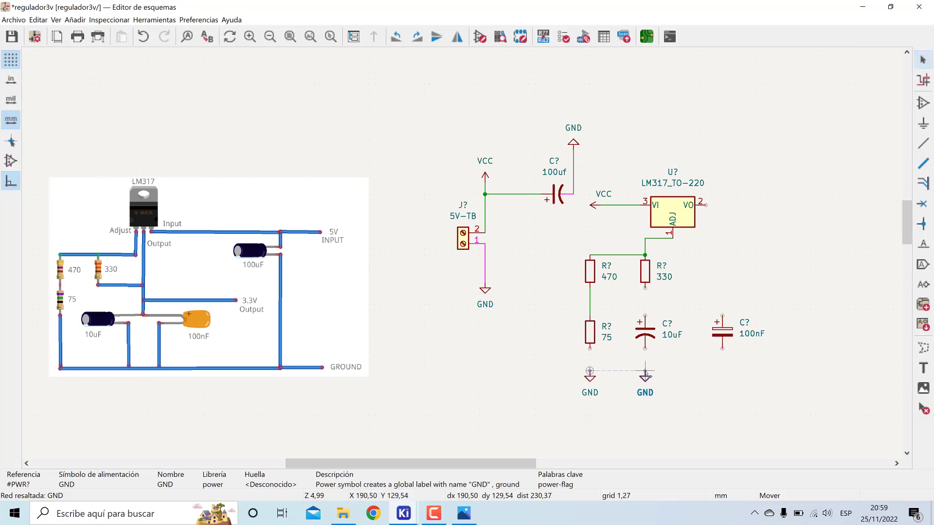
pyautogui.click(645, 375)
pyautogui.hotkey('ctrl', 'd')
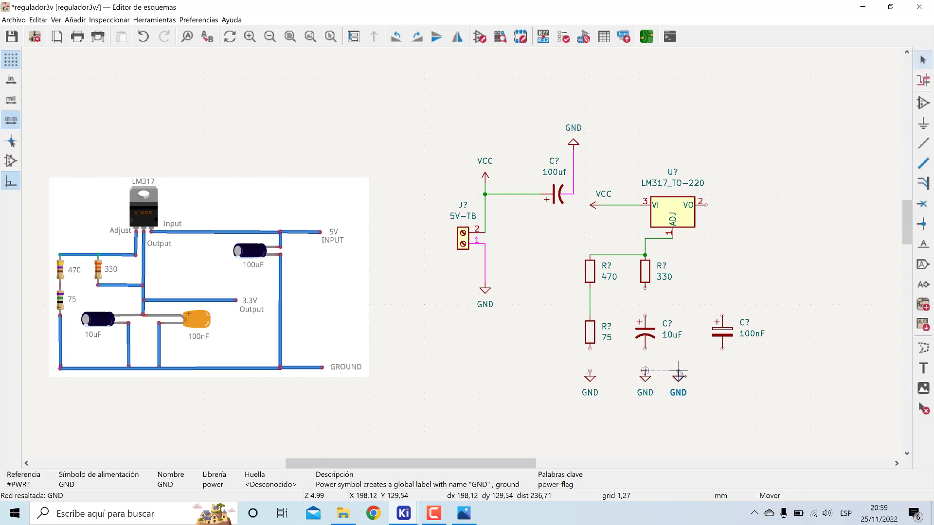
pyautogui.click(723, 374)
# Wire the lower pins of the 75 resistor and the 10uF and 100nF capacitors to the GND symbols beneath them.
pyautogui.press('w')
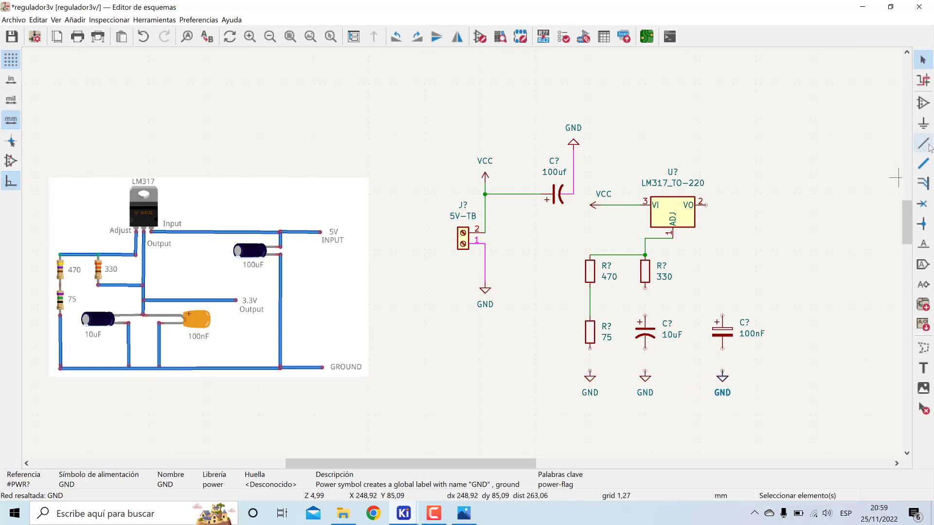
pyautogui.click(590, 349)
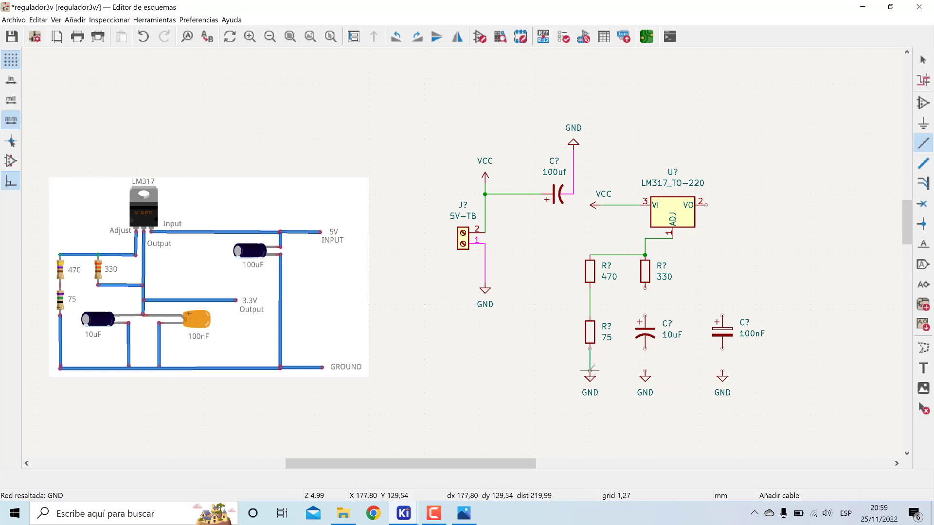
pyautogui.click(590, 370)
pyautogui.click(645, 349)
pyautogui.click(645, 370)
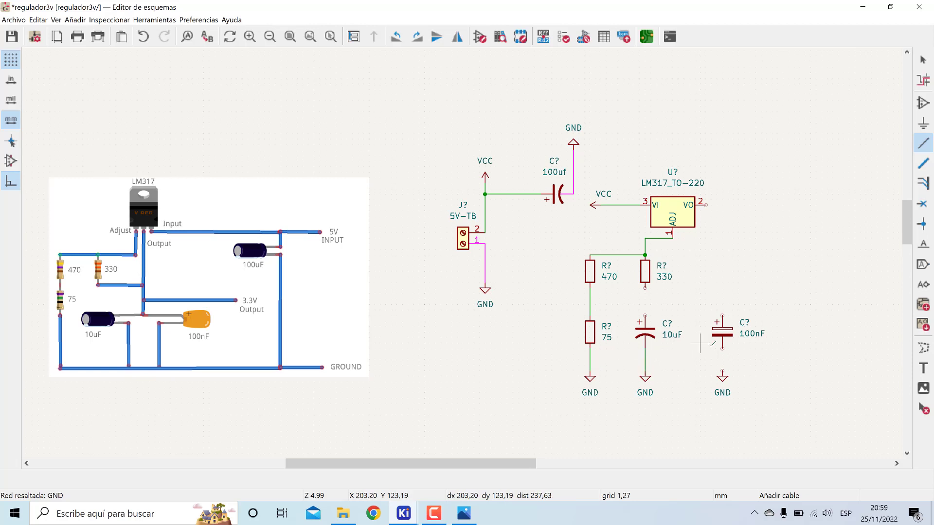
pyautogui.click(722, 349)
pyautogui.click(723, 371)
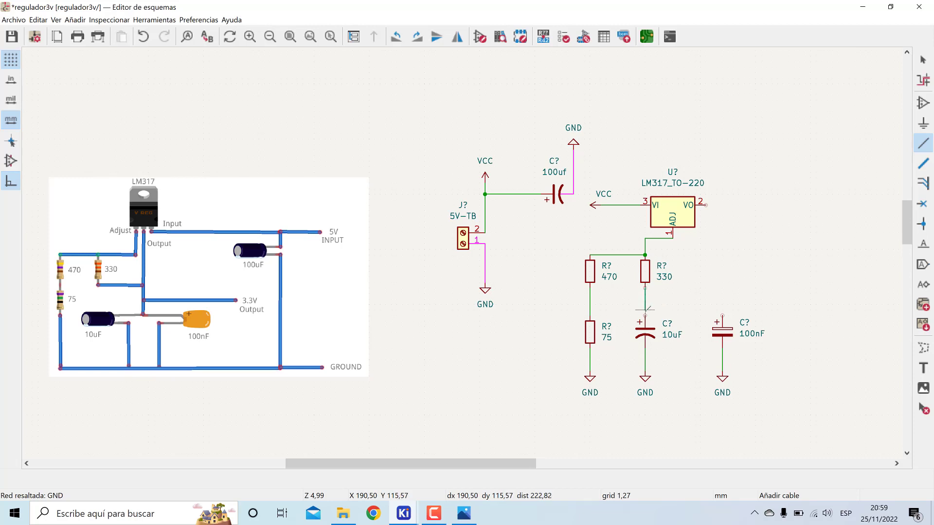
# Wire the 330 resistor's lower pin to the positive pins of the 10uF and 100nF capacitors.
pyautogui.click(645, 316)
pyautogui.click(723, 315)
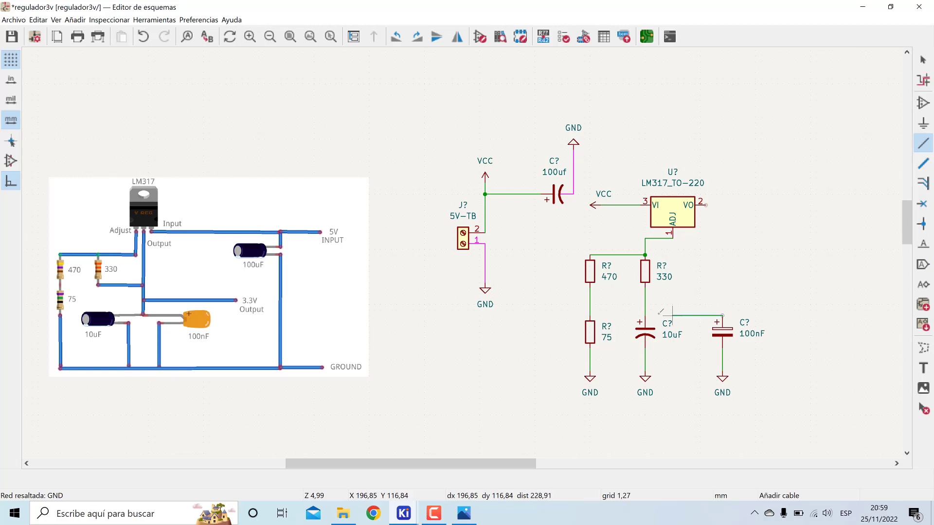
pyautogui.click(646, 314)
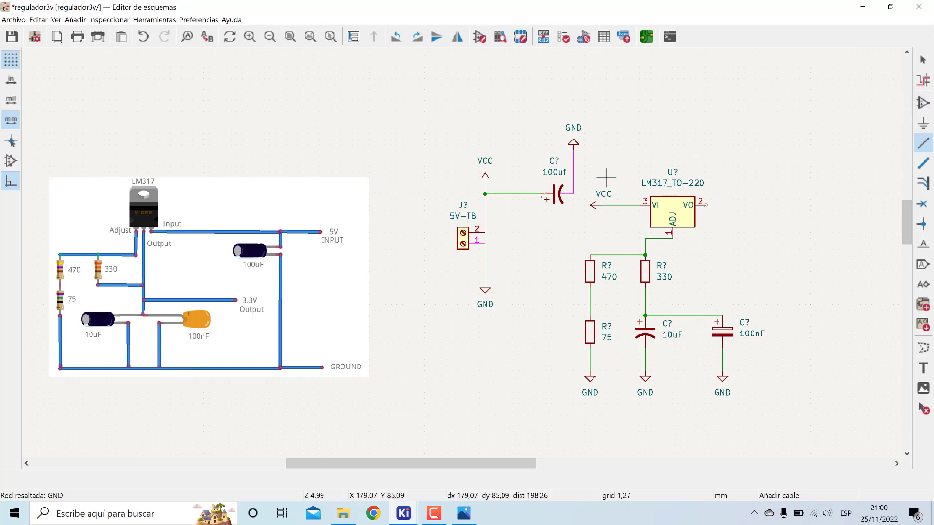
# Duplicate the 5V-TB screw terminal to the right of the 330 resistor and rotate it 180° so its pins face the circuit.
pyautogui.click(923, 59)
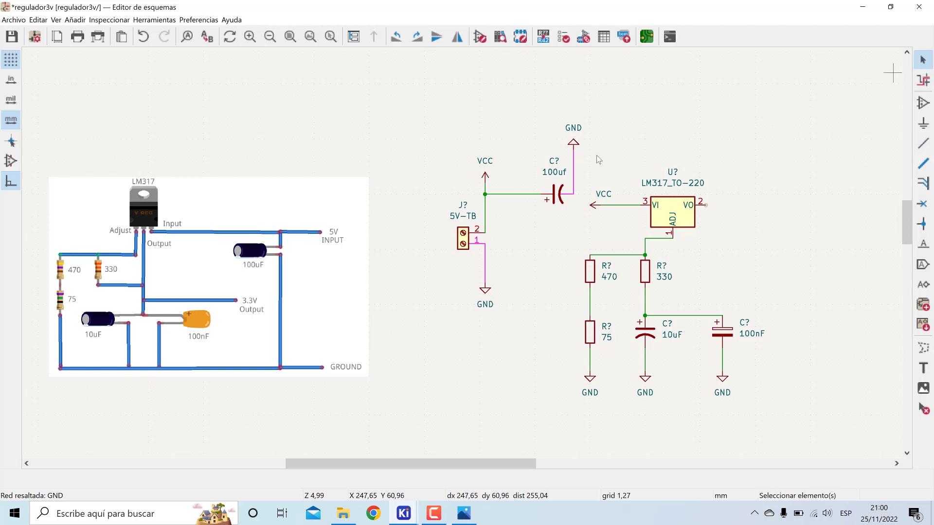
pyautogui.click(470, 238)
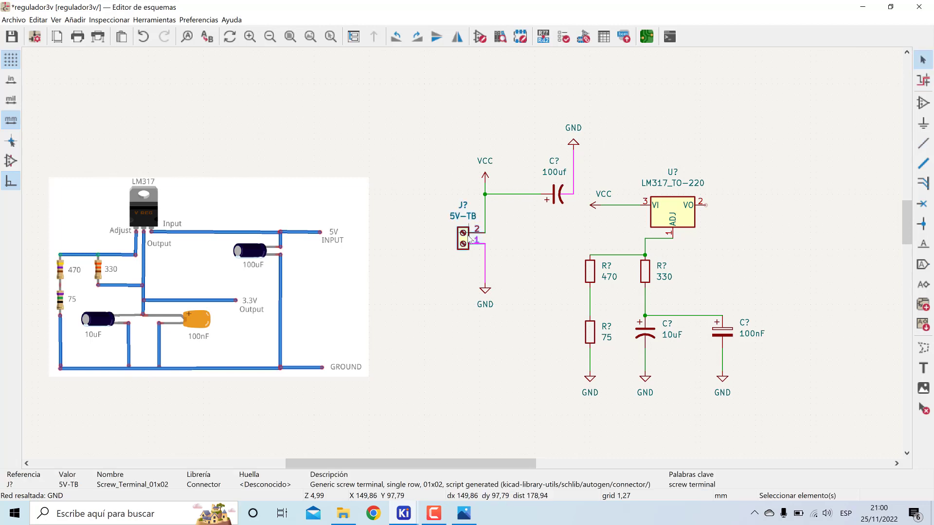
pyautogui.hotkey('ctrl', 'd')
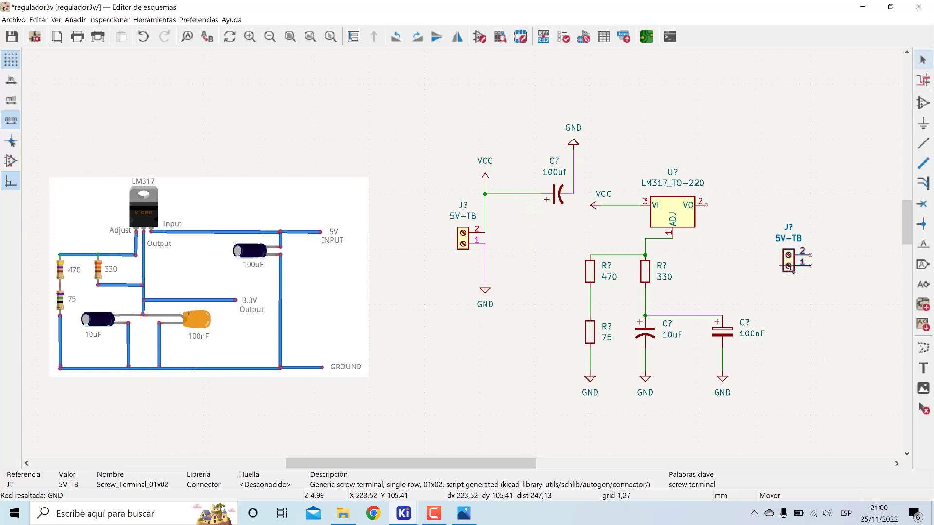
pyautogui.click(781, 272)
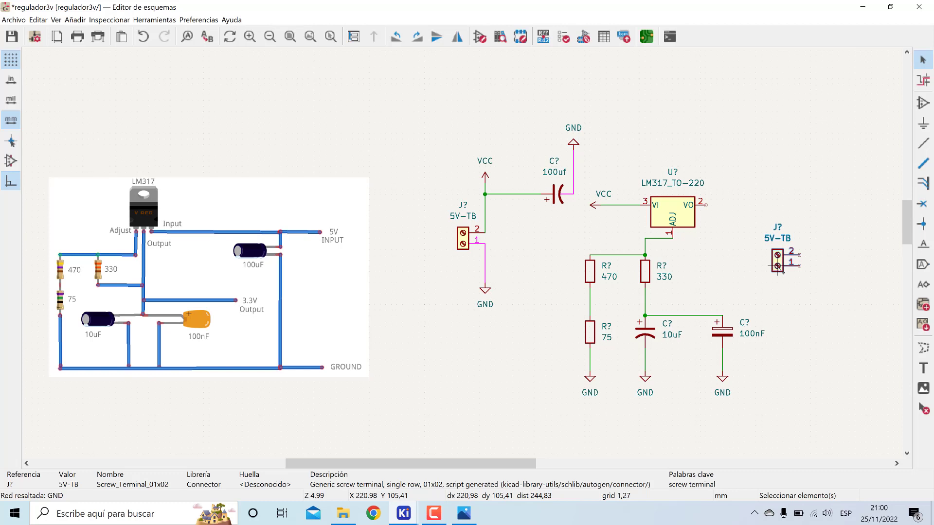
pyautogui.press('r')
pyautogui.press('r')
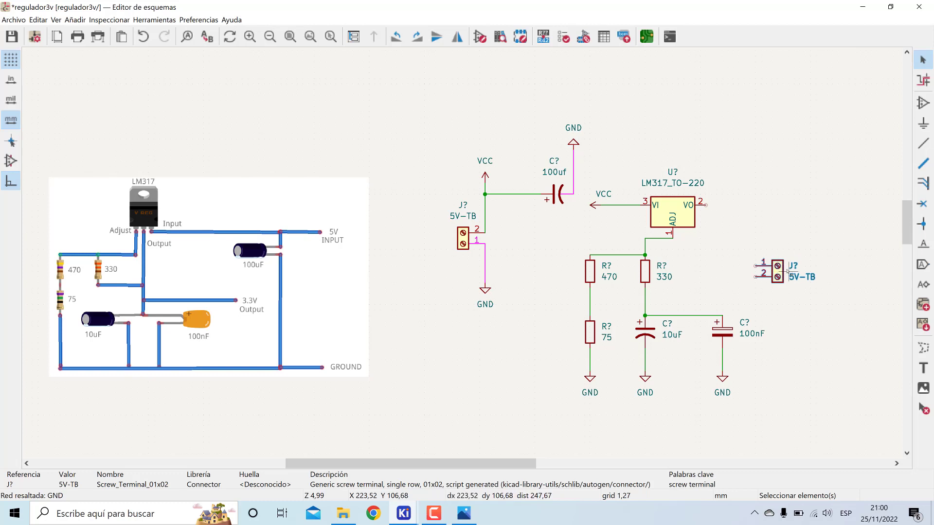
# Set the value of the duplicated screw terminal to 3.3V-TB.
pyautogui.press('v')
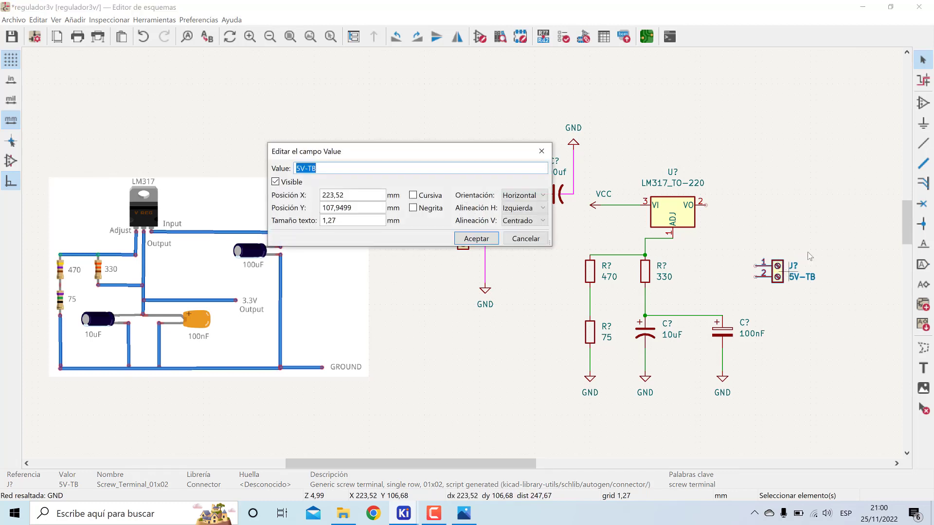
pyautogui.press('BackSpace')
pyautogui.write('3.3v')
pyautogui.press('Return')
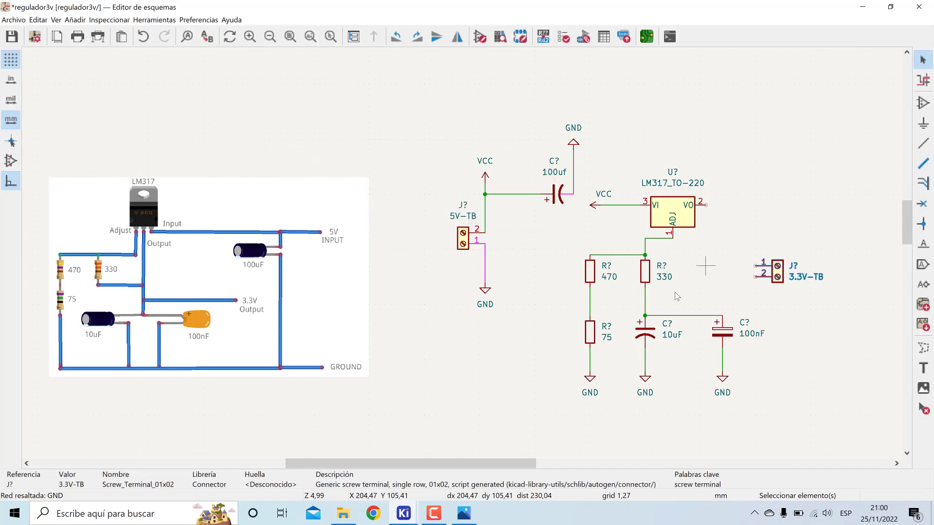
pyautogui.click(923, 143)
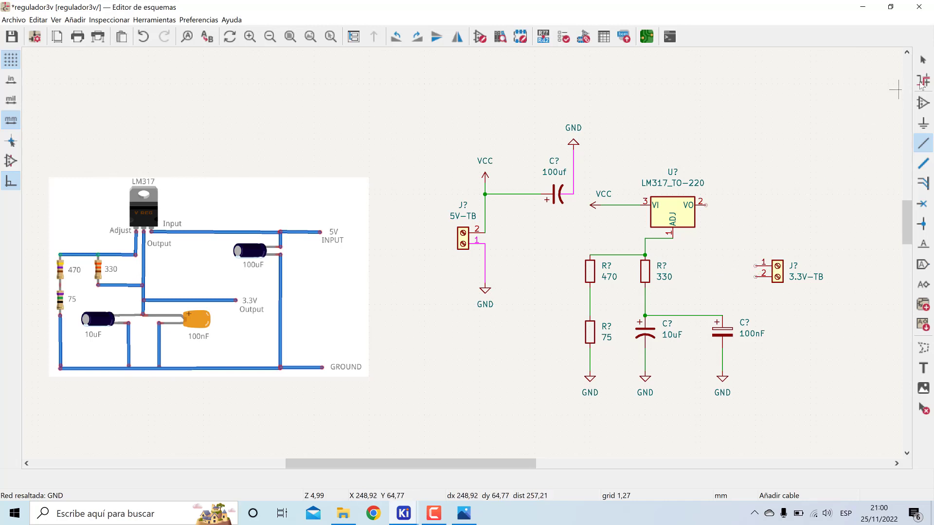
pyautogui.click(923, 63)
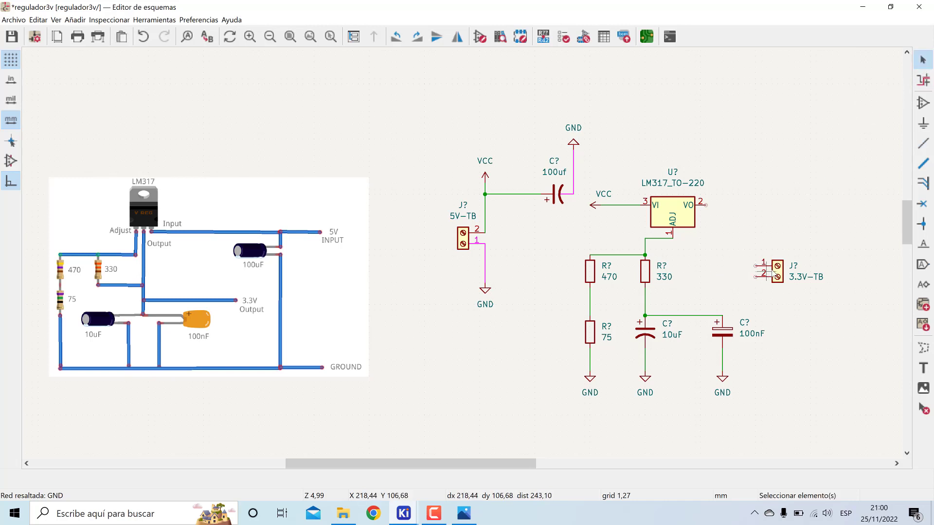
# Move the 3.3V-TB terminal slightly down and try to wire its pin 2 to the node below the 330 resistor.
pyautogui.click(774, 274)
pyautogui.moveTo(771, 270); pyautogui.dragTo(776, 282)
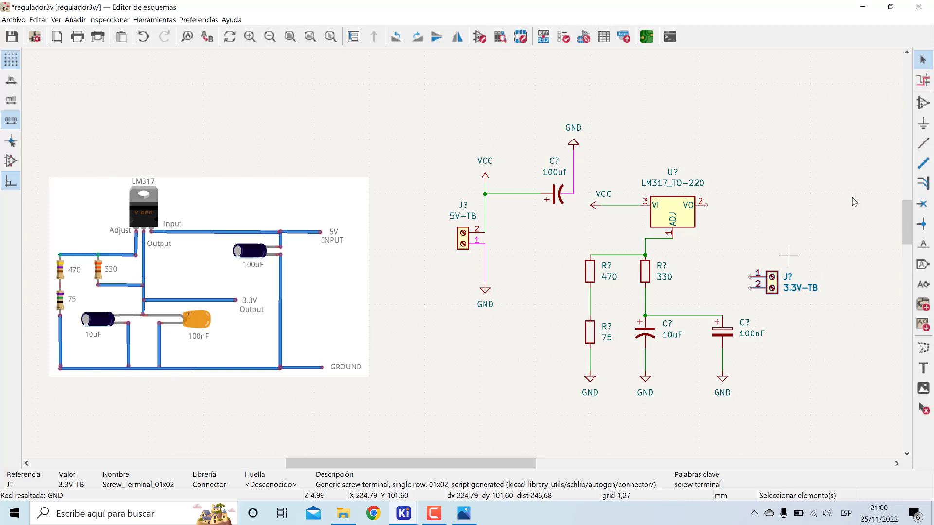
pyautogui.press('w')
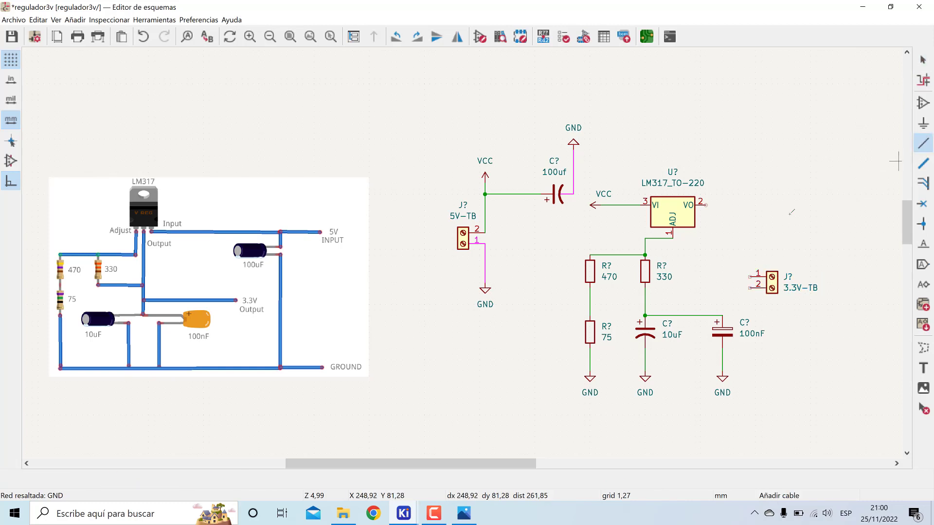
pyautogui.click(751, 288)
pyautogui.click(645, 287)
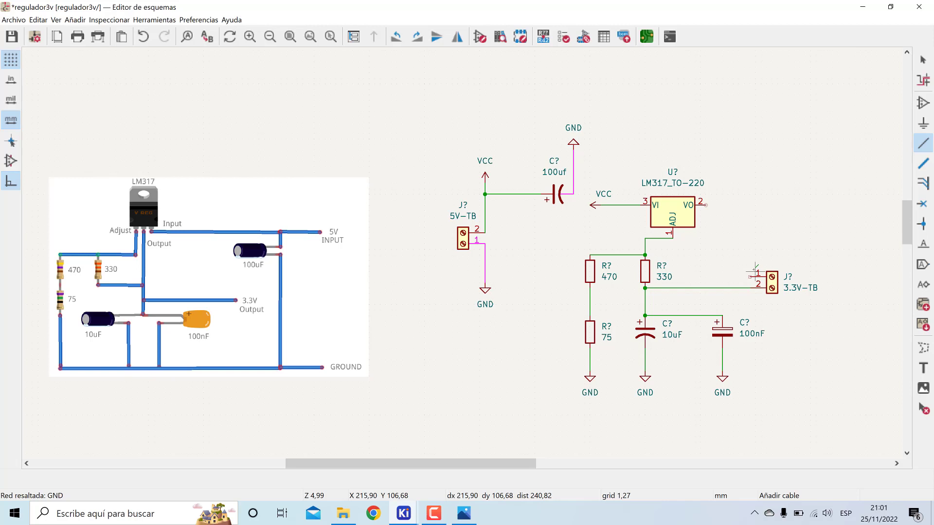
pyautogui.press('Escape')
pyautogui.hotkey('ctrl', 'z')
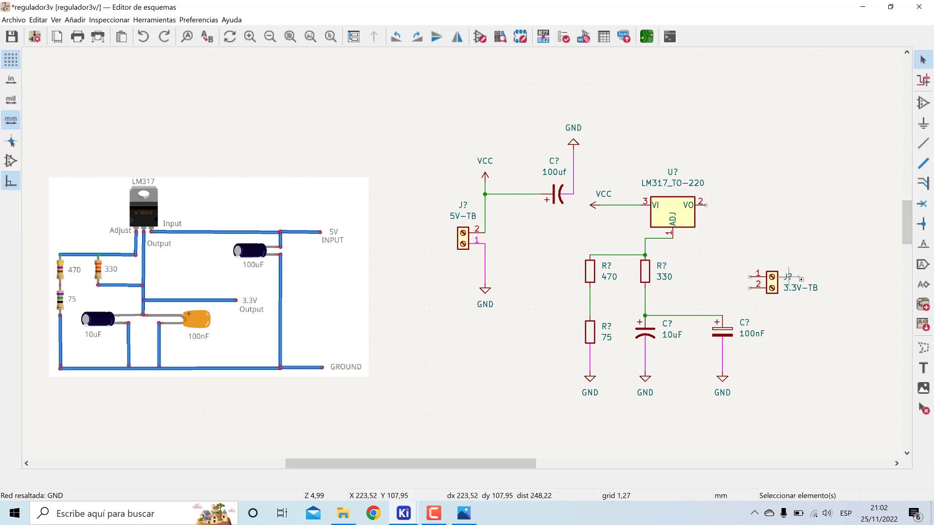
# Move the 3.3V-TB terminal farther right and place a duplicate of the 100nF capacitor's GND symbol below its pins.
pyautogui.moveTo(779, 284); pyautogui.dragTo(799, 276)
pyautogui.click(722, 381)
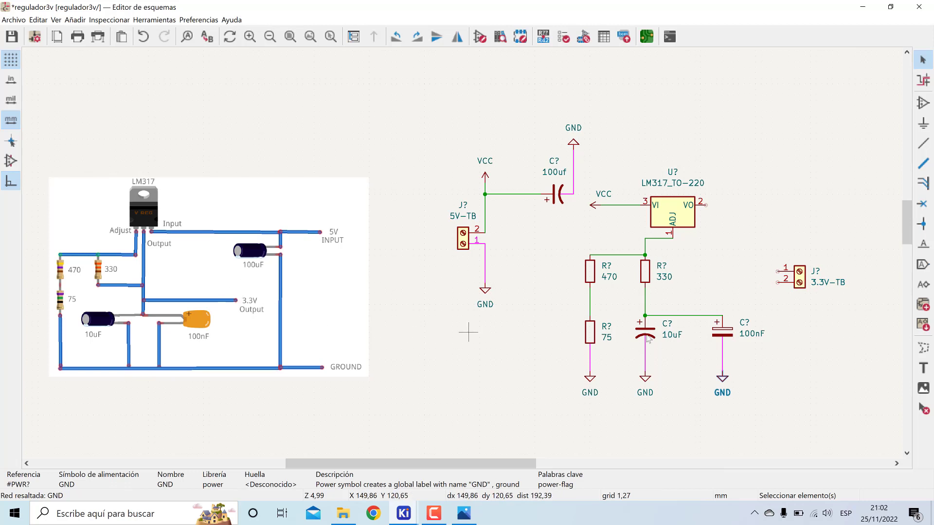
pyautogui.hotkey('ctrl', 'd')
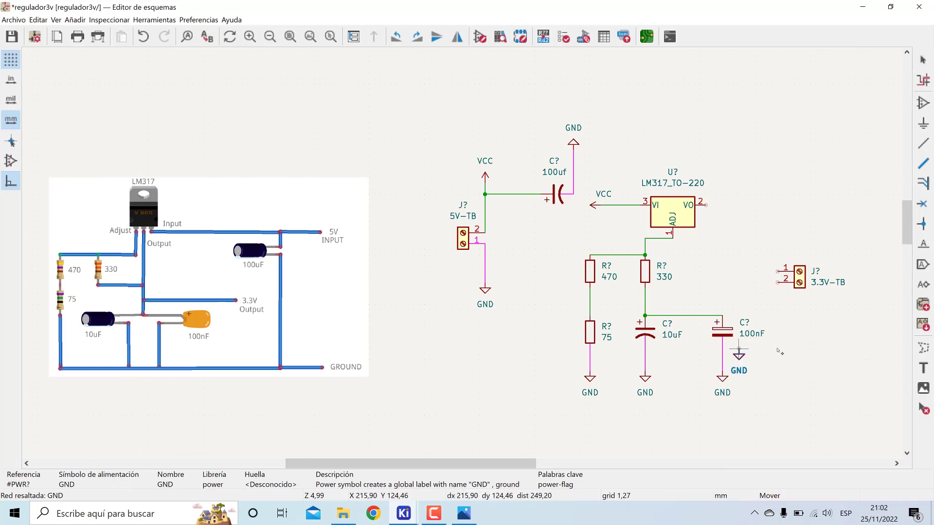
pyautogui.click(778, 321)
# Wire the 3.3V-TB terminal's pin 2 to the GND symbol beneath it and its pin 1 to the LM317's VO pin.
pyautogui.press('w')
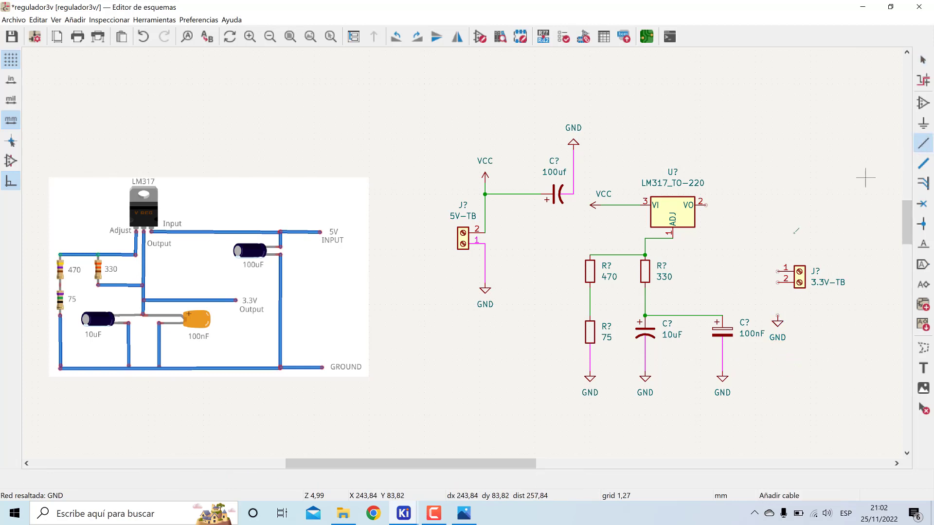
pyautogui.click(777, 278)
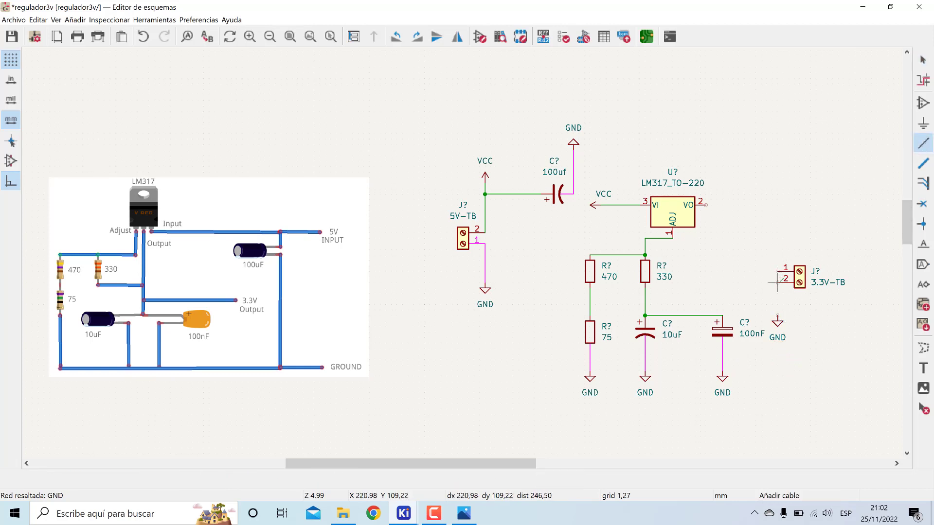
pyautogui.click(778, 319)
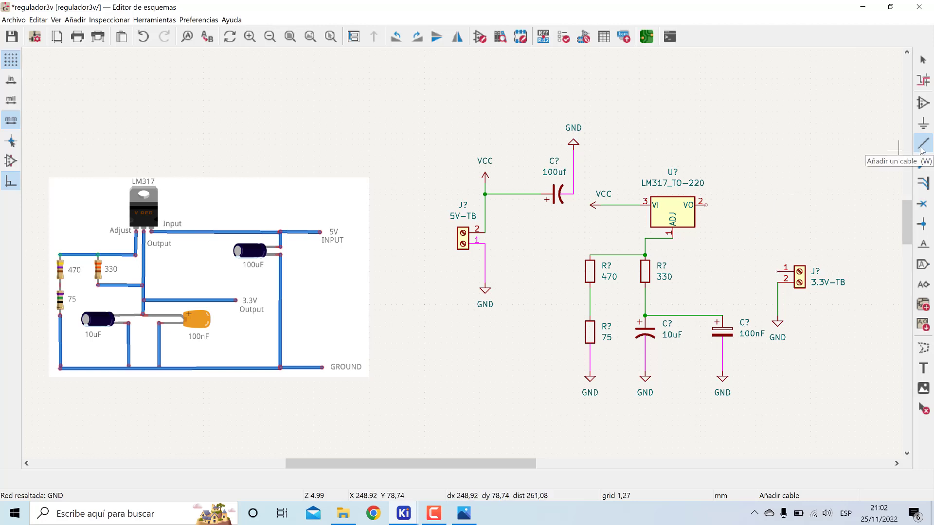
pyautogui.click(778, 270)
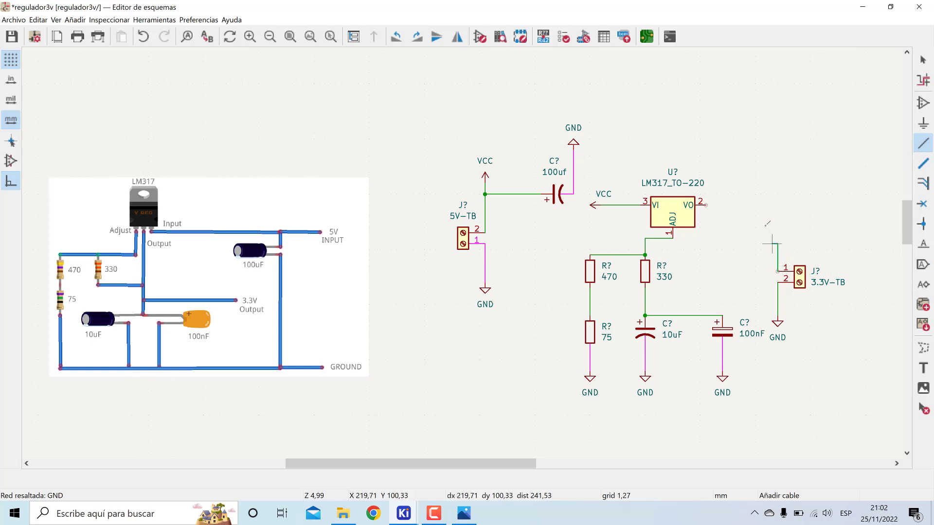
pyautogui.click(706, 205)
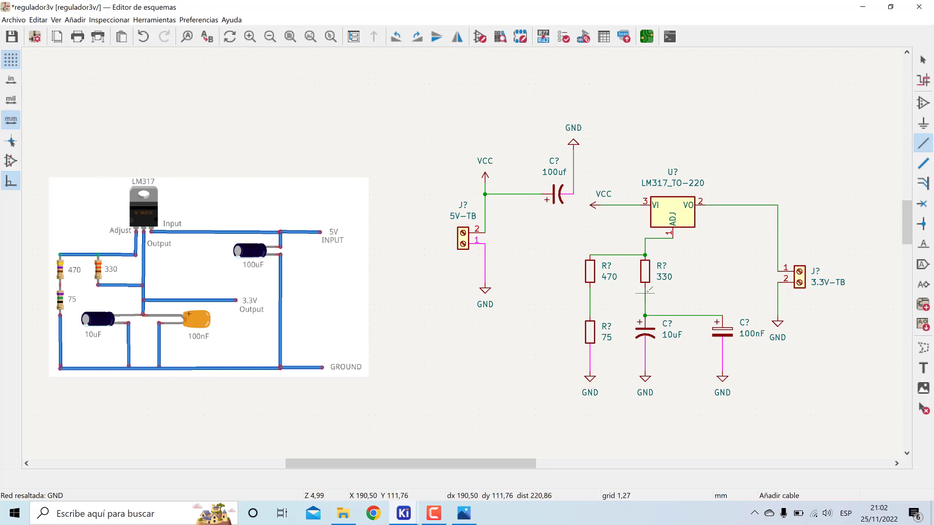
# Wire pin 1 of the 3.3V-TB terminal to the node below the 330 resistor.
pyautogui.click(780, 267)
pyautogui.click(645, 288)
pyautogui.press('Escape')
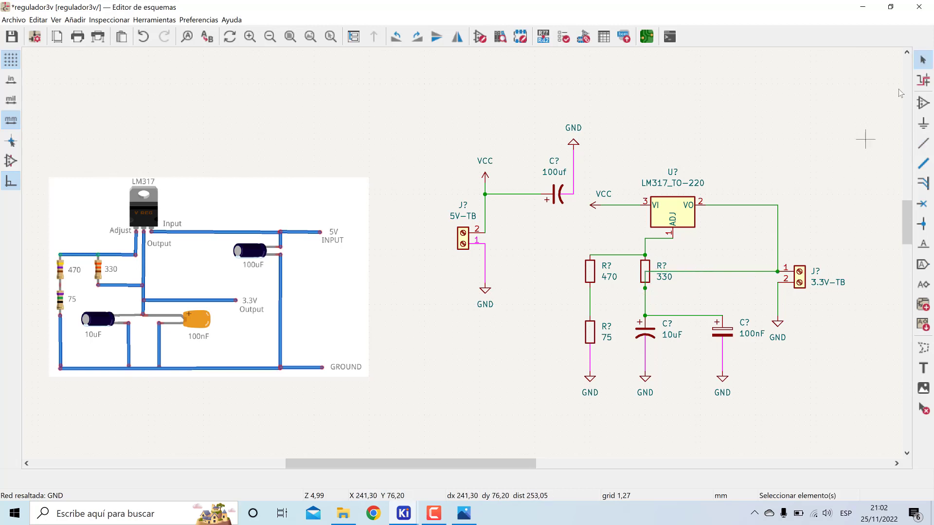
# Shift the wire crossing the 330 resistor down to the resistor's lower node and move its far end back to terminal pin 1.
pyautogui.click(698, 272)
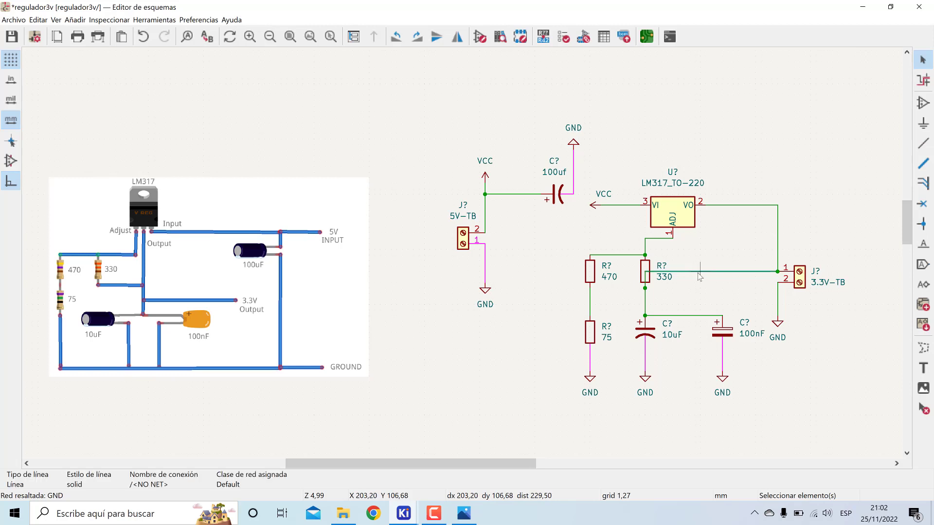
pyautogui.press('g')
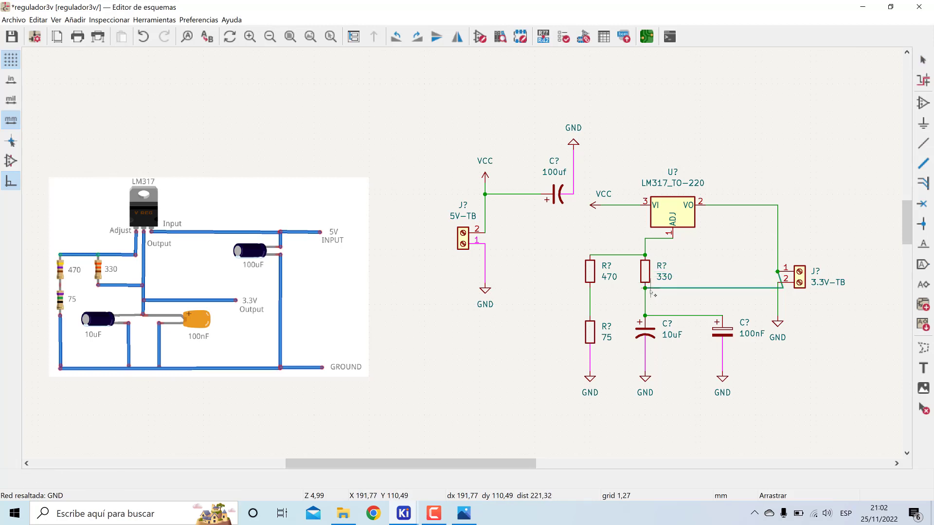
pyautogui.click(647, 290)
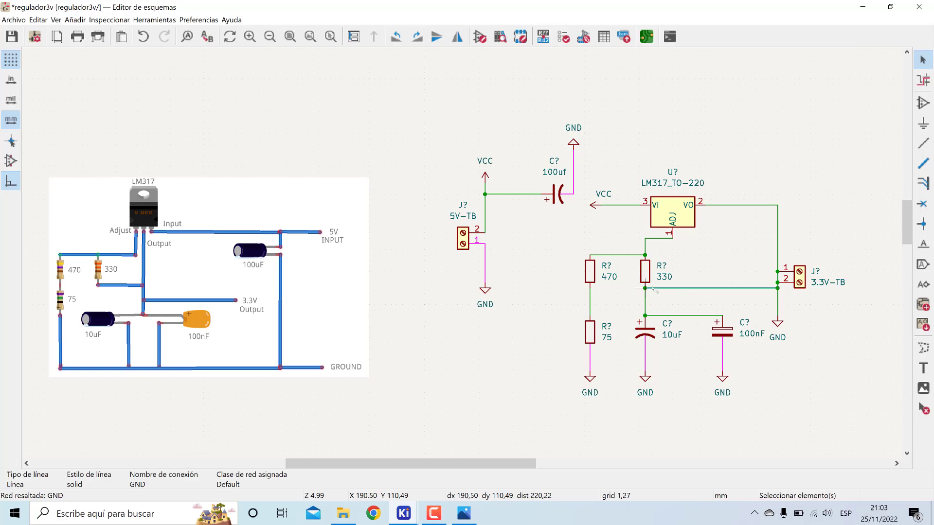
pyautogui.click(793, 280)
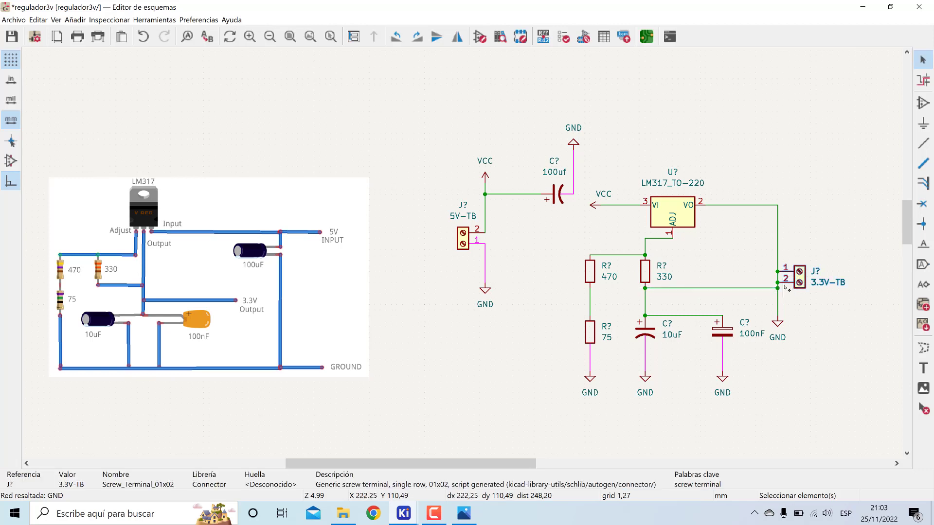
pyautogui.click(780, 292)
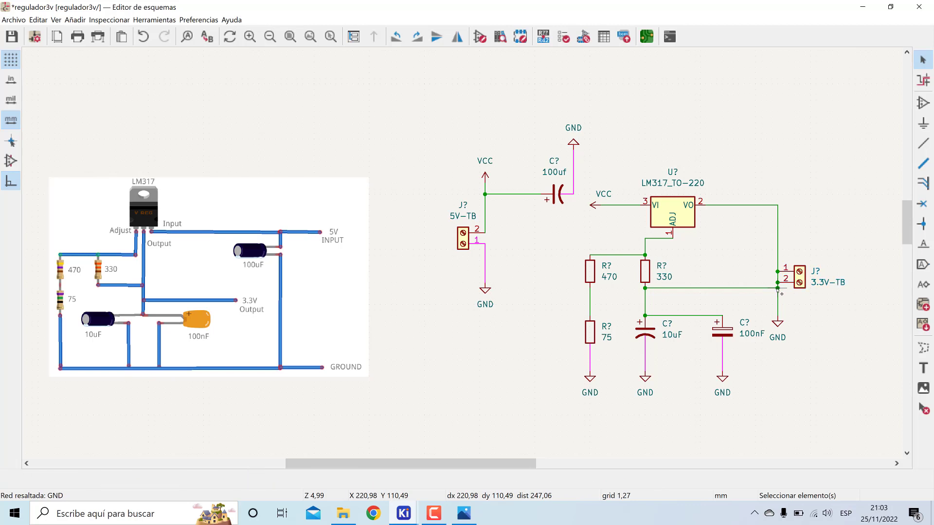
pyautogui.moveTo(780, 291); pyautogui.dragTo(780, 277)
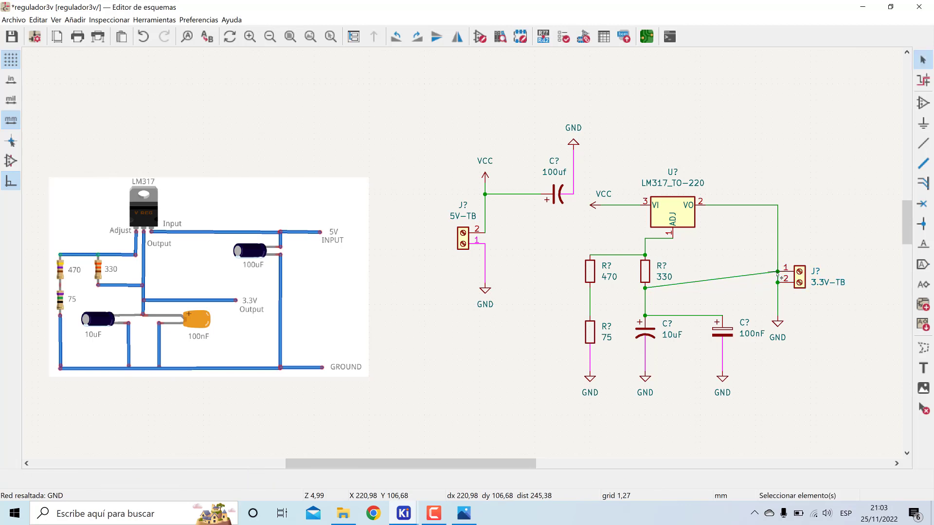
# Move the 3.3V-TB terminal down 2.54 mm, bring the wire junction to its pin 1 and remove the segment joining its two pins.
pyautogui.click(806, 276)
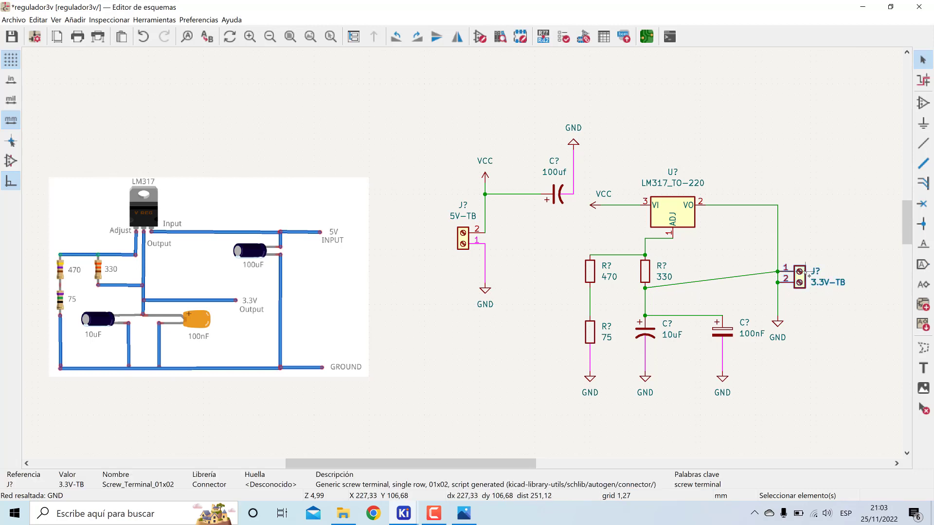
pyautogui.moveTo(806, 276); pyautogui.dragTo(801, 287)
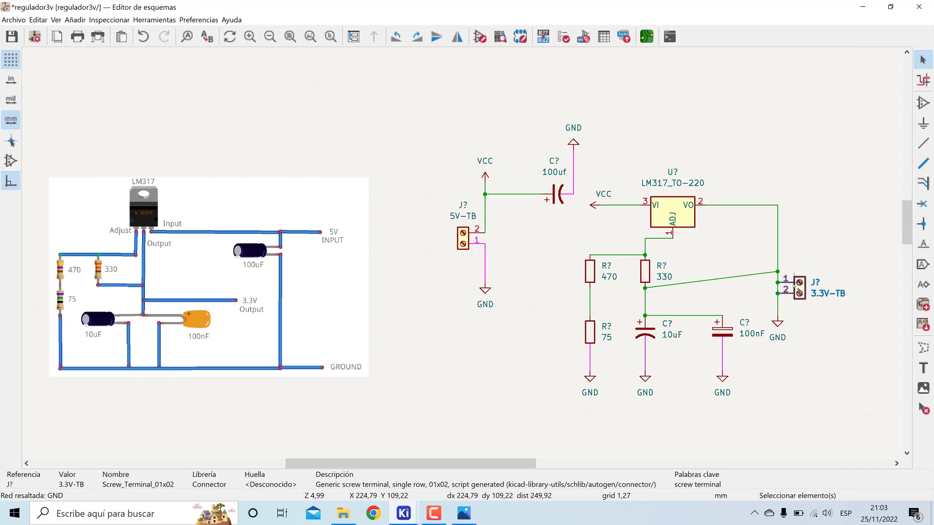
pyautogui.press('Escape')
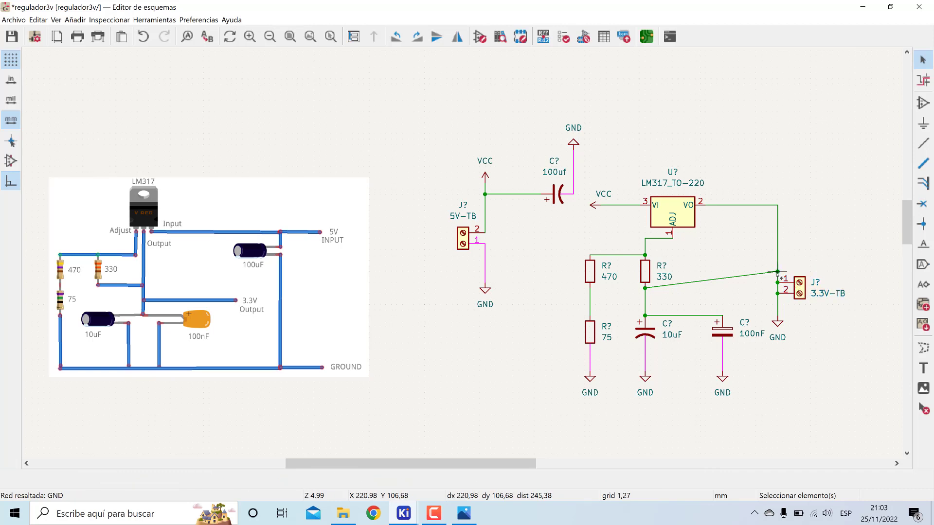
pyautogui.moveTo(778, 275); pyautogui.dragTo(779, 283)
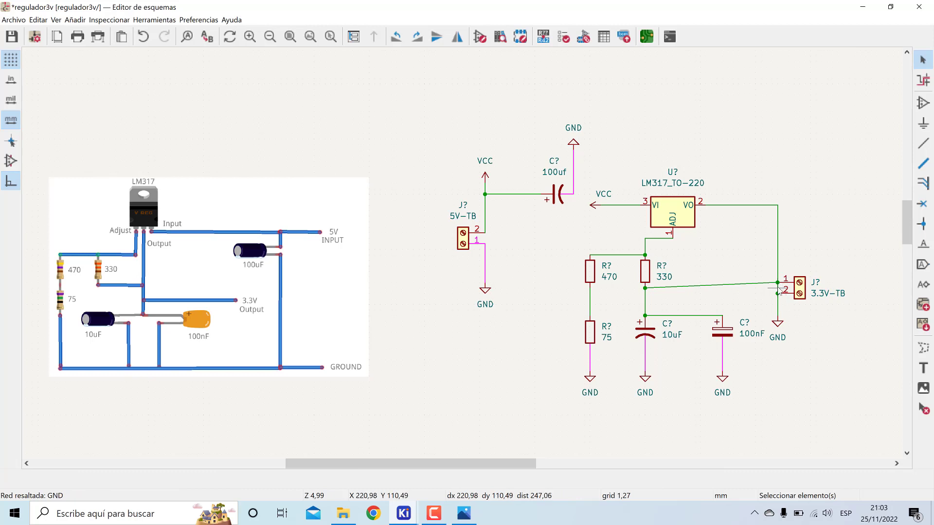
pyautogui.click(779, 291)
pyautogui.press('Escape')
# Shift the 3.3V-TB terminal another 2.54 mm down with its wires attached.
pyautogui.click(799, 291)
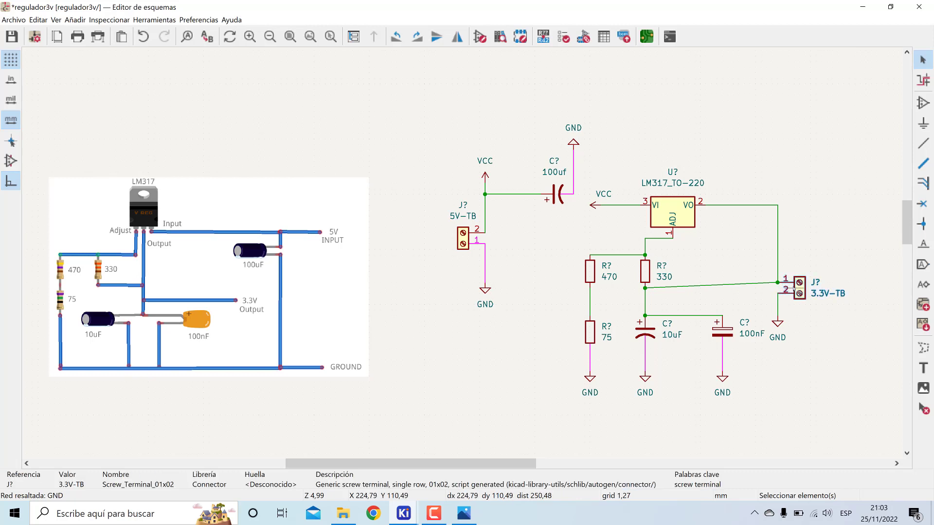
pyautogui.moveTo(794, 288); pyautogui.dragTo(800, 293)
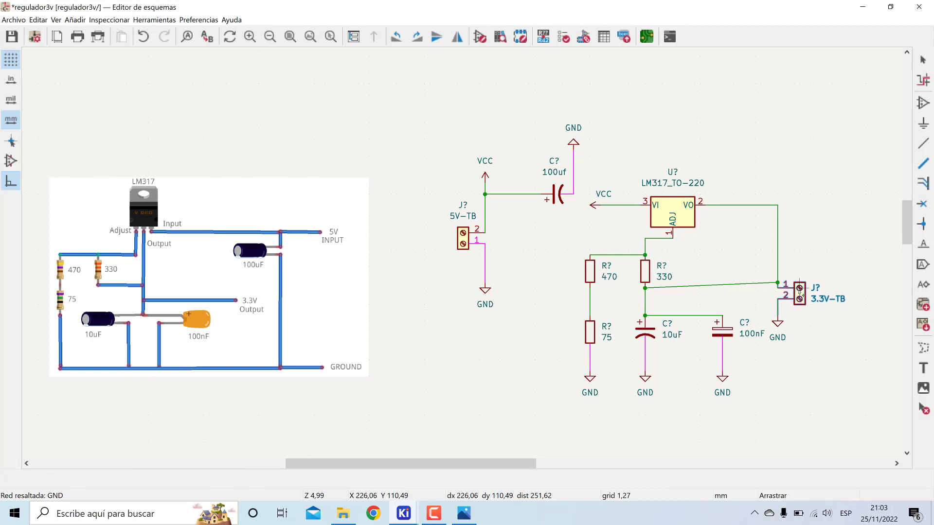
pyautogui.moveTo(801, 295); pyautogui.dragTo(780, 288)
# Replace the slanted wire with a straight horizontal one from the 3.3V-TB terminal's pin 1 to the line below the 330 resistor.
pyautogui.click(772, 285)
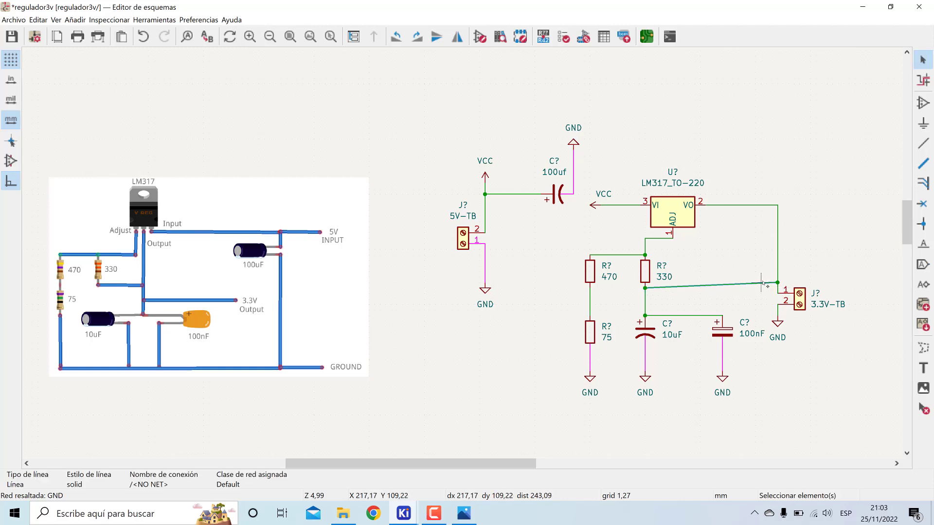
pyautogui.press('Delete')
pyautogui.press('w')
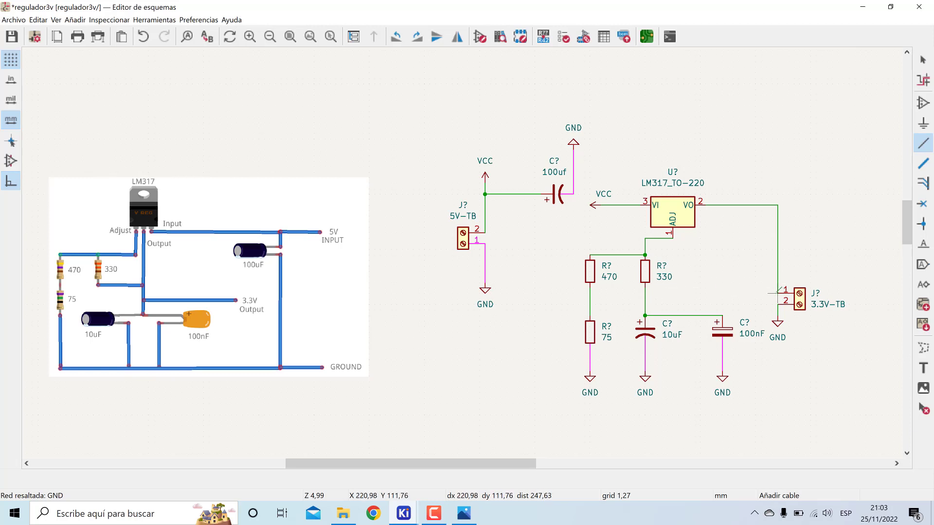
pyautogui.click(781, 292)
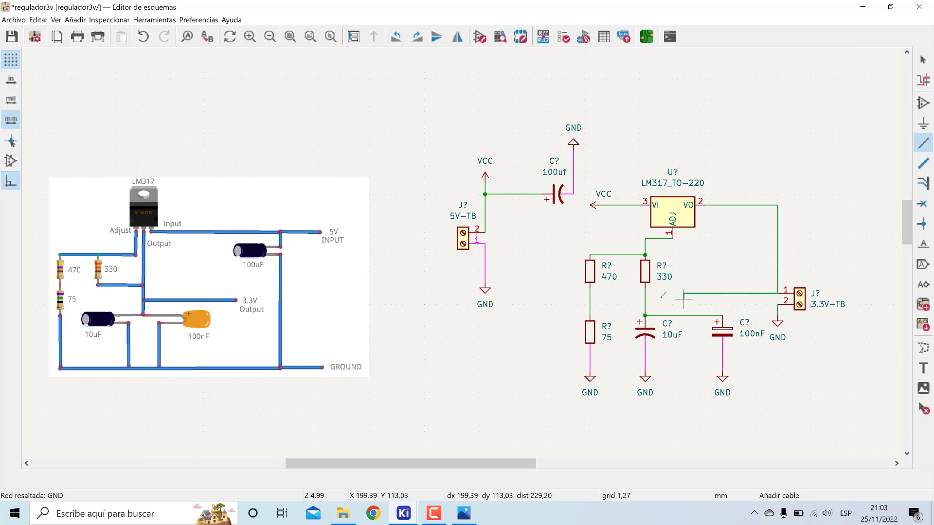
pyautogui.click(645, 293)
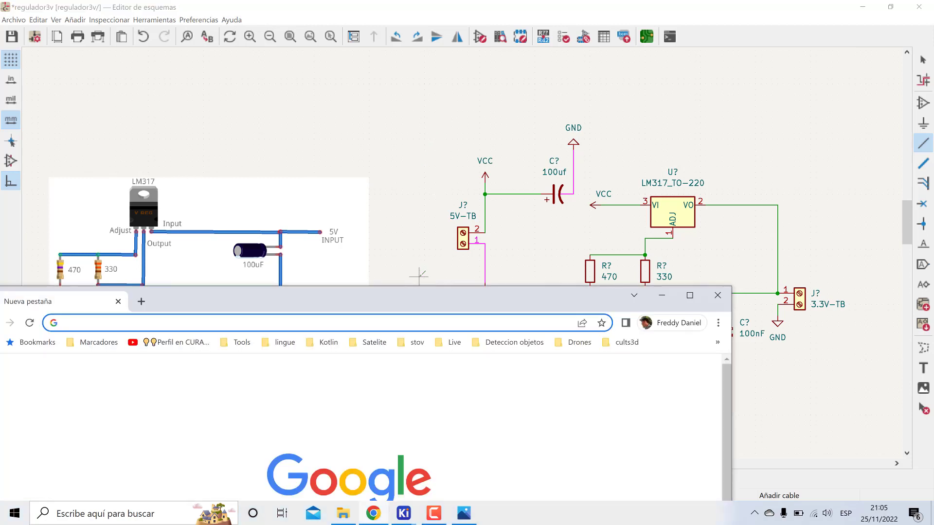
# Search Google in Chrome for "diodo flyback".
pyautogui.write('diodo ')
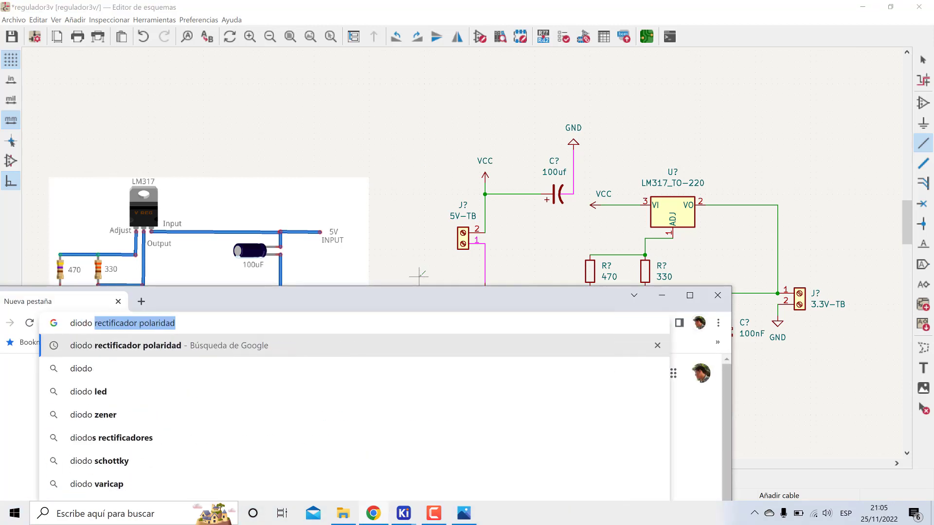
pyautogui.write('fl')
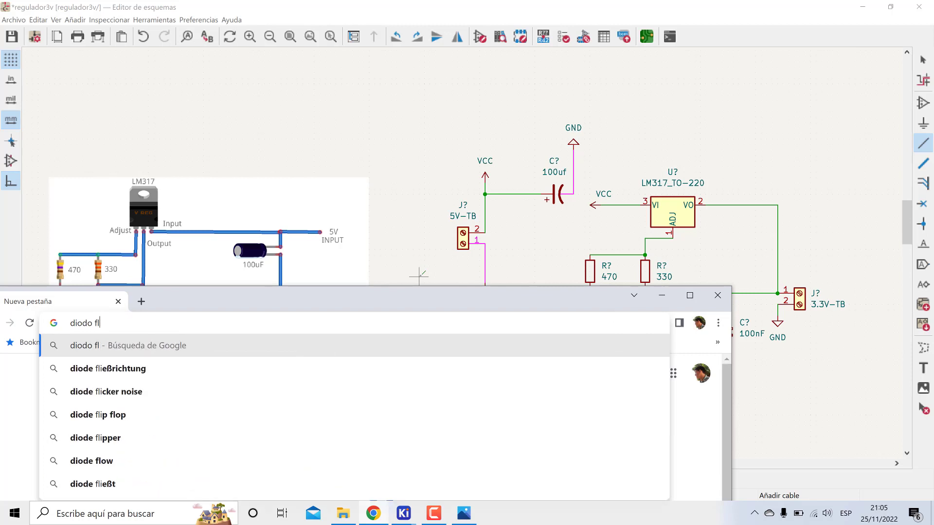
pyautogui.press('Down')
pyautogui.press('Return')
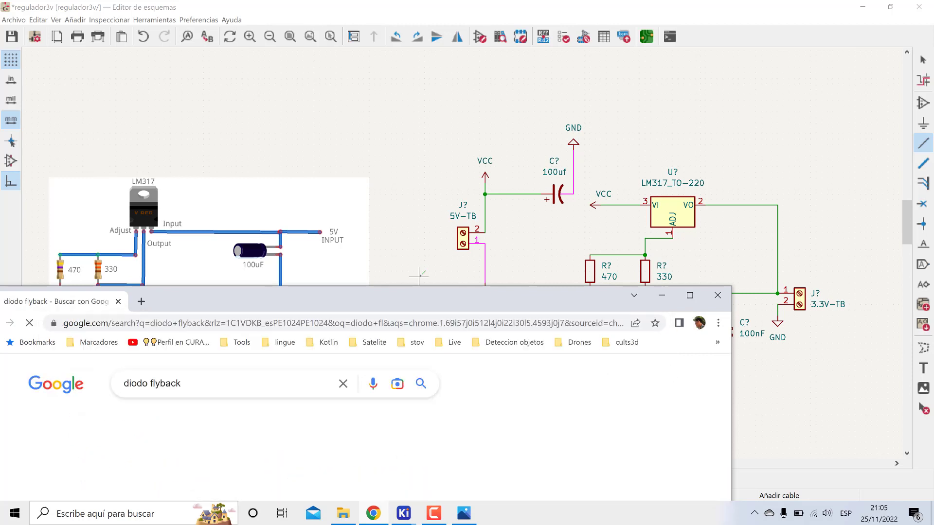
# Maximize the browser window, look through the flyback diode search results and return to the schematic editor.
pyautogui.moveTo(424, 298); pyautogui.dragTo(506, 77)
pyautogui.scroll(-1, 487, 244)
pyautogui.click(793, 74)
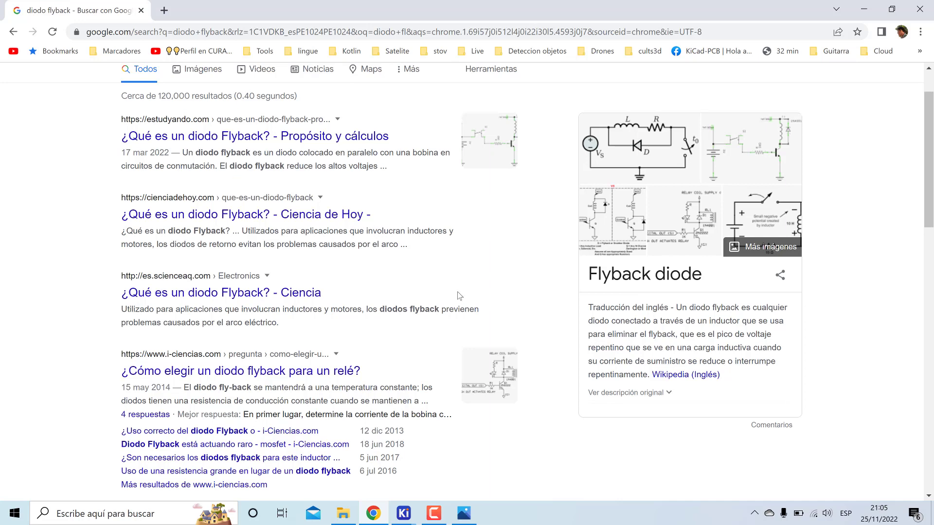
pyautogui.scroll(-5, 457, 300)
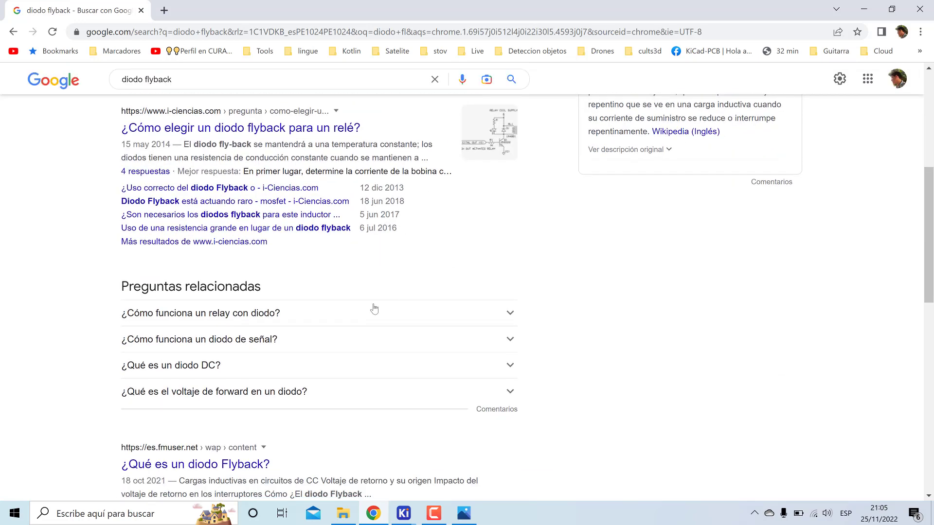
pyautogui.click(374, 311)
pyautogui.click(375, 312)
pyautogui.scroll(-5, 375, 309)
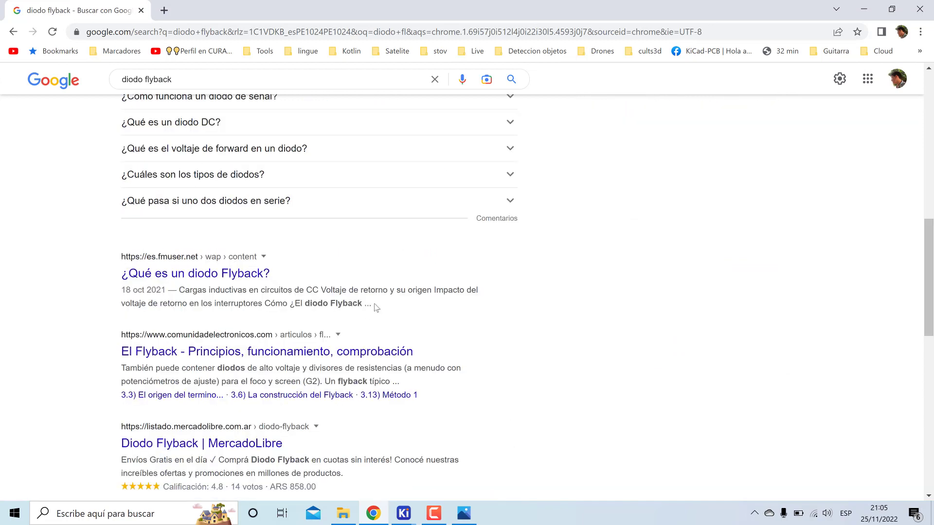
pyautogui.click(864, 8)
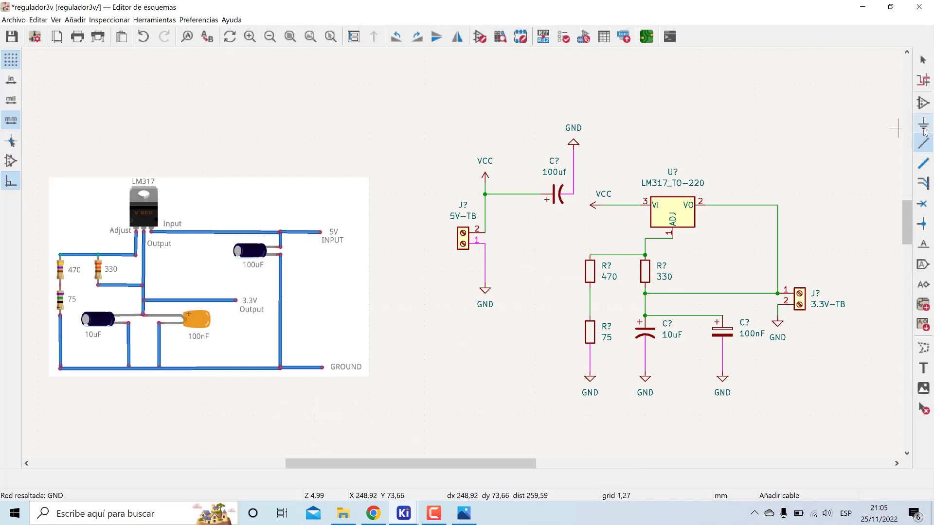
# Place the Simulation_SPICE DIODE symbol above the LM317 and orient it horizontally with its cathode toward the VCC side.
pyautogui.click(922, 102)
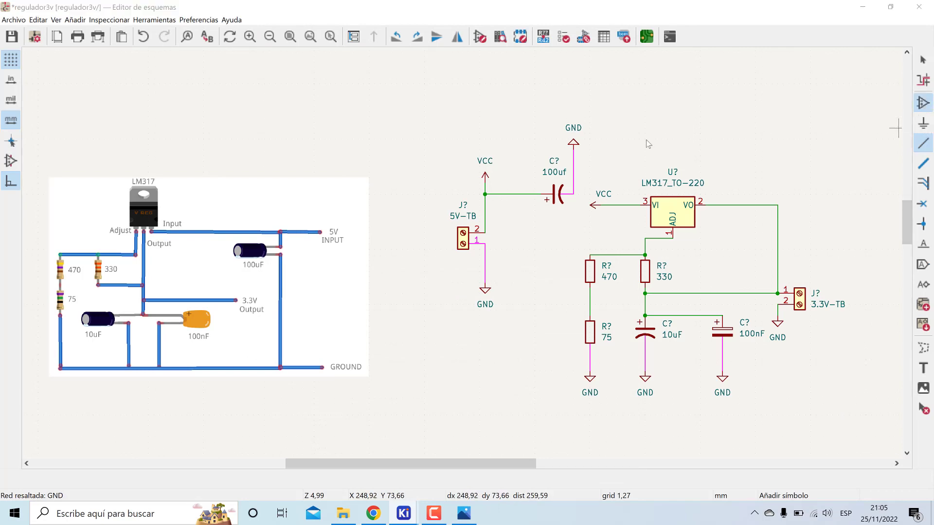
pyautogui.click(896, 128)
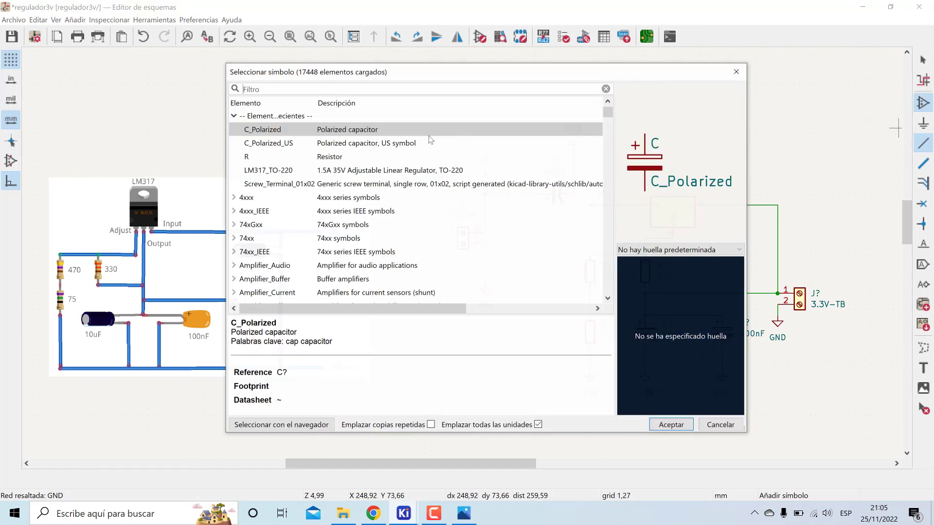
pyautogui.click(316, 89)
pyautogui.write('dio')
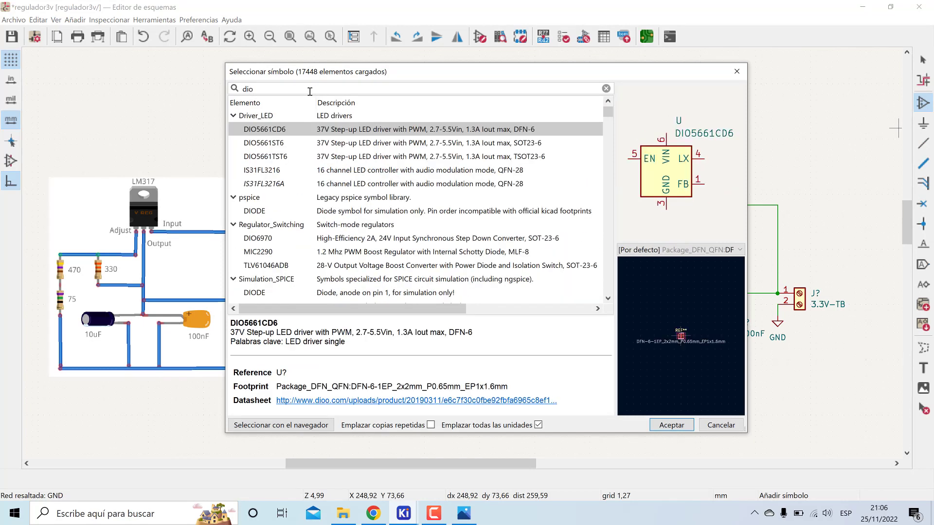
pyautogui.write('de')
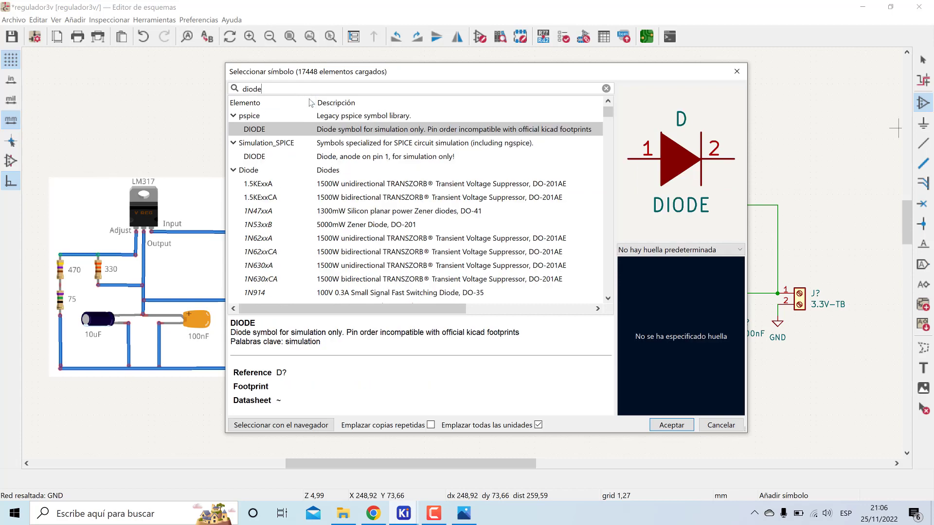
pyautogui.click(292, 156)
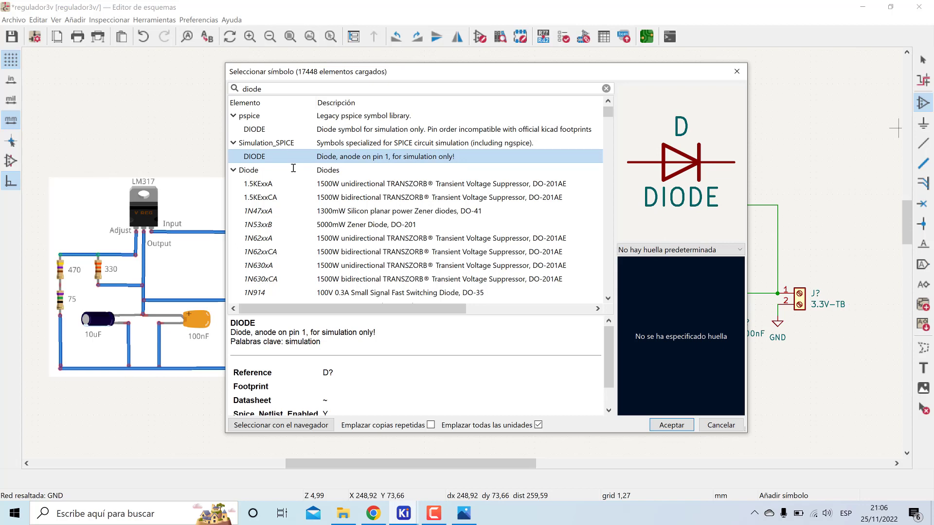
pyautogui.click(277, 130)
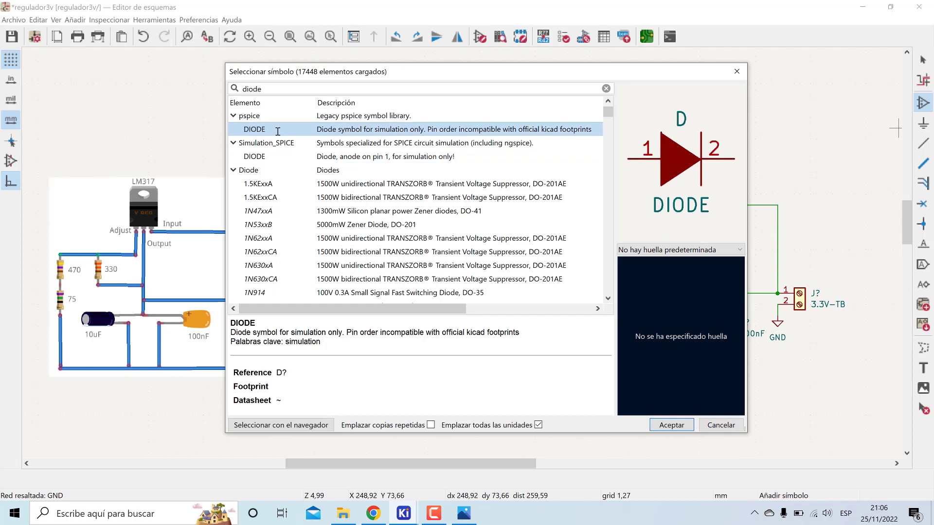
pyautogui.click(272, 154)
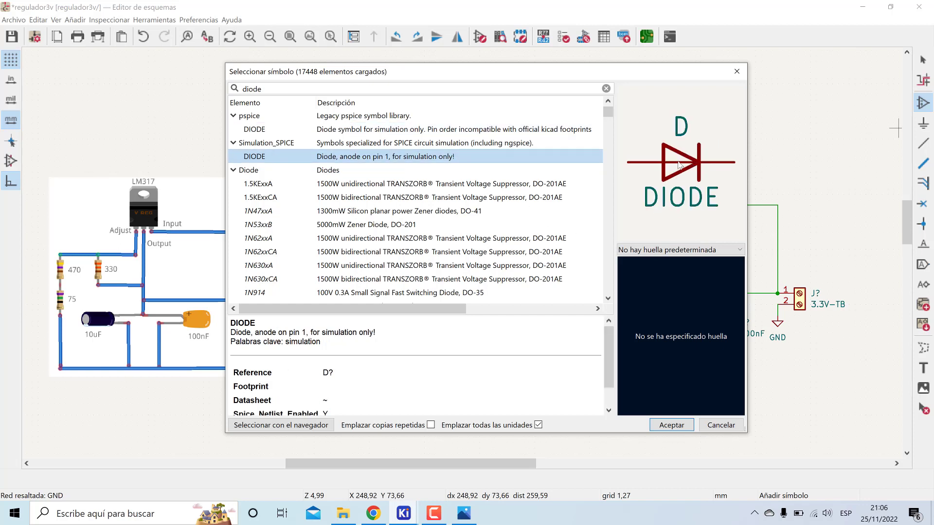
pyautogui.click(670, 424)
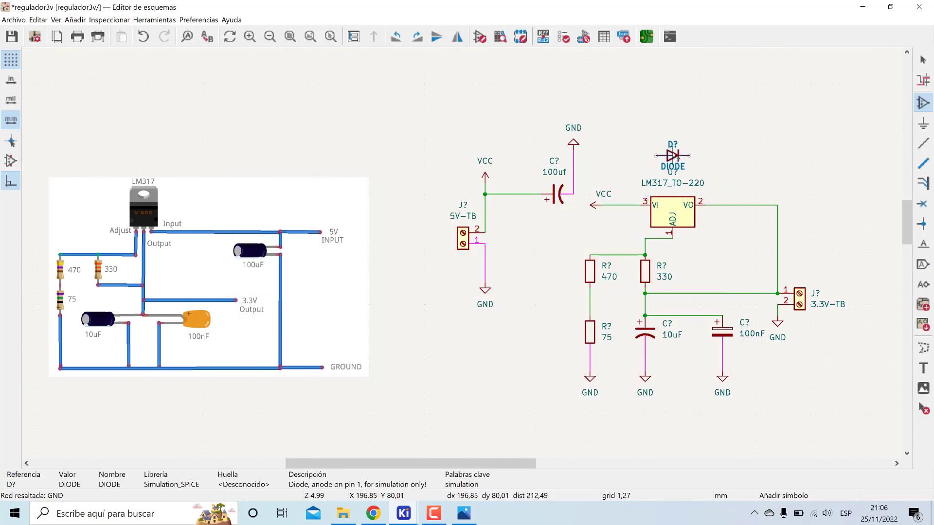
pyautogui.click(677, 156)
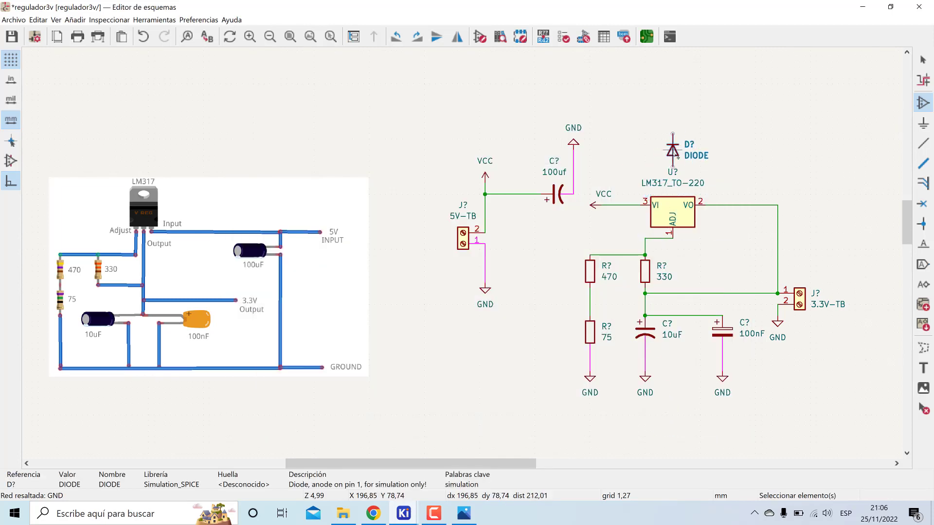
pyautogui.press('Escape')
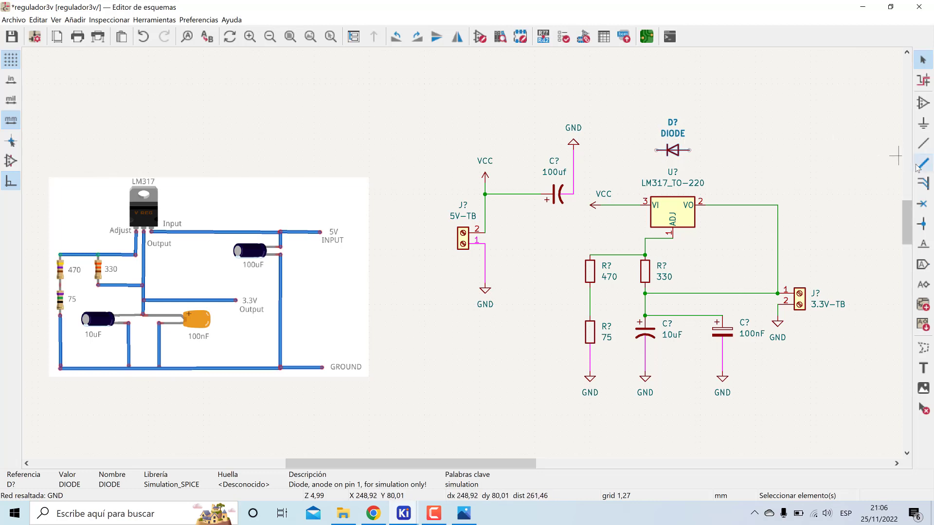
# Wire the diode across the LM317, from its cathode to the VI line and from its anode to the VO line.
pyautogui.click(924, 143)
pyautogui.click(657, 151)
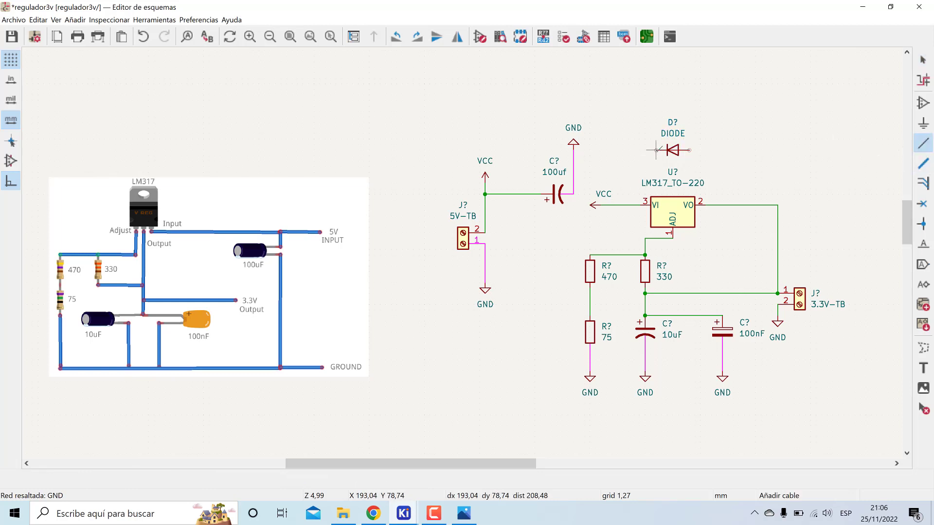
pyautogui.click(618, 205)
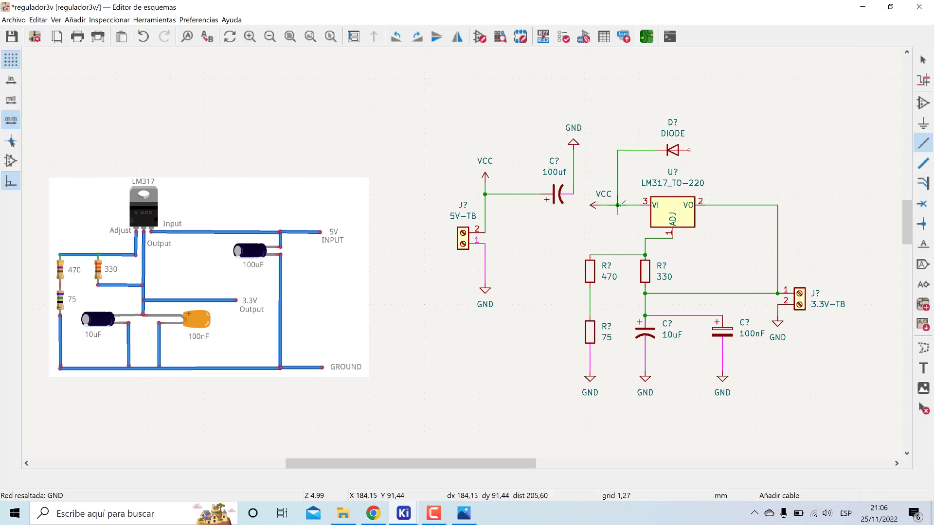
pyautogui.click(689, 151)
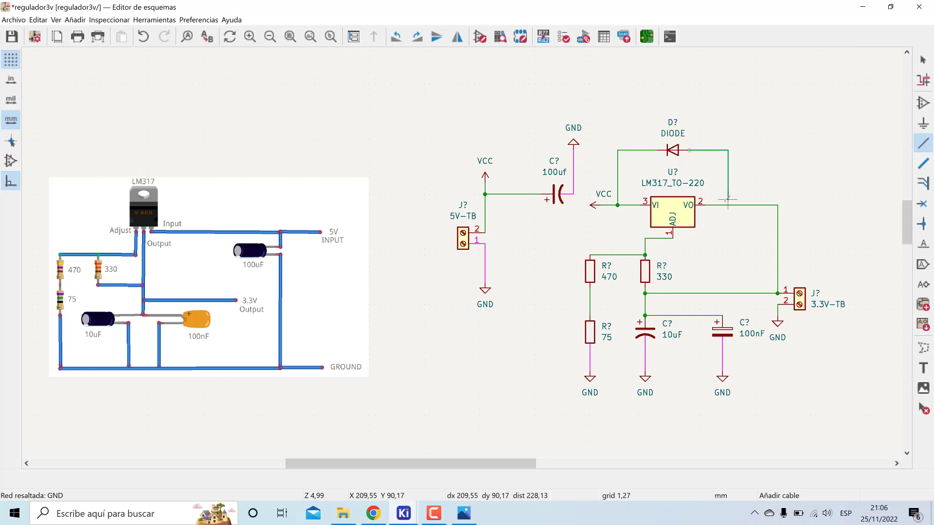
pyautogui.click(722, 205)
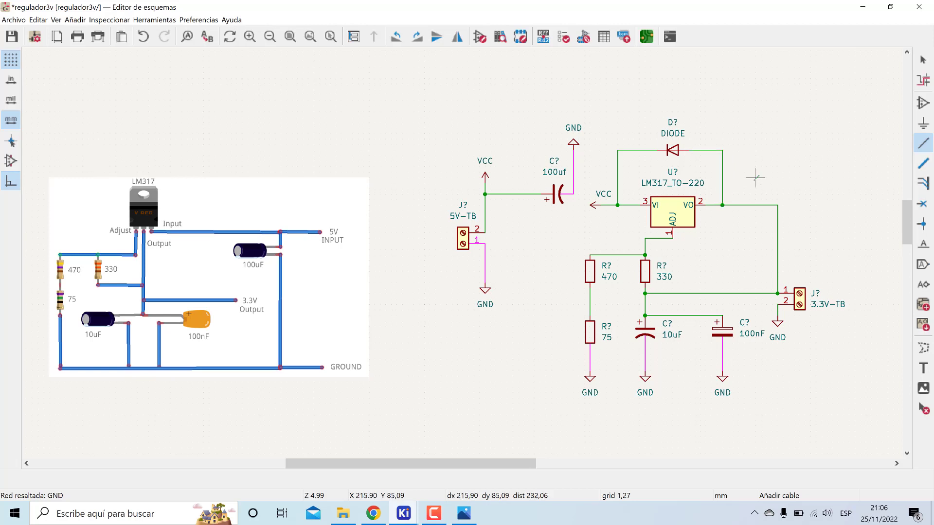
# Highlight the nets on the diode's output side and VCC side to check the connections.
pyautogui.click(923, 80)
pyautogui.click(722, 165)
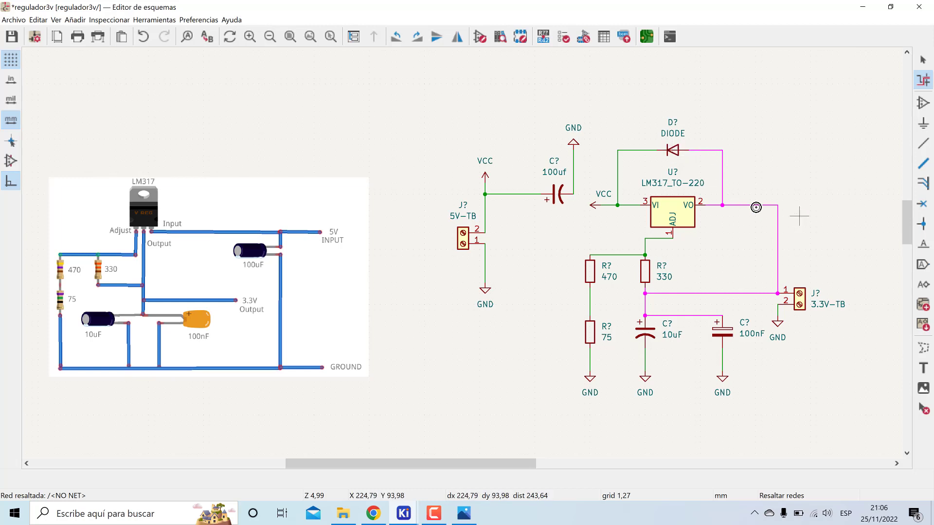
pyautogui.click(642, 150)
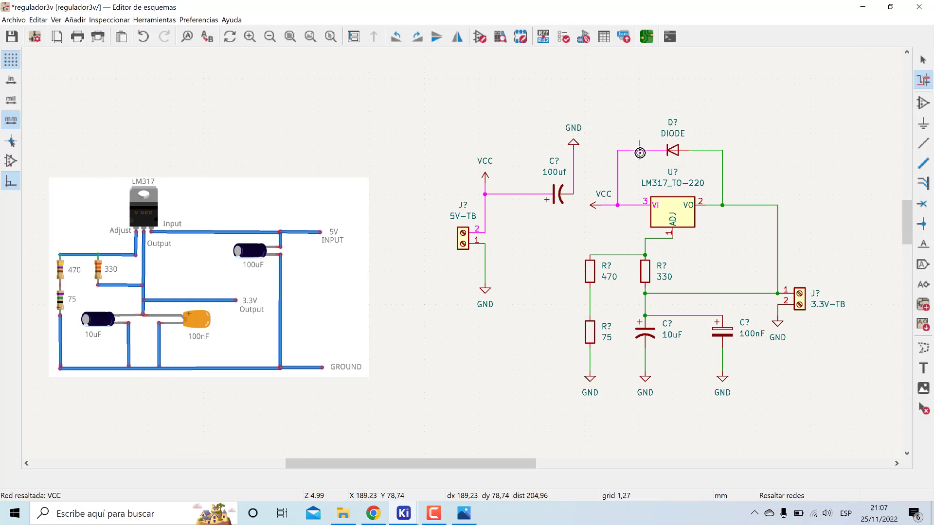
pyautogui.press('Escape')
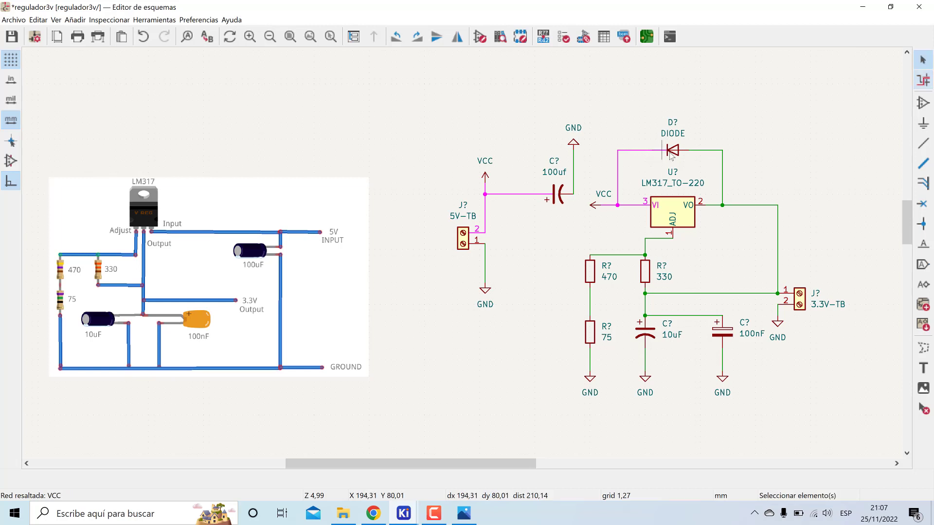
# Delete the diode symbol above the LM317.
pyautogui.click(719, 149)
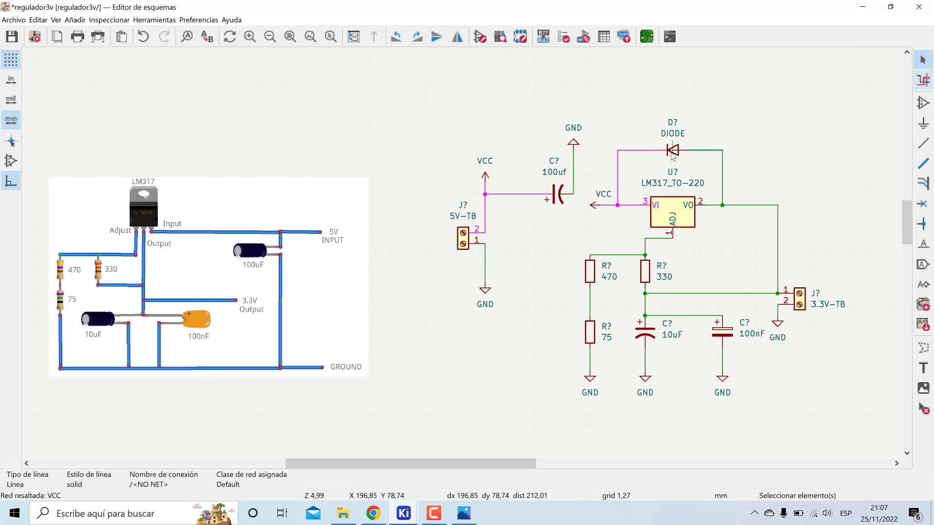
pyautogui.click(674, 151)
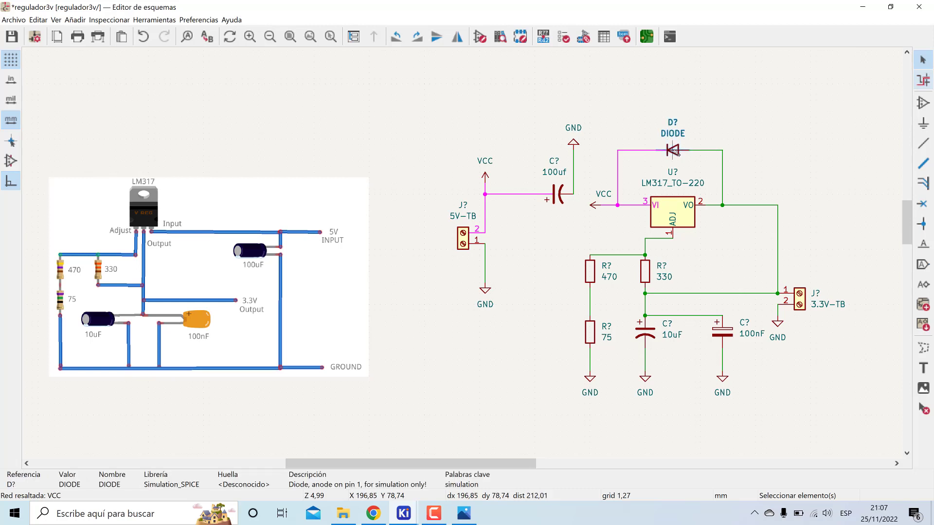
pyautogui.press('Delete')
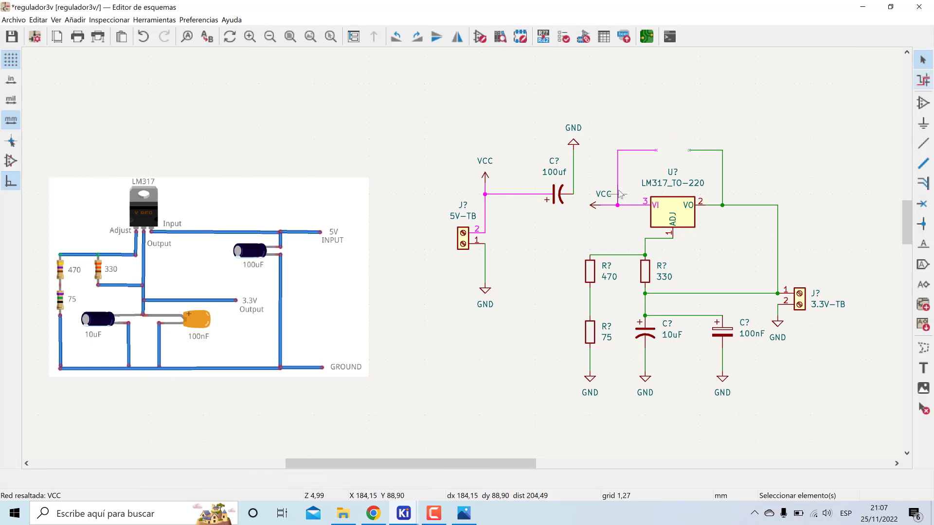
# Review the whole regulator schematic against the reference image.
pyautogui.scroll(1, 621, 193)
pyautogui.keyDown('ctrl'); pyautogui.hscroll(-2, 452, 253); pyautogui.keyUp('ctrl')
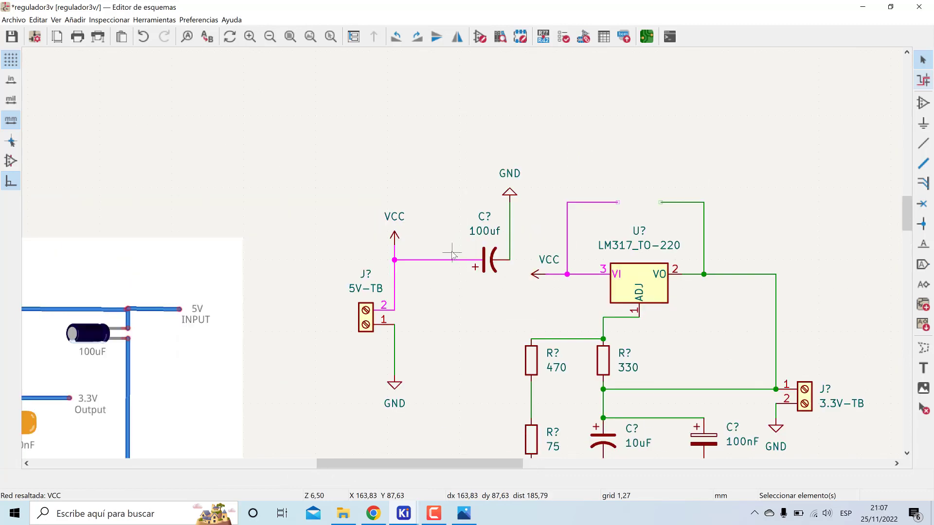
pyautogui.keyDown('ctrl'); pyautogui.hscroll(-2, 452, 254); pyautogui.keyUp('ctrl')
pyautogui.scroll(-2, 449, 252)
pyautogui.scroll(1, 549, 249)
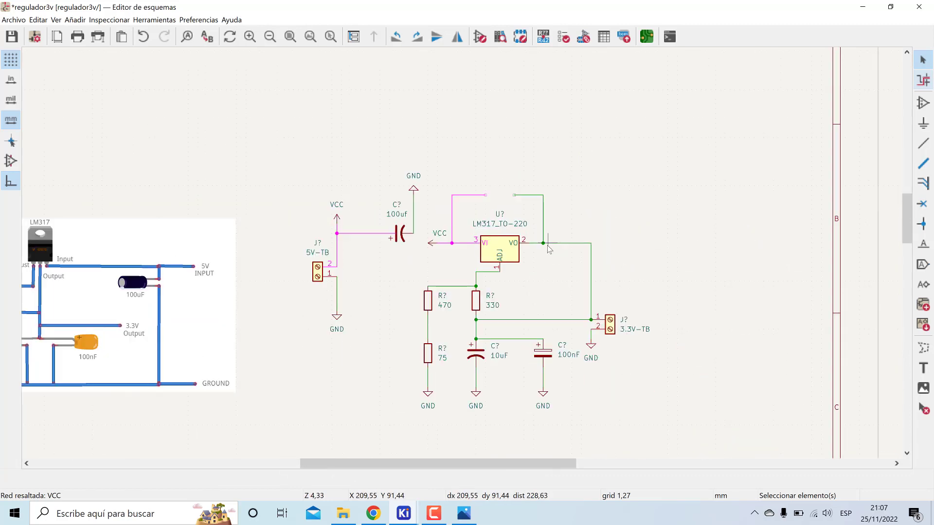
pyautogui.keyDown('ctrl'); pyautogui.hscroll(2, 456, 301); pyautogui.keyUp('ctrl')
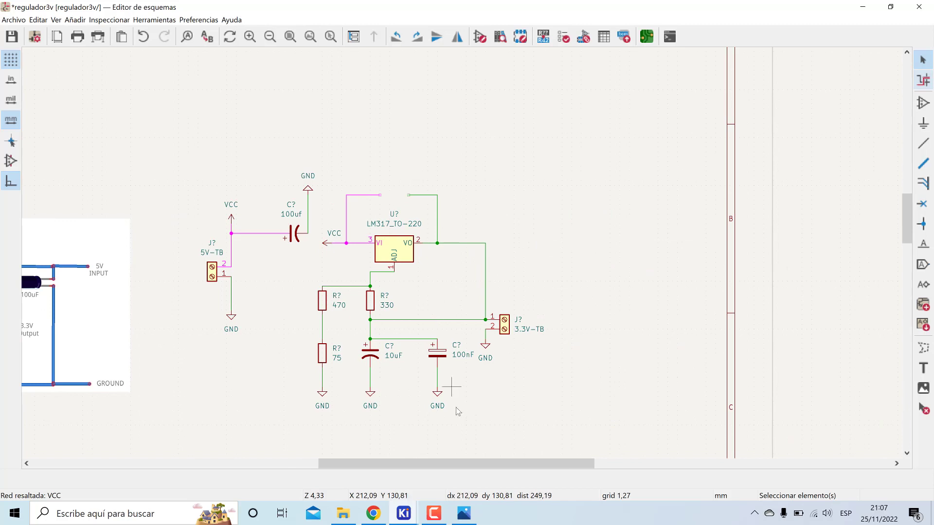
pyautogui.hscroll(-6, 398, 460)
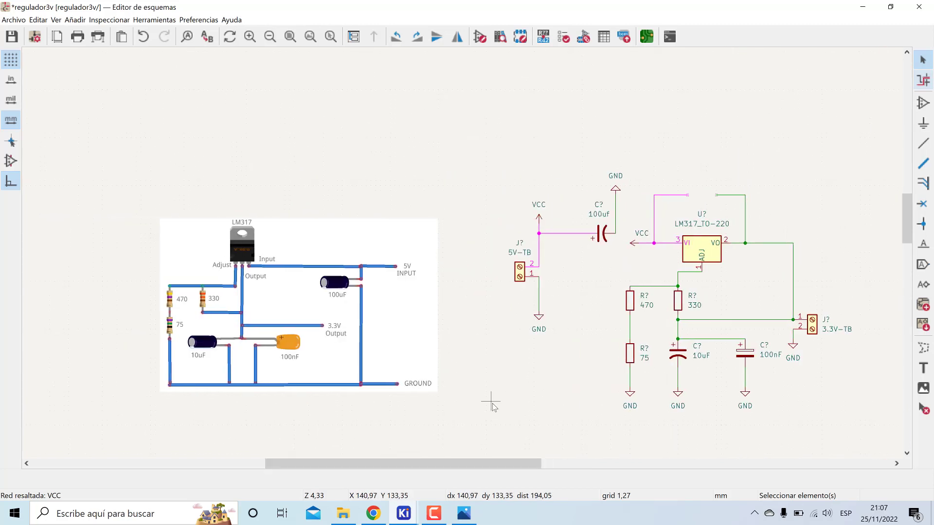
pyautogui.keyDown('ctrl'); pyautogui.hscroll(-2, 492, 406); pyautogui.keyUp('ctrl')
pyautogui.scroll(2, 450, 252)
pyautogui.scroll(-2, 450, 252)
pyautogui.keyDown('shift'); pyautogui.scroll(1, 421, 317); pyautogui.keyUp('shift')
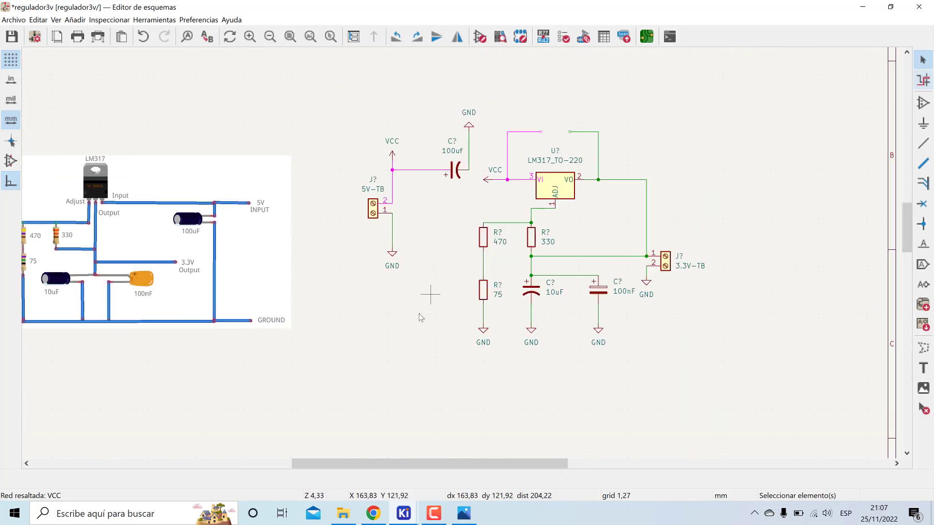
pyautogui.keyDown('shift'); pyautogui.scroll(1, 422, 317); pyautogui.keyUp('shift')
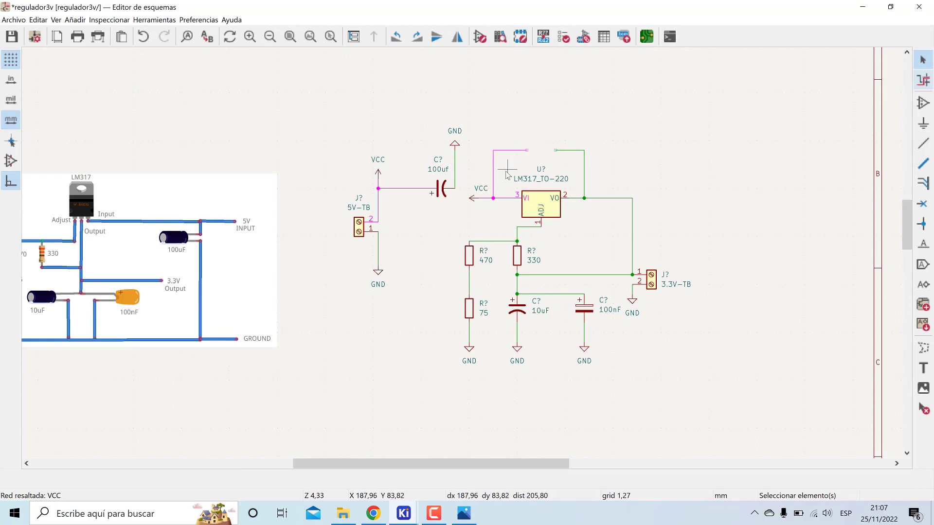
# Delete the four loose wire segments above the LM317 that led to the diode.
pyautogui.click(505, 154)
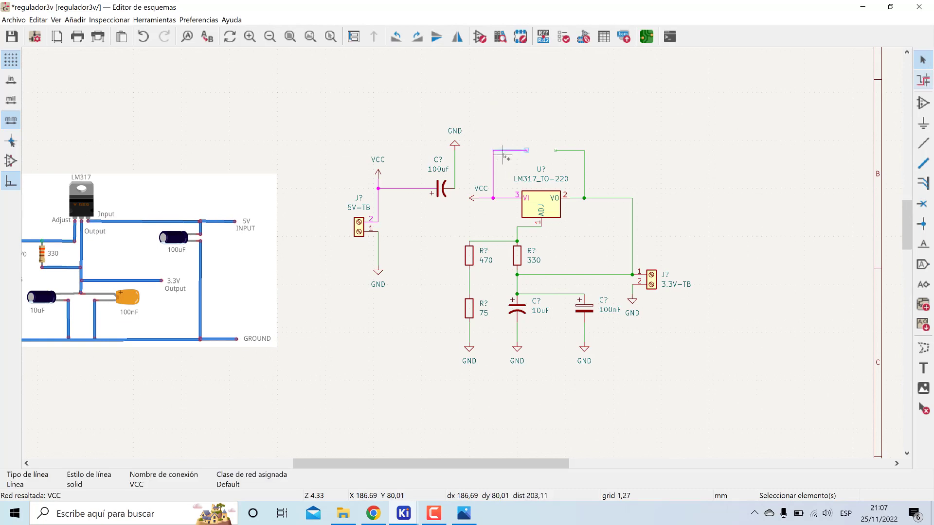
pyautogui.press('Delete')
pyautogui.click(494, 160)
pyautogui.press('Delete')
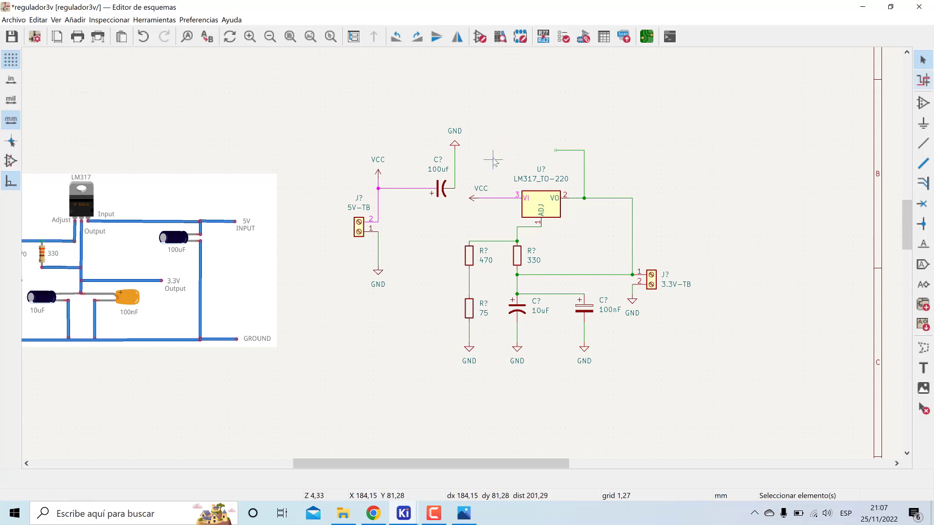
pyautogui.click(567, 151)
pyautogui.press('Delete')
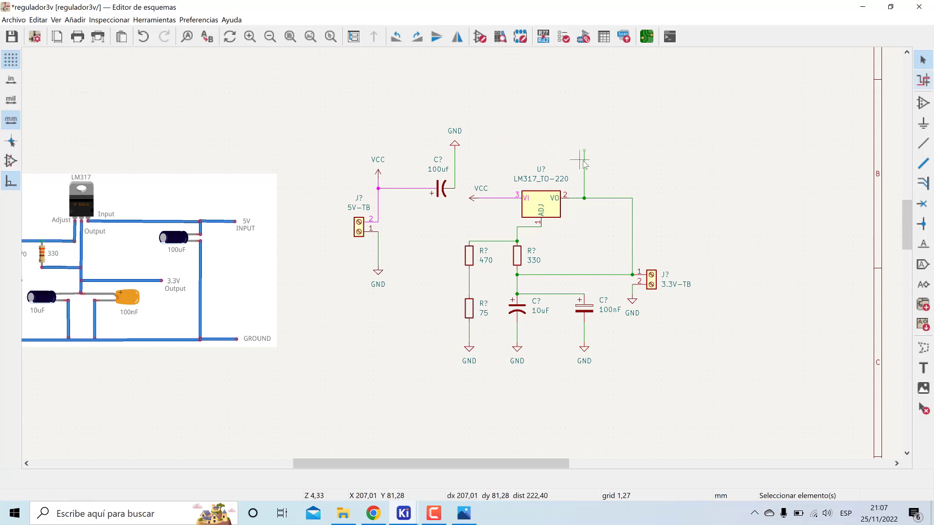
pyautogui.click(585, 165)
pyautogui.press('Delete')
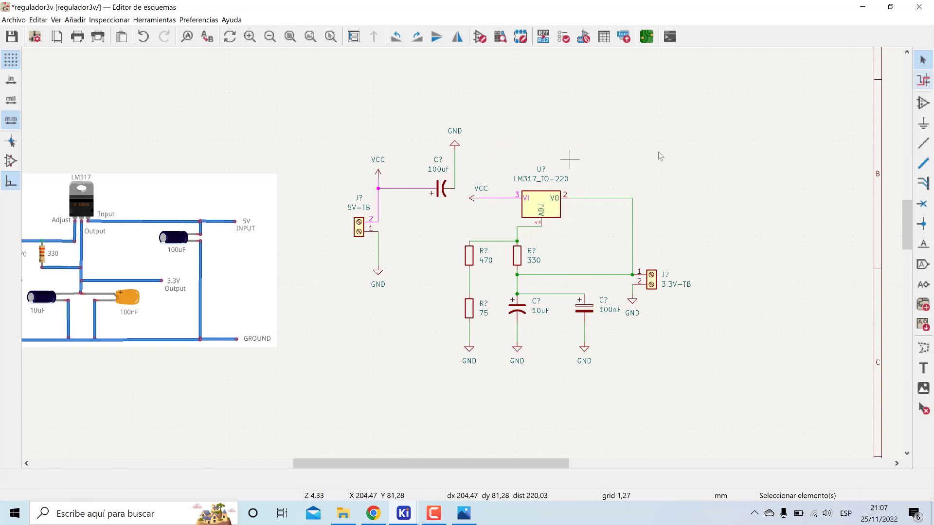
# Highlight the LM317 output net and undo the deletions of the diode and its wires.
pyautogui.click(920, 82)
pyautogui.click(610, 197)
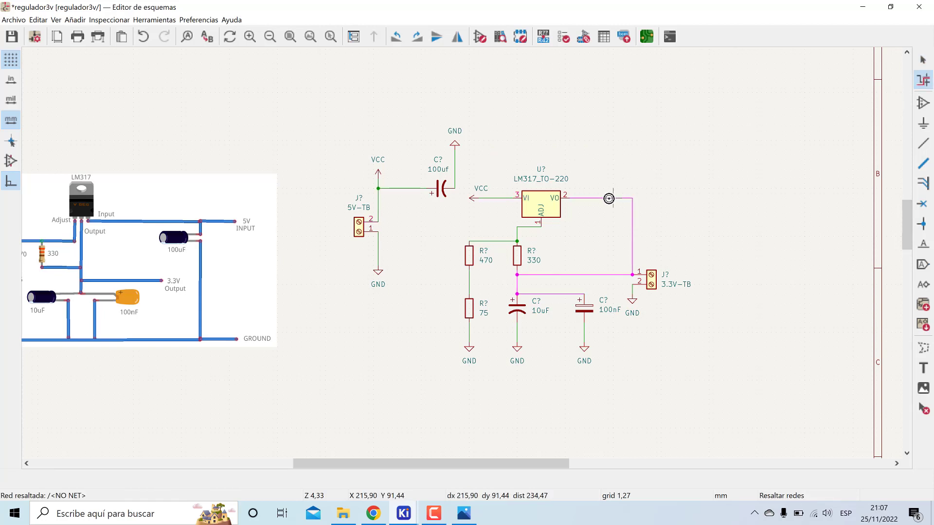
pyautogui.hotkey('ctrl', 'z')
pyautogui.press('Escape')
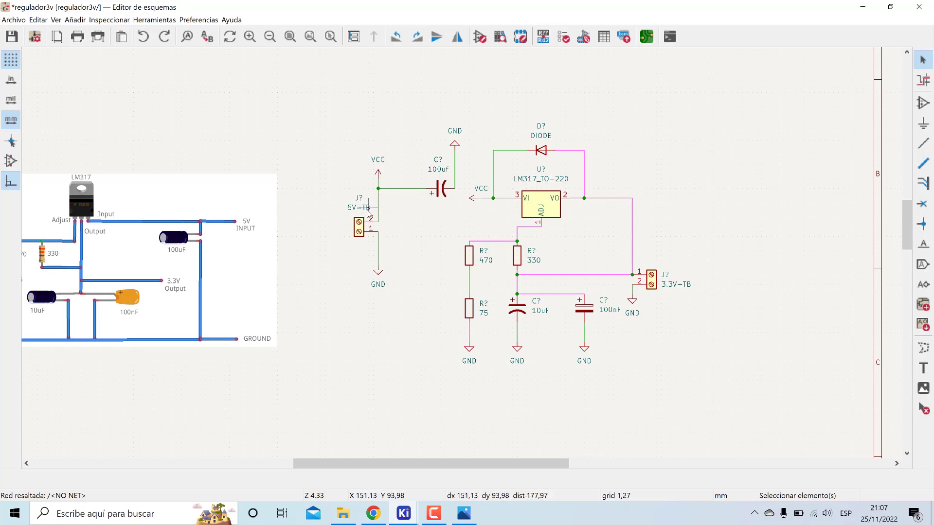
# Inspect the 5V-TB terminal and the 470 and 330 resistors one after another.
pyautogui.click(360, 225)
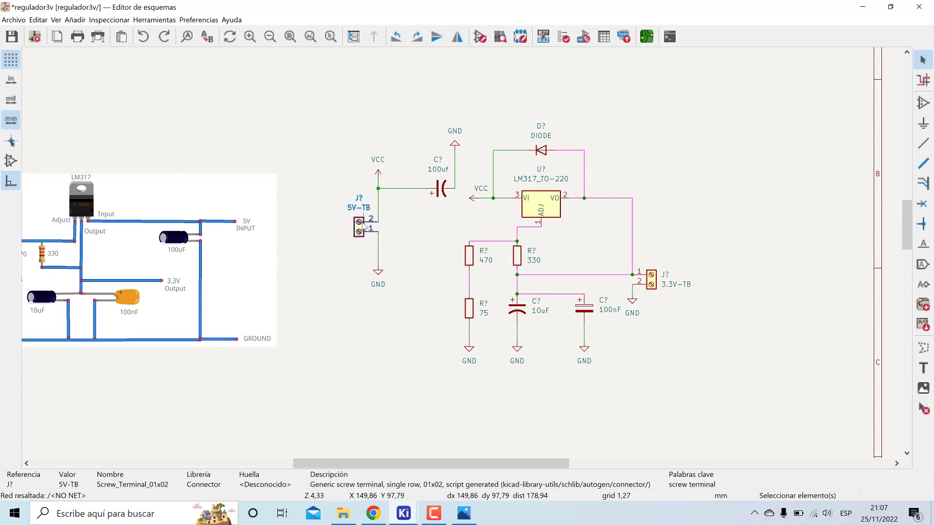
pyautogui.click(469, 258)
pyautogui.click(518, 257)
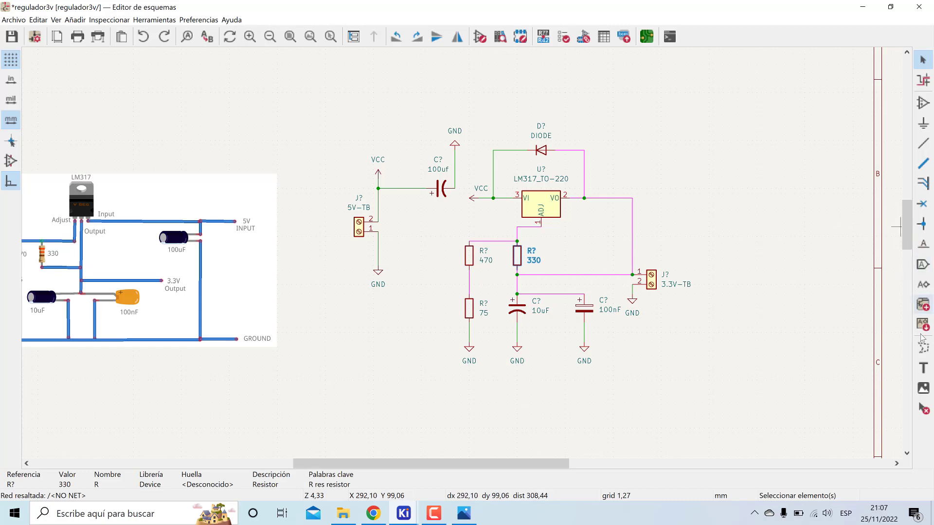
# Try to add a "Salida" text note above the 3.3V-TB output terminal.
pyautogui.click(924, 368)
pyautogui.click(711, 273)
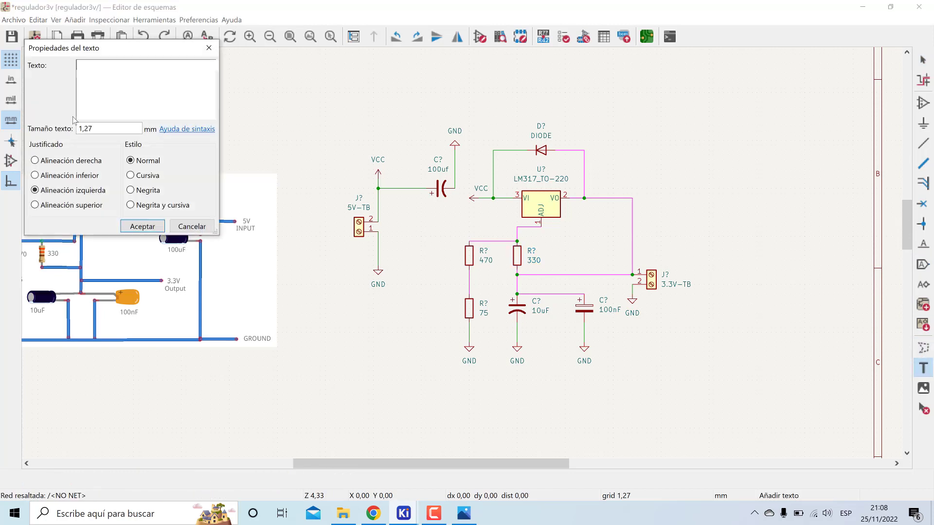
pyautogui.write('Salida')
pyautogui.click(142, 226)
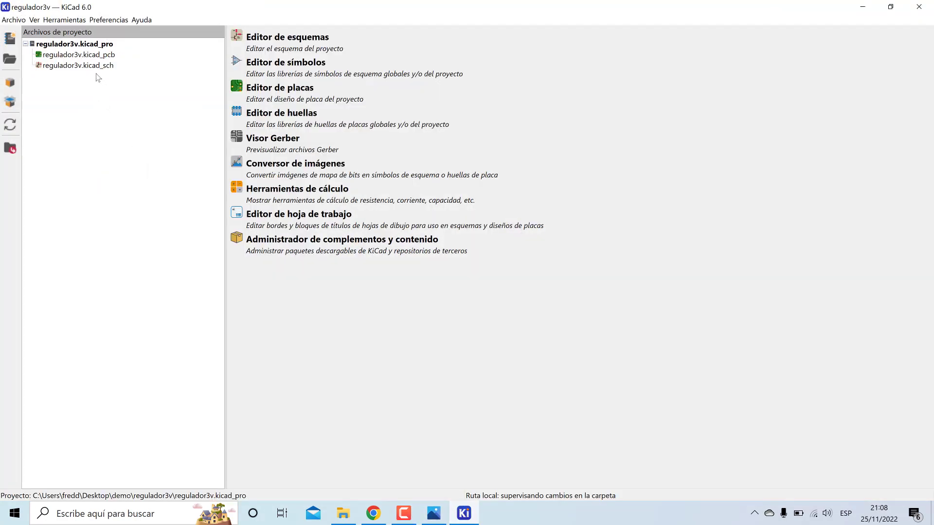
# Reopen the schematic regulador3v.kicad_sch from the project and restore its last saved edits.
pyautogui.doubleClick(96, 65)
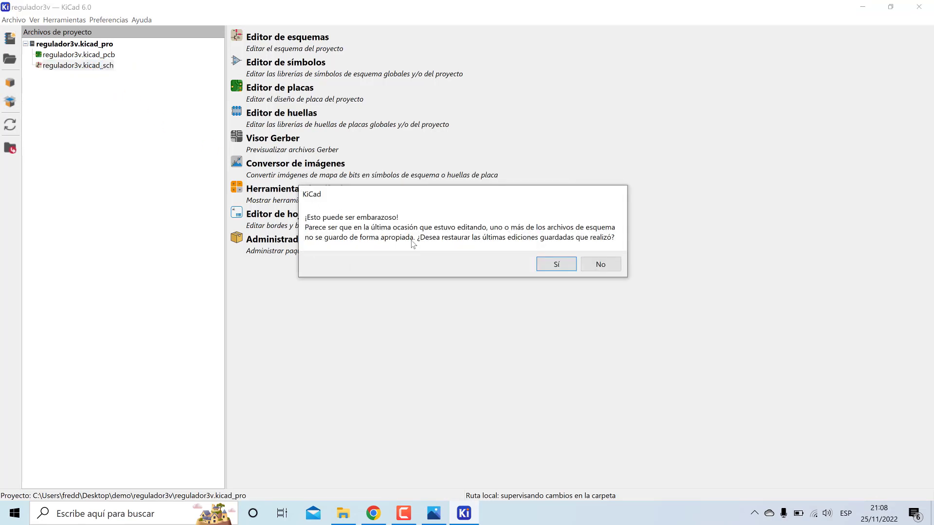
pyautogui.click(553, 265)
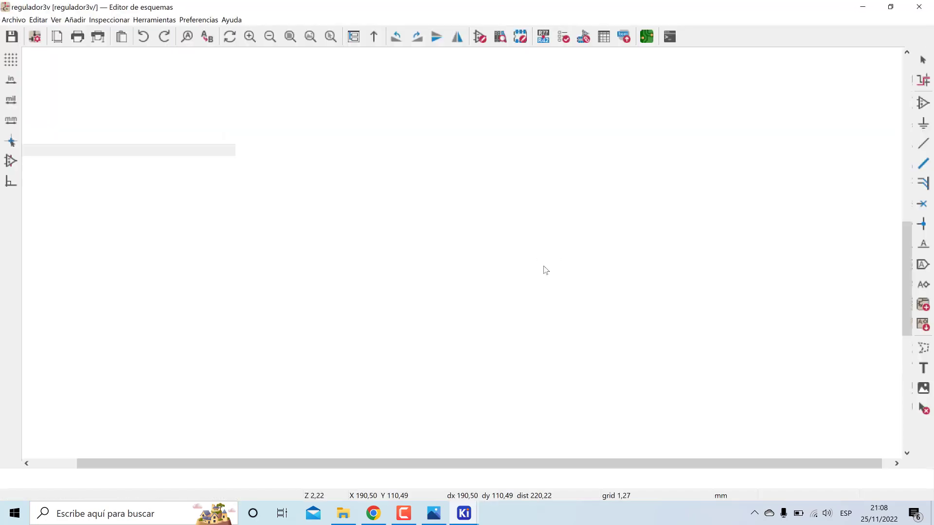
pyautogui.scroll(1, 558, 254)
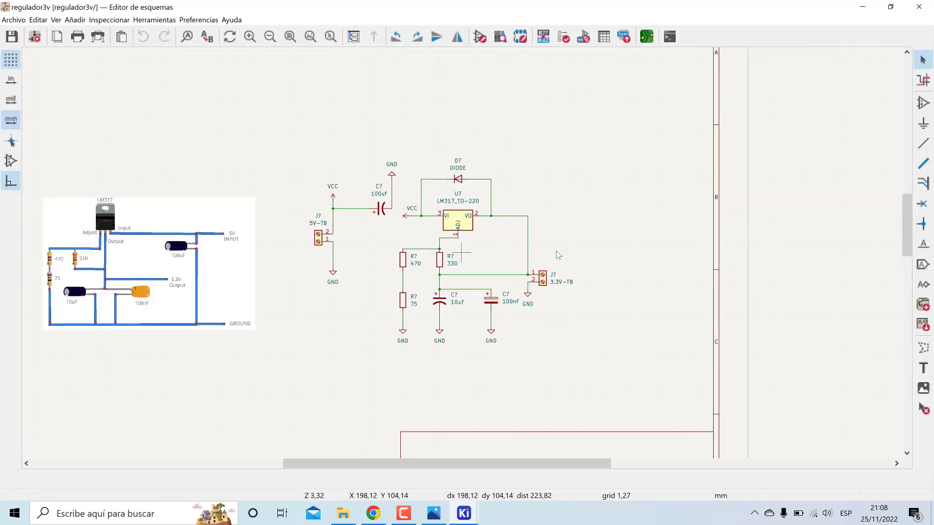
pyautogui.scroll(2, 451, 253)
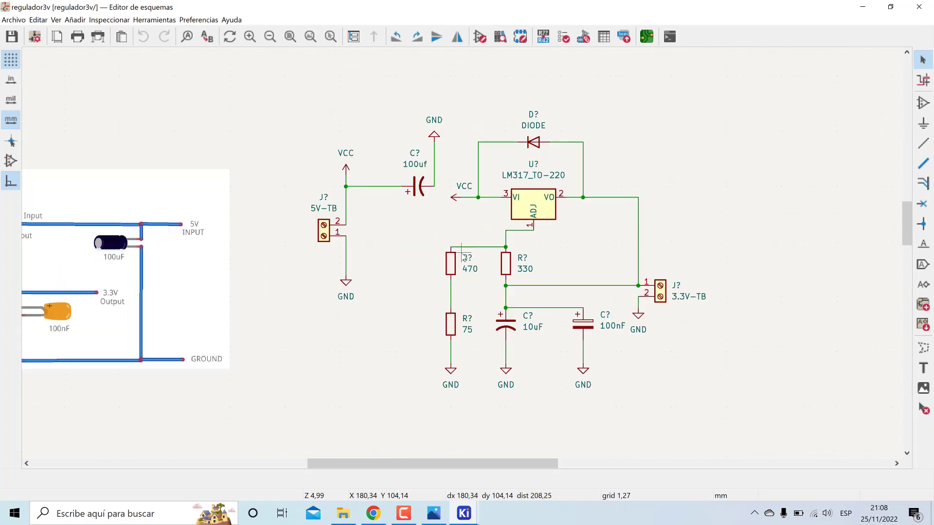
pyautogui.click(400, 516)
pyautogui.click(399, 517)
pyautogui.click(506, 246)
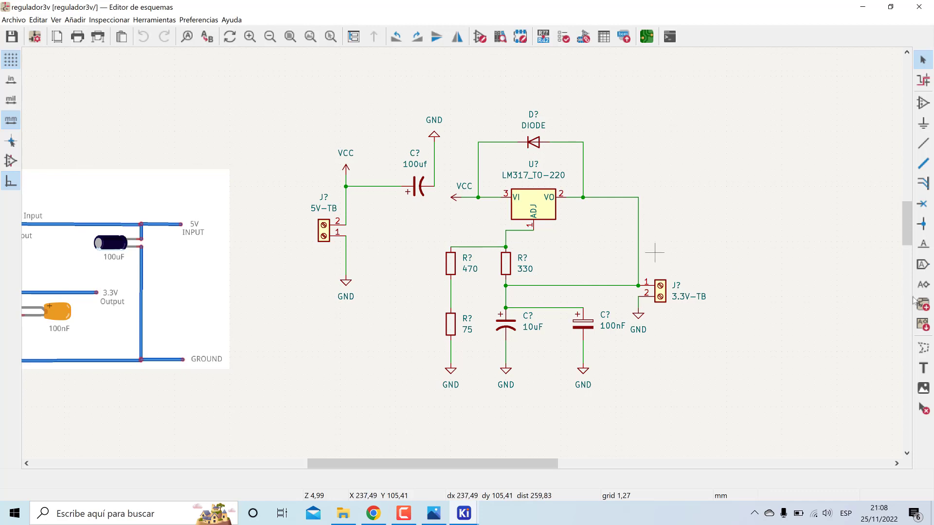
# Place the text note "Salida 3.3v" above the 3.3V-TB output terminal.
pyautogui.press('t')
pyautogui.click(697, 278)
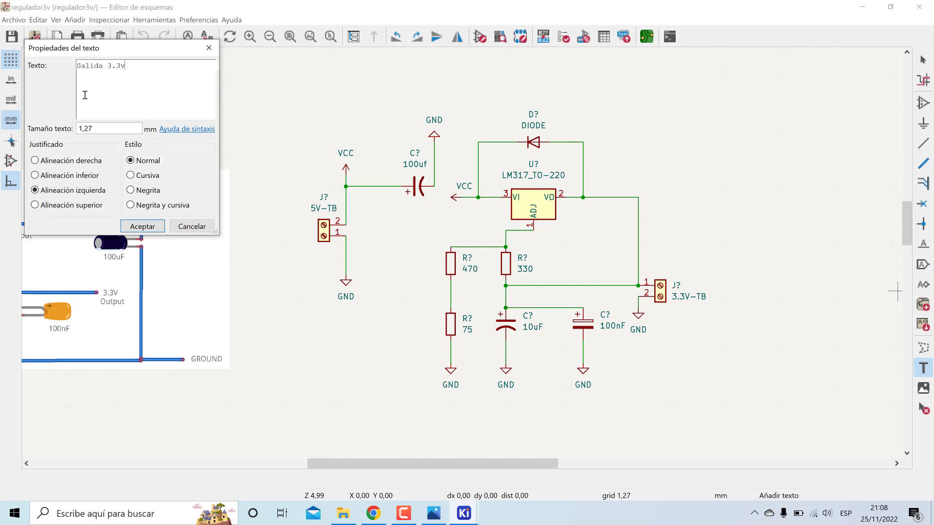
pyautogui.click(141, 226)
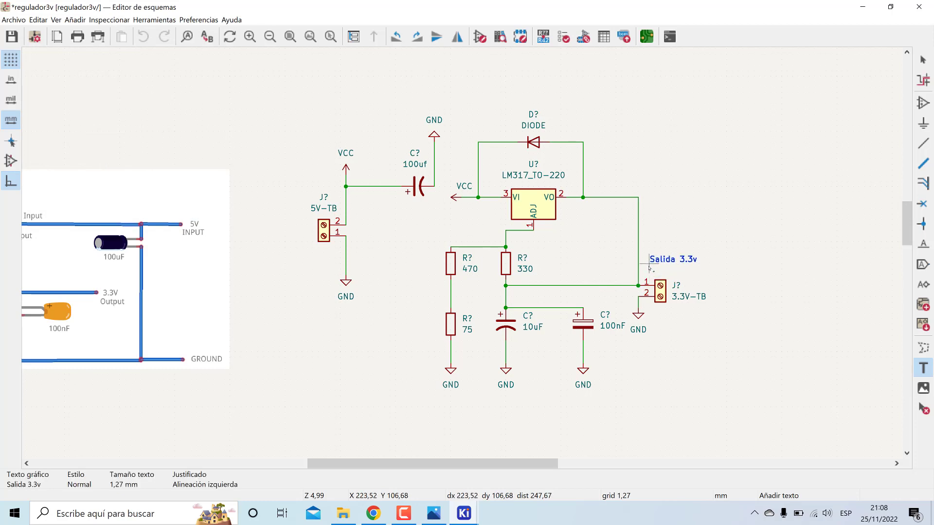
pyautogui.click(649, 266)
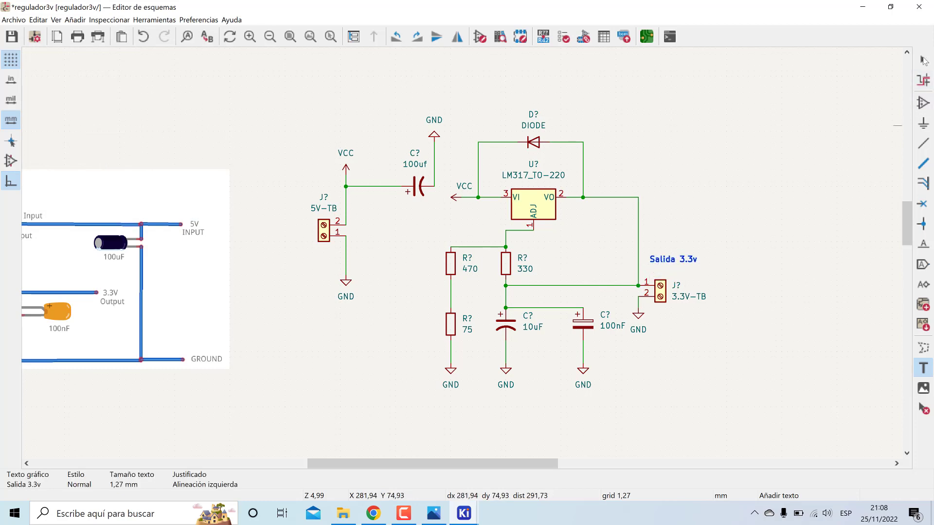
pyautogui.click(924, 60)
# Place the text note "Entrada" above the 5V-TB input terminal.
pyautogui.click(924, 369)
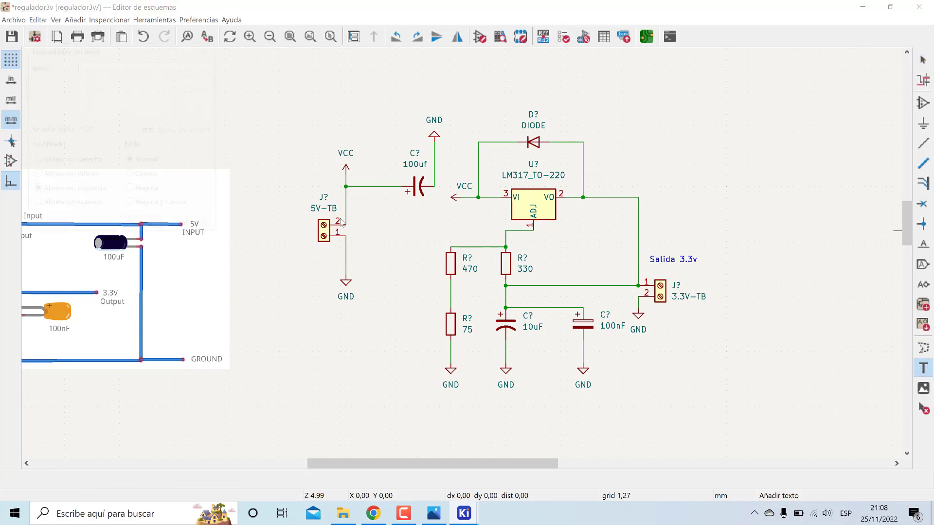
pyautogui.click(140, 113)
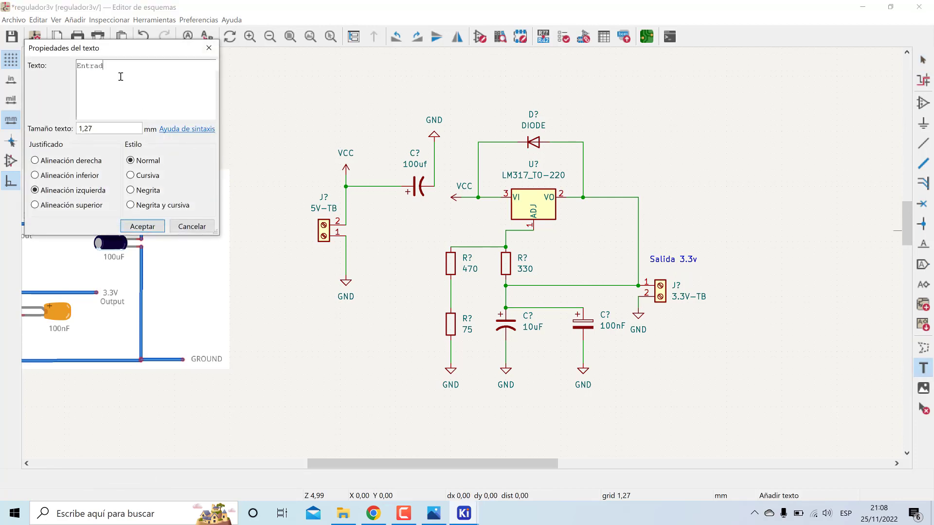
pyautogui.click(142, 227)
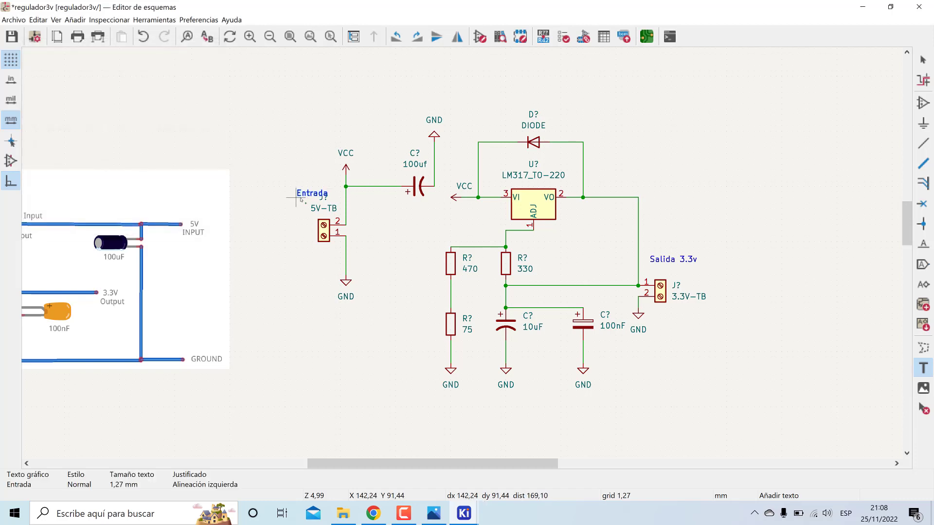
pyautogui.click(307, 187)
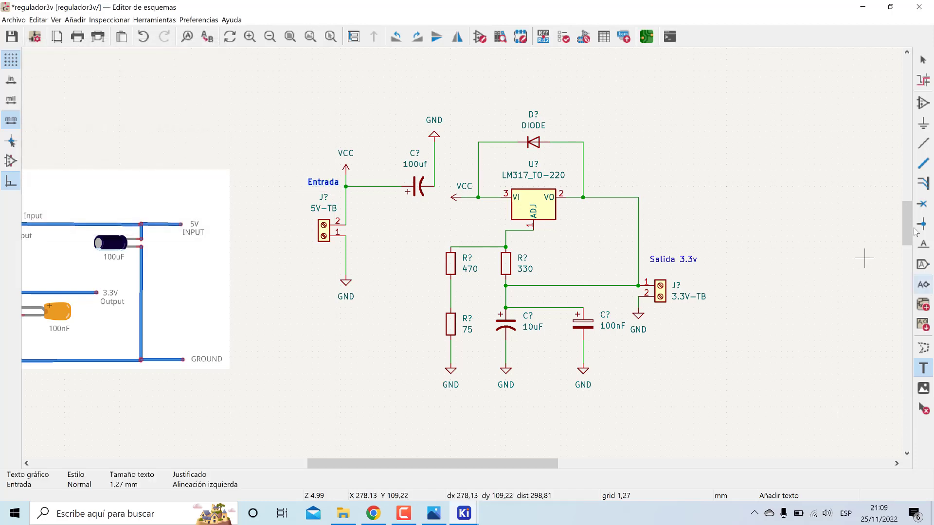
pyautogui.click(924, 59)
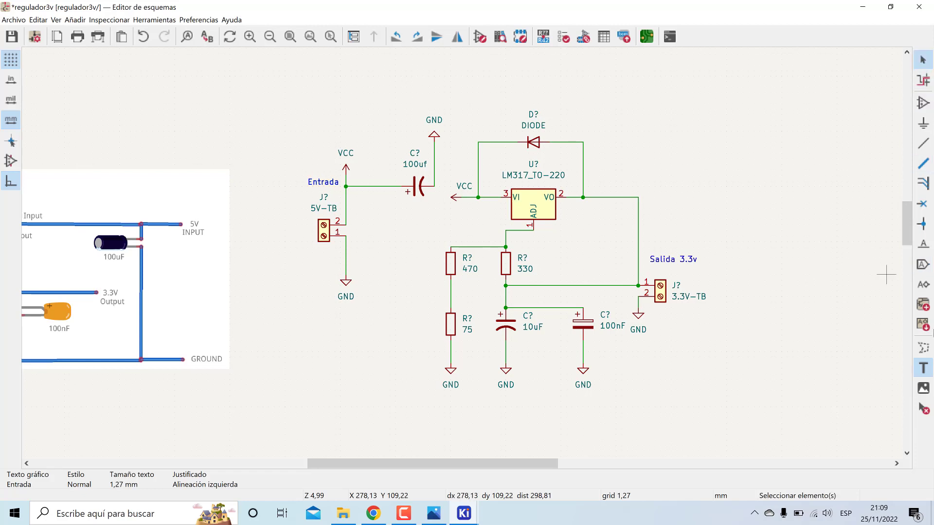
# Place the title text "Regulador 3.3v con LM317" above the diode at the head of the circuit.
pyautogui.click(923, 368)
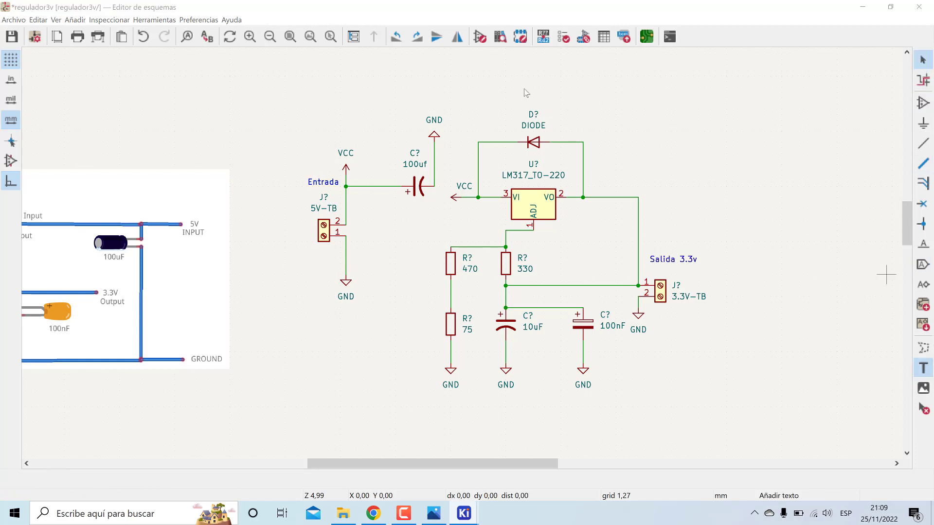
pyautogui.click(528, 90)
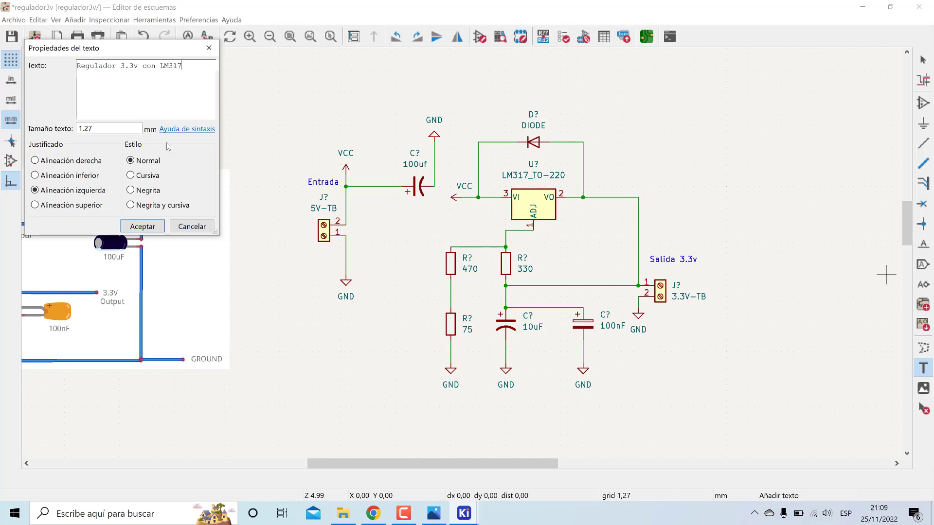
pyautogui.click(142, 227)
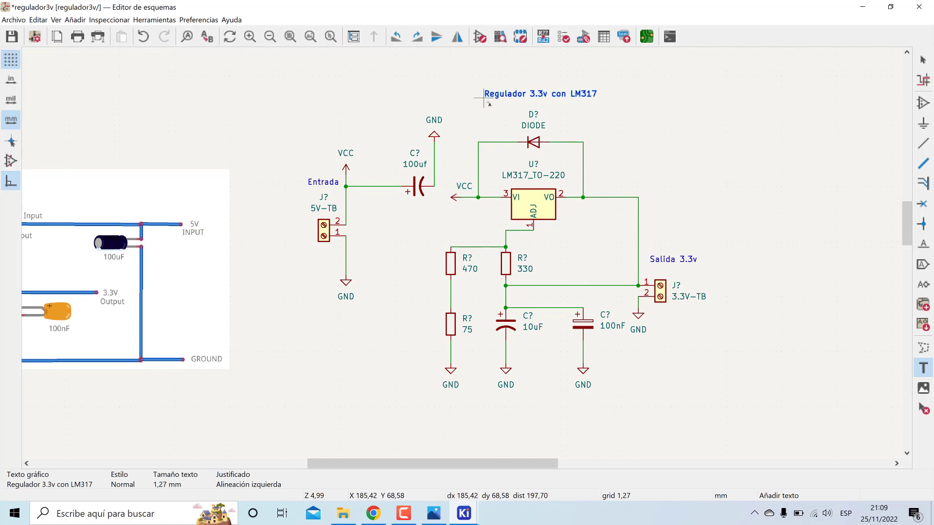
pyautogui.click(485, 98)
pyautogui.click(927, 61)
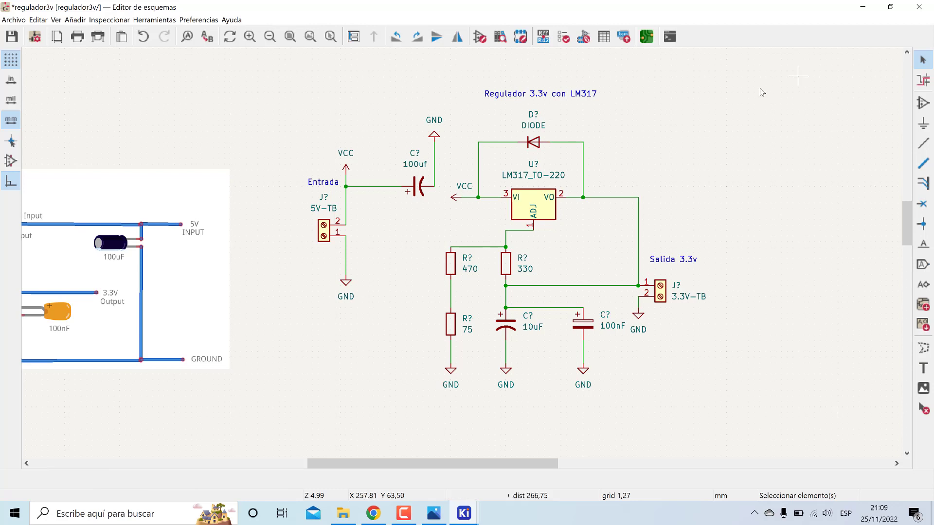
# Annotate all symbols in the entire schematic, ordered by X position and keeping the existing annotation.
pyautogui.click(544, 38)
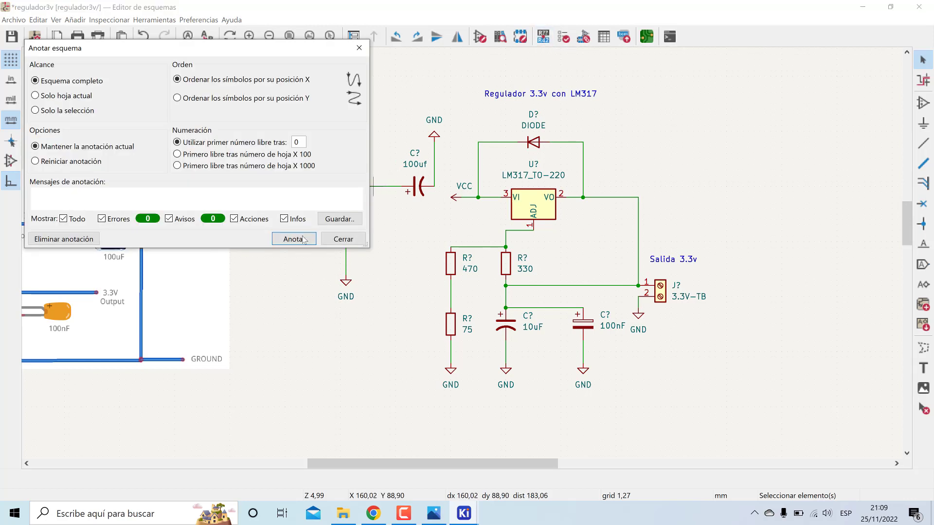
pyautogui.click(303, 239)
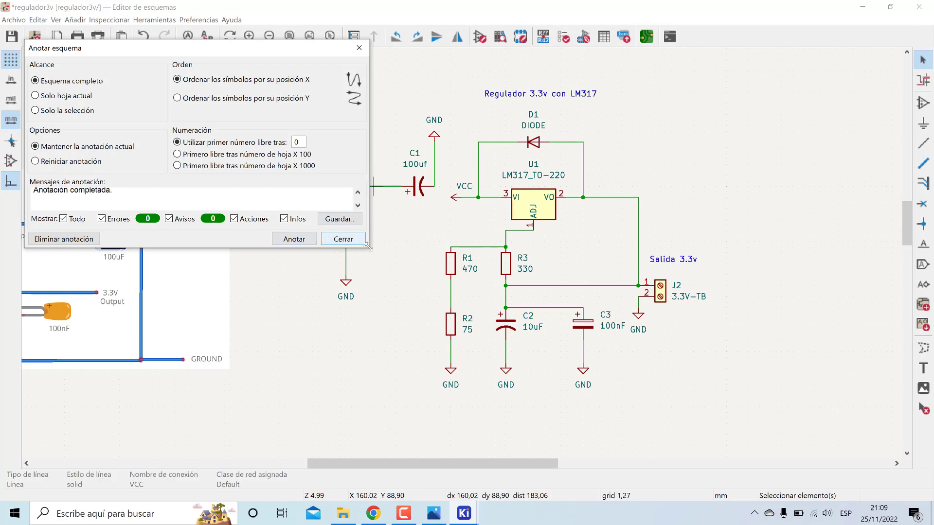
pyautogui.moveTo(368, 247); pyautogui.dragTo(428, 306)
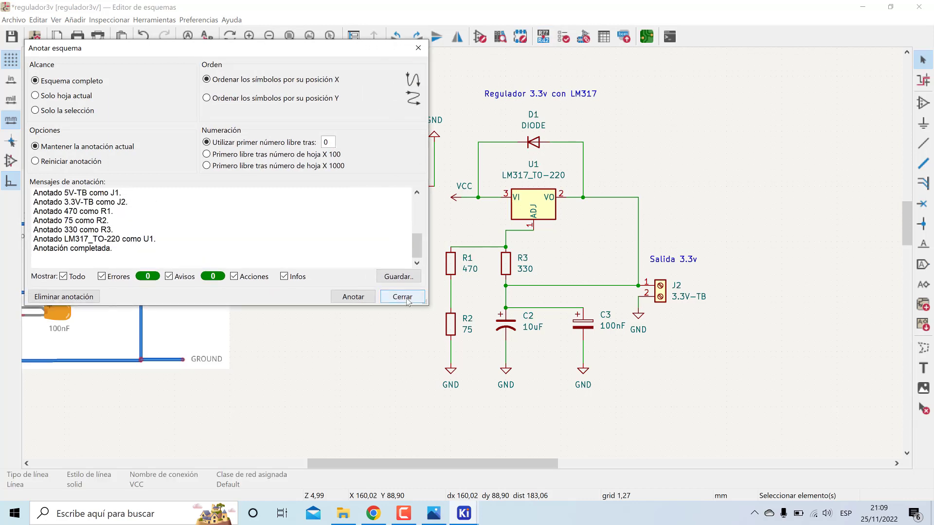
pyautogui.click(366, 297)
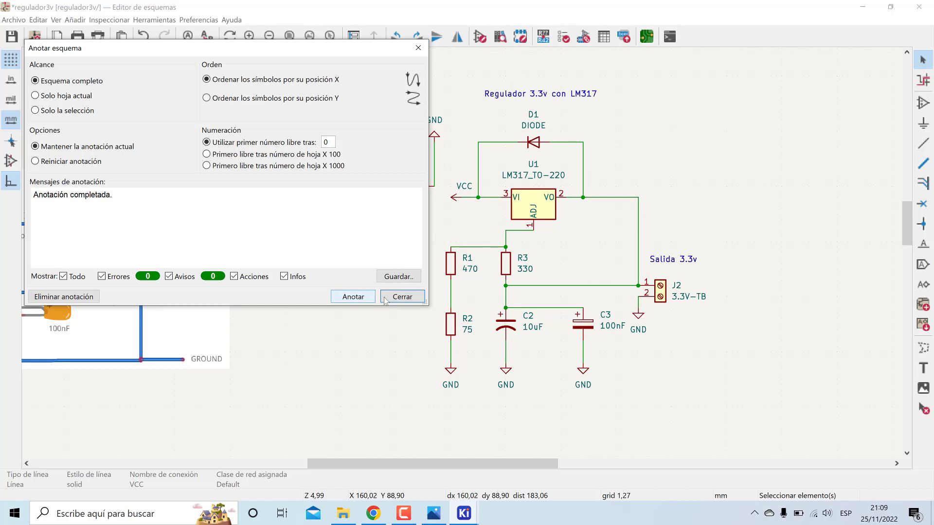
pyautogui.click(402, 297)
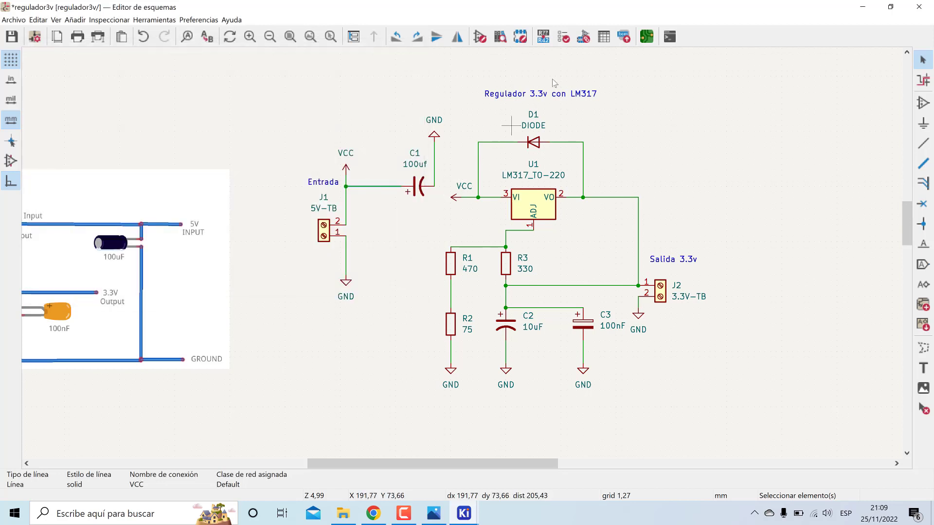
# Run the electrical rules check and examine each reported violation and its marker on the schematic.
pyautogui.click(565, 38)
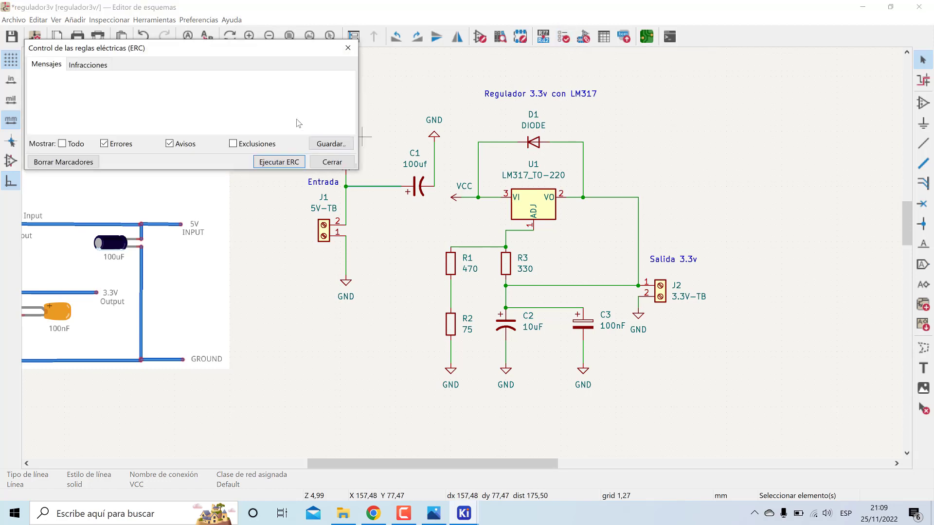
pyautogui.click(270, 162)
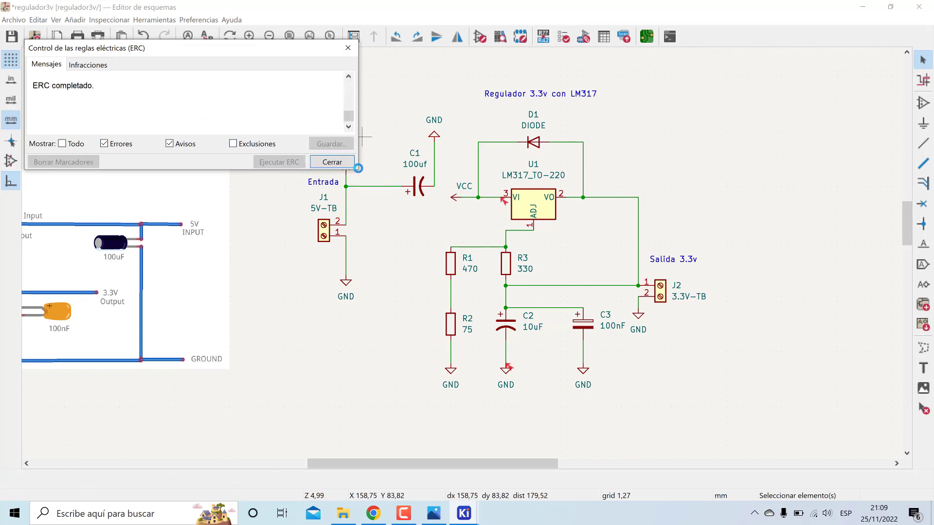
pyautogui.moveTo(357, 168); pyautogui.dragTo(406, 232)
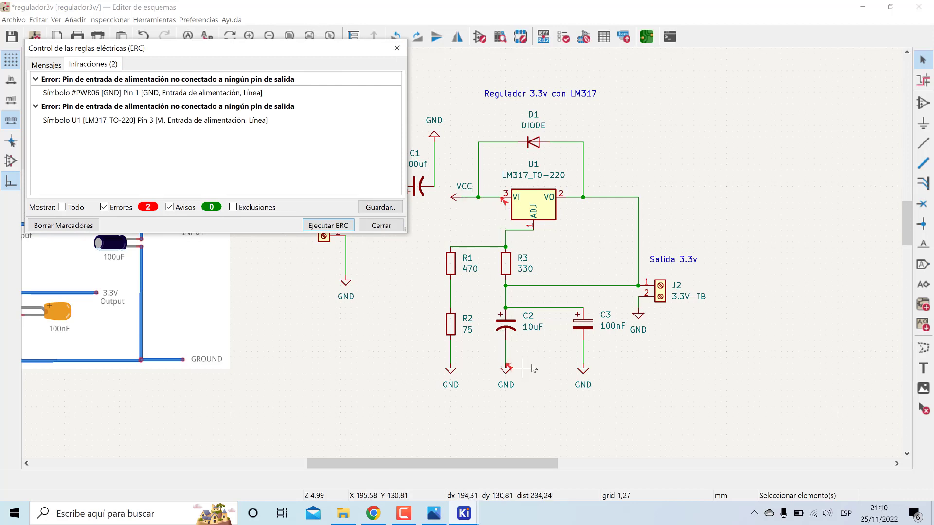
pyautogui.click(224, 122)
pyautogui.click(188, 85)
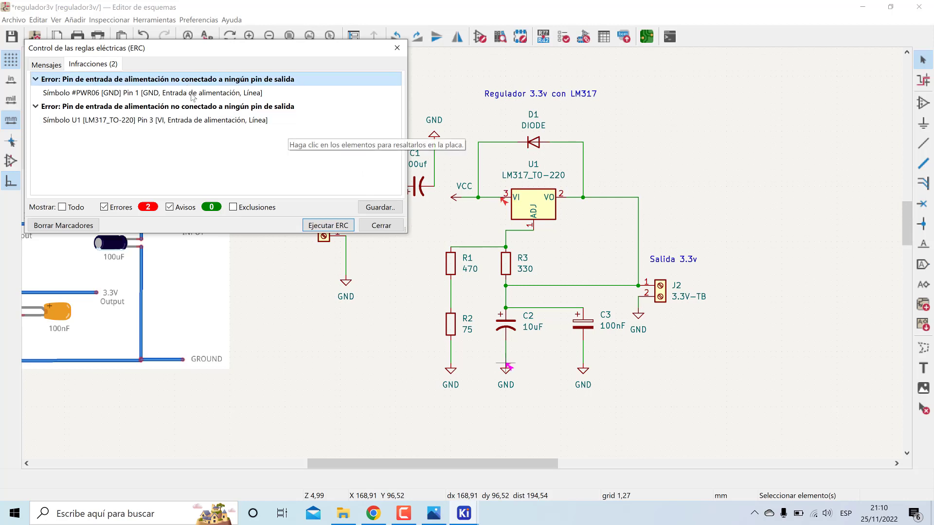
pyautogui.click(381, 226)
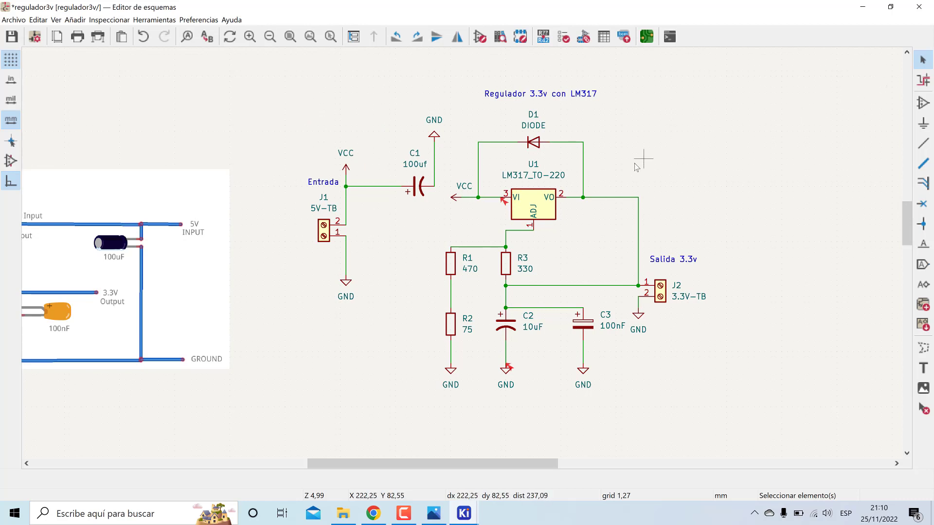
# Open the footprint assignment window and move it low enough to keep the upper part of the regulator circuit in view.
pyautogui.click(585, 40)
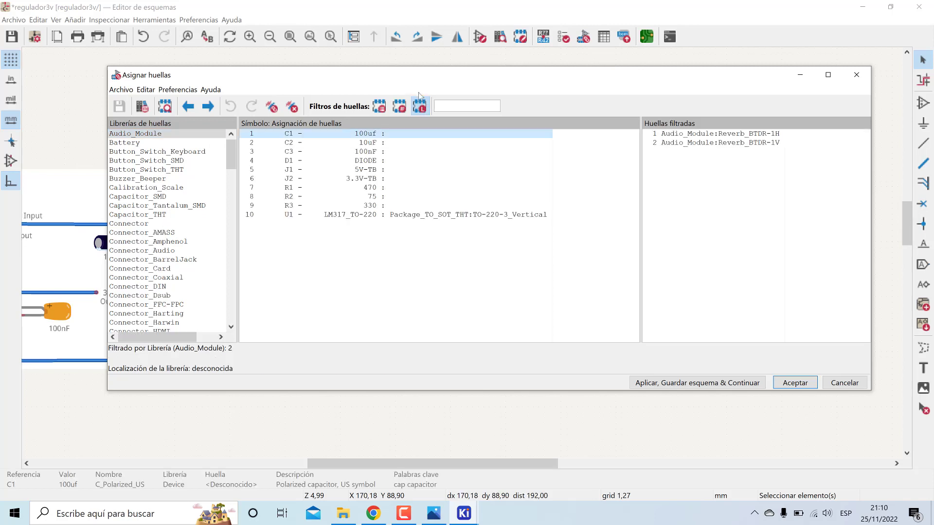
pyautogui.moveTo(418, 77); pyautogui.dragTo(421, 296)
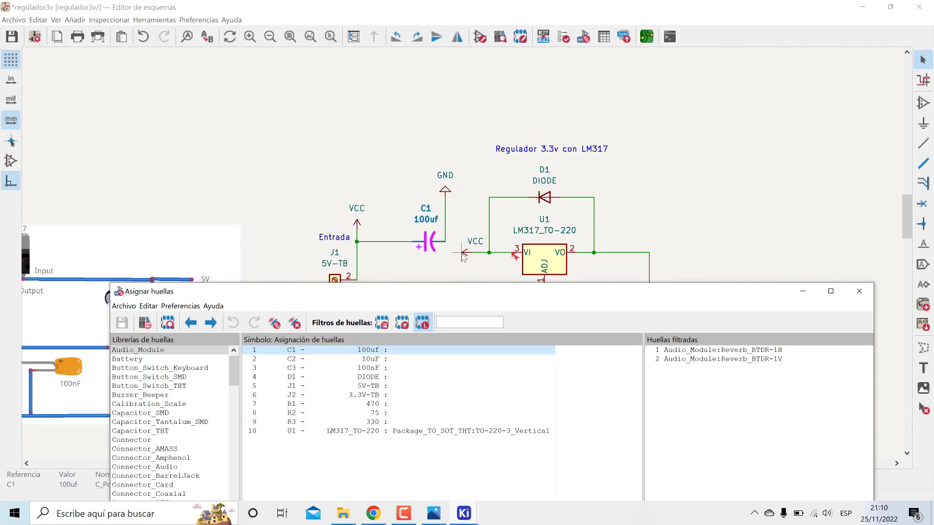
pyautogui.click(599, 185)
pyautogui.scroll(-3, 559, 222)
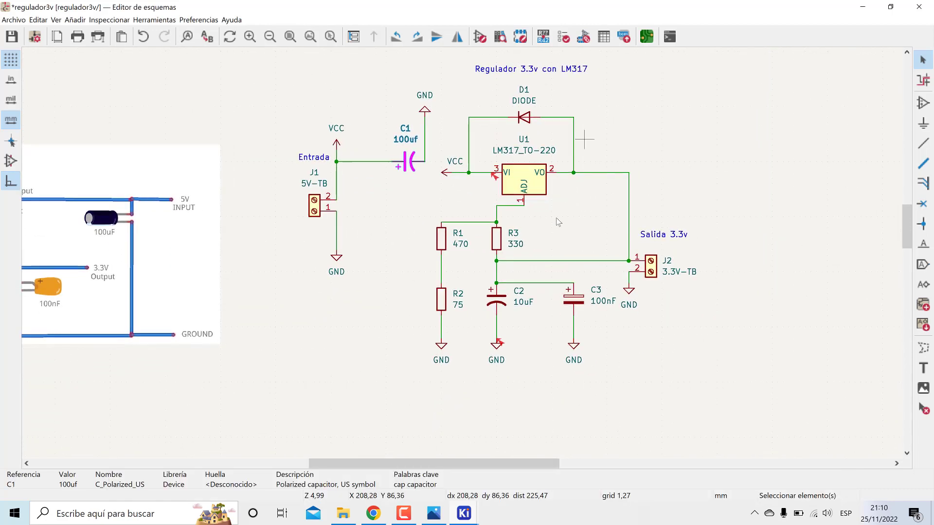
pyautogui.moveTo(464, 513)
pyautogui.click(539, 428)
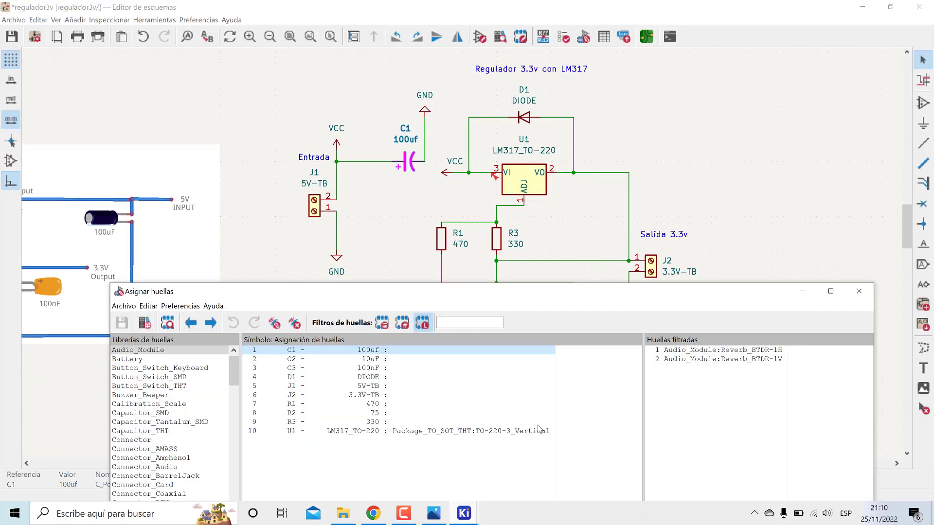
pyautogui.moveTo(474, 294); pyautogui.dragTo(487, 135)
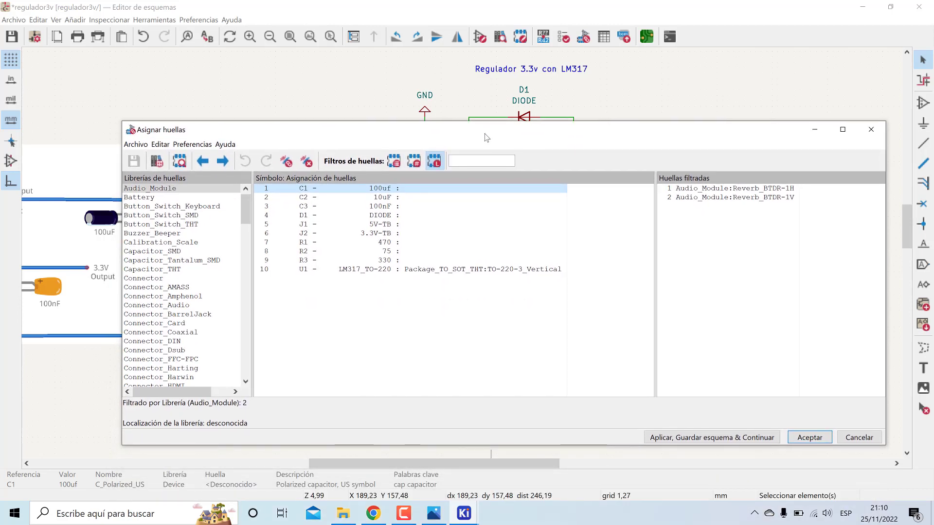
pyautogui.moveTo(463, 137); pyautogui.dragTo(460, 297)
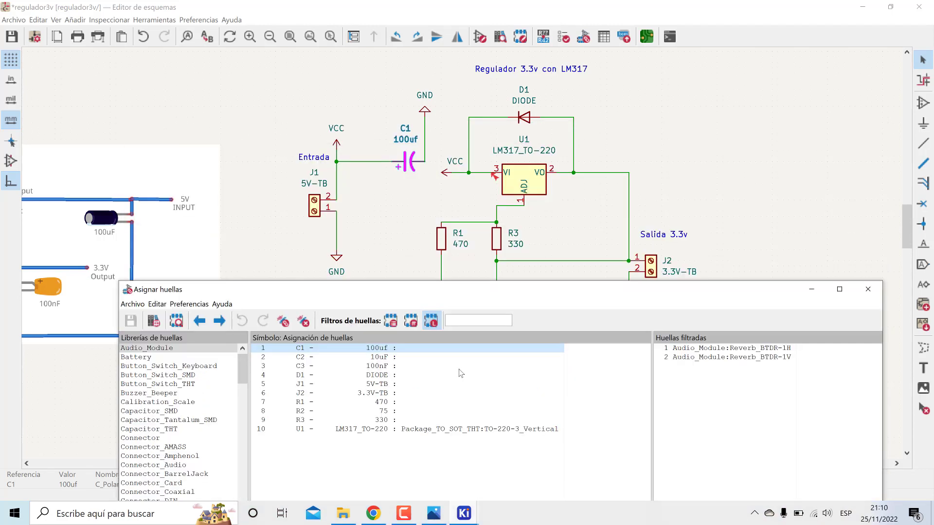
# Filter the footprints by the Capacitor_THT library and select CP_Radial_D5.0mm_P2.50mm as the candidate for C1.
pyautogui.moveTo(461, 374); pyautogui.dragTo(461, 380)
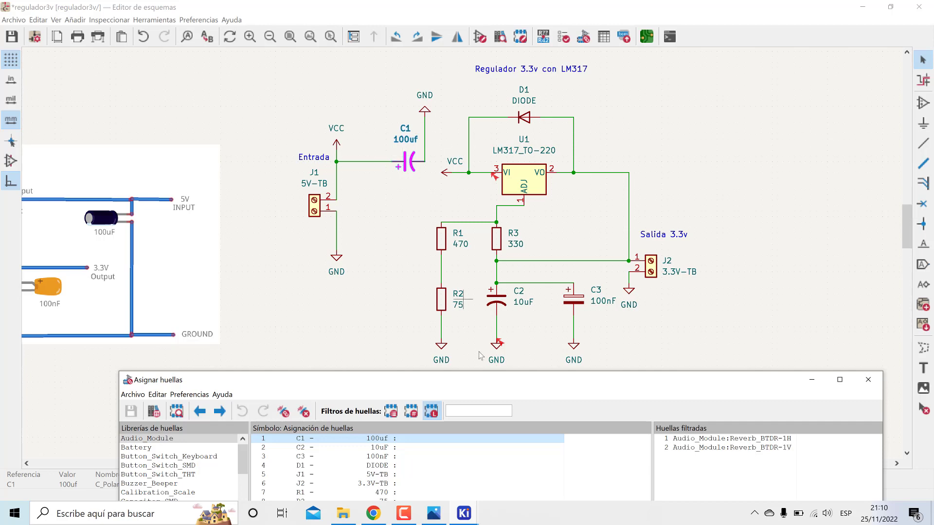
pyautogui.moveTo(474, 380); pyautogui.dragTo(478, 151)
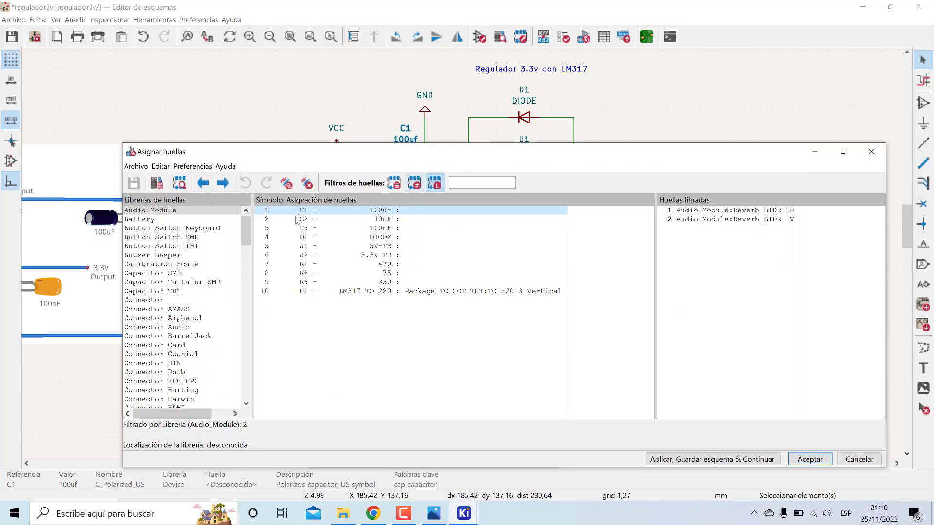
pyautogui.scroll(-1, 249, 234)
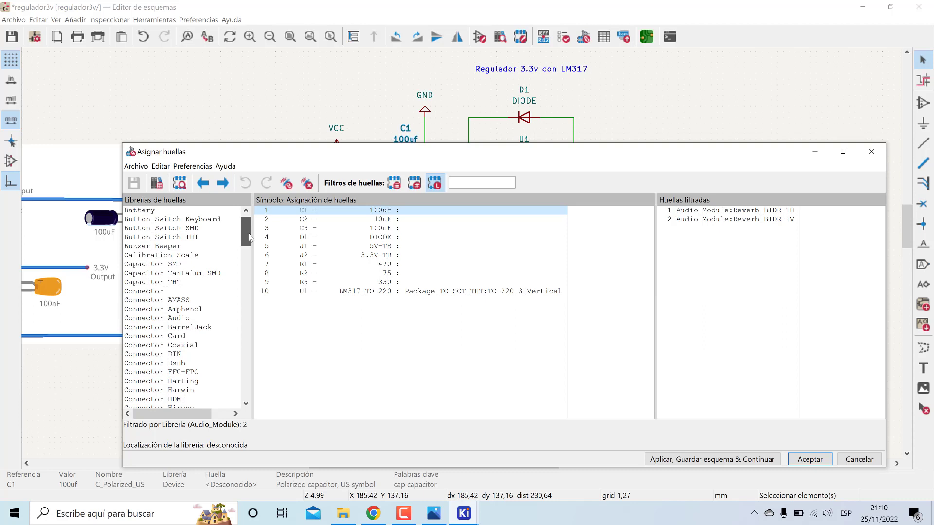
pyautogui.moveTo(249, 241)
pyautogui.mouseDown()
pyautogui.moveTo(252, 301)
pyautogui.moveTo(248, 235)
pyautogui.mouseUp()
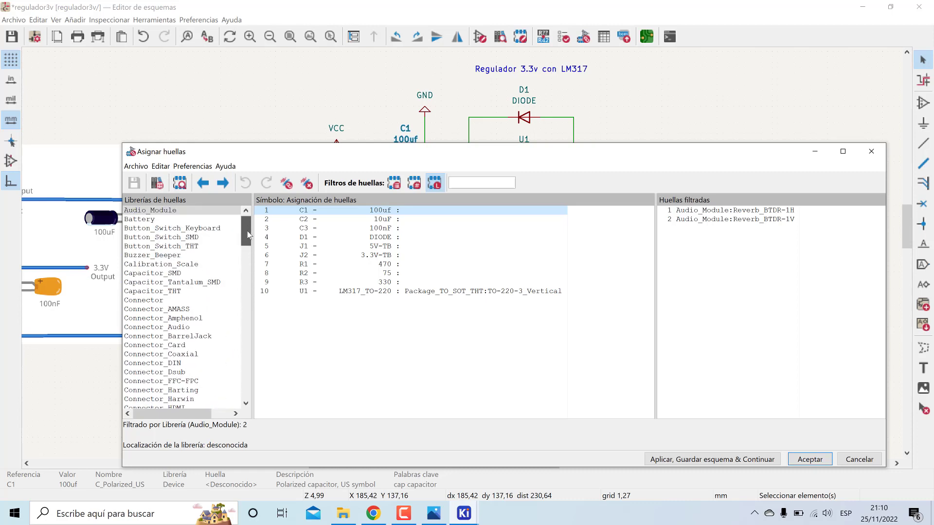
pyautogui.click(192, 292)
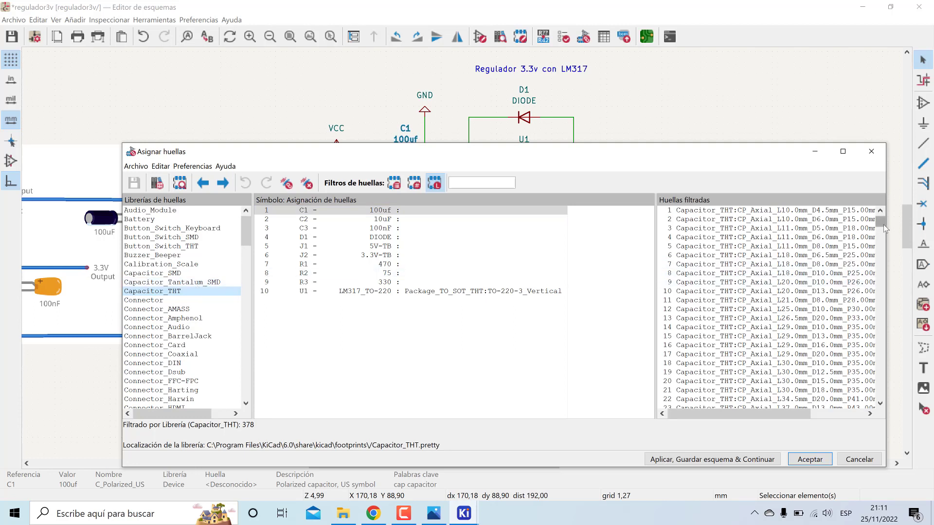
pyautogui.moveTo(881, 224); pyautogui.dragTo(883, 248)
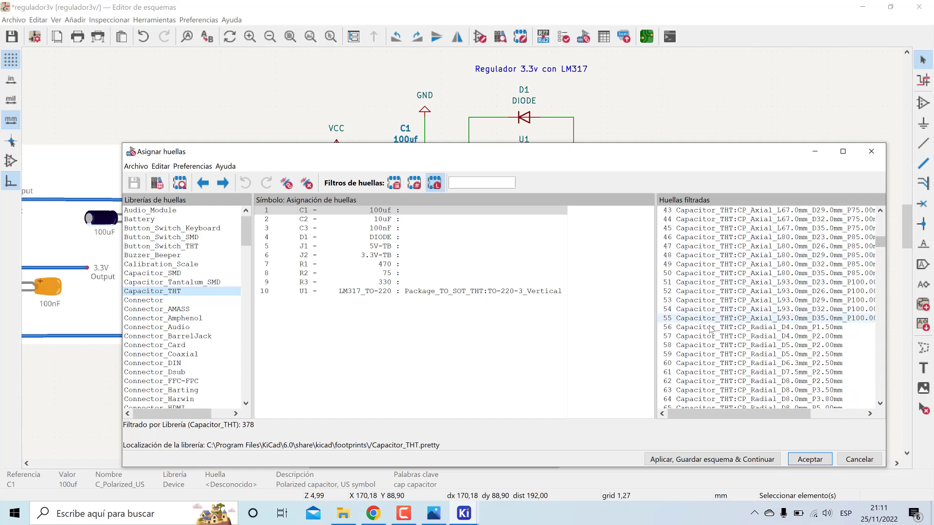
pyautogui.click(700, 354)
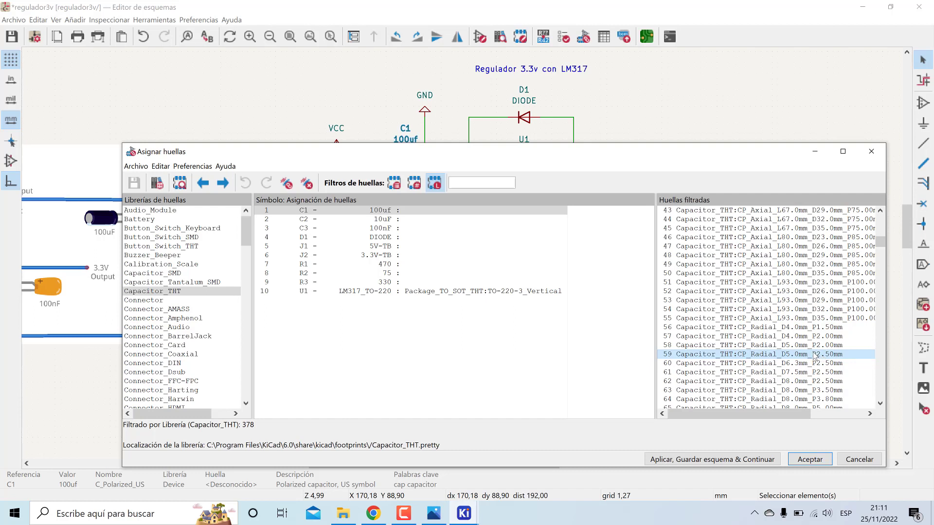
# Preview the CP_Radial_D35.0mm_P10.00mm_SnapIn footprint and inspect its 3D model from an angled view.
pyautogui.moveTo(793, 417); pyautogui.dragTo(809, 417)
pyautogui.scroll(-10, 806, 364)
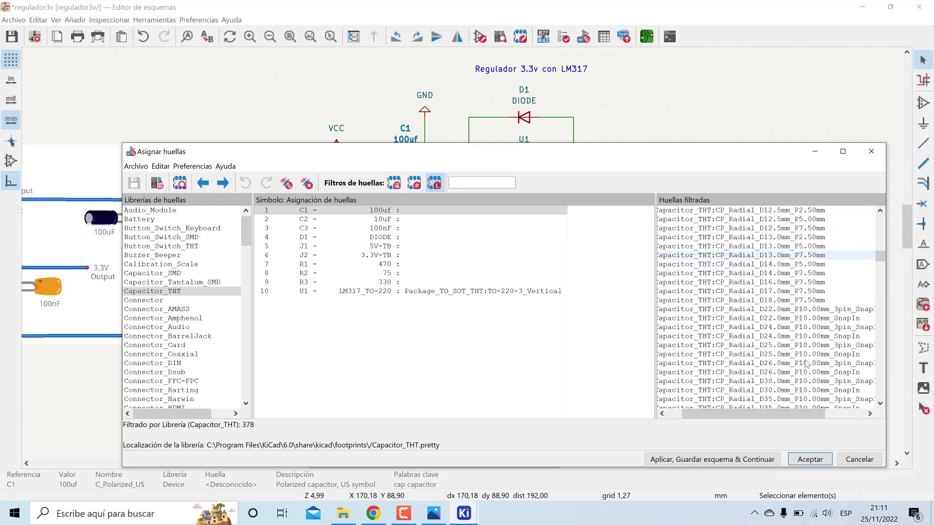
pyautogui.scroll(-3, 806, 364)
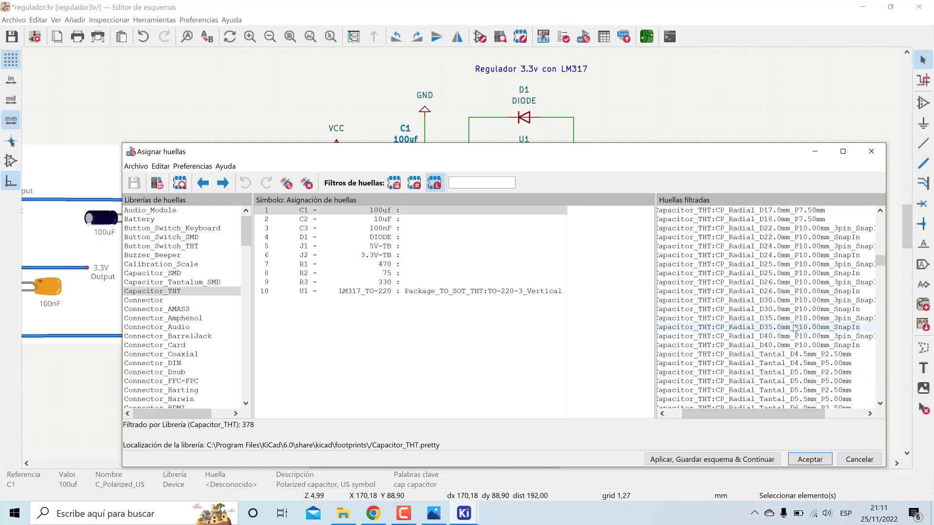
pyautogui.click(795, 328)
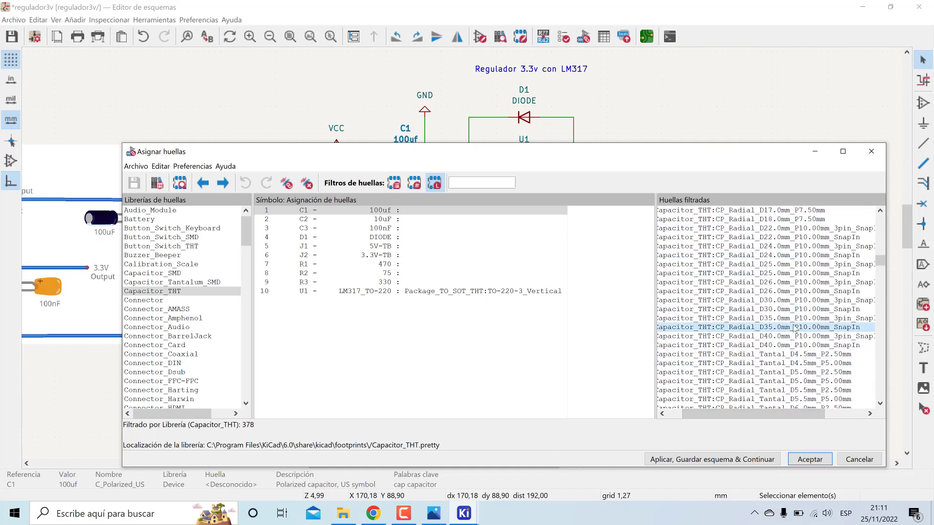
pyautogui.click(179, 183)
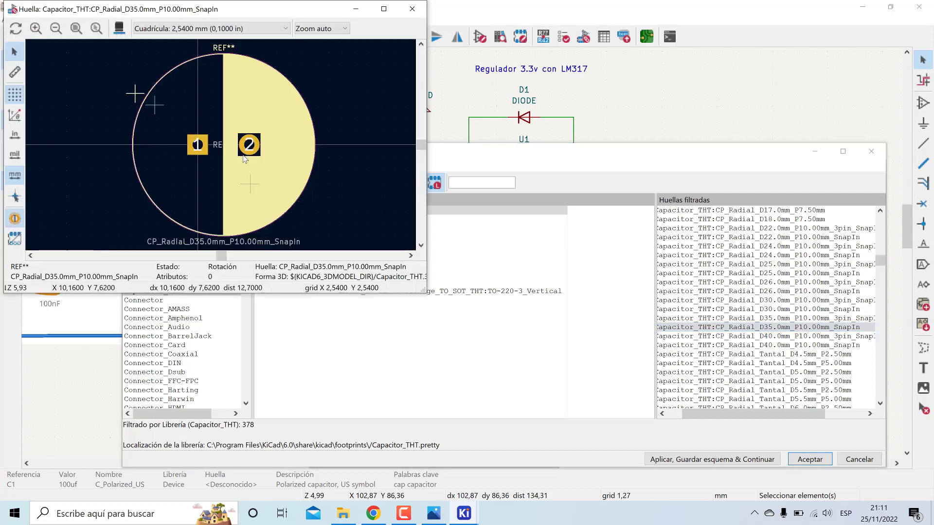
pyautogui.click(119, 29)
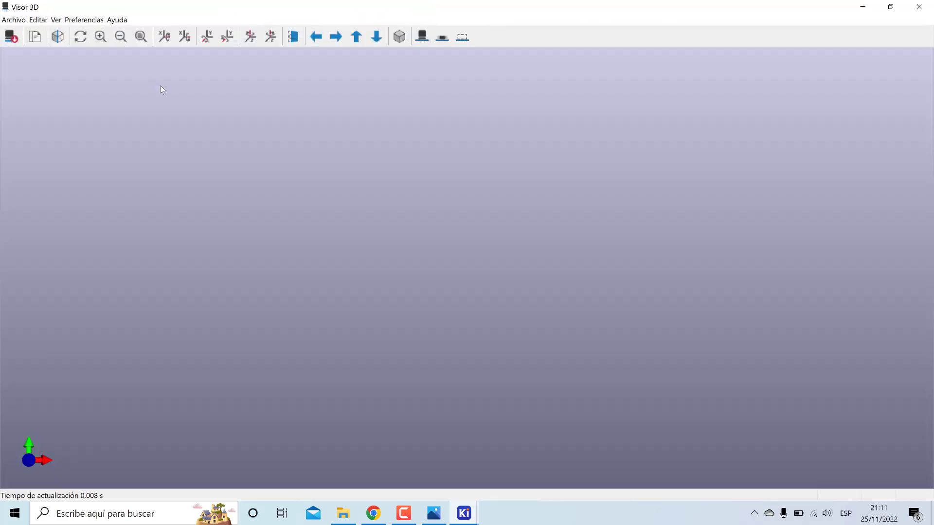
pyautogui.moveTo(632, 240); pyautogui.dragTo(564, 241)
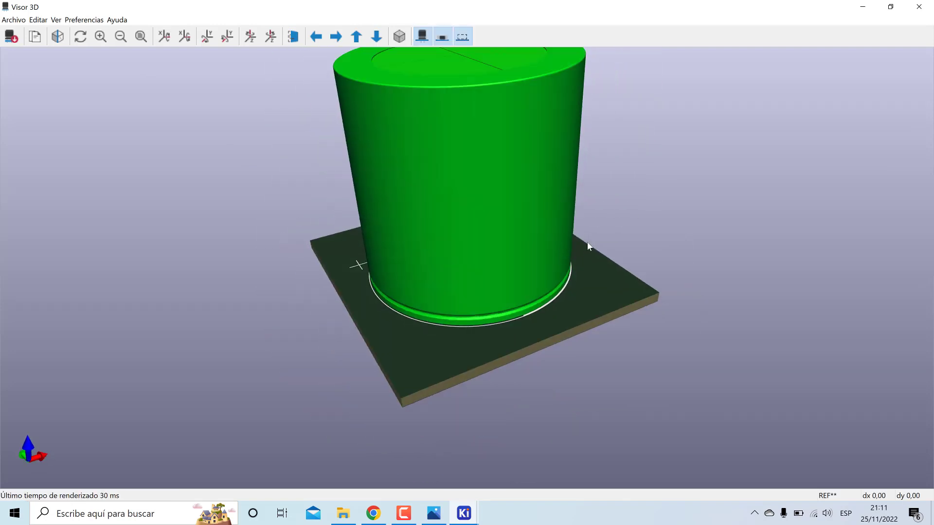
pyautogui.moveTo(540, 274); pyautogui.dragTo(559, 243)
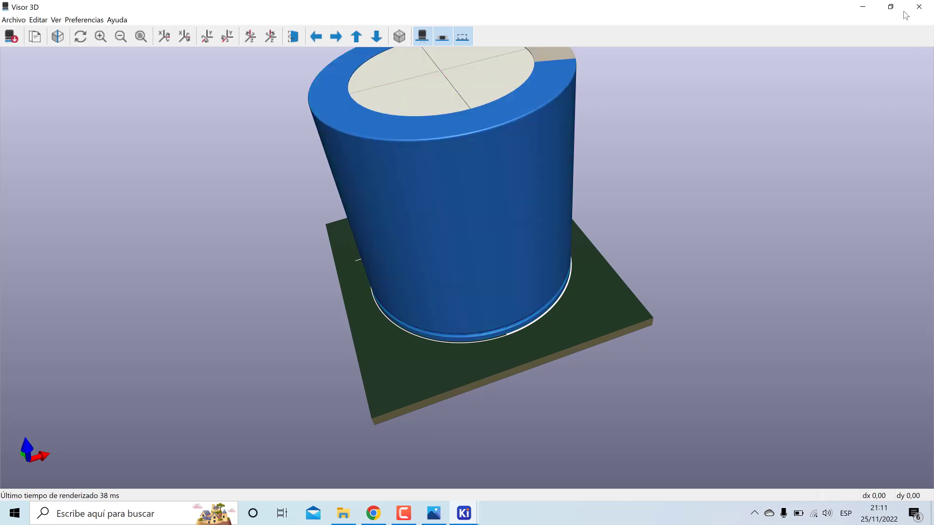
pyautogui.click(919, 7)
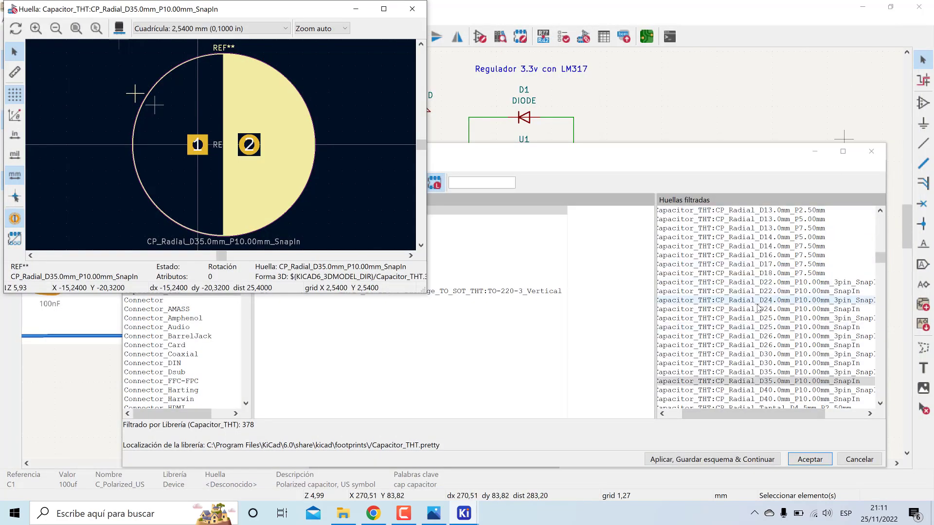
# Preview the CP_Radial_D5.0mm_P2.50mm footprint, inspect its 3D model, and close both viewers.
pyautogui.moveTo(731, 411); pyautogui.dragTo(693, 413)
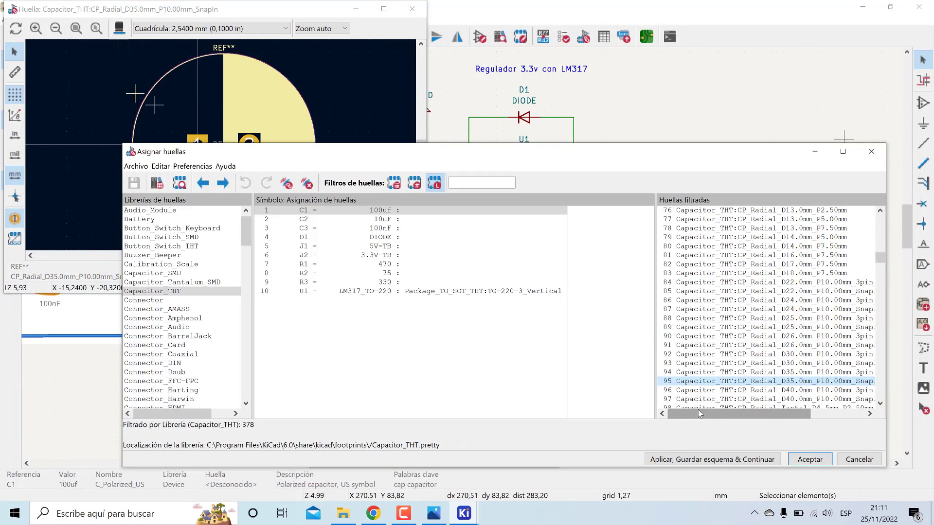
pyautogui.scroll(1, 737, 355)
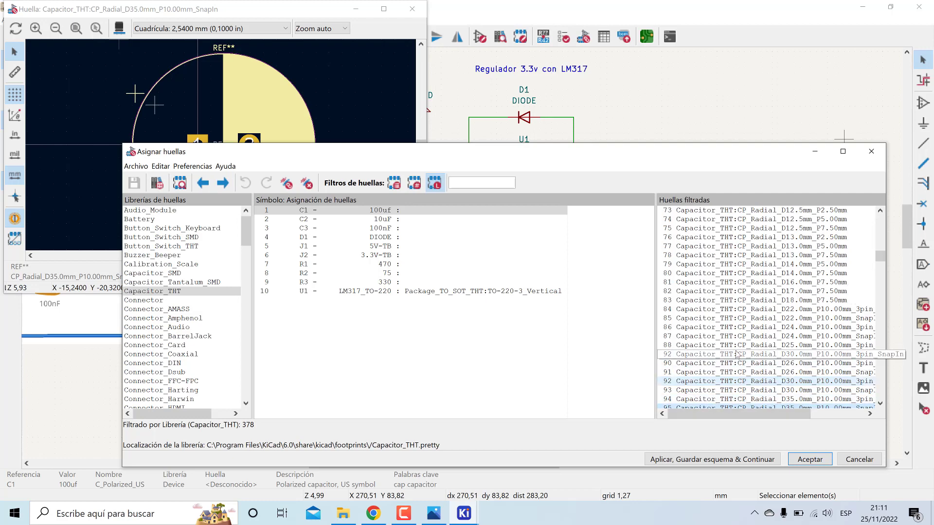
pyautogui.scroll(9, 737, 355)
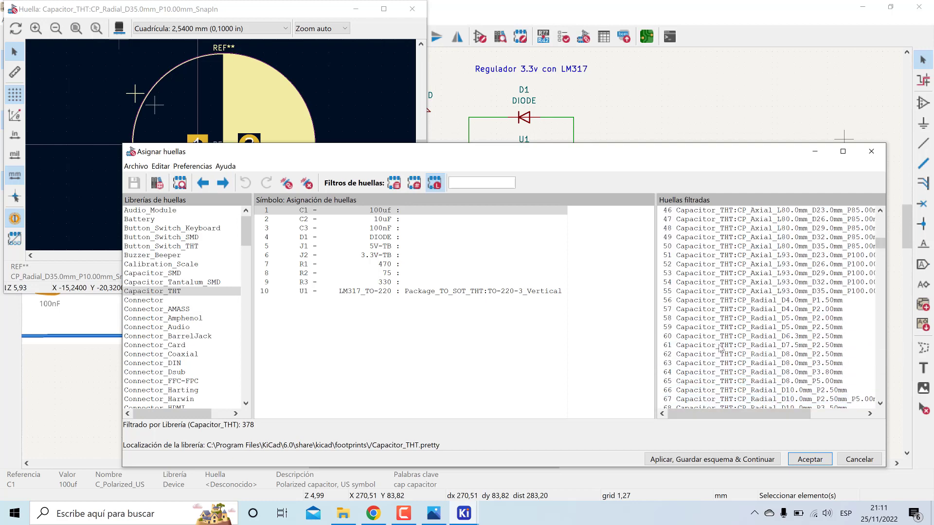
pyautogui.click(695, 327)
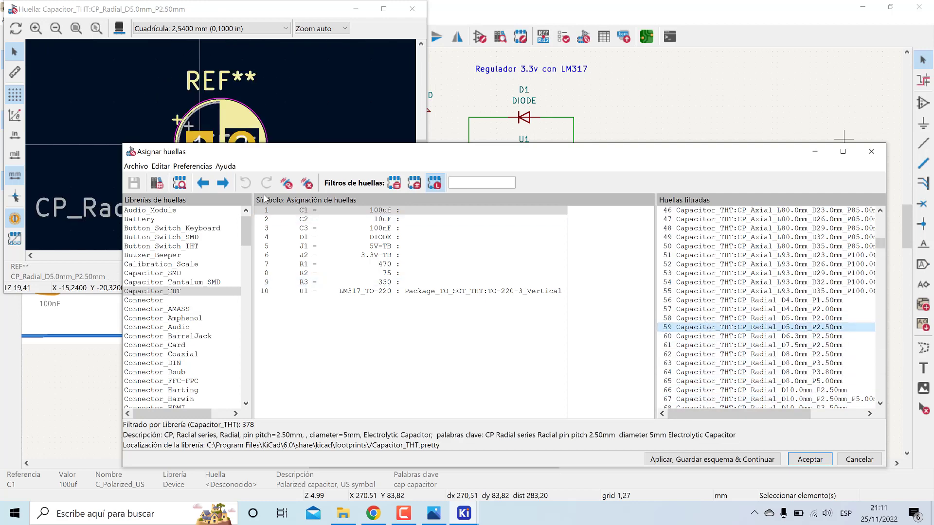
pyautogui.click(272, 21)
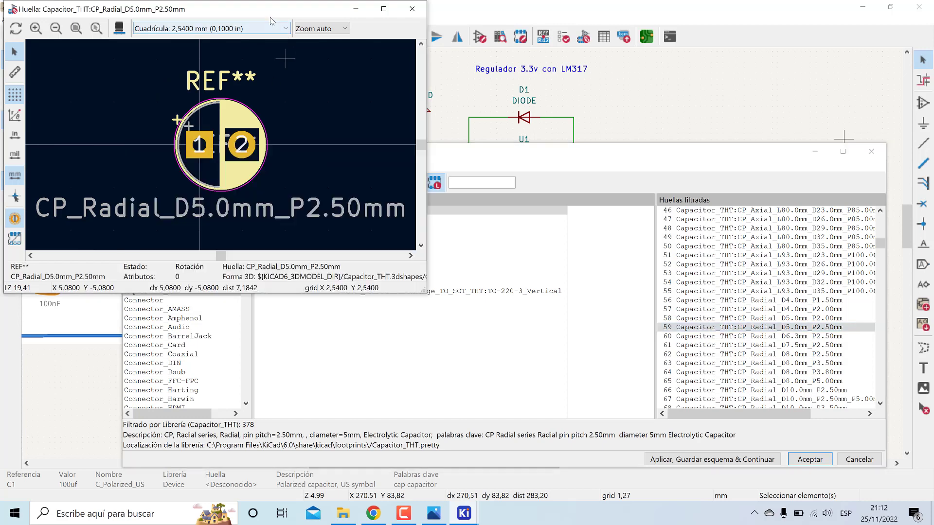
pyautogui.click(117, 30)
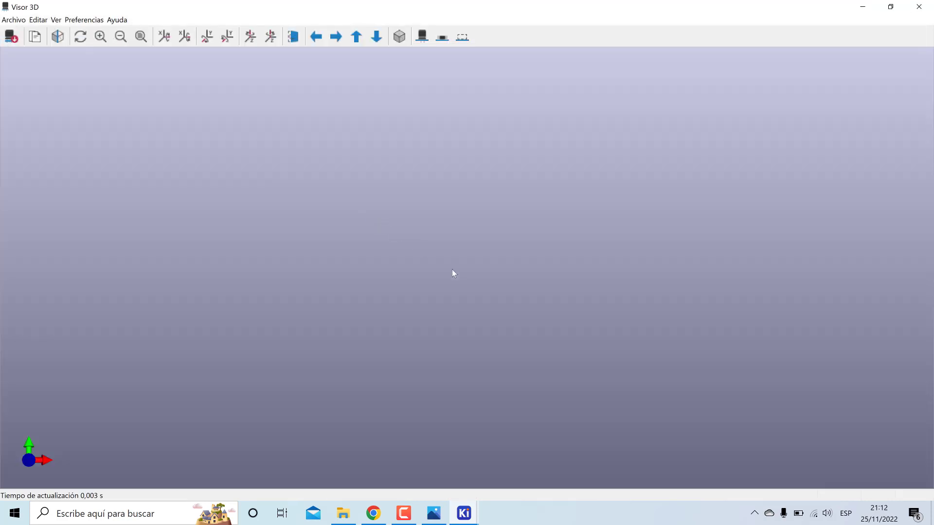
pyautogui.moveTo(516, 267); pyautogui.dragTo(581, 151)
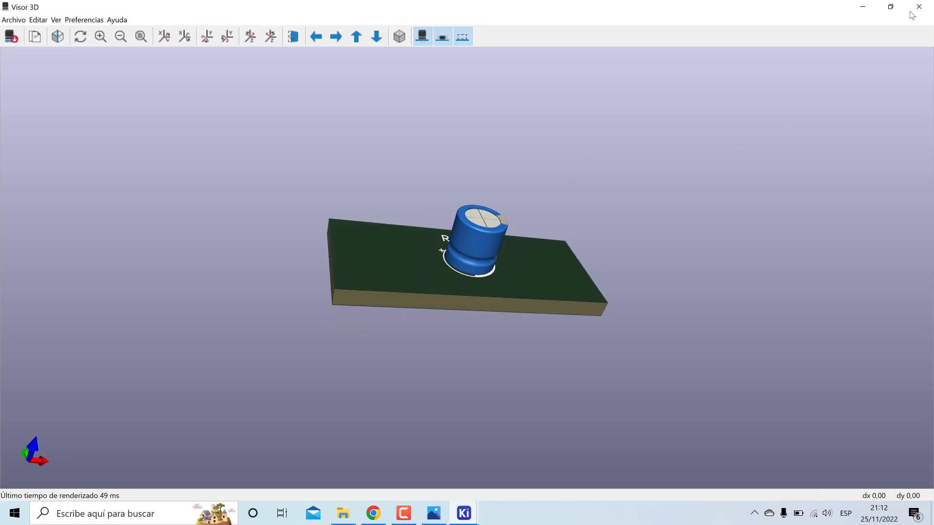
pyautogui.click(913, 10)
pyautogui.click(417, 7)
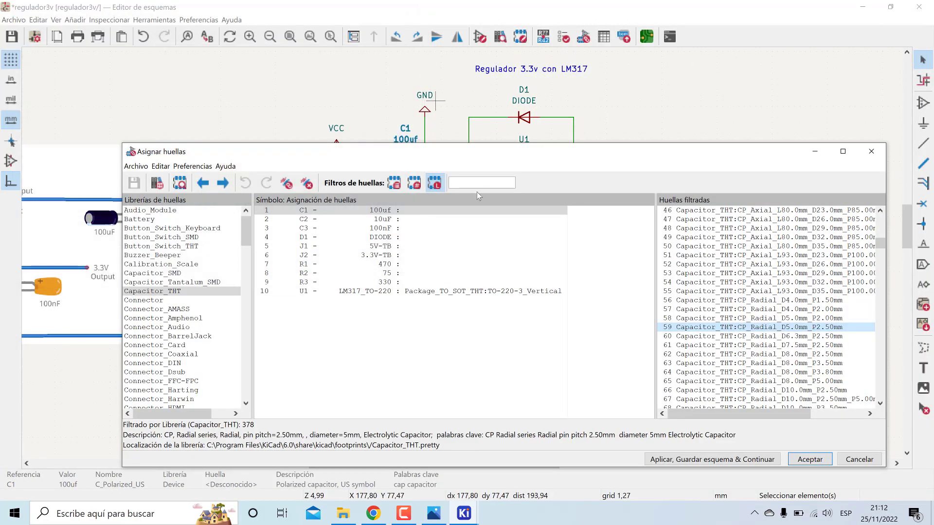
# Assign the CP_Radial_D5.0mm_P2.50mm footprint to capacitors C1 and C2.
pyautogui.doubleClick(694, 327)
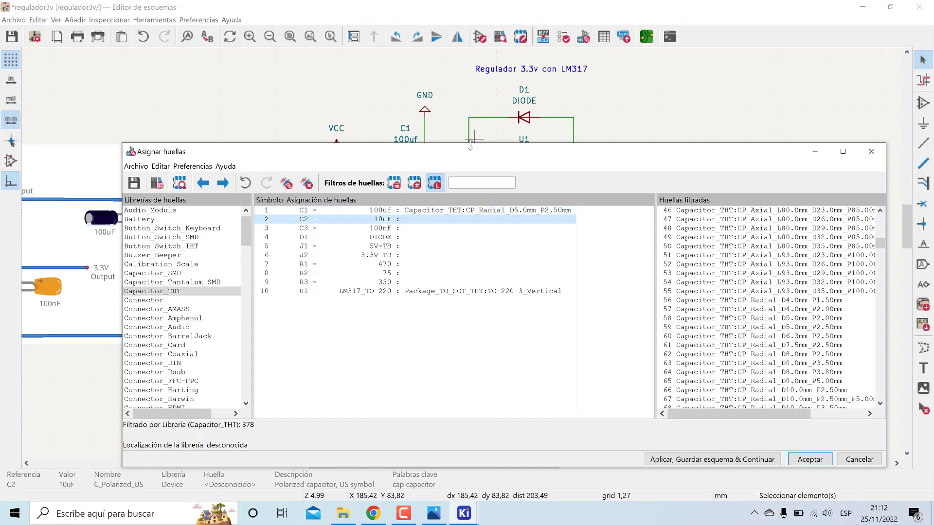
pyautogui.moveTo(471, 152); pyautogui.dragTo(468, 130)
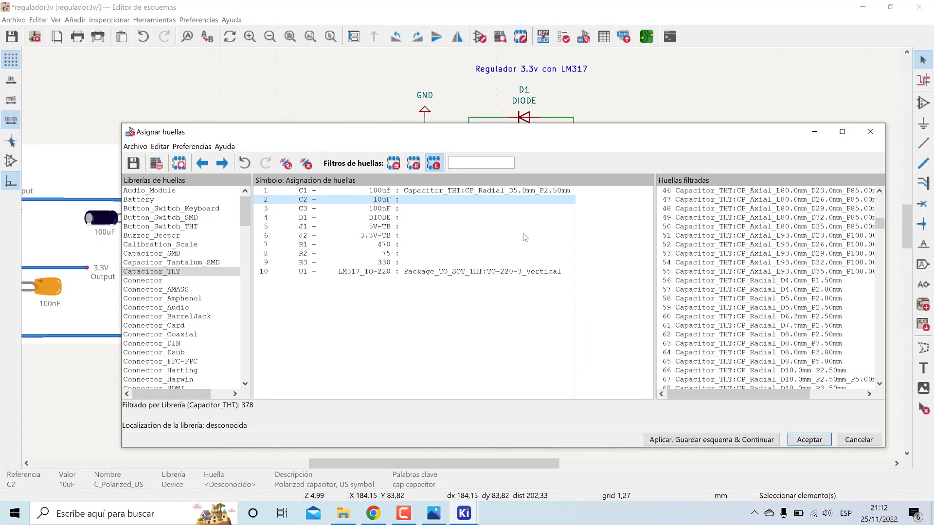
pyautogui.doubleClick(702, 307)
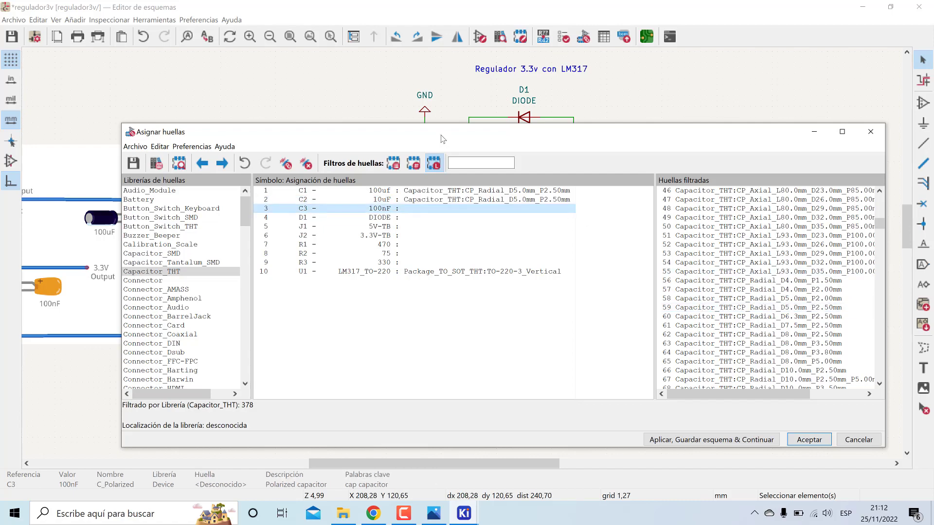
# Check the C_Disc_D7.5mm_W5.0mm_P5.00mm footprint and its 3D model, and assign it to capacitor C3.
pyautogui.moveTo(440, 134); pyautogui.dragTo(481, 183)
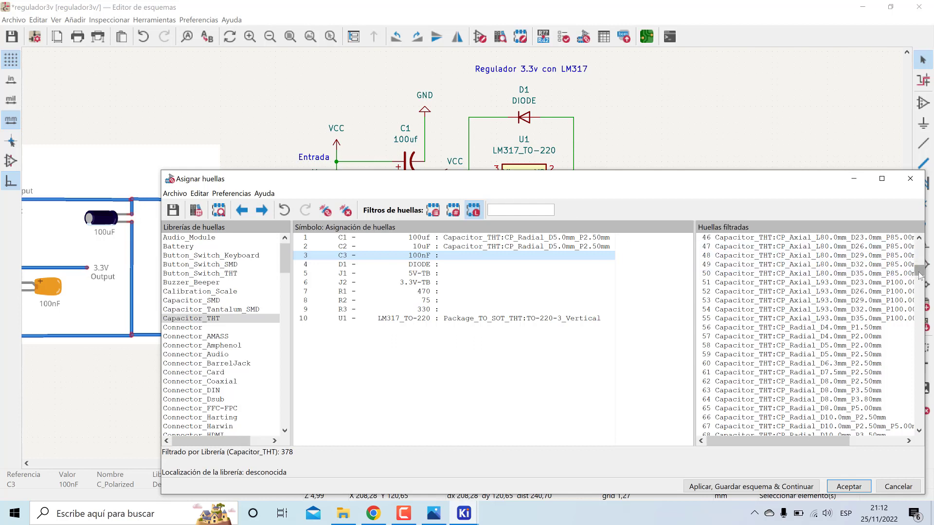
pyautogui.moveTo(919, 275); pyautogui.dragTo(913, 323)
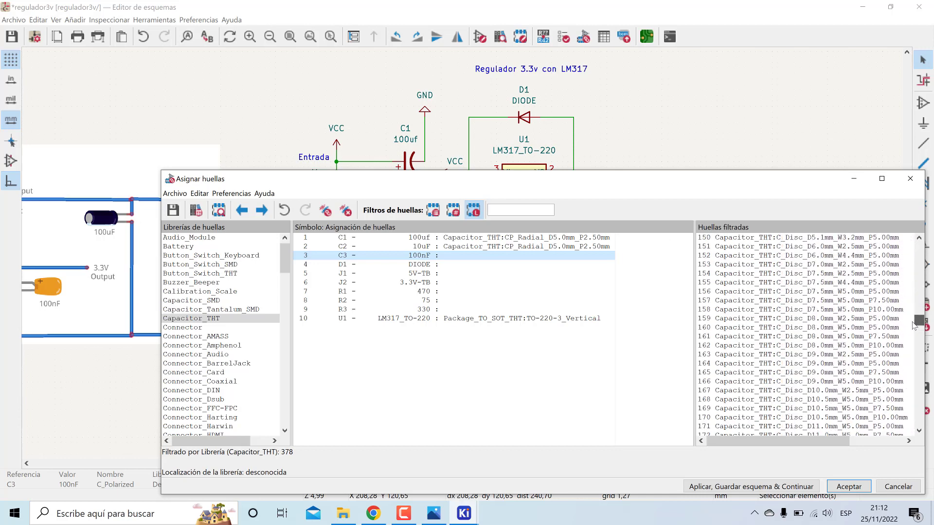
pyautogui.click(757, 293)
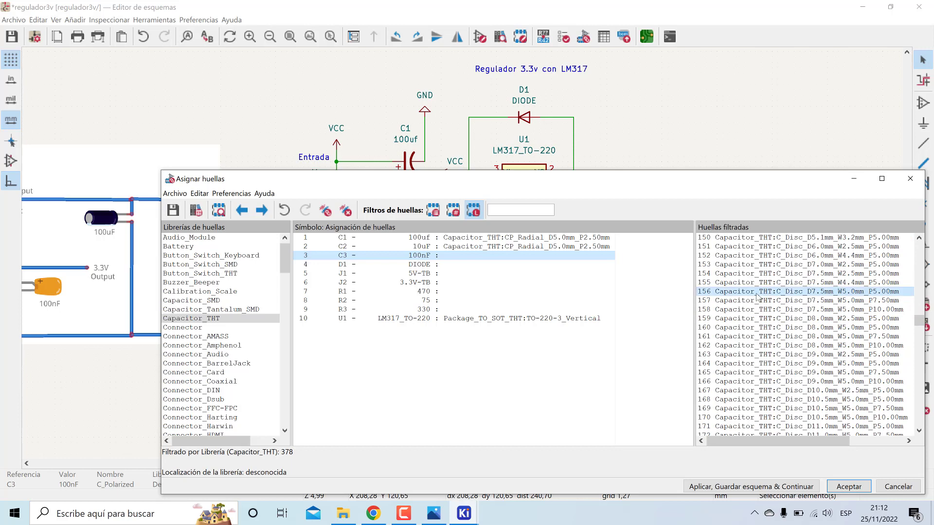
pyautogui.click(218, 211)
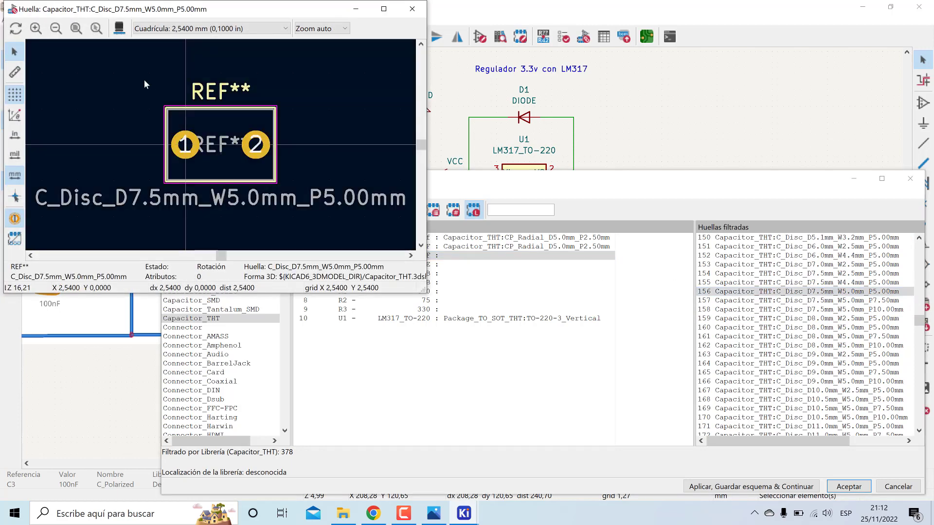
pyautogui.click(119, 28)
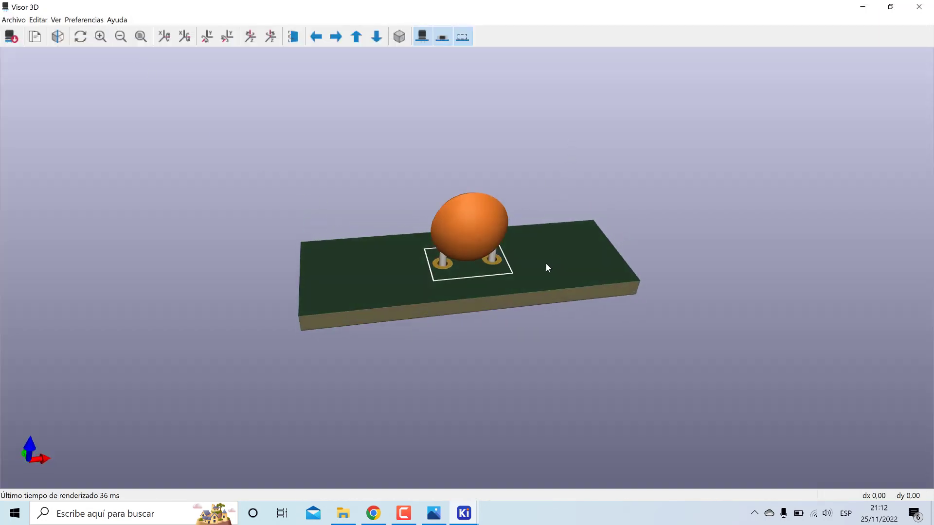
pyautogui.moveTo(546, 264)
pyautogui.mouseDown()
pyautogui.moveTo(513, 211)
pyautogui.moveTo(545, 265)
pyautogui.mouseUp()
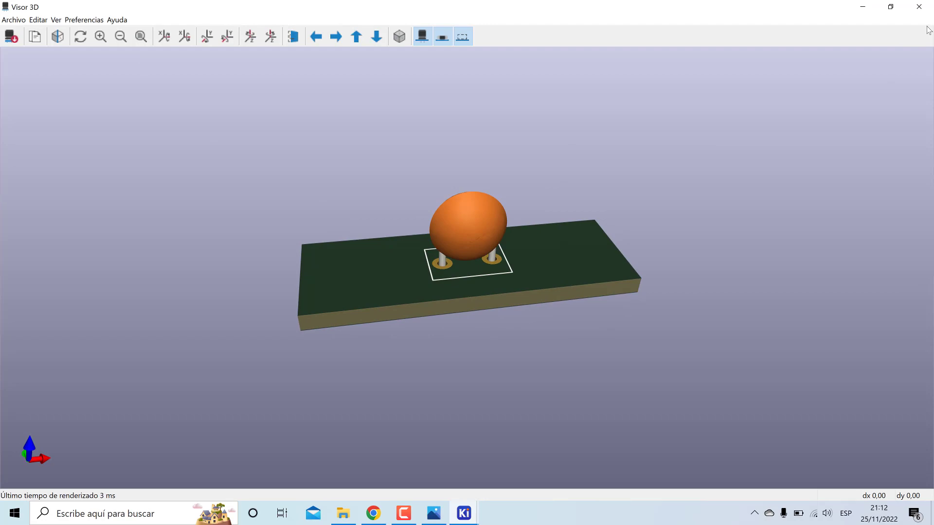
pyautogui.click(918, 7)
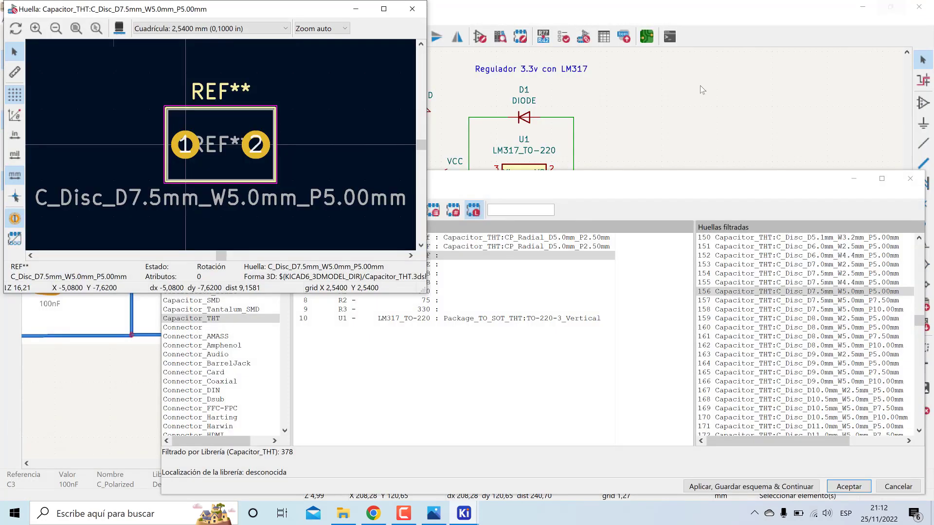
pyautogui.click(409, 10)
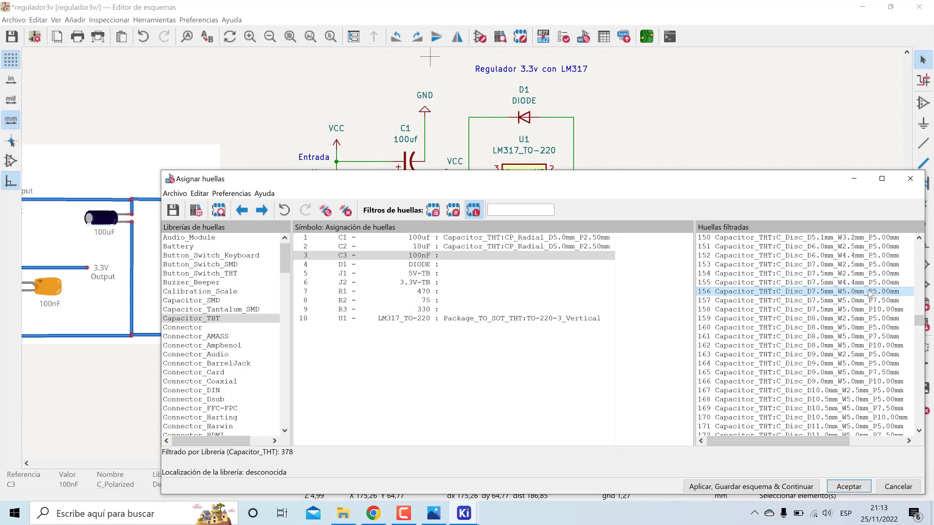
pyautogui.doubleClick(867, 293)
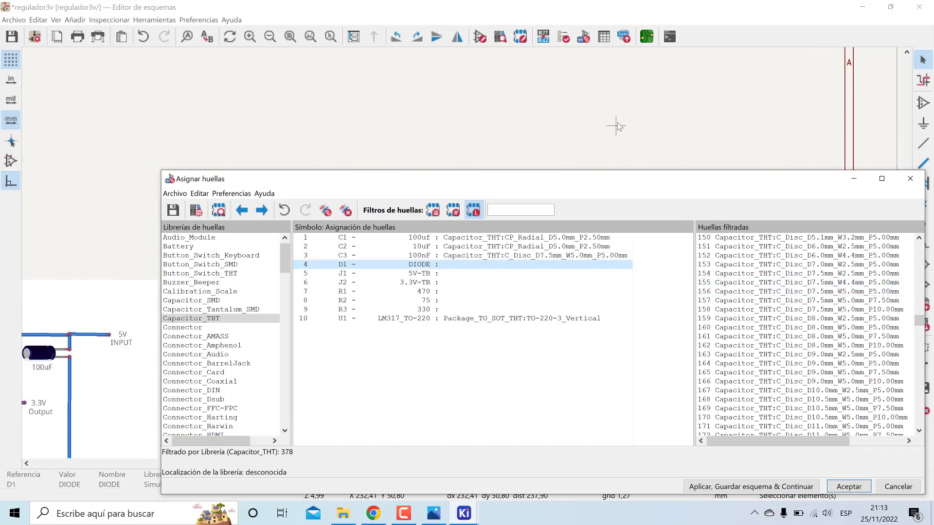
# Examine diode D1 and its connections in the schematic, and return to the footprint assignment window.
pyautogui.click(462, 267)
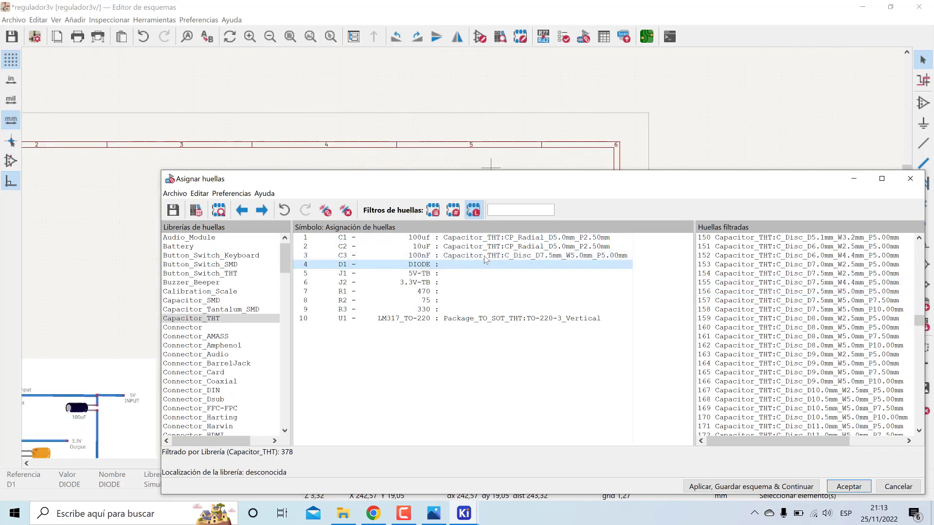
pyautogui.moveTo(491, 179); pyautogui.dragTo(470, 417)
pyautogui.scroll(-7, 462, 255)
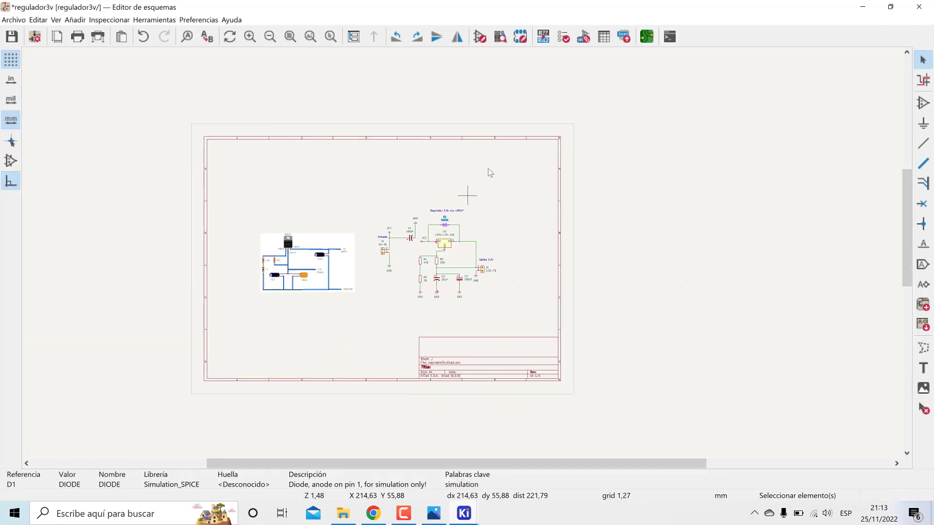
pyautogui.scroll(1, 486, 189)
pyautogui.scroll(1, 457, 254)
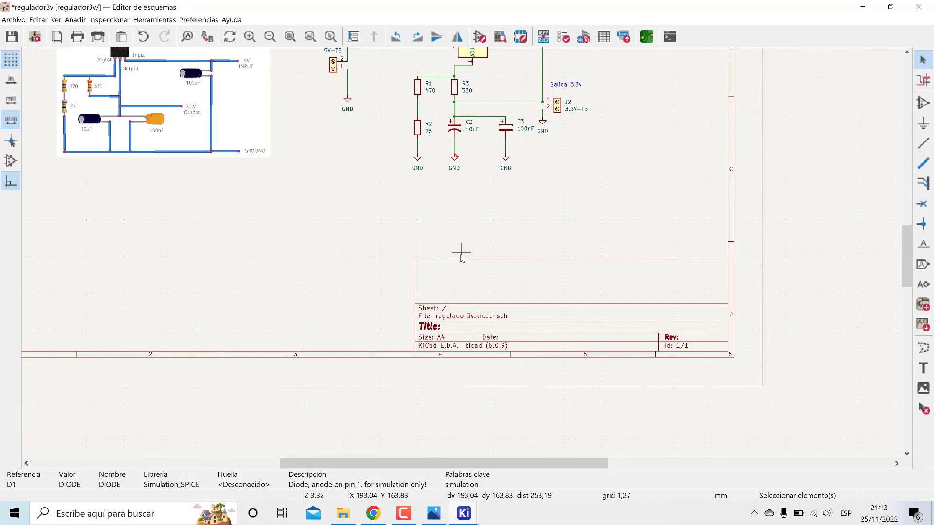
pyautogui.keyDown('shift'); pyautogui.scroll(2, 469, 179); pyautogui.keyUp('shift')
pyautogui.moveTo(464, 513)
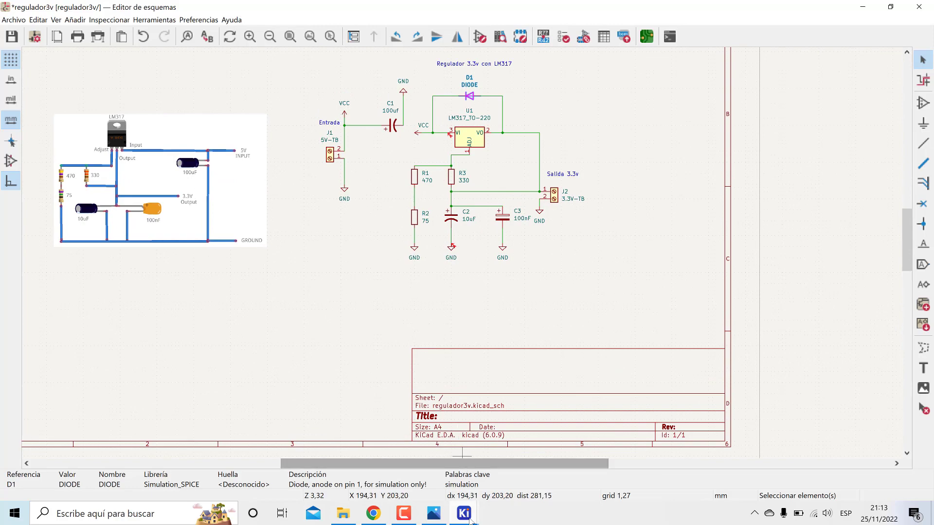
pyautogui.click(552, 470)
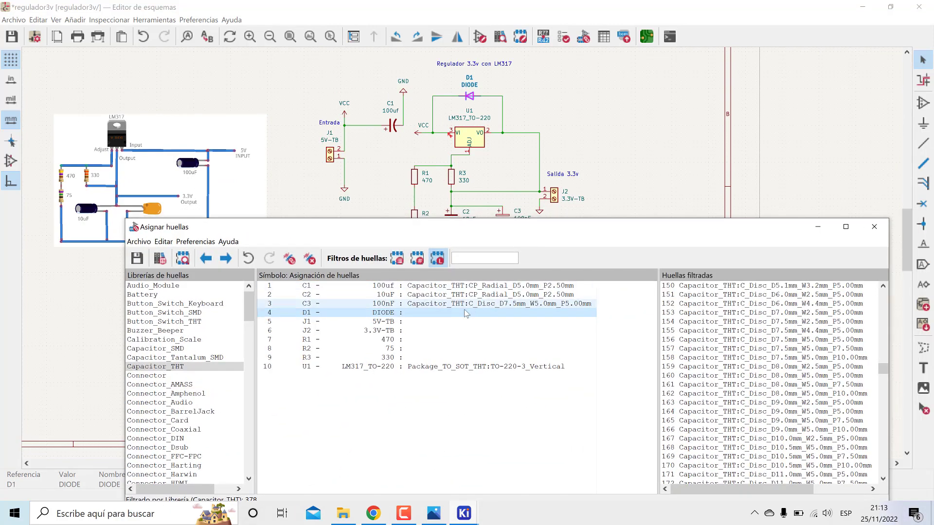
# Filter the available footprints for diode D1 by the Diode_THT library.
pyautogui.moveTo(395, 234); pyautogui.dragTo(424, 179)
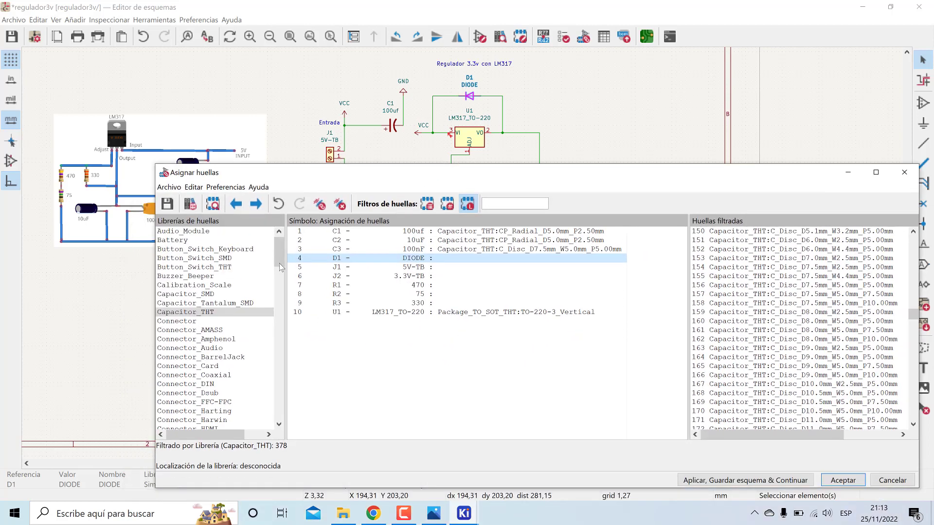
pyautogui.moveTo(280, 263); pyautogui.dragTo(279, 319)
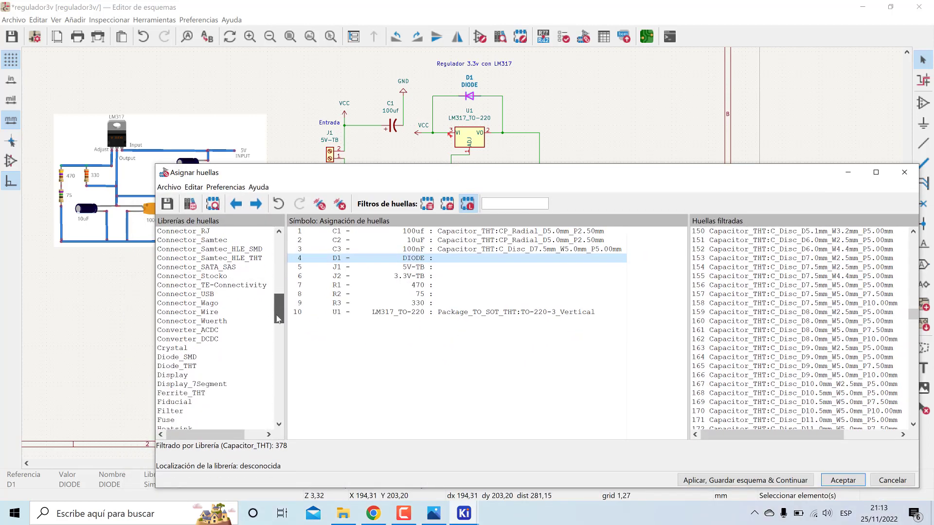
pyautogui.click(212, 366)
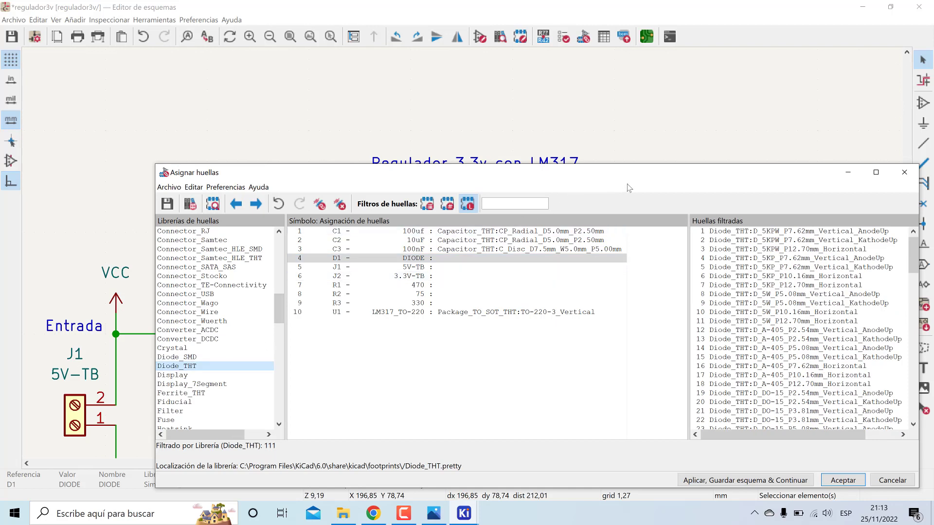
# Preview the D_DO-201AE_P12.70mm_Horizontal footprint from the Diode_THT library for diode D1.
pyautogui.moveTo(632, 175); pyautogui.dragTo(577, 288)
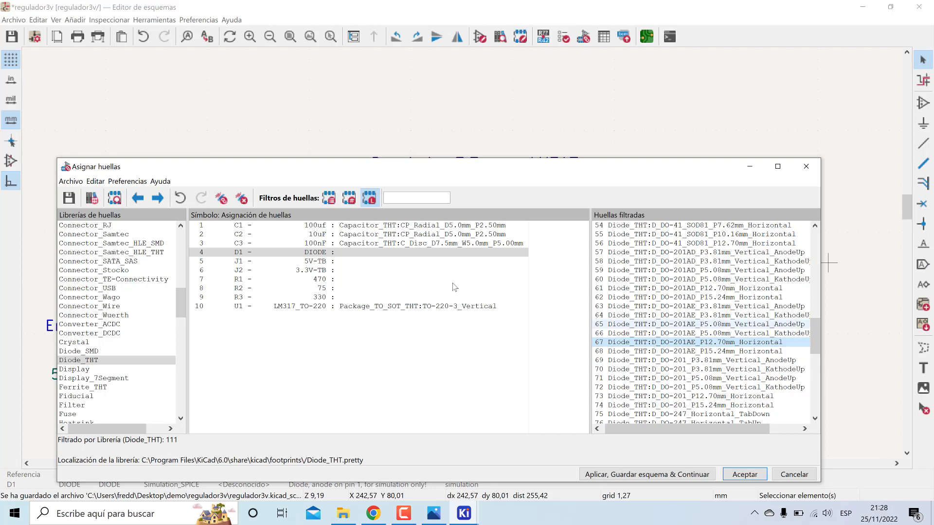
pyautogui.click(116, 198)
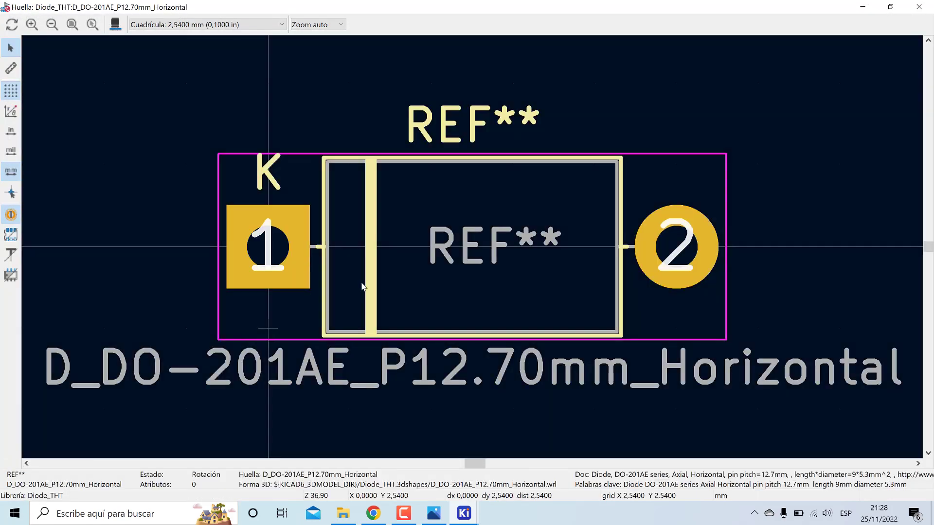
# Measure the distance between the previewed diode footprint's two pads and assign Diode_THT:D_DO-201AE_P12.70mm_Horizontal to D1.
pyautogui.scroll(-2, 382, 320)
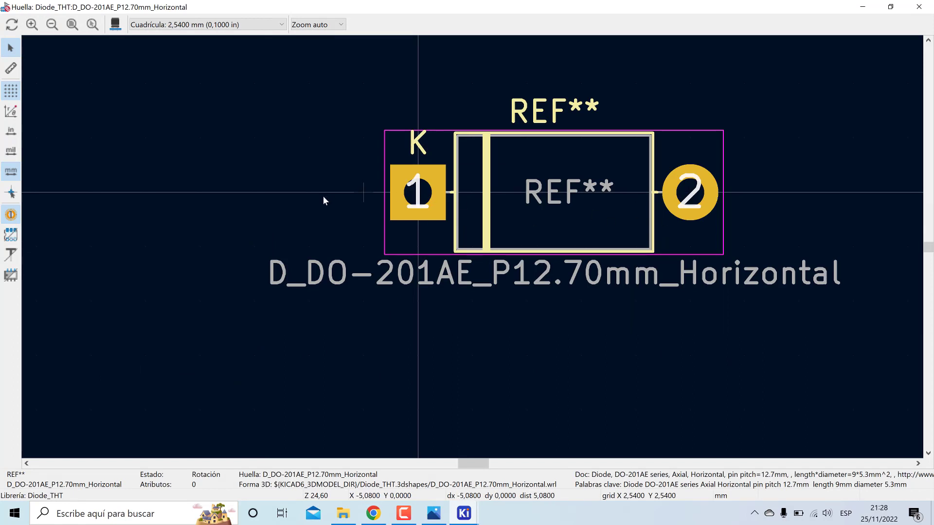
pyautogui.click(11, 70)
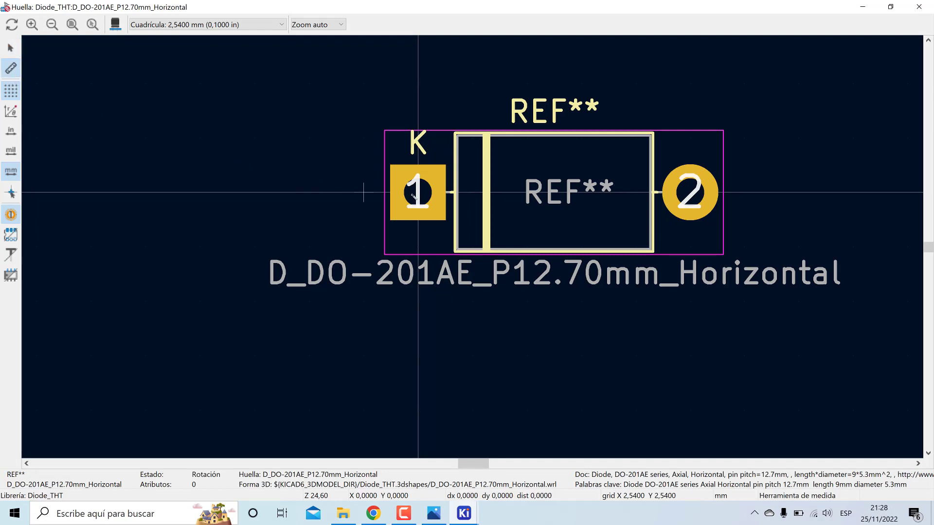
pyautogui.click(418, 192)
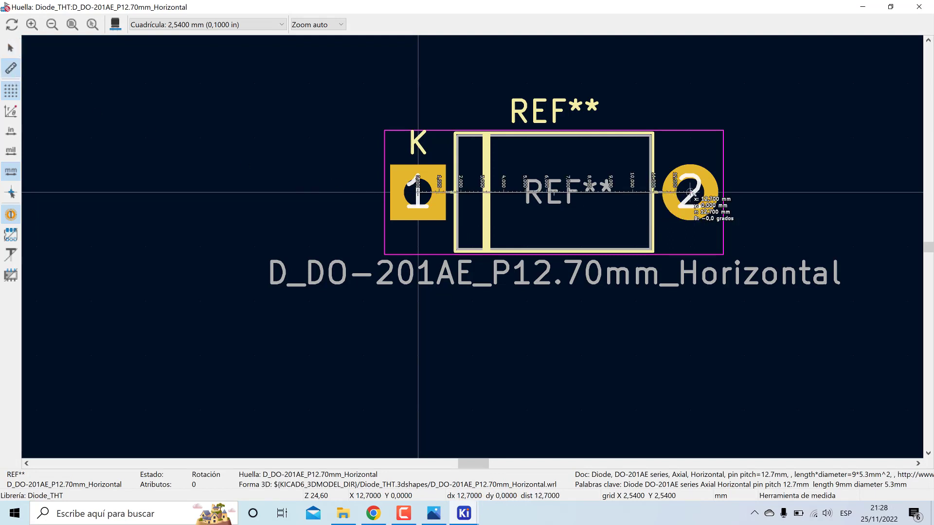
pyautogui.press('Escape')
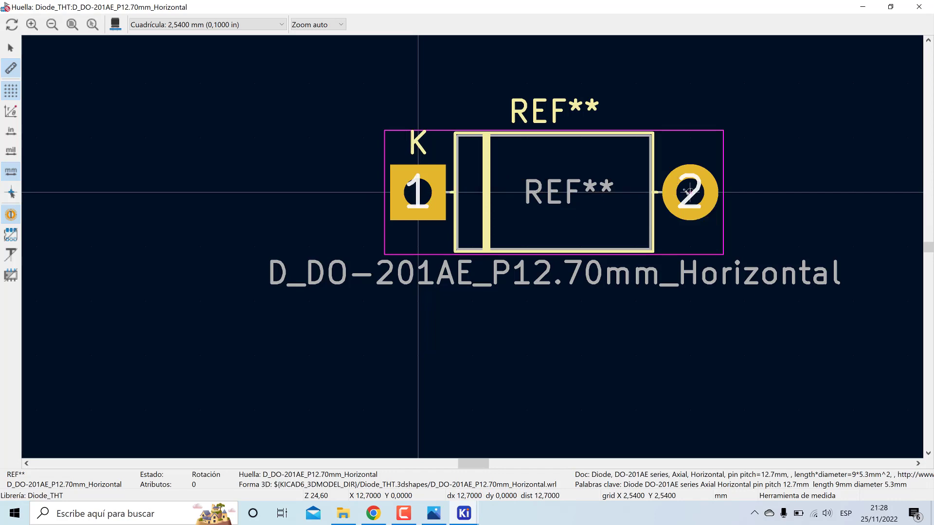
pyautogui.click(919, 6)
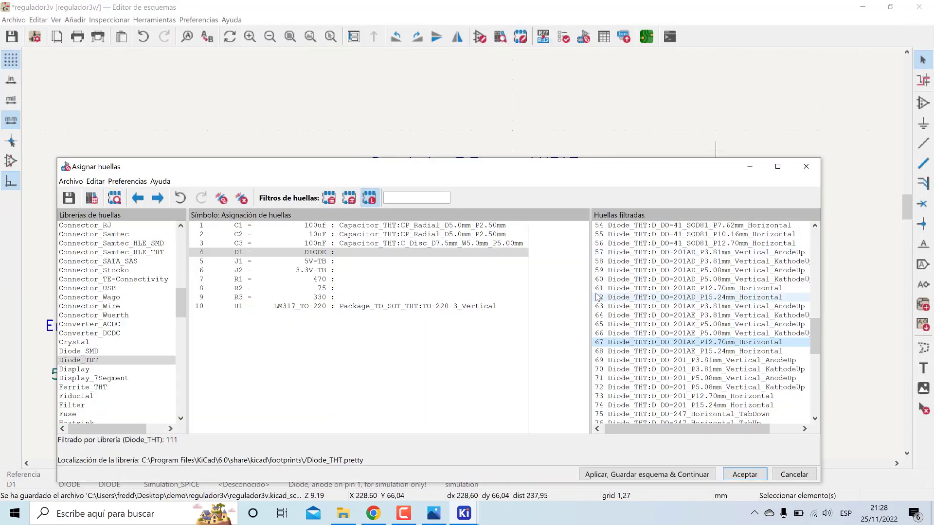
pyautogui.doubleClick(670, 343)
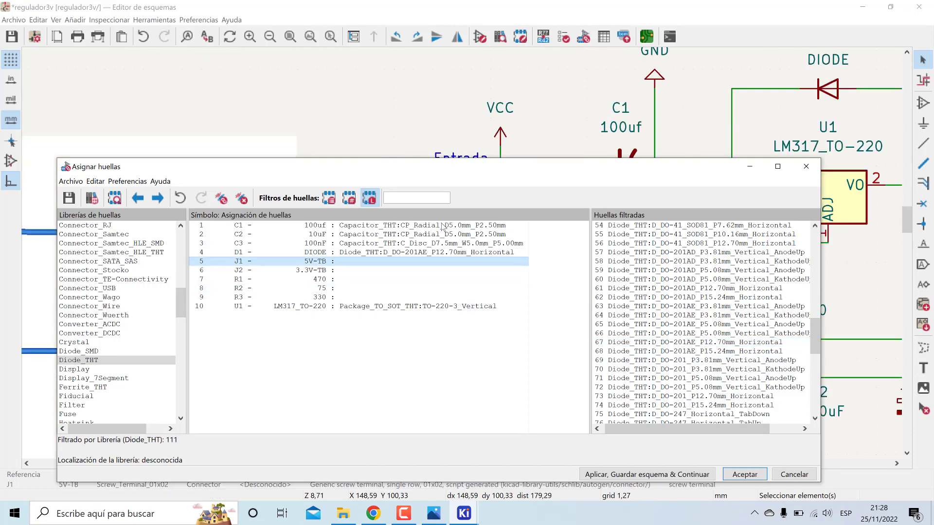
# Assign the TerminalBlock_bornier-2_P5.08mm footprint from the TerminalBlock library to connectors J1 and J2.
pyautogui.moveTo(482, 166); pyautogui.dragTo(494, 202)
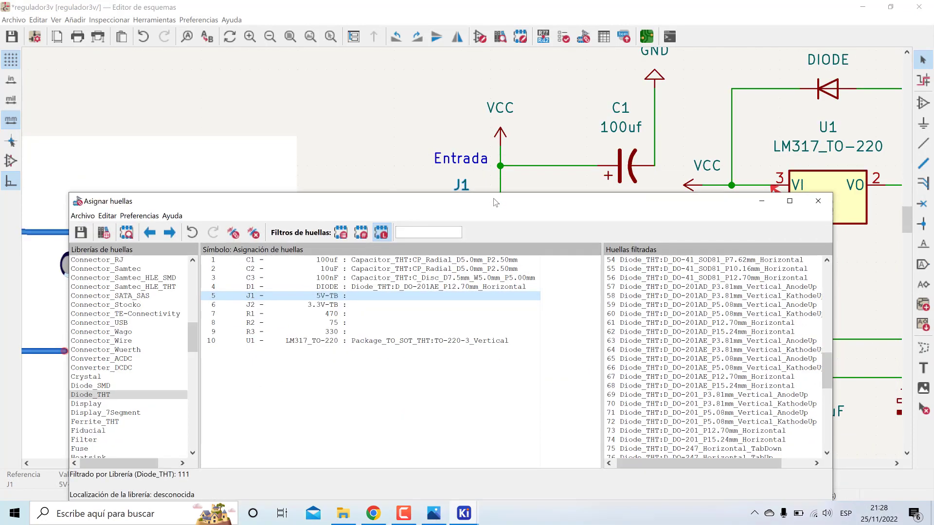
pyautogui.scroll(-13, 137, 347)
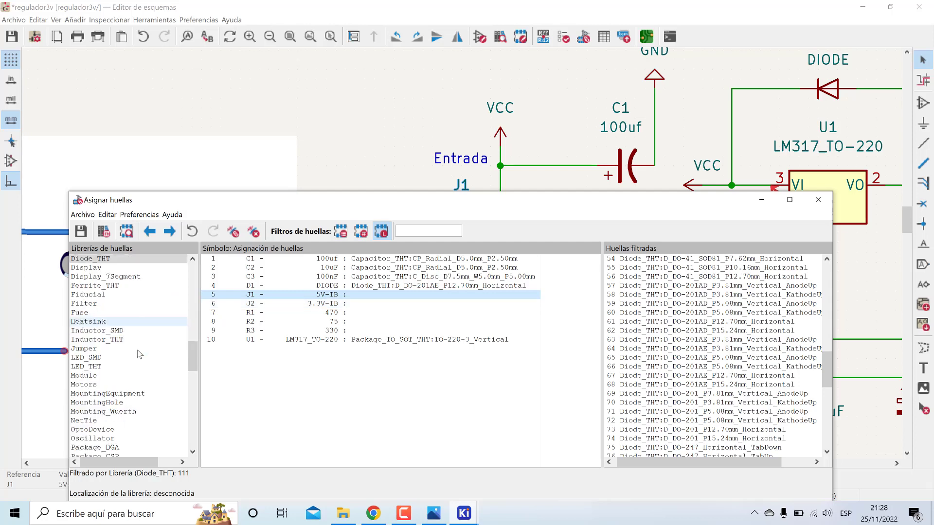
pyautogui.scroll(-8, 139, 355)
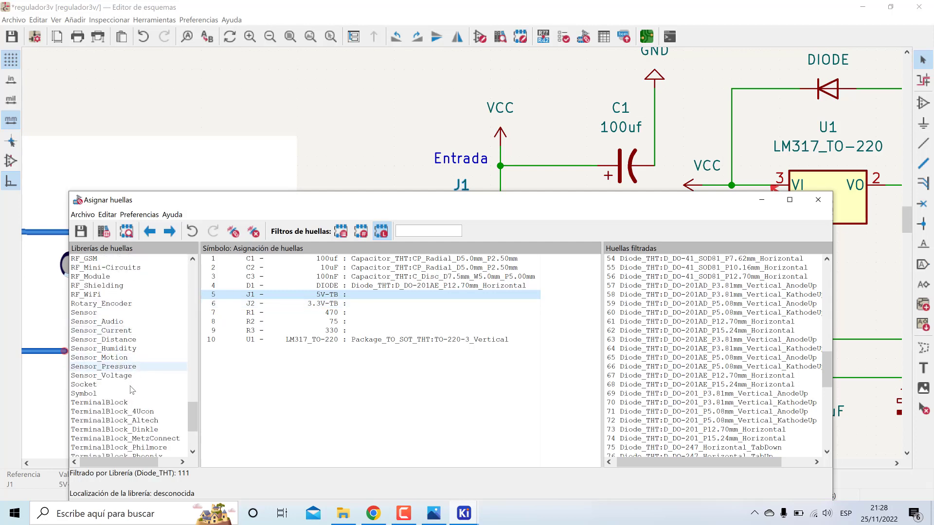
pyautogui.click(129, 402)
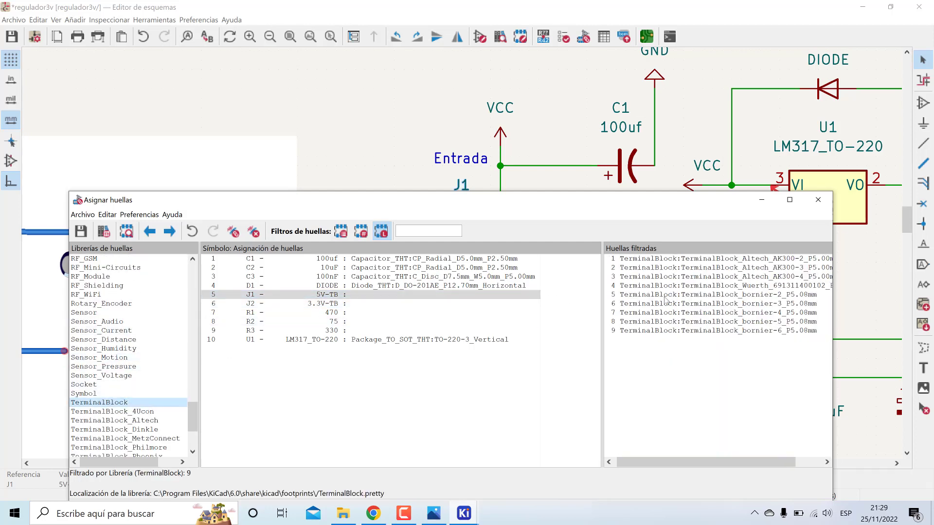
pyautogui.click(694, 295)
pyautogui.doubleClick(695, 295)
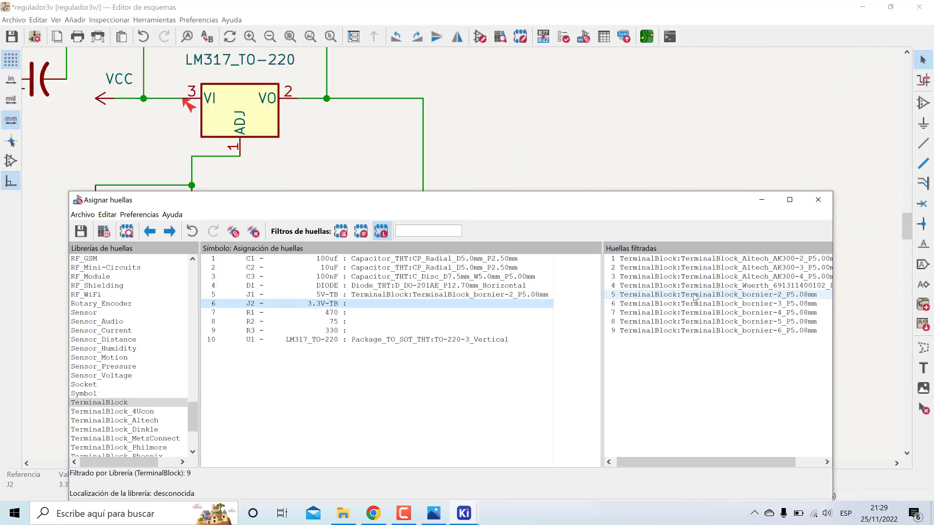
pyautogui.doubleClick(695, 296)
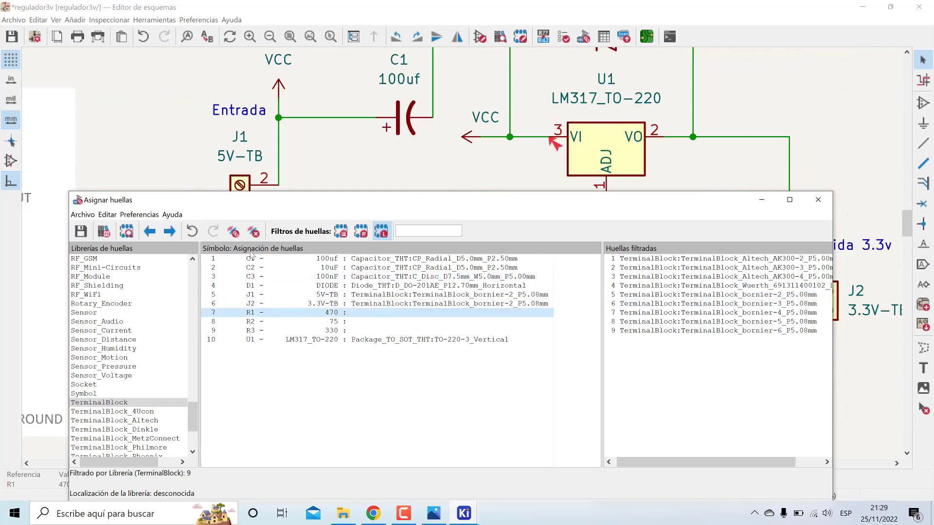
# Find and select the R_Axial_DIN0309_L9.0mm_D3.2mm_P12.70mm_Horizontal footprint in the Resistor_THT library for R1.
pyautogui.moveTo(274, 213); pyautogui.dragTo(287, 157)
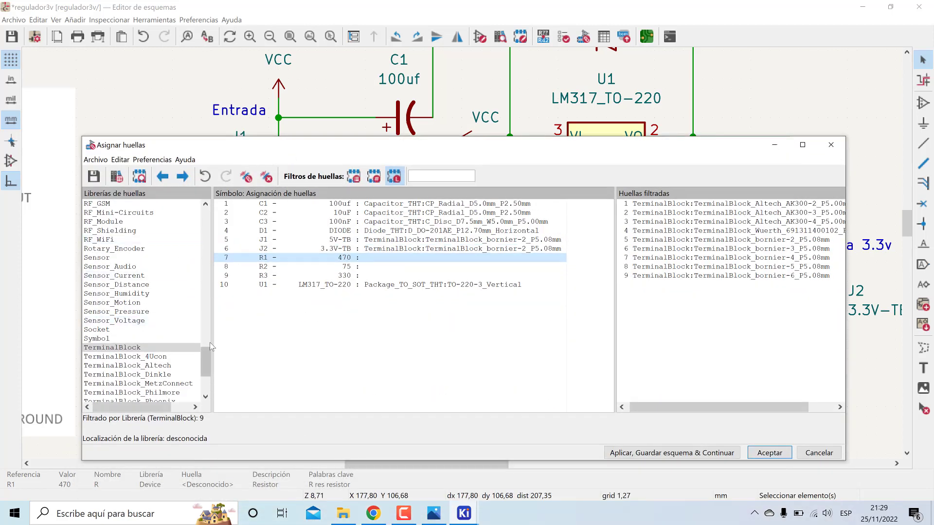
pyautogui.moveTo(204, 357)
pyautogui.mouseDown()
pyautogui.moveTo(201, 274)
pyautogui.moveTo(190, 353)
pyautogui.mouseUp()
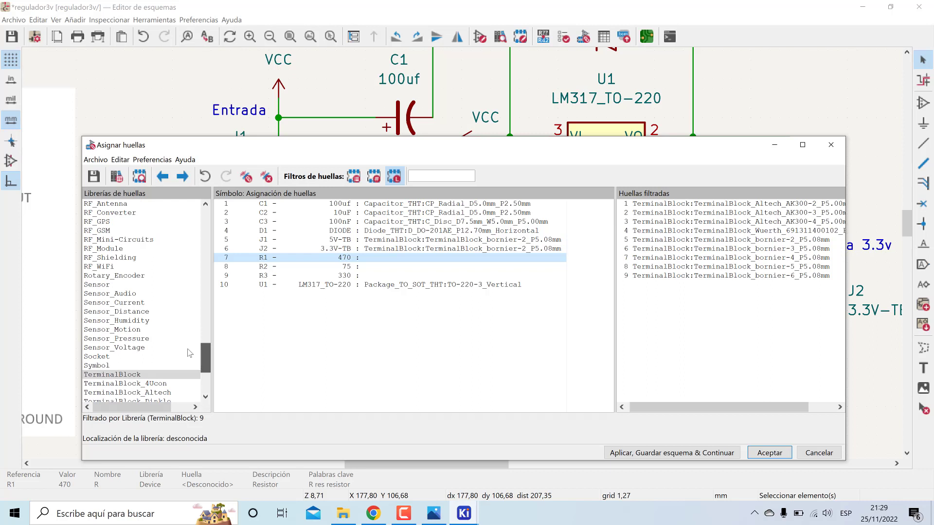
pyautogui.moveTo(189, 352); pyautogui.dragTo(196, 327)
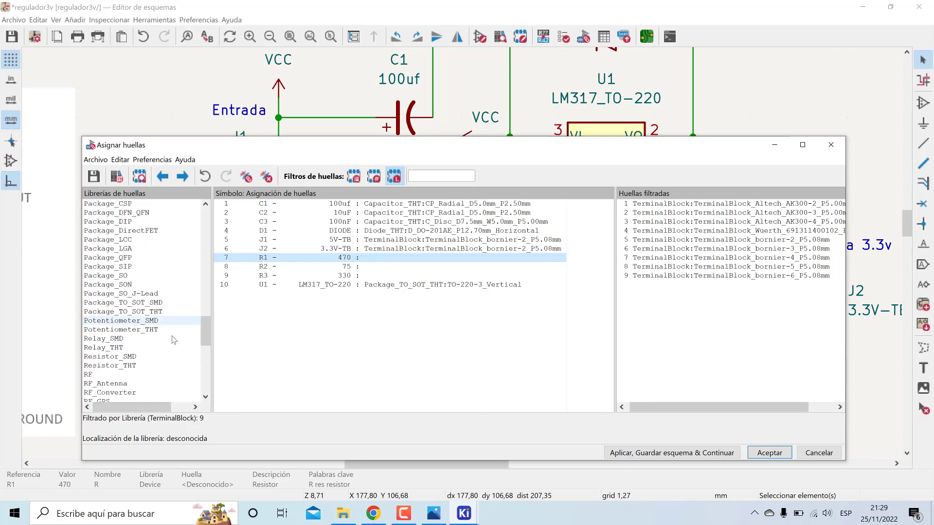
pyautogui.click(128, 366)
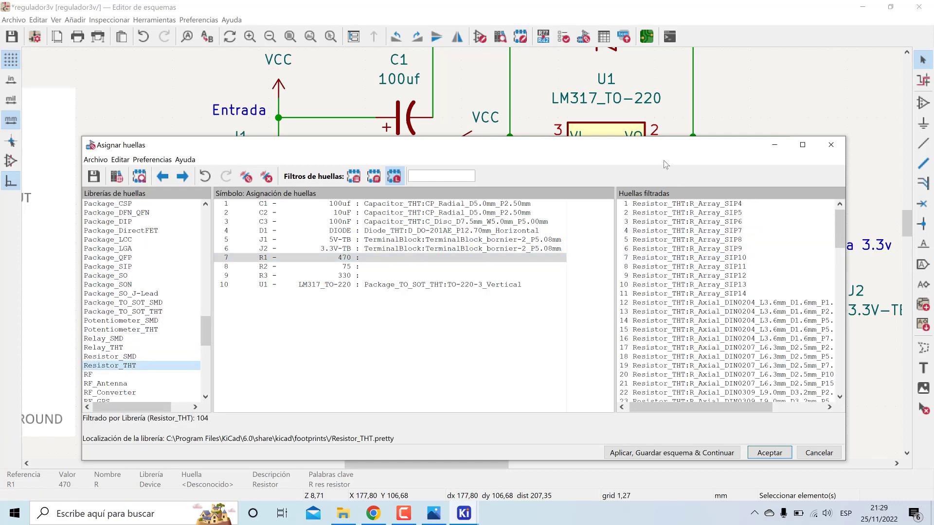
pyautogui.moveTo(660, 151); pyautogui.dragTo(545, 147)
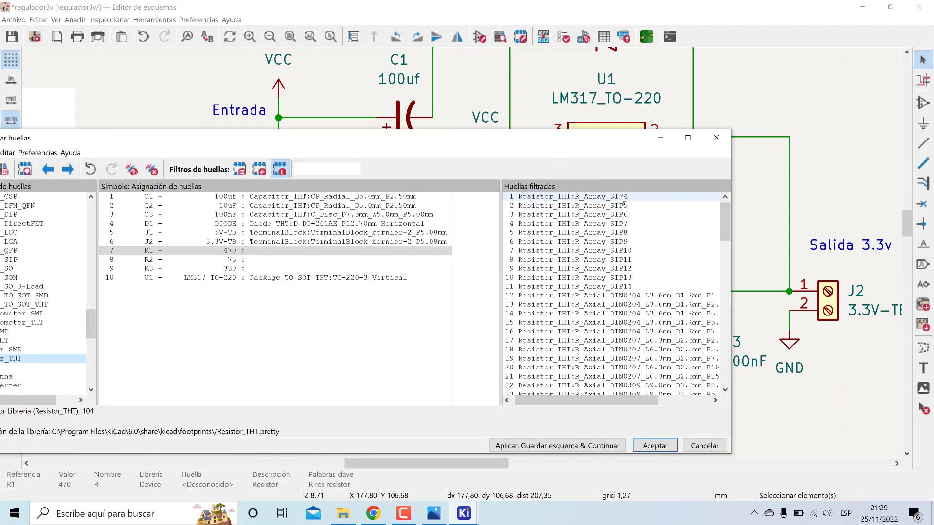
pyautogui.moveTo(725, 220); pyautogui.dragTo(725, 236)
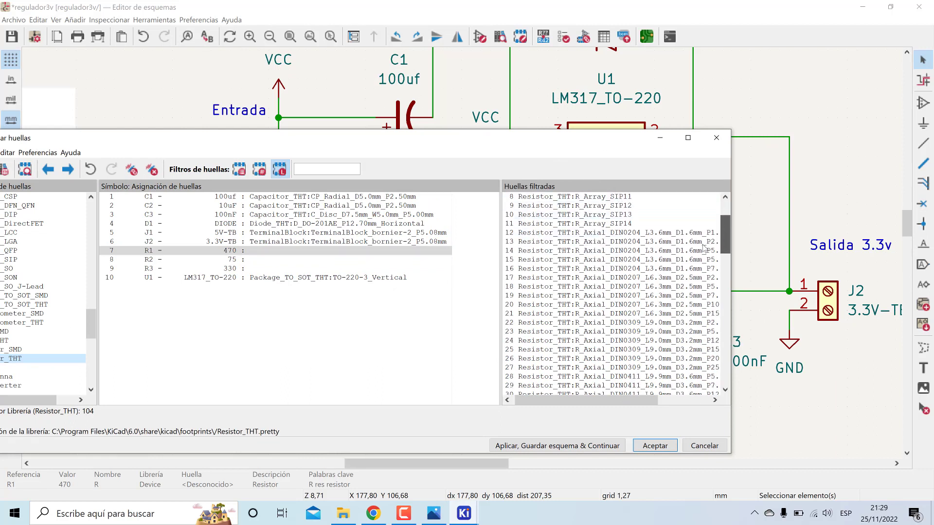
pyautogui.click(586, 342)
pyautogui.moveTo(628, 401); pyautogui.dragTo(654, 401)
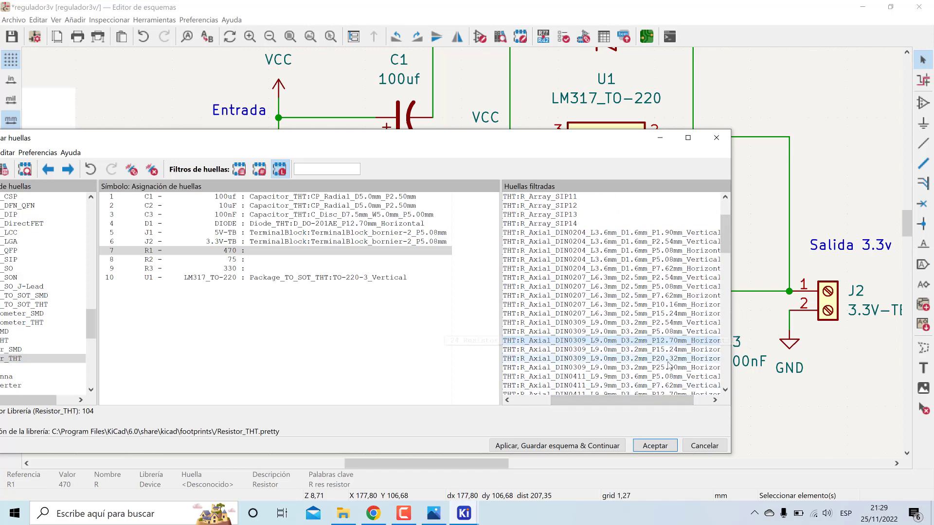
# Preview the selected axial resistor footprint for R1, inspect its 3D model from another angle, and close both viewers.
pyautogui.moveTo(173, 144); pyautogui.dragTo(261, 140)
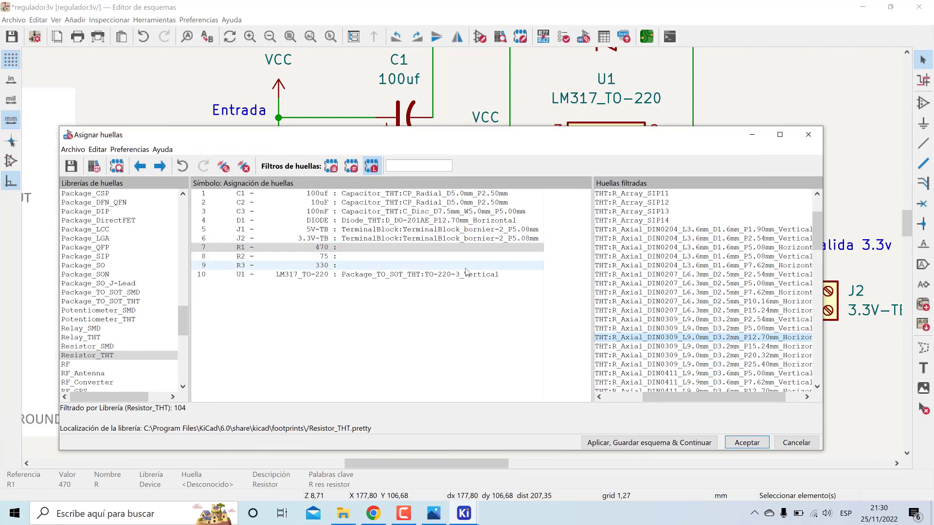
pyautogui.click(476, 248)
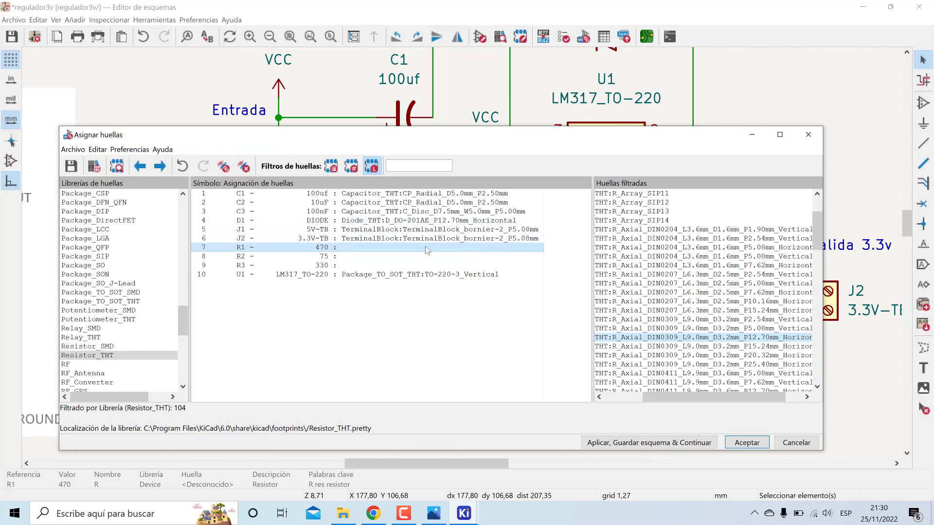
pyautogui.click(116, 168)
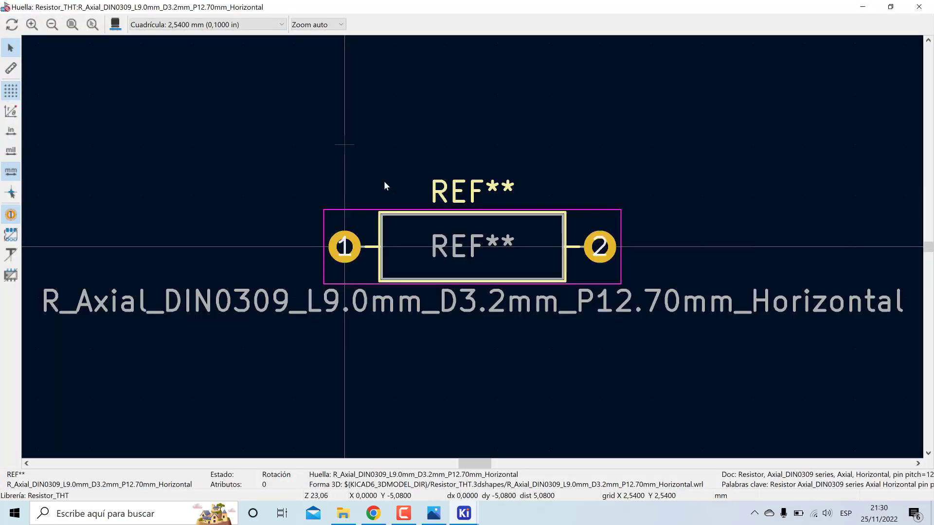
pyautogui.click(115, 24)
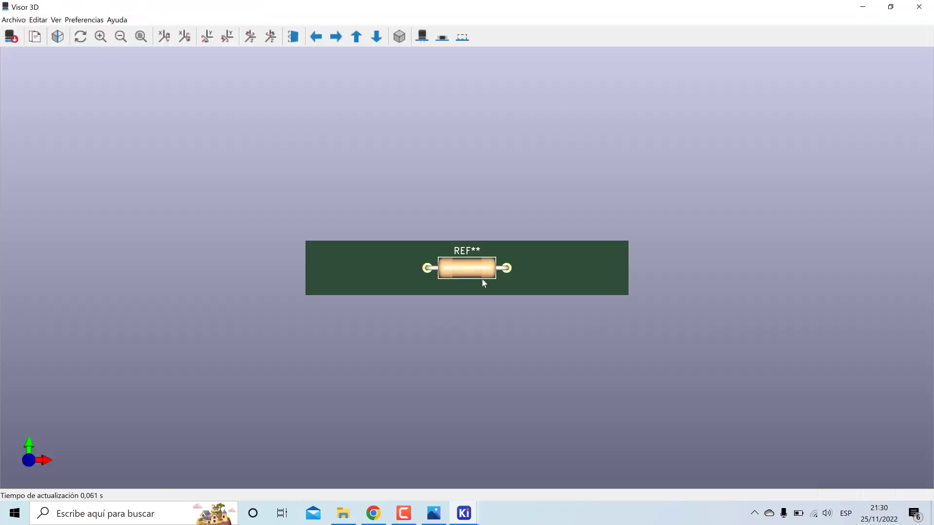
pyautogui.moveTo(523, 215); pyautogui.dragTo(651, 184)
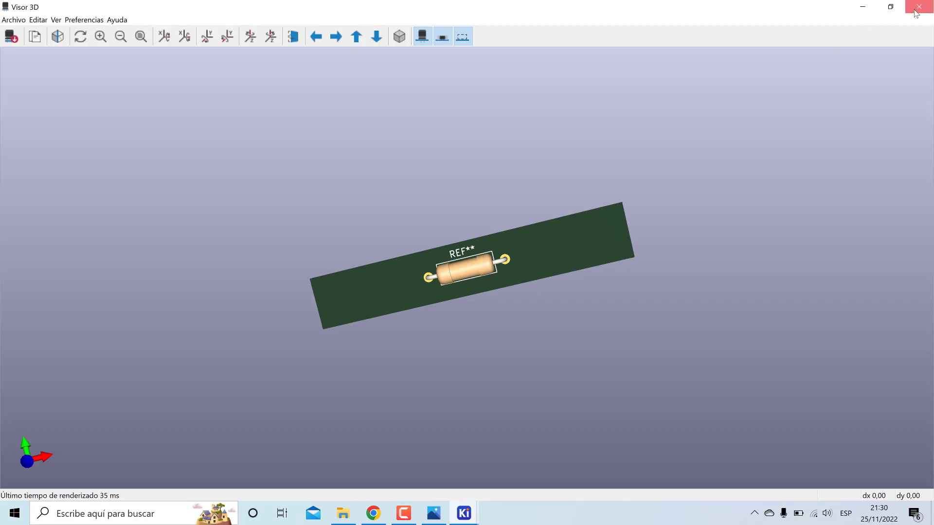
pyautogui.click(919, 7)
pyautogui.click(919, 7)
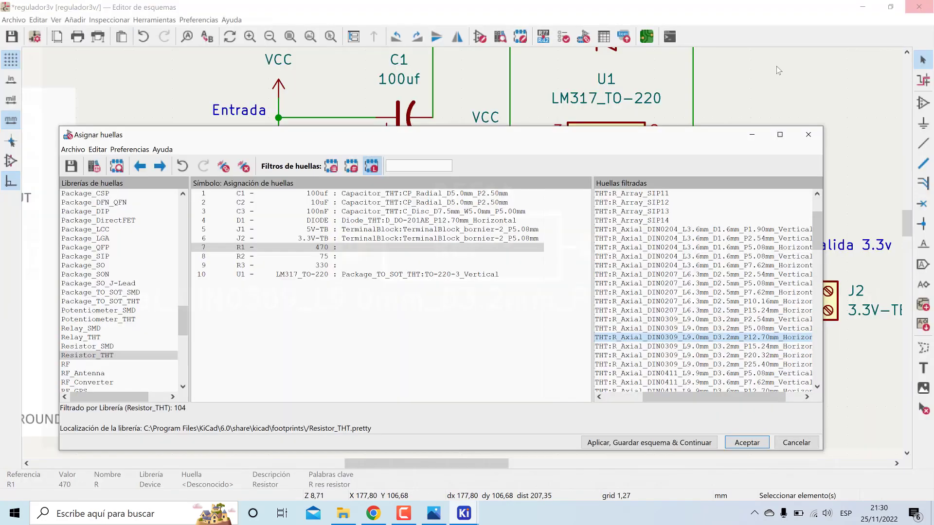
# Assign R_Axial_DIN0309_L9.0mm_D3.2mm_P12.70mm_Horizontal to R1, R2 and R3, and save the footprint assignments to the schematic.
pyautogui.doubleClick(709, 338)
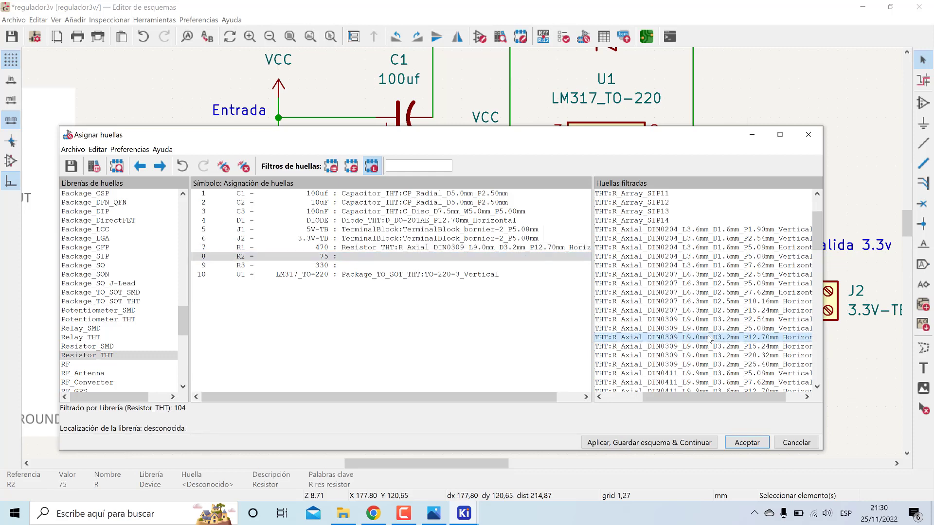
pyautogui.doubleClick(710, 338)
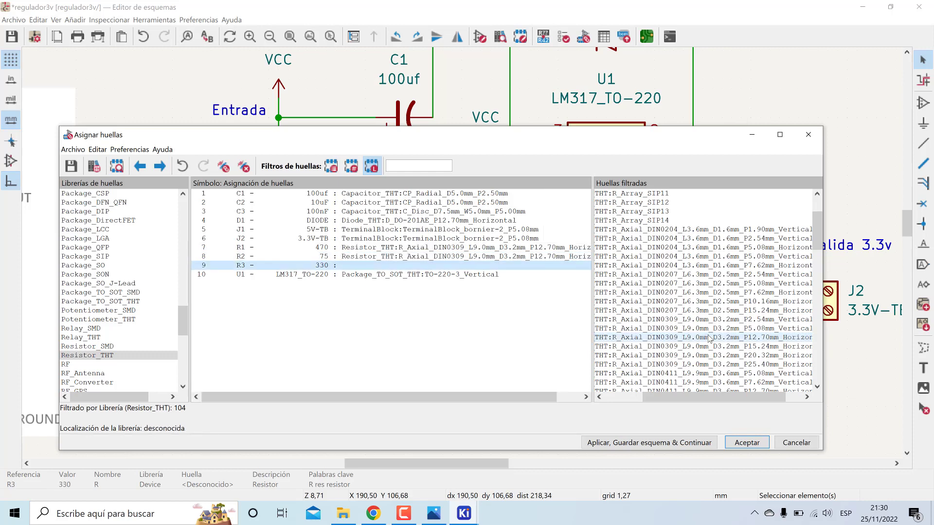
pyautogui.doubleClick(710, 338)
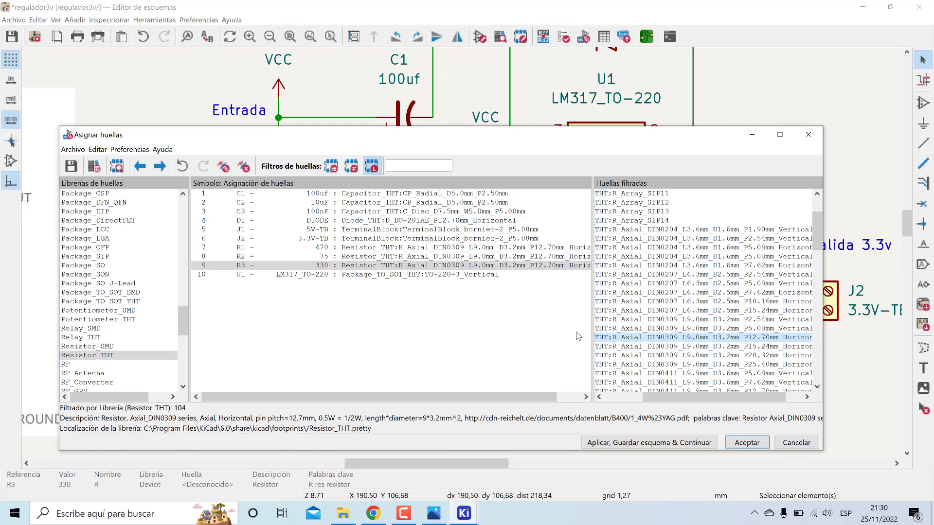
pyautogui.click(623, 444)
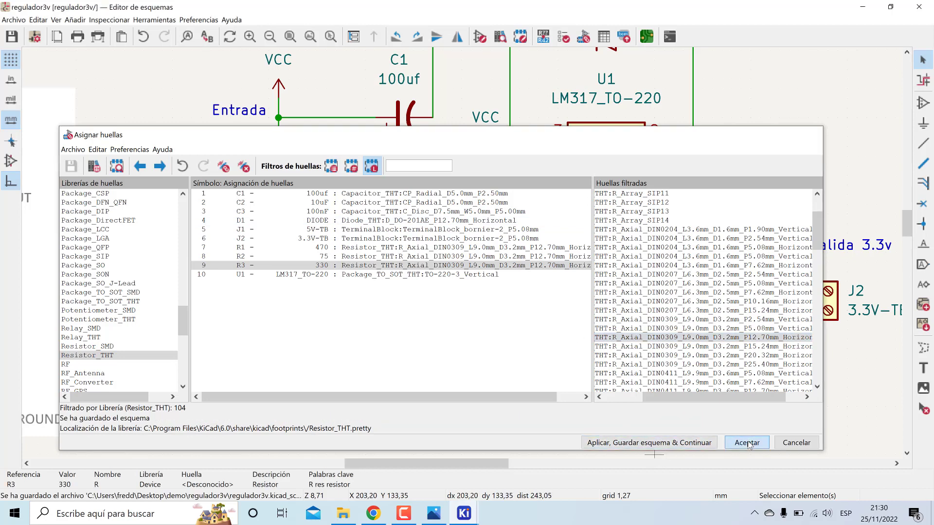
pyautogui.click(747, 444)
# Annotate the complete schematic, keeping existing annotations and ordering symbols by X position, and clear the R3 selection.
pyautogui.scroll(-2, 647, 309)
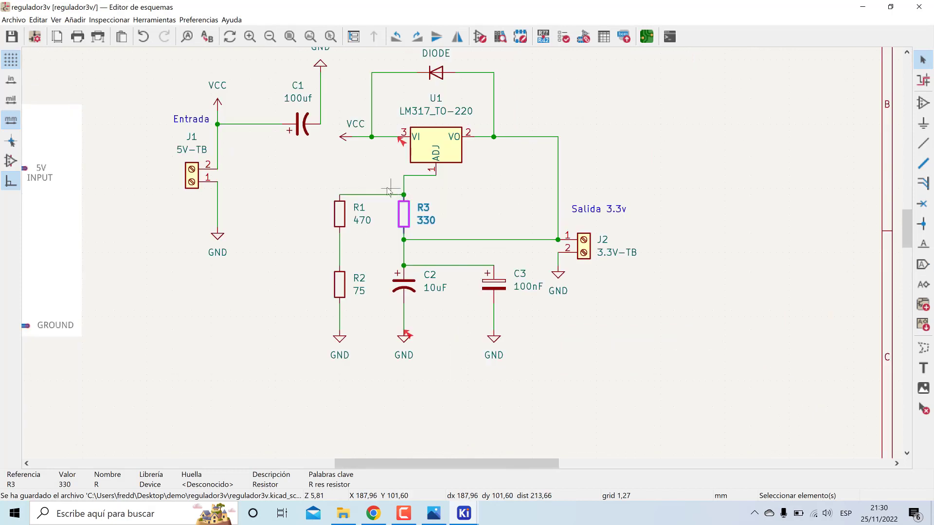
pyautogui.moveTo(389, 191); pyautogui.dragTo(455, 234, button='middle')
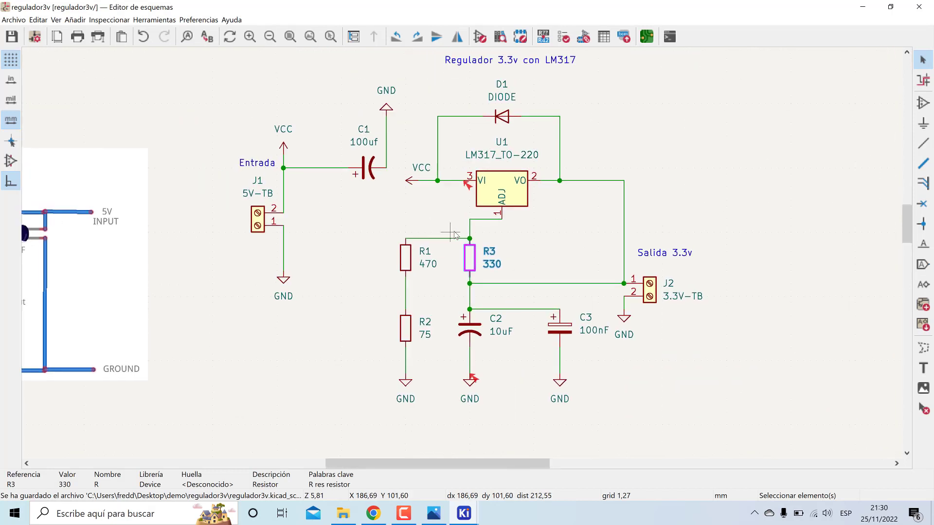
pyautogui.click(543, 37)
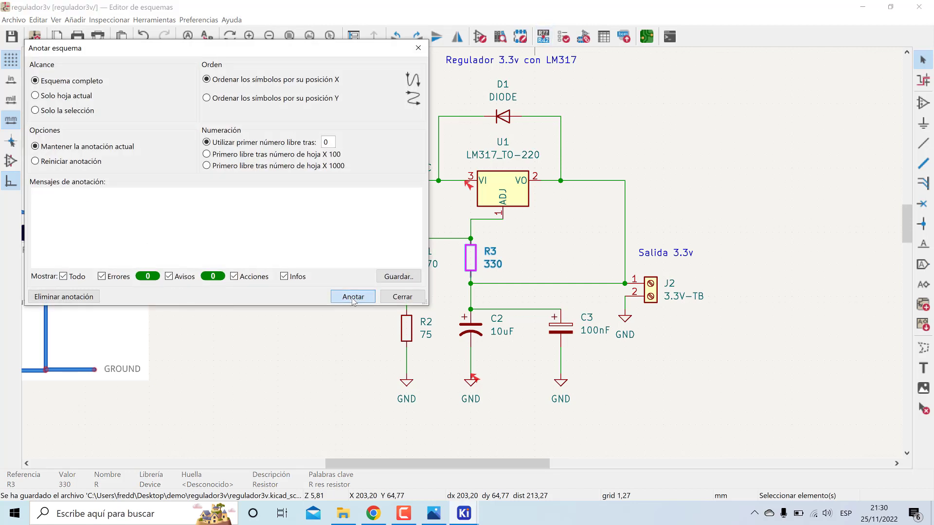
pyautogui.click(352, 298)
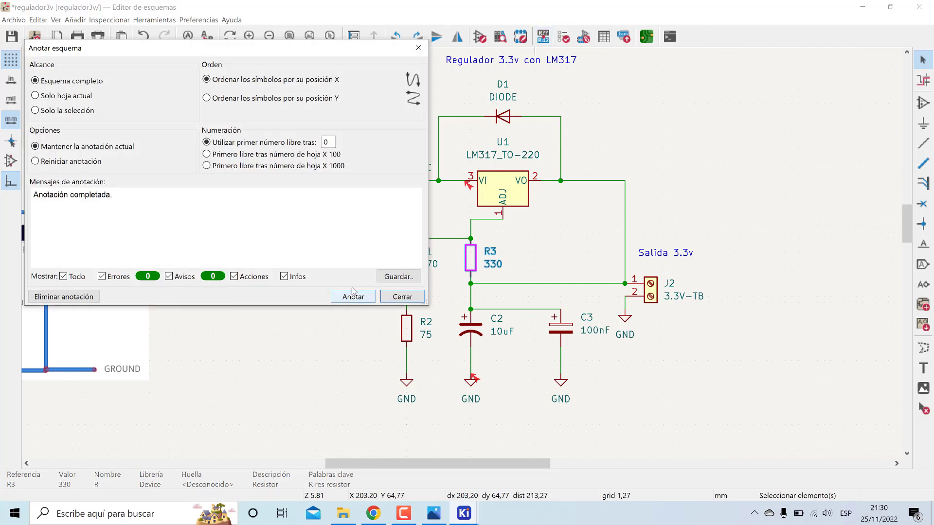
pyautogui.click(387, 296)
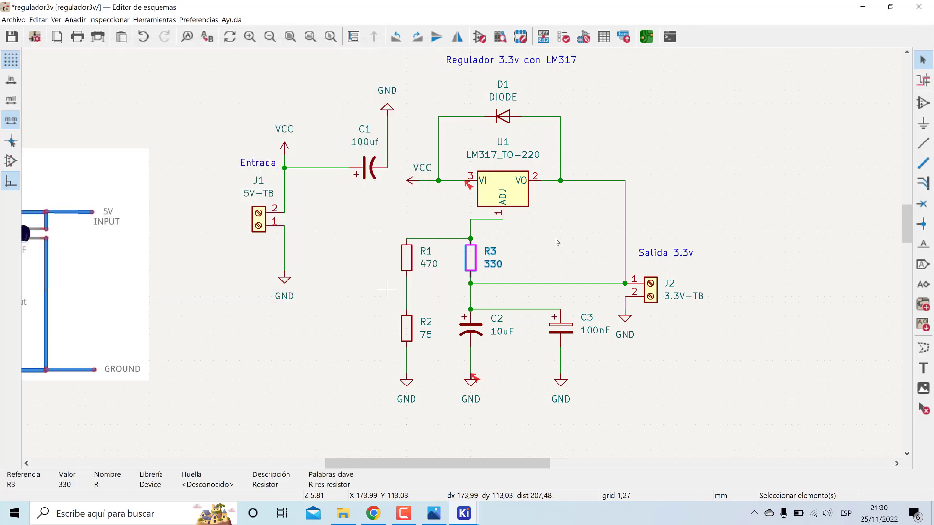
pyautogui.click(667, 182)
pyautogui.scroll(-3, 501, 345)
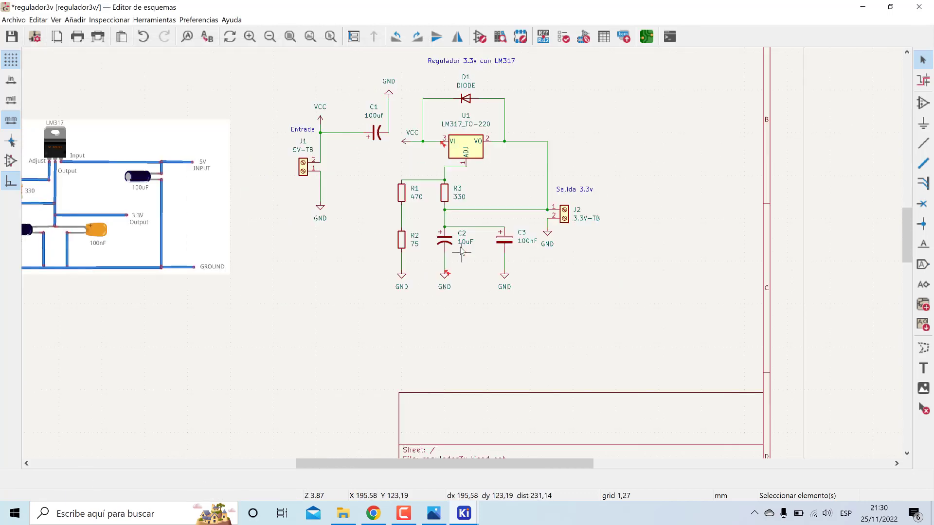
# Delete the reference wiring picture beside the regulator schematic.
pyautogui.scroll(2, 360, 251)
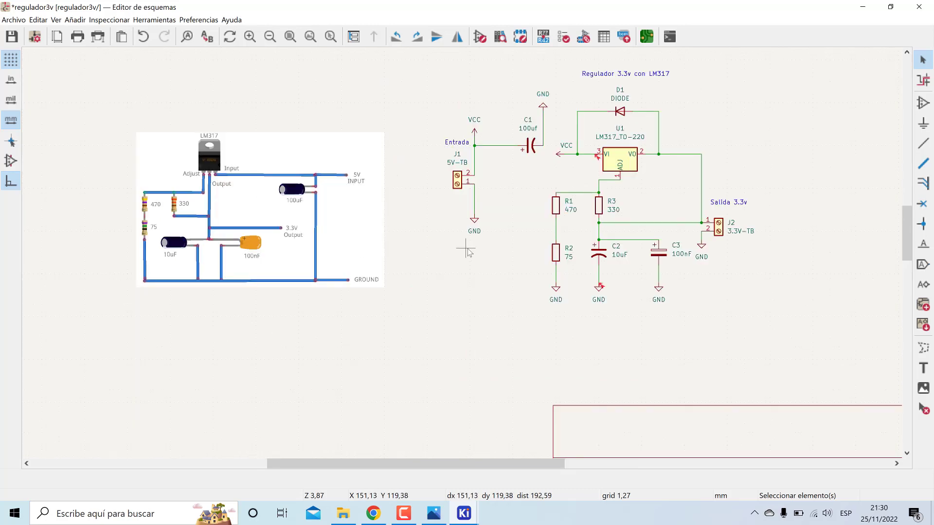
pyautogui.click(369, 224)
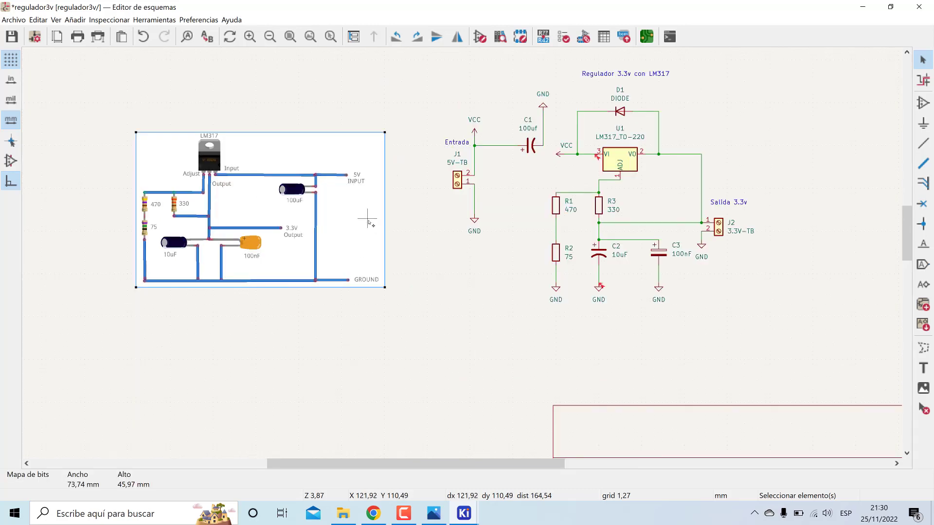
pyautogui.press('Delete')
pyautogui.moveTo(716, 121); pyautogui.dragTo(684, 141, button='middle')
pyautogui.moveTo(627, 156); pyautogui.dragTo(592, 158, button='middle')
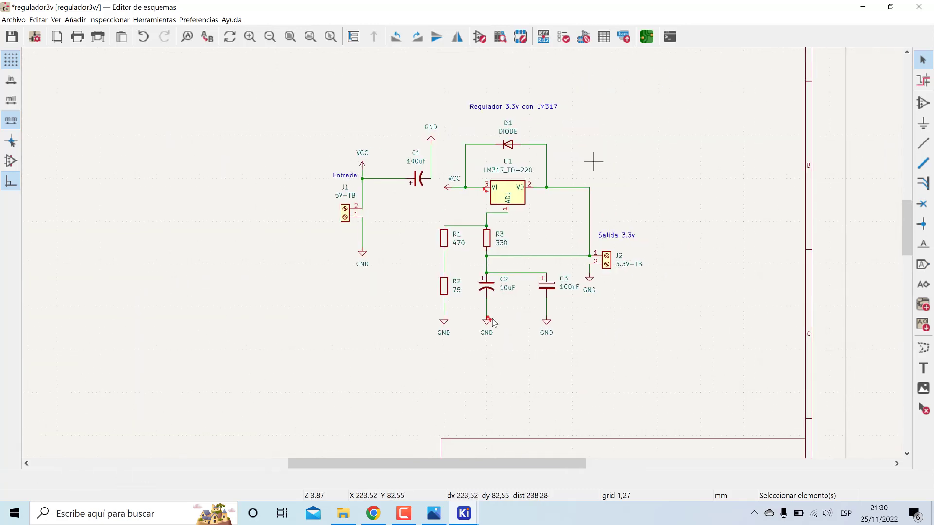
pyautogui.click(415, 513)
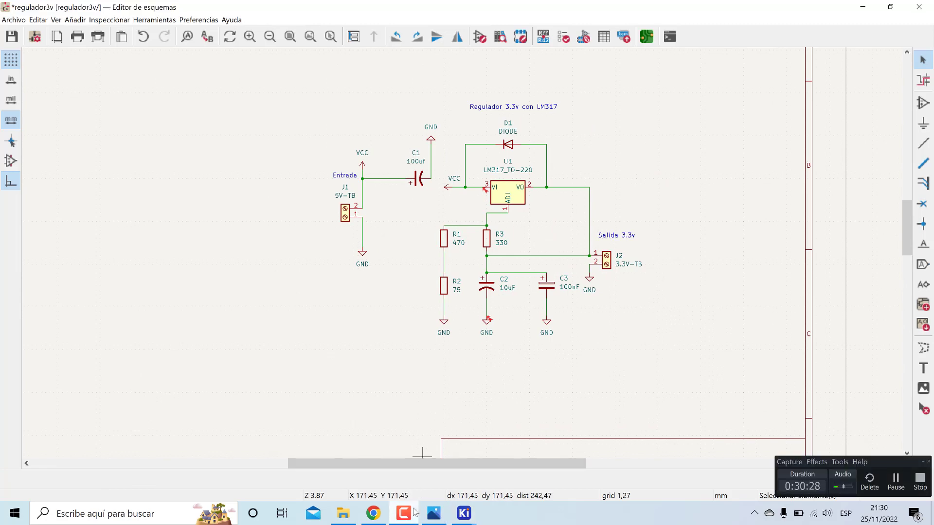
pyautogui.click(415, 513)
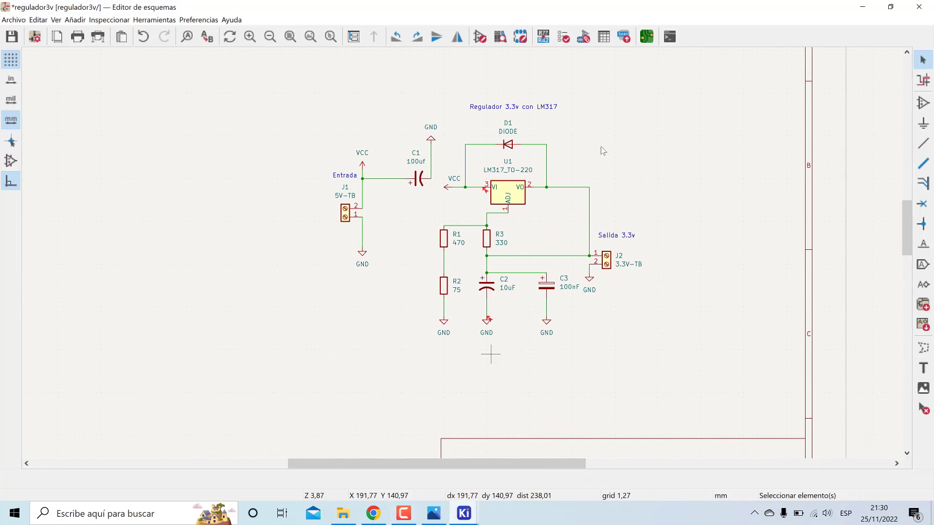
# Open the board editor and update the board from the schematic, replacing footprints with those specified in the schematic.
pyautogui.click(645, 37)
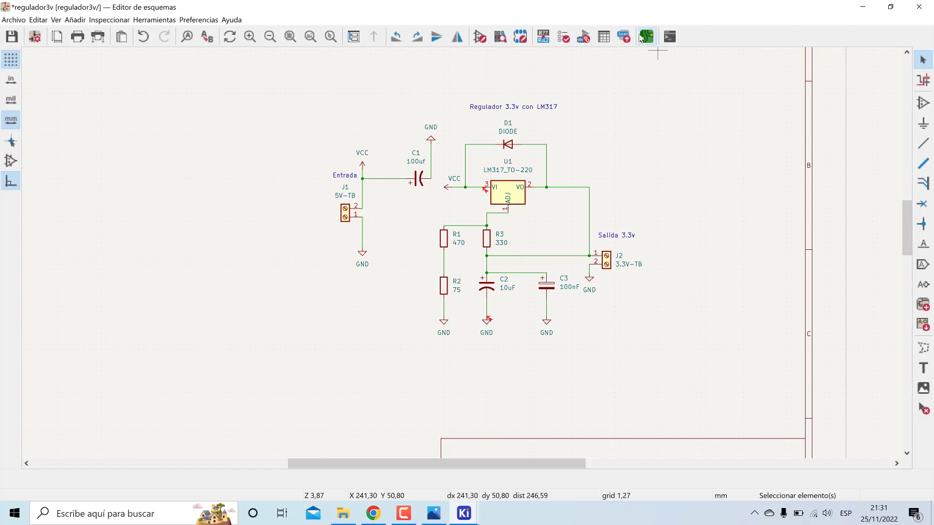
pyautogui.click(647, 36)
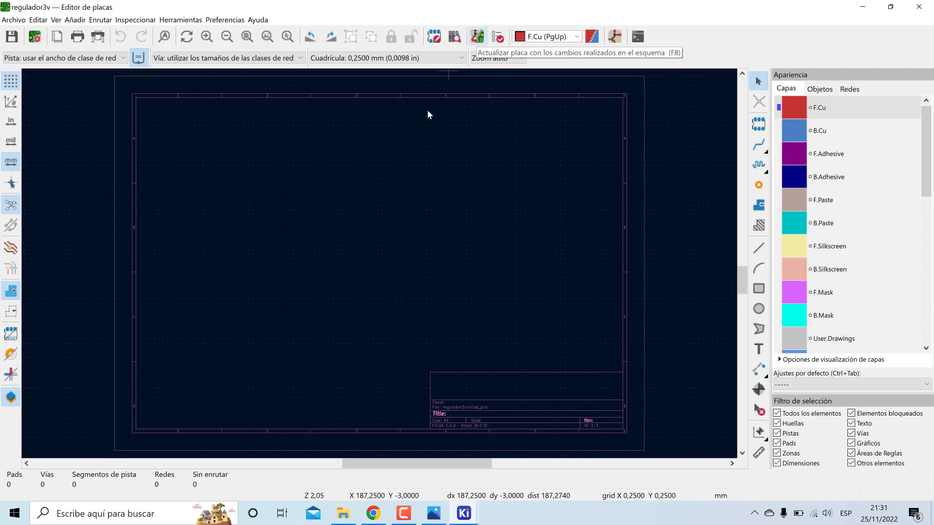
pyautogui.click(476, 39)
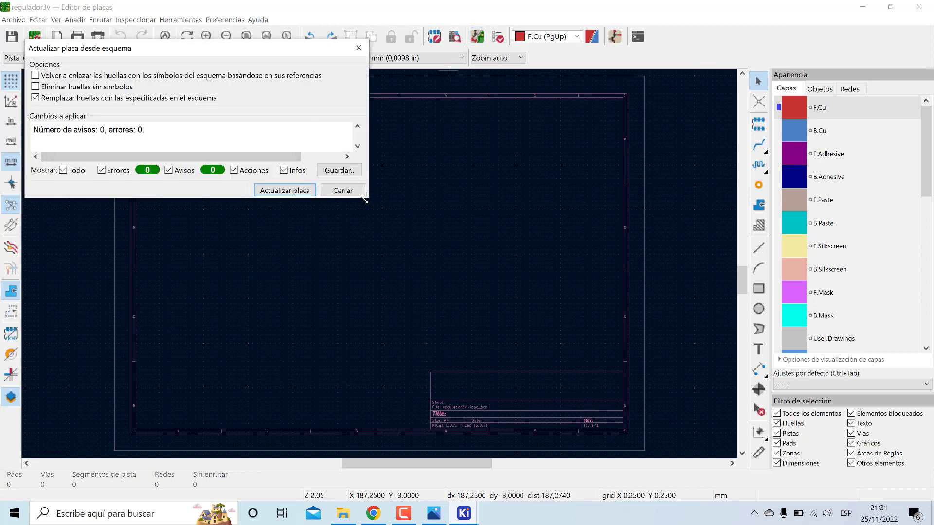
pyautogui.moveTo(367, 199); pyautogui.dragTo(406, 275)
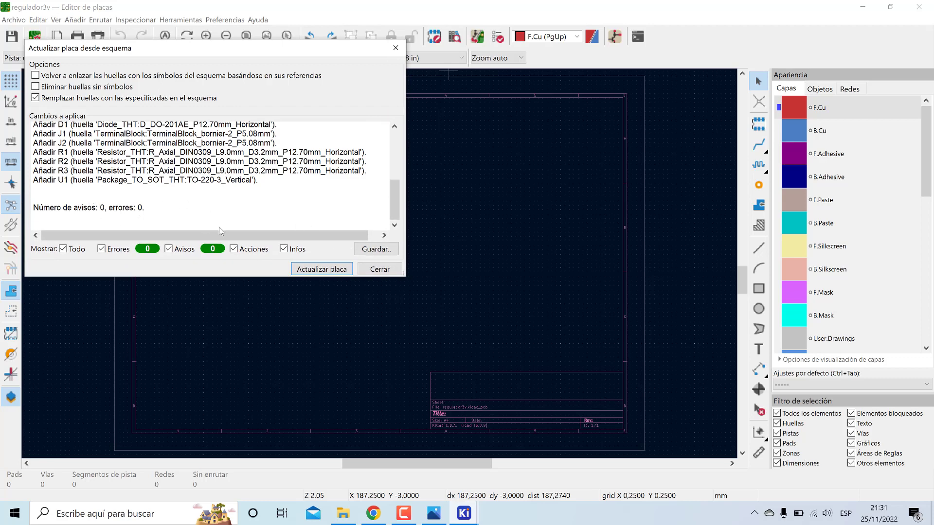
pyautogui.click(319, 269)
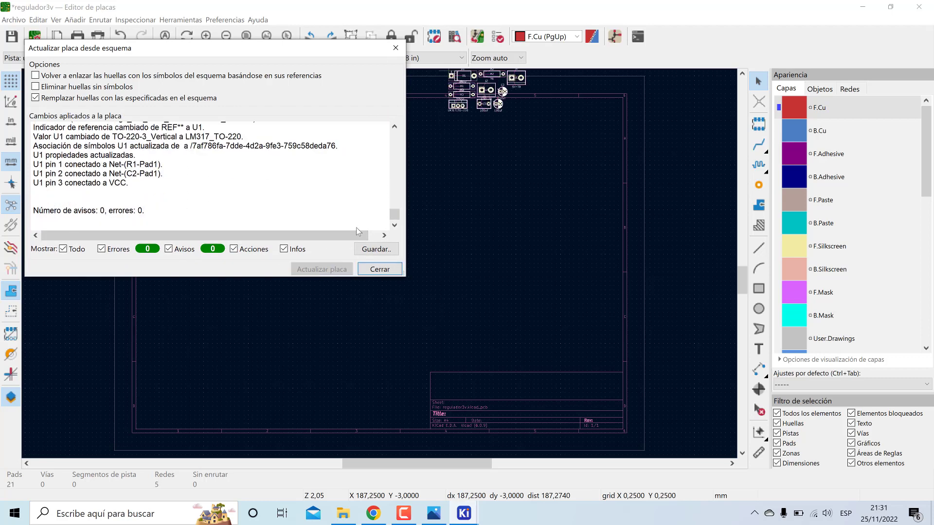
pyautogui.click(379, 269)
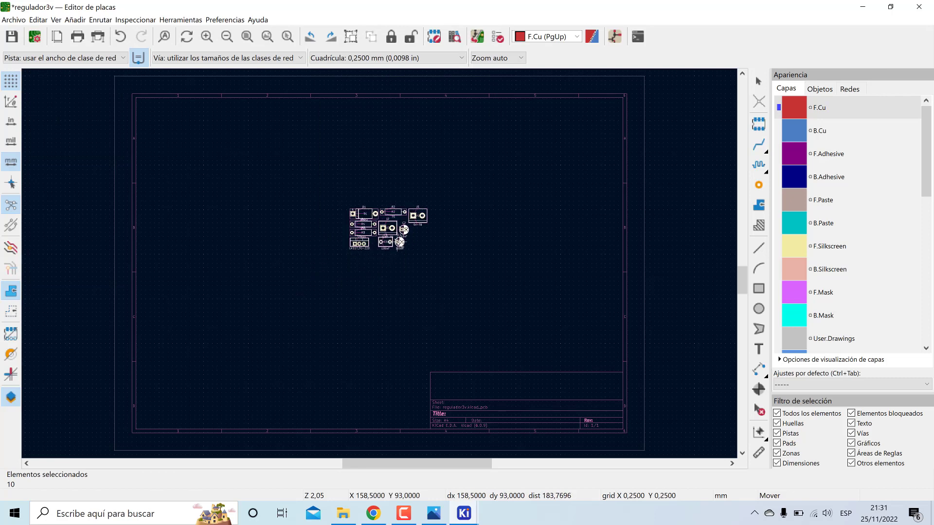
# Place the group of imported footprints near the middle of the drawing sheet.
pyautogui.click(404, 243)
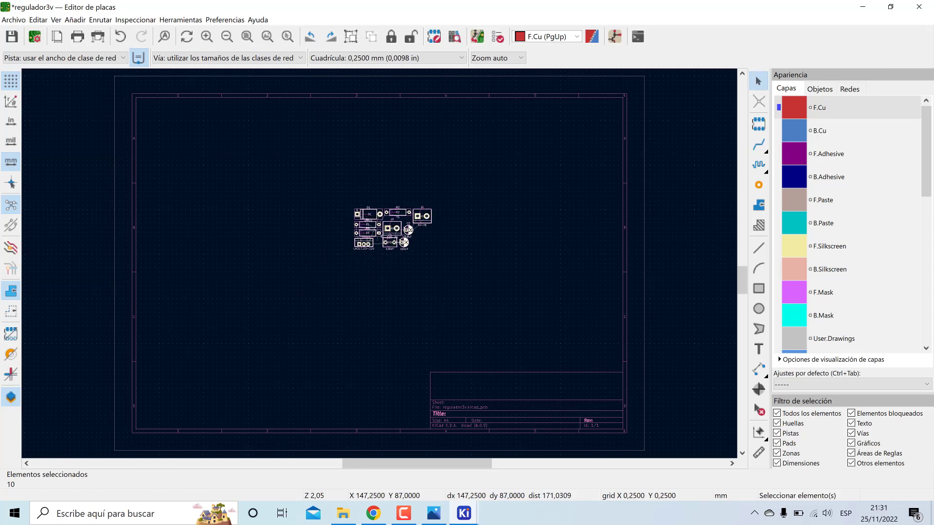
pyautogui.scroll(4, 390, 243)
pyautogui.scroll(1, 380, 265)
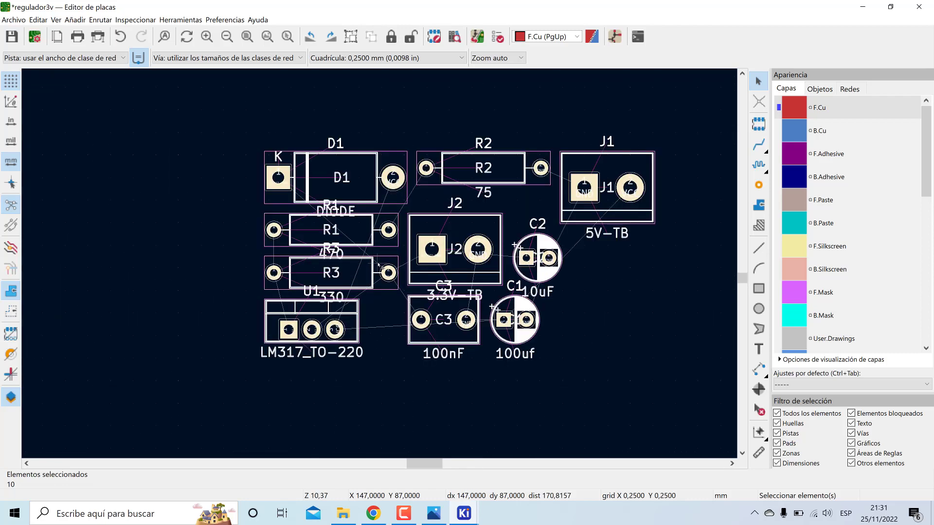
pyautogui.scroll(-1, 380, 265)
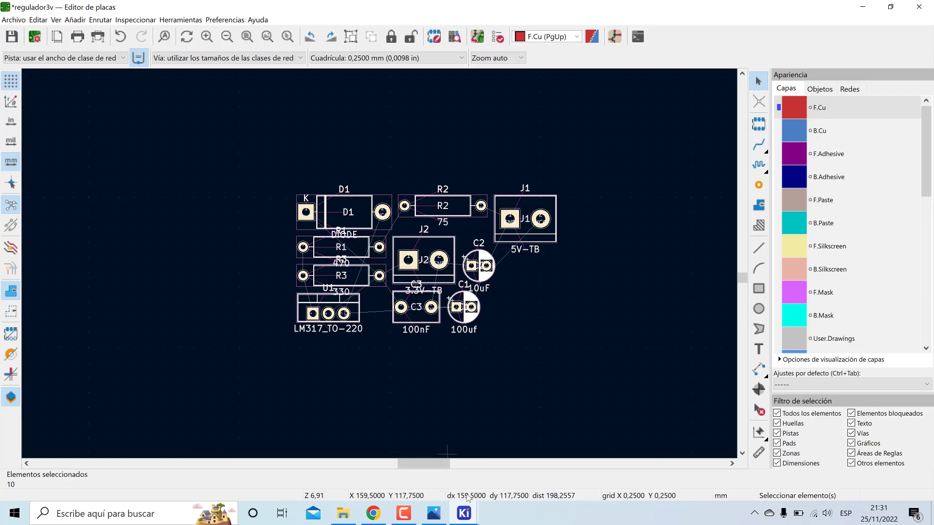
# Arrange the schematic editor and board editor windows side by side, with the circuit and the footprints both in view.
pyautogui.moveTo(464, 514)
pyautogui.click(465, 464)
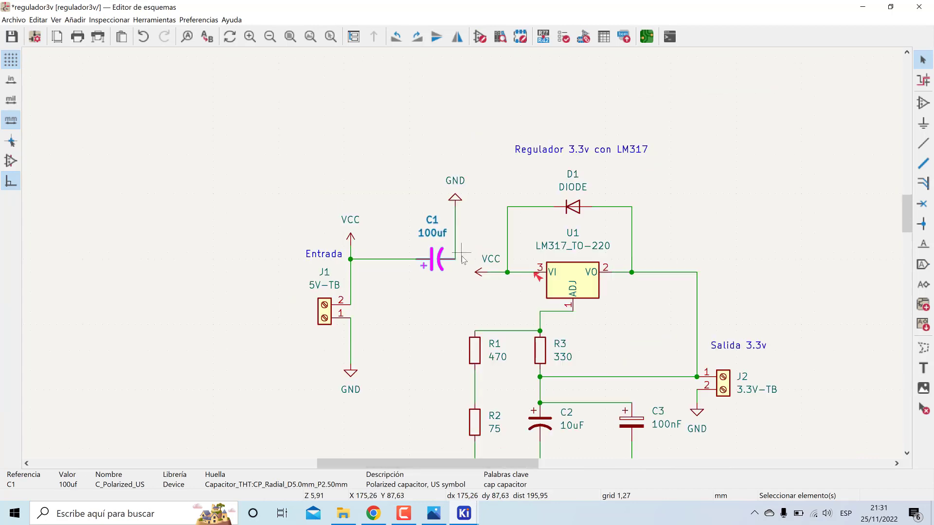
pyautogui.scroll(-2, 463, 258)
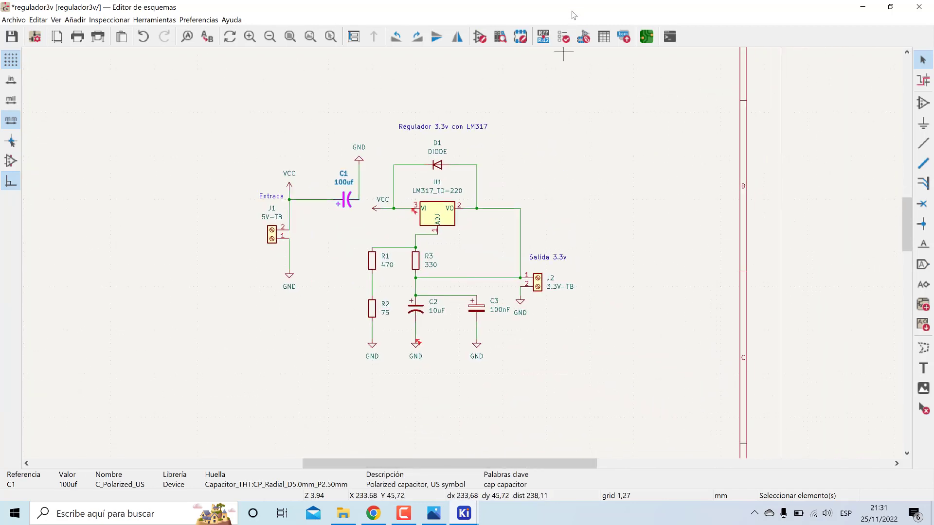
pyautogui.moveTo(329, 13); pyautogui.dragTo(329, 28)
pyautogui.moveTo(647, 27); pyautogui.dragTo(606, 34)
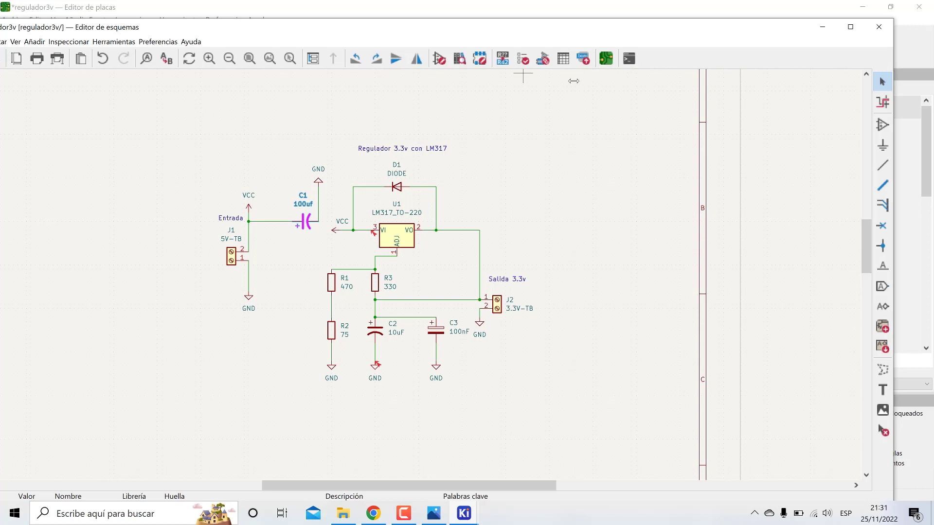
pyautogui.moveTo(574, 81); pyautogui.dragTo(533, 80)
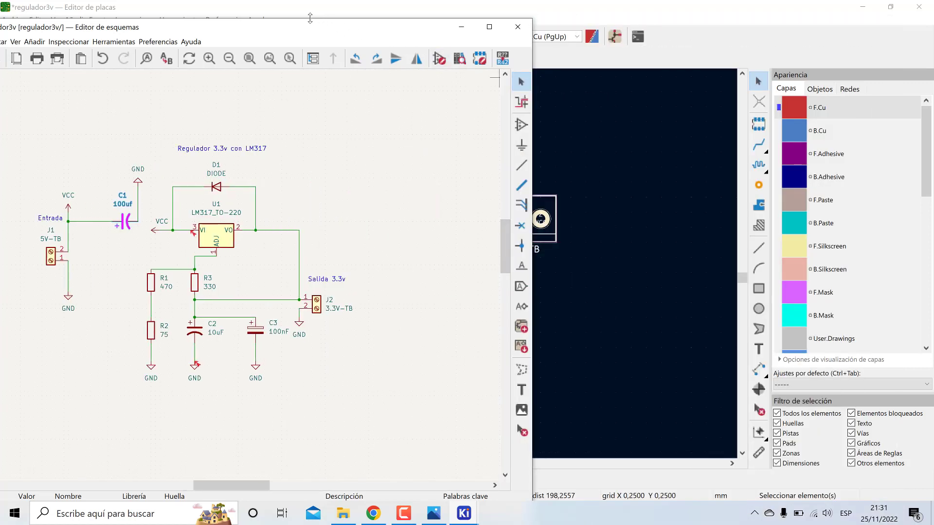
pyautogui.moveTo(339, 30); pyautogui.dragTo(307, 12)
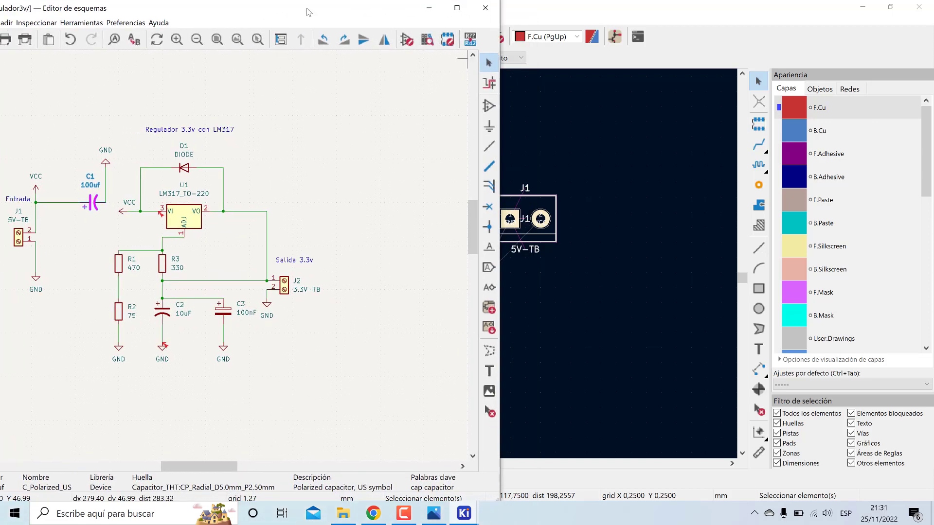
pyautogui.moveTo(501, 145); pyautogui.dragTo(413, 144)
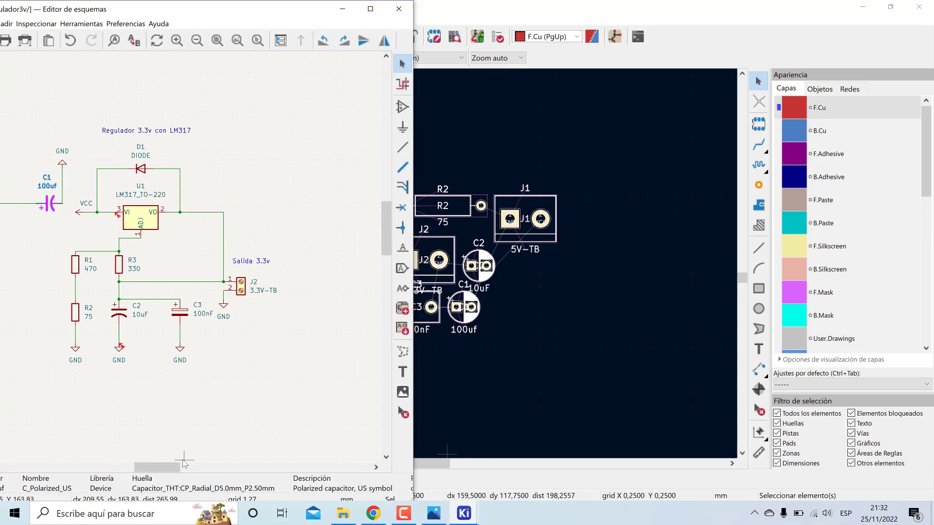
pyautogui.moveTo(171, 464); pyautogui.dragTo(163, 466)
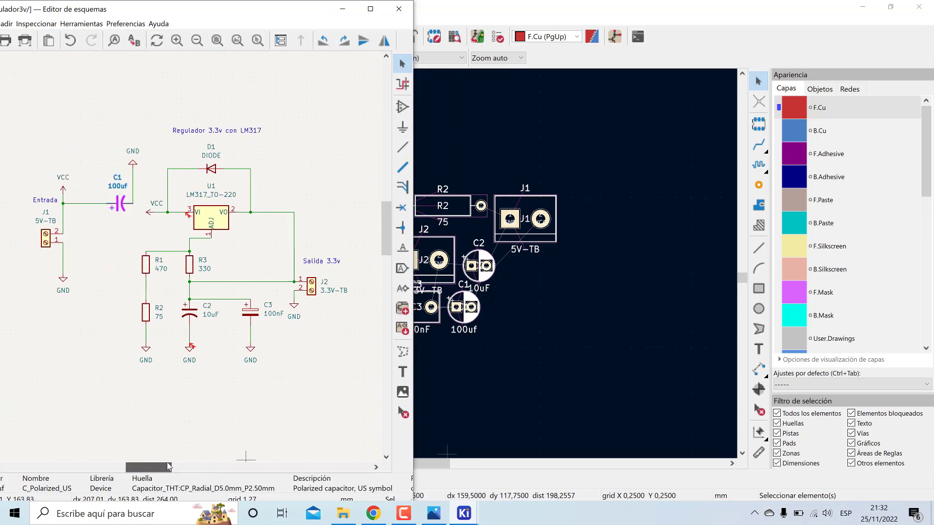
pyautogui.click(495, 152)
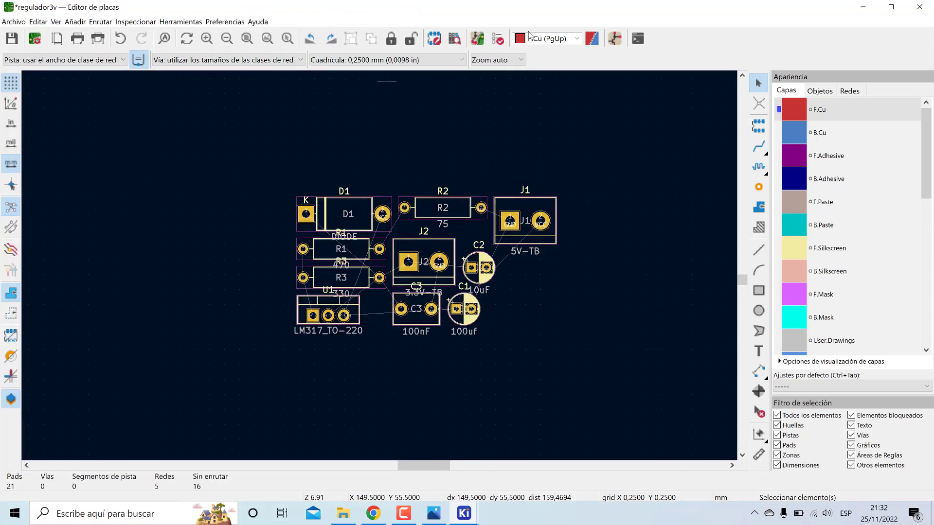
pyautogui.moveTo(529, 7)
pyautogui.mouseDown()
pyautogui.moveTo(502, 22)
pyautogui.moveTo(608, 37)
pyautogui.moveTo(531, 22)
pyautogui.mouseUp()
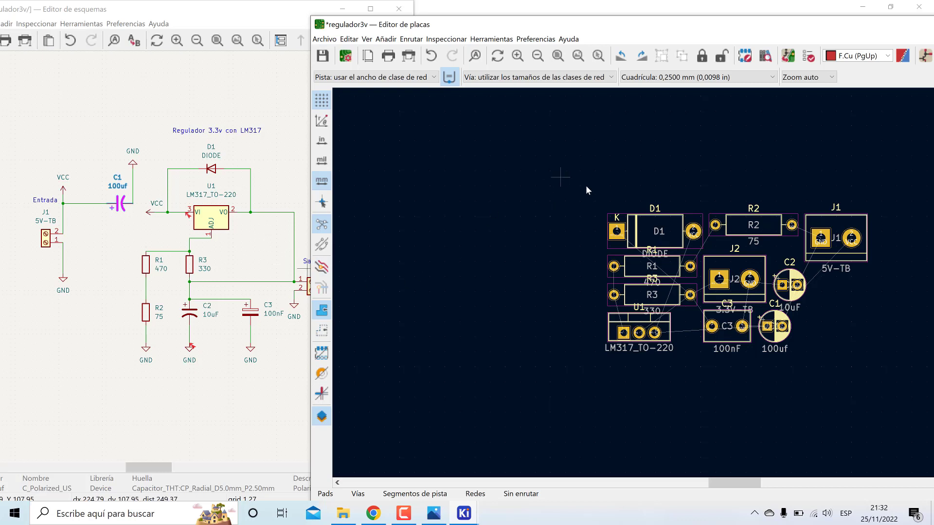
# Move diode D1 above the other footprints and input terminal block J1 to the left of the resistors.
pyautogui.click(643, 229)
pyautogui.moveTo(644, 230); pyautogui.dragTo(733, 153)
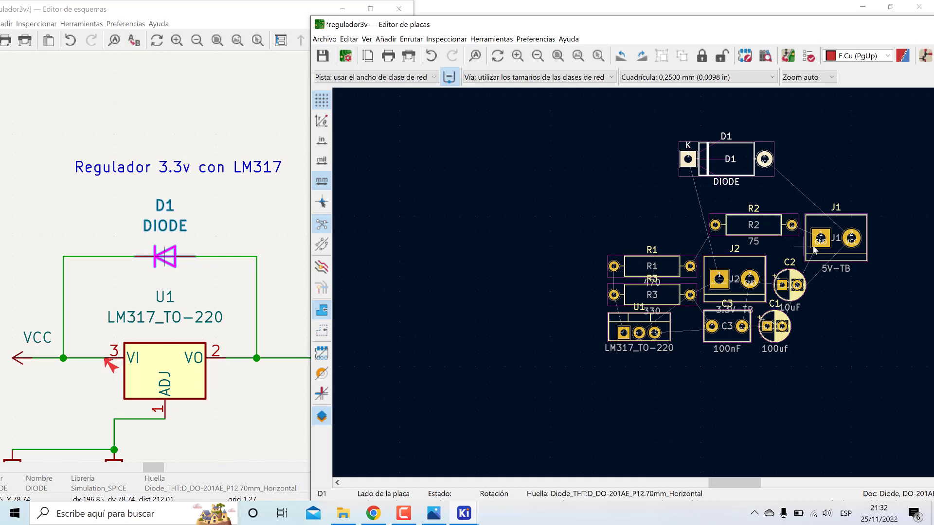
pyautogui.click(831, 248)
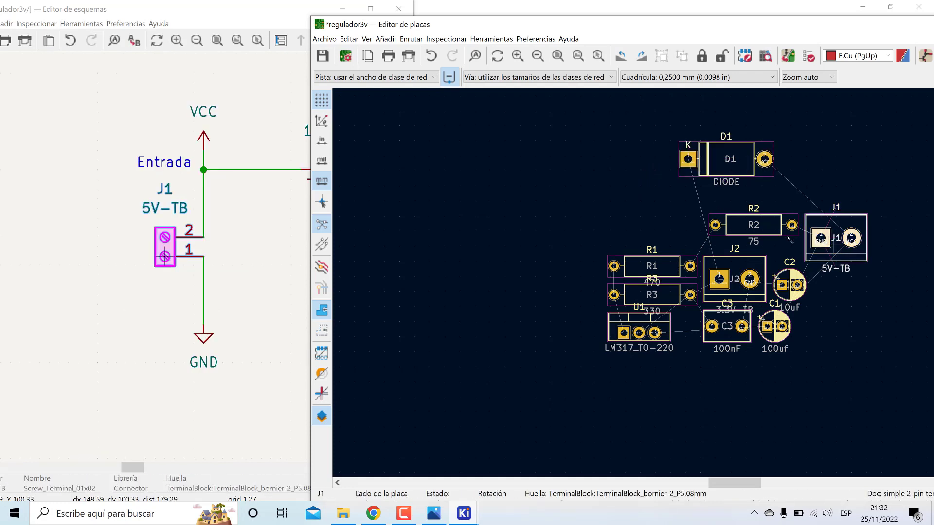
pyautogui.moveTo(831, 248); pyautogui.dragTo(548, 241)
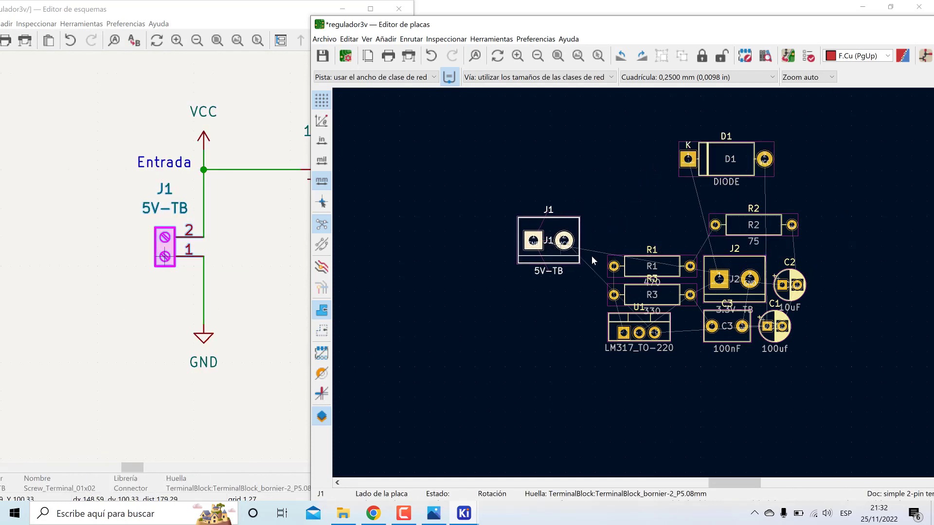
# Move resistor R2 to just above R1 and output terminal block J2 to the far right of the footprints.
pyautogui.click(727, 237)
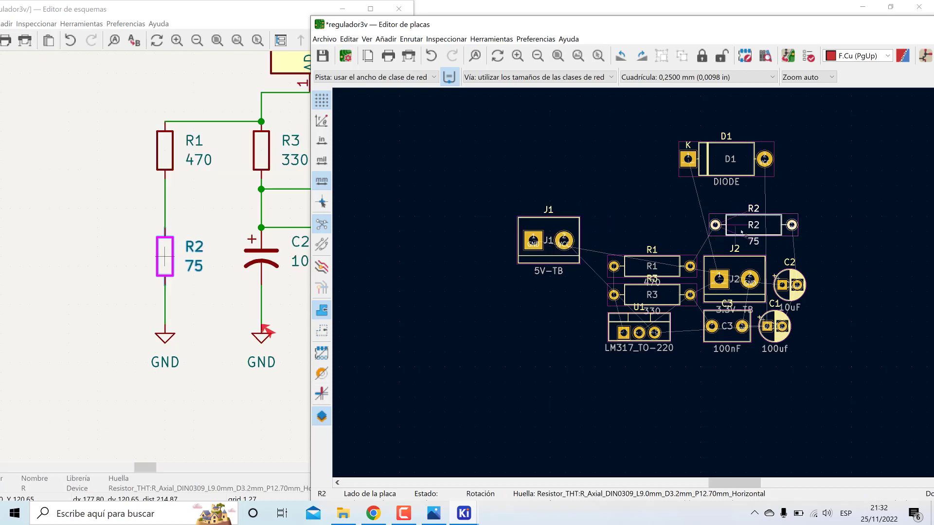
pyautogui.moveTo(730, 232); pyautogui.dragTo(648, 237)
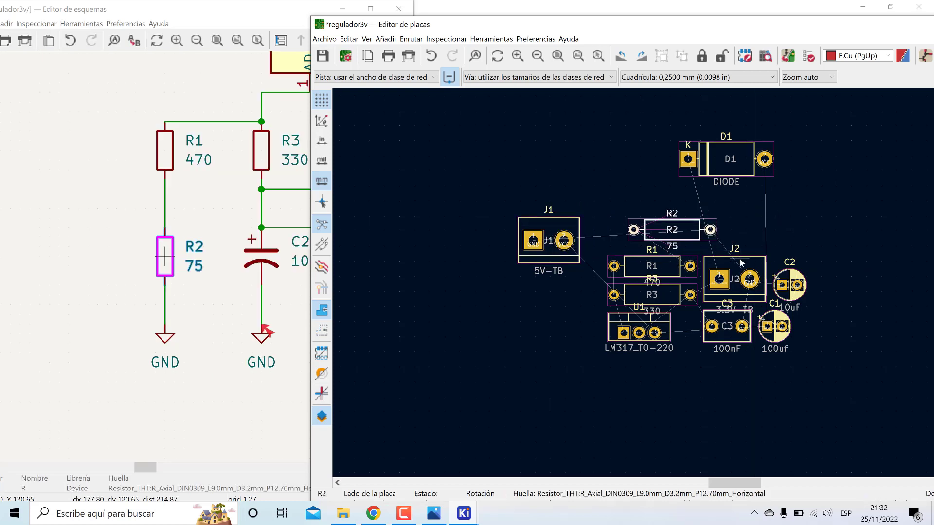
pyautogui.click(742, 266)
pyautogui.moveTo(741, 265); pyautogui.dragTo(886, 227)
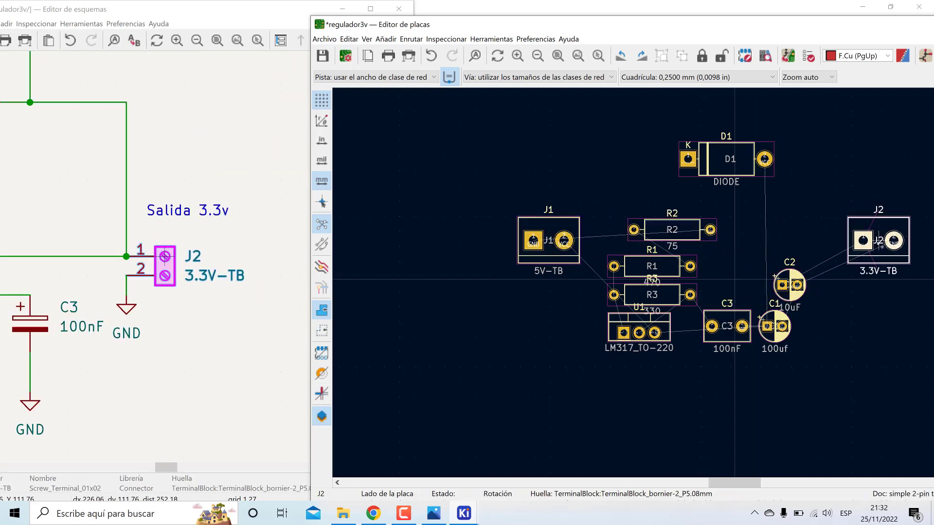
# Move the 10uF capacitor C2 to the lower right of C1.
pyautogui.click(784, 287)
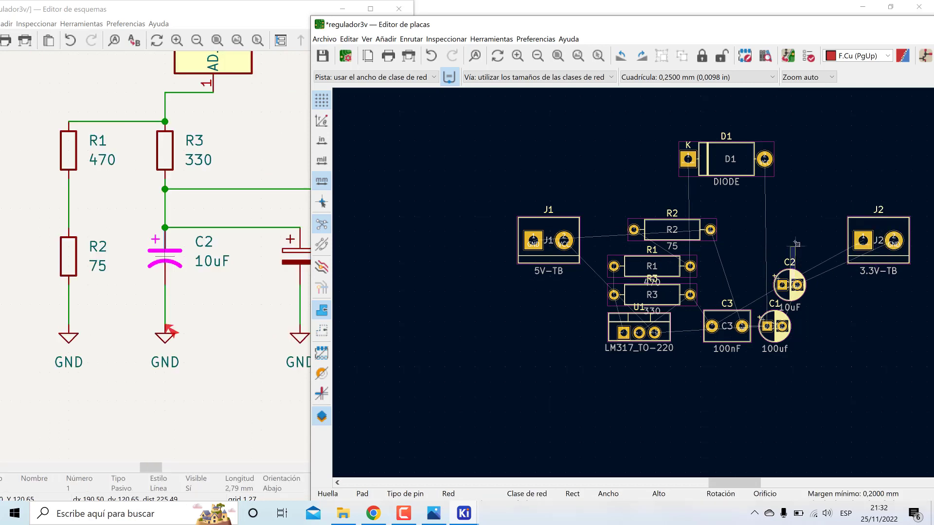
pyautogui.click(795, 288)
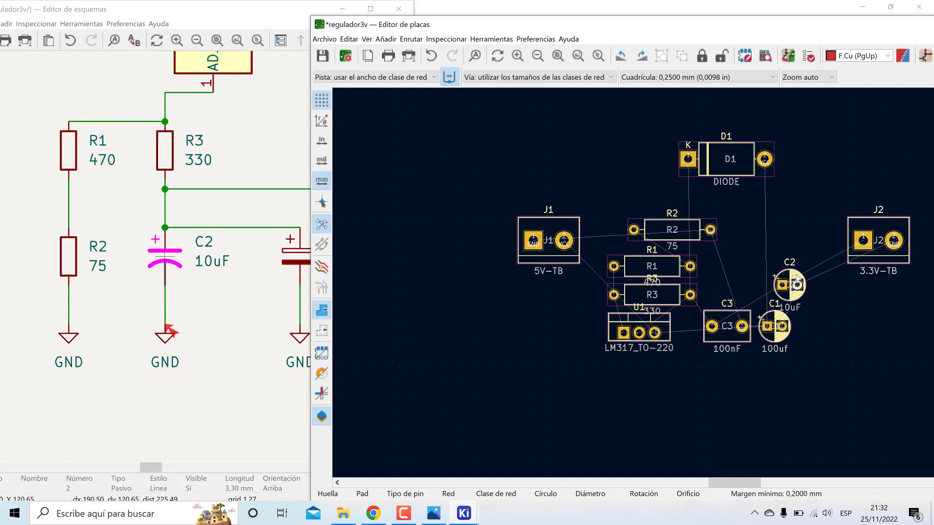
pyautogui.click(791, 280)
pyautogui.moveTo(793, 277); pyautogui.dragTo(810, 363)
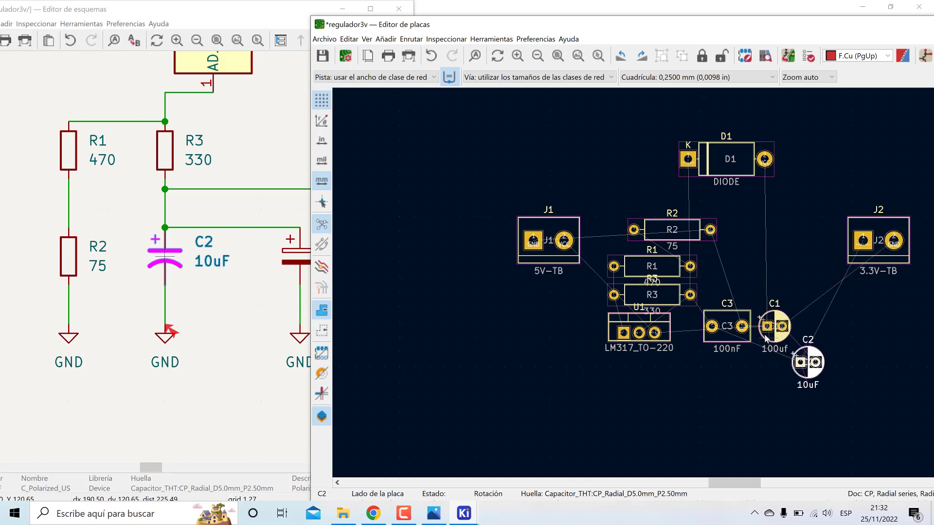
# Move the 100uf capacitor C1 above J1 and rotate it 90° counterclockwise.
pyautogui.click(768, 317)
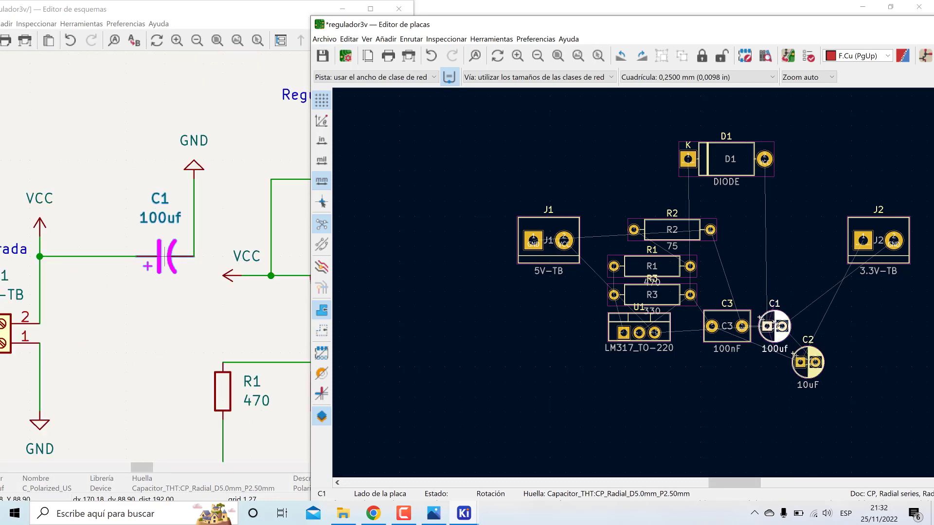
pyautogui.moveTo(768, 317); pyautogui.dragTo(566, 152)
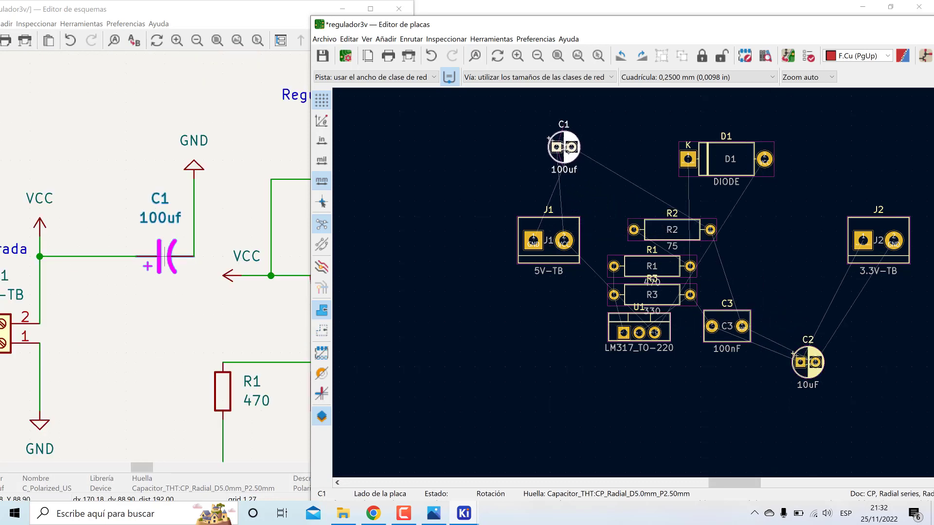
pyautogui.press('r')
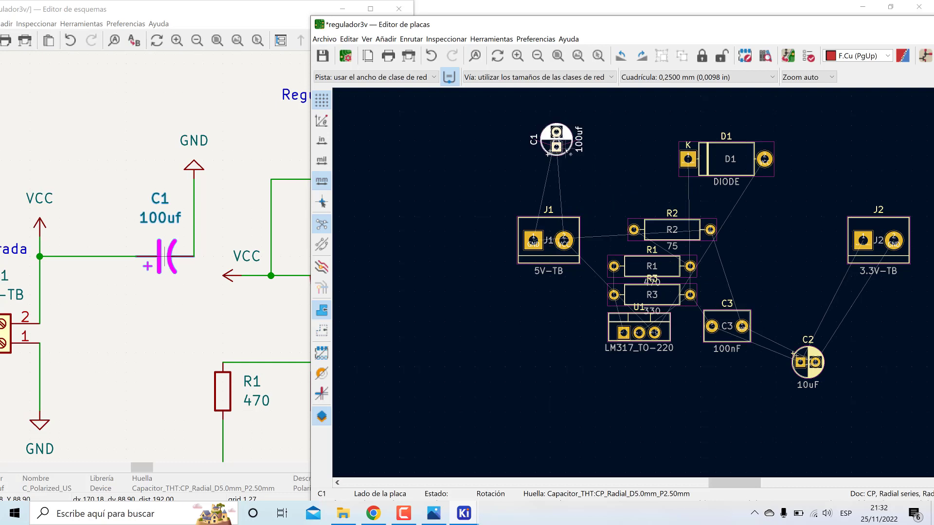
# Rotate the 100uf capacitor C1 through a full turn in 90° increments and place it upright just above J1.
pyautogui.press('r')
pyautogui.press('r')
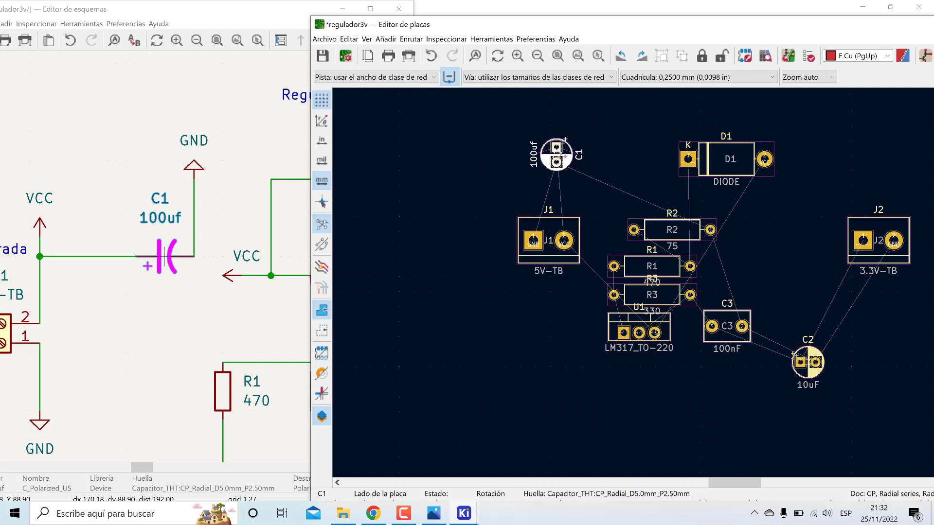
pyautogui.press('r')
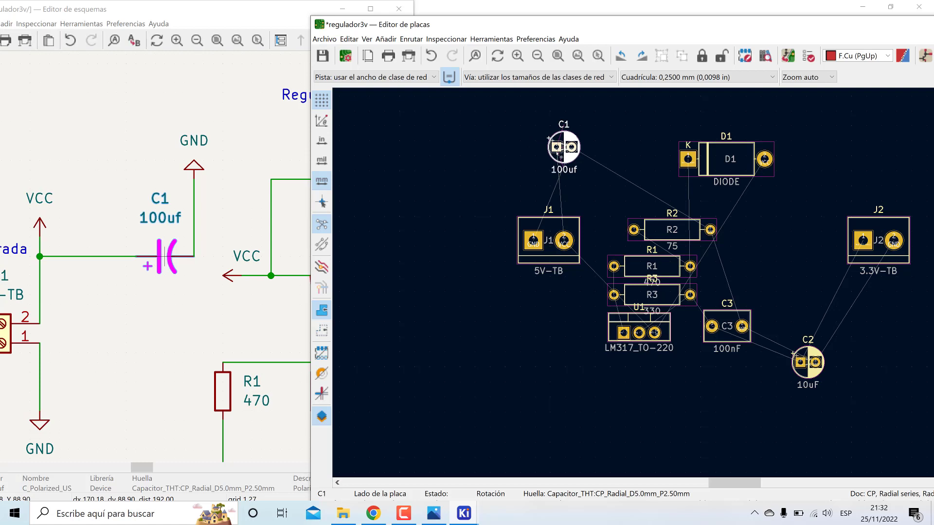
pyautogui.press('r')
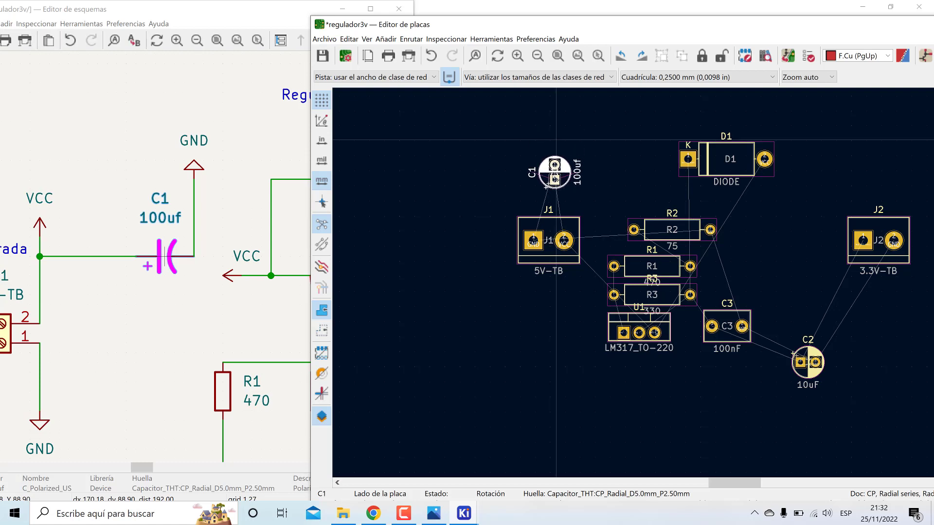
pyautogui.click(537, 180)
pyautogui.scroll(-2, 540, 181)
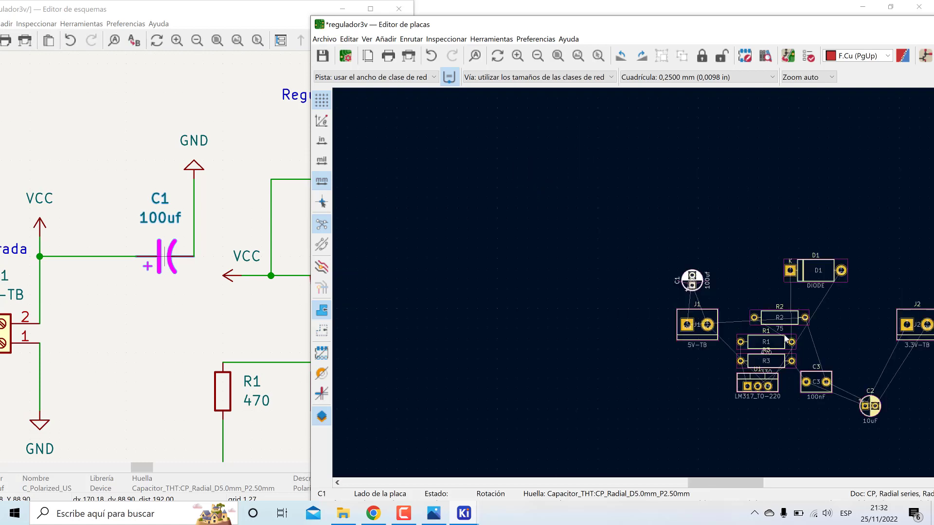
pyautogui.scroll(2, 784, 339)
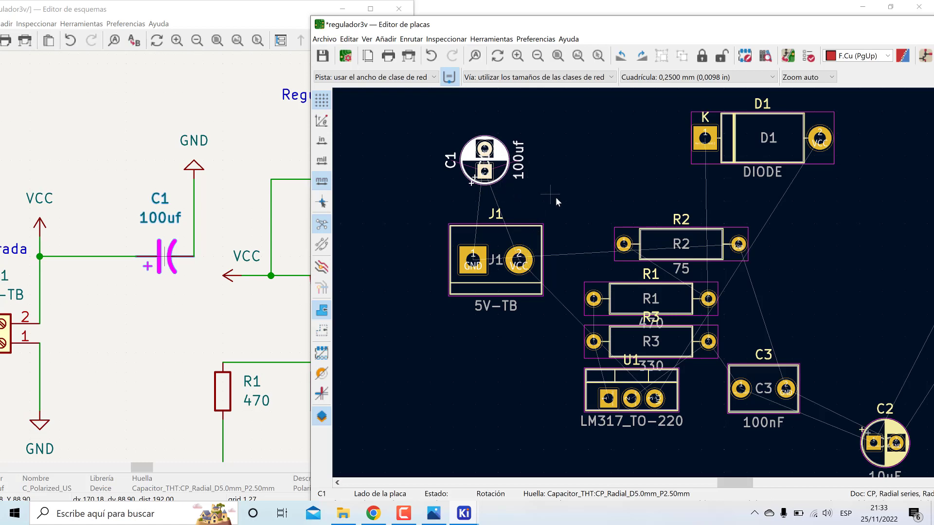
pyautogui.scroll(-2, 556, 197)
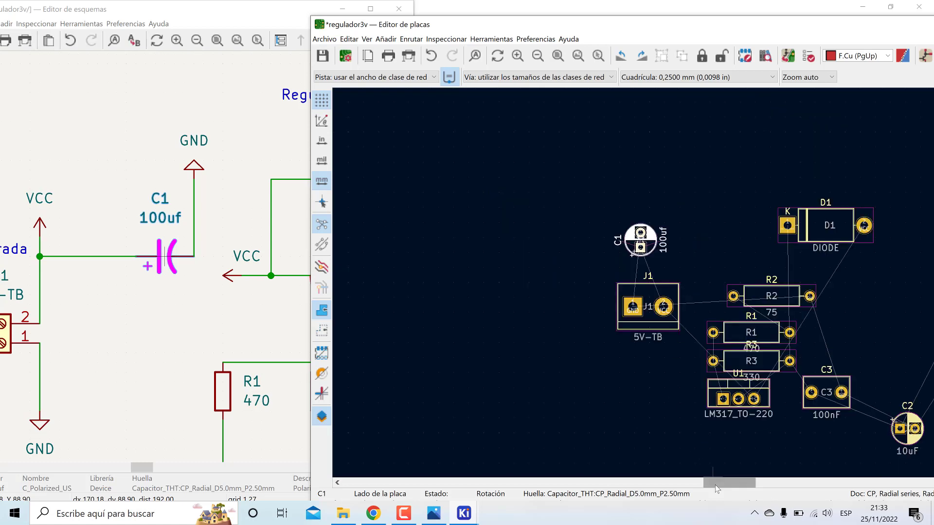
pyautogui.moveTo(716, 488)
pyautogui.mouseDown()
pyautogui.moveTo(738, 488)
pyautogui.moveTo(722, 488)
pyautogui.mouseUp()
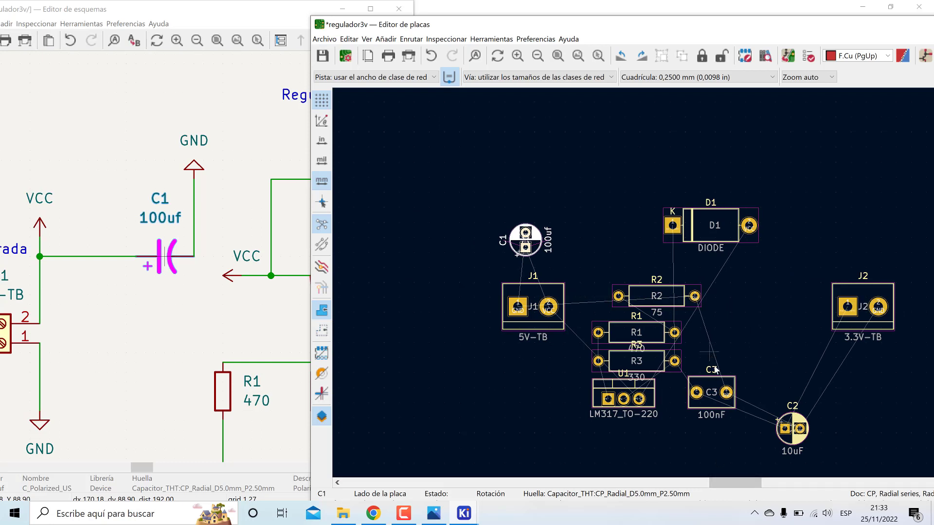
pyautogui.click(725, 392)
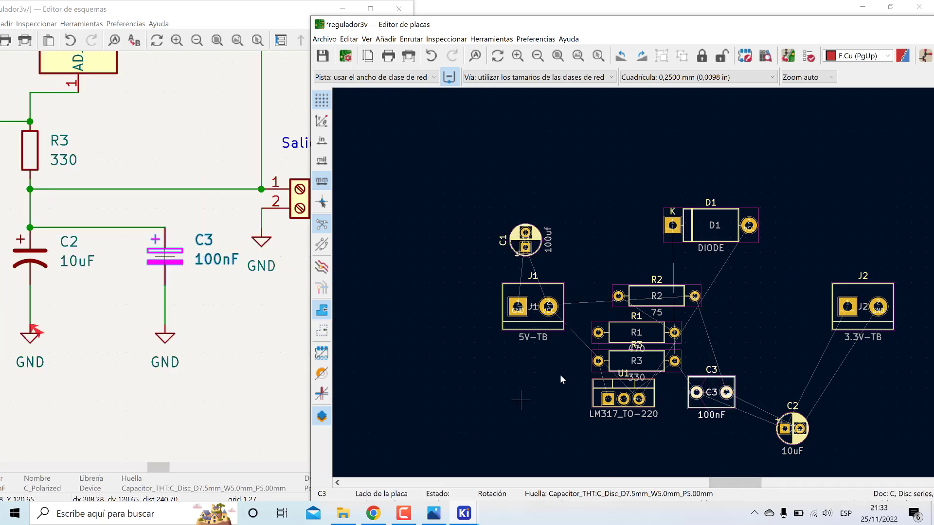
pyautogui.click(404, 513)
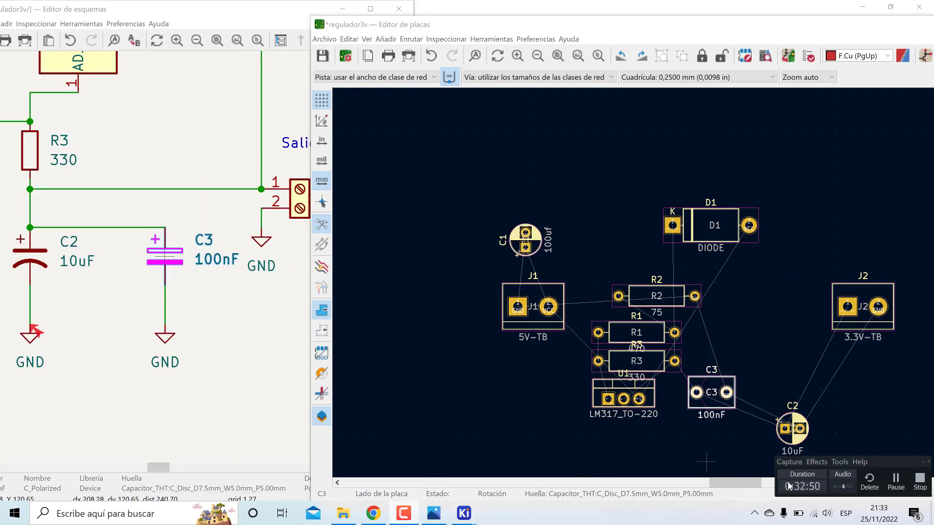
pyautogui.click(887, 482)
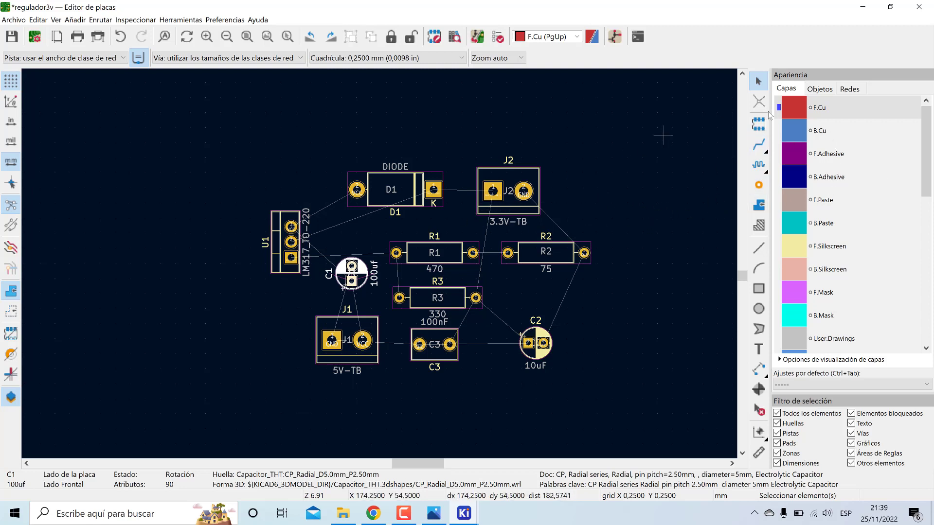
# Look through the board's layers, activating B.Cu, F.Cu and B.Silkscreen in turn.
pyautogui.click(816, 128)
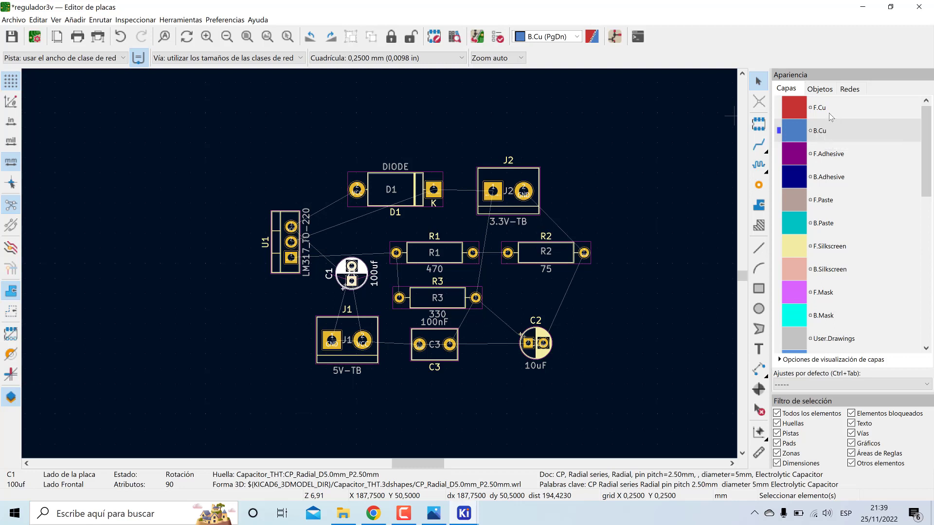
pyautogui.click(829, 112)
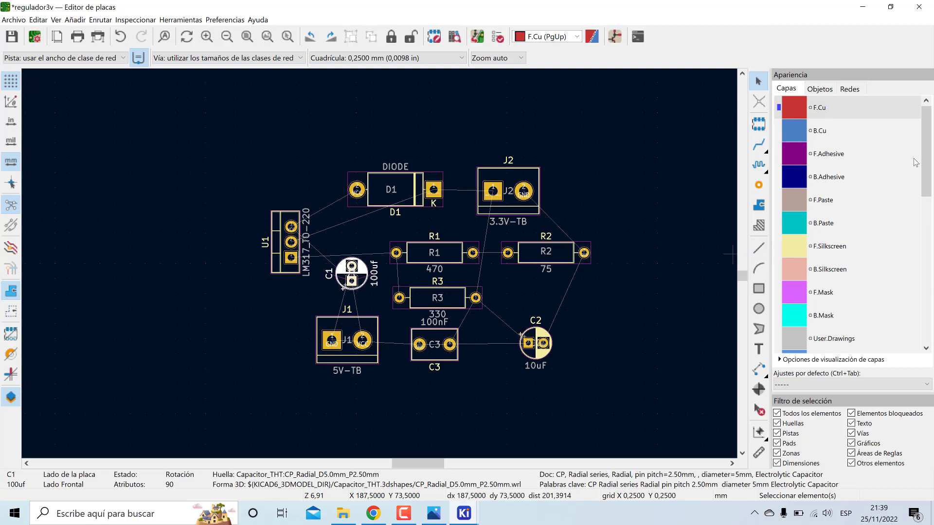
pyautogui.scroll(-1, 916, 162)
pyautogui.click(827, 246)
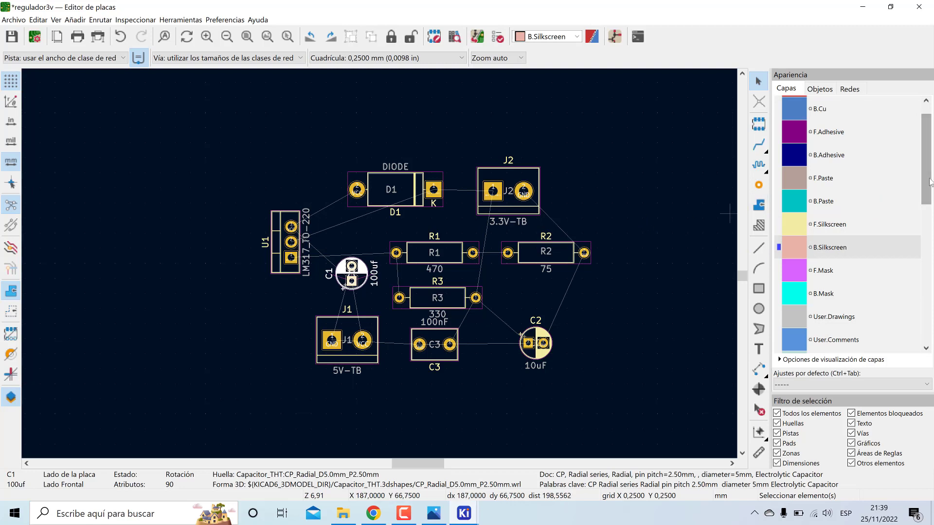
pyautogui.scroll(-1, 929, 199)
pyautogui.moveTo(932, 201); pyautogui.dragTo(929, 245)
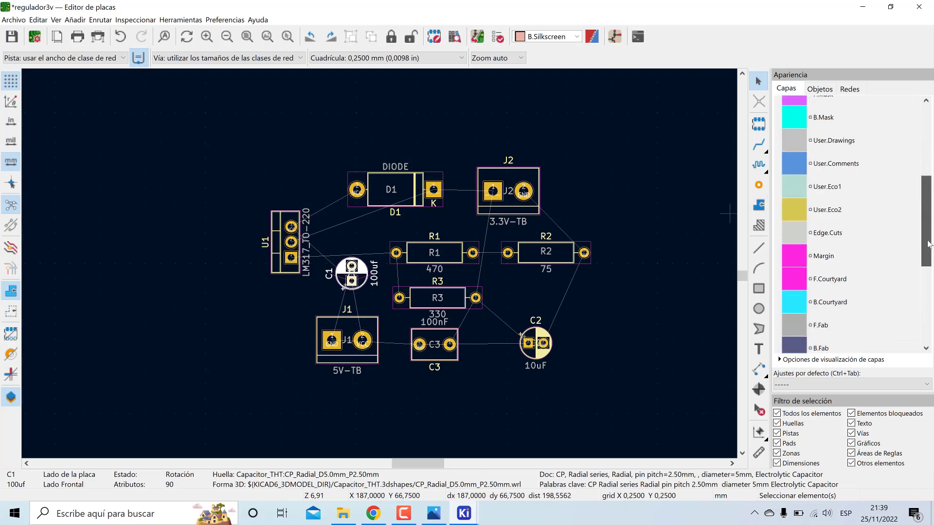
# Draw a rectangular board outline about 60 × 38.5 mm around all the footprints on the Edge.Cuts layer.
pyautogui.click(827, 232)
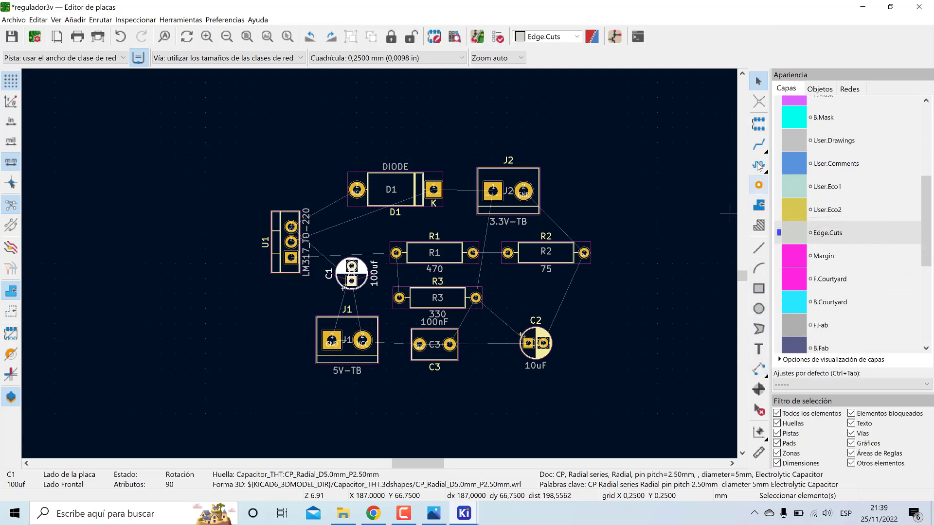
pyautogui.click(759, 289)
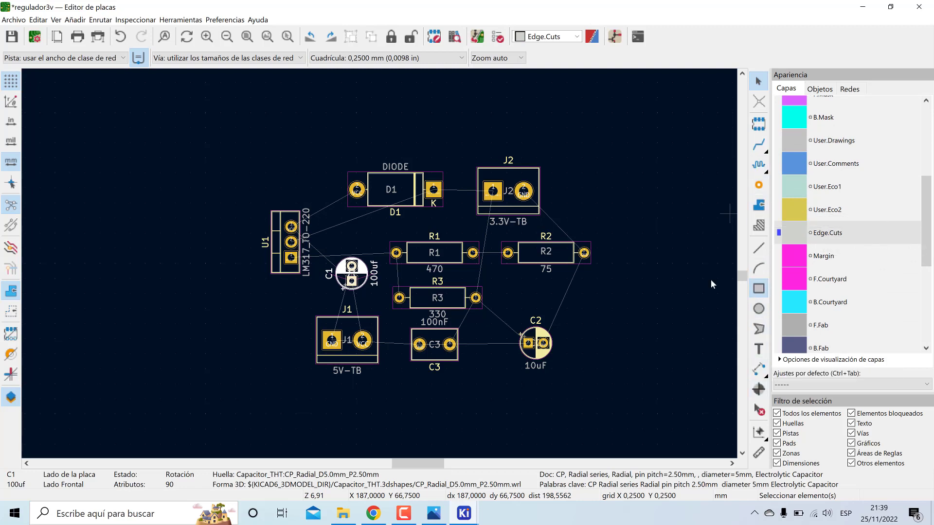
pyautogui.click(245, 147)
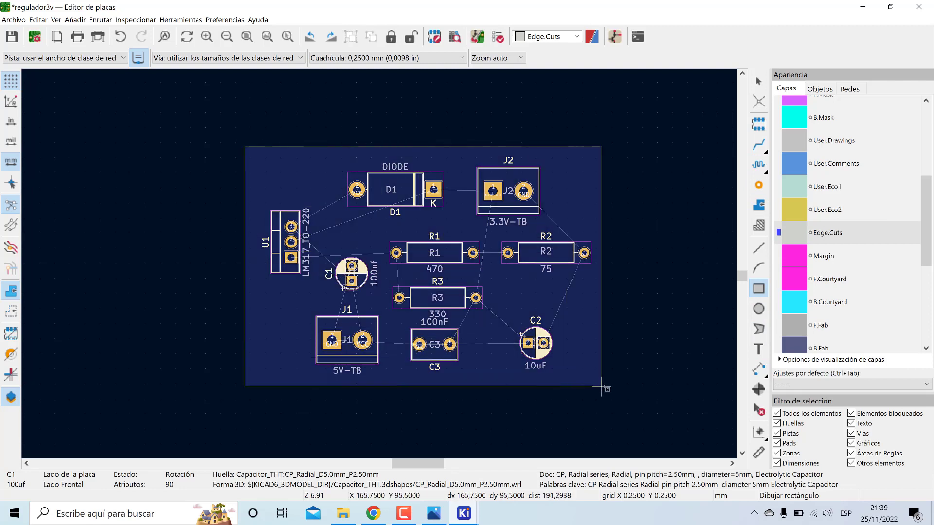
pyautogui.click(606, 387)
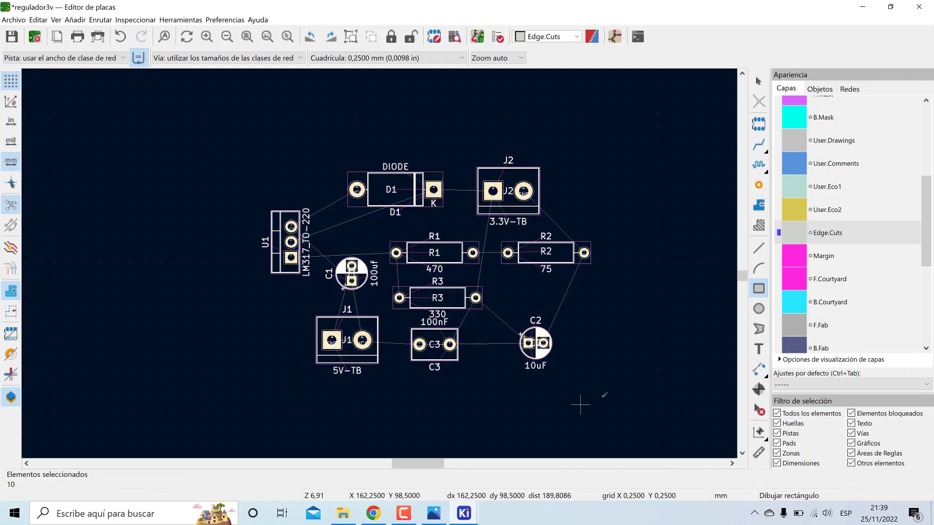
pyautogui.click(620, 380)
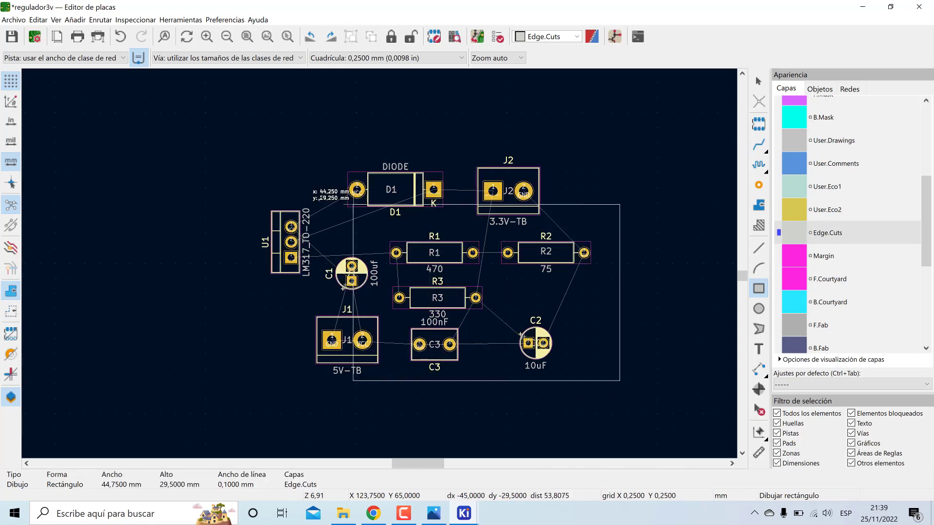
pyautogui.click(257, 148)
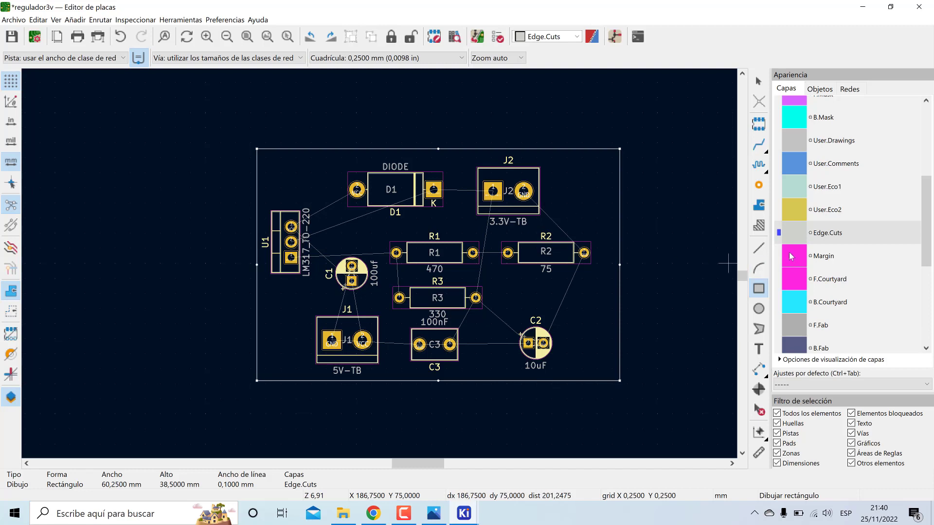
# Make the back copper layer B.Cu active and start the track routing tool.
pyautogui.scroll(5, 926, 229)
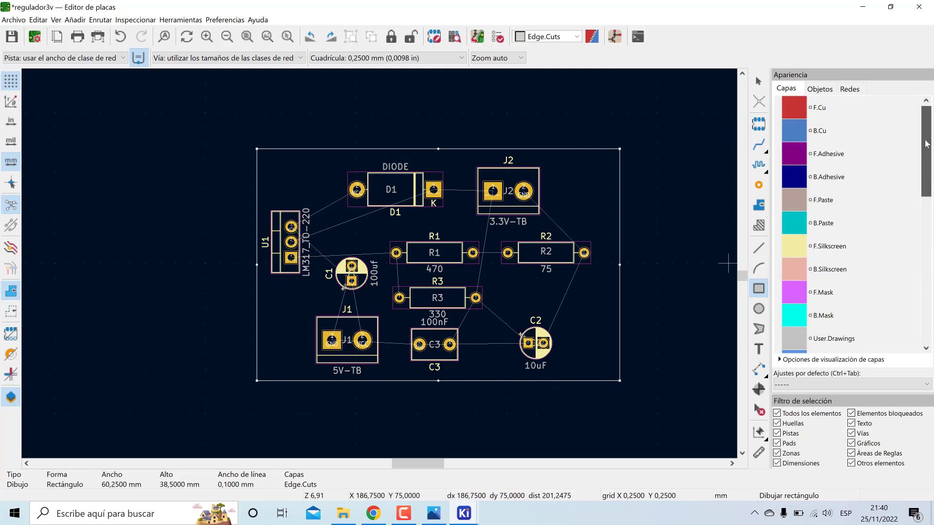
pyautogui.click(823, 131)
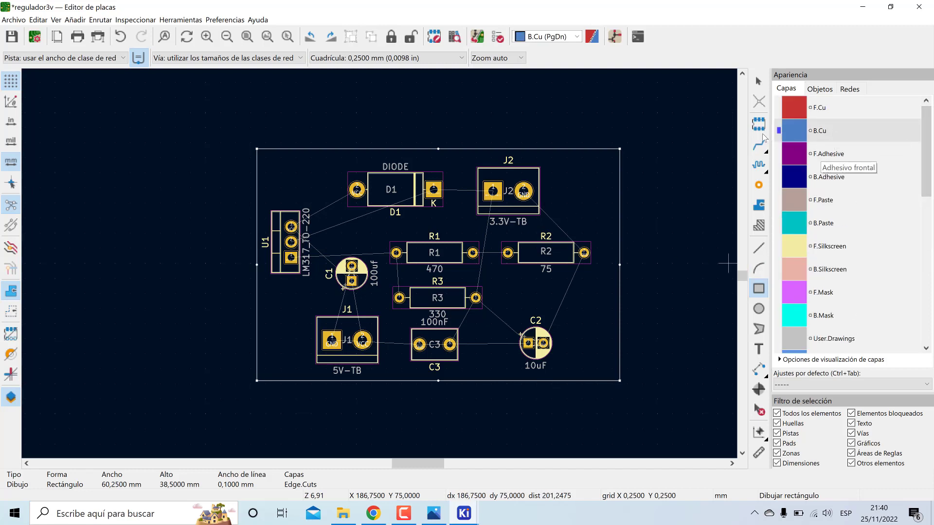
pyautogui.click(579, 210)
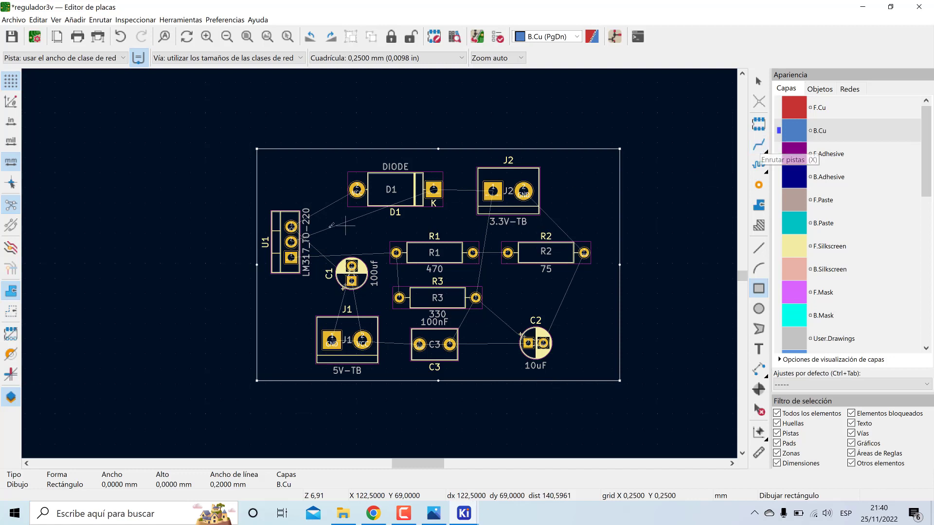
pyautogui.click(759, 144)
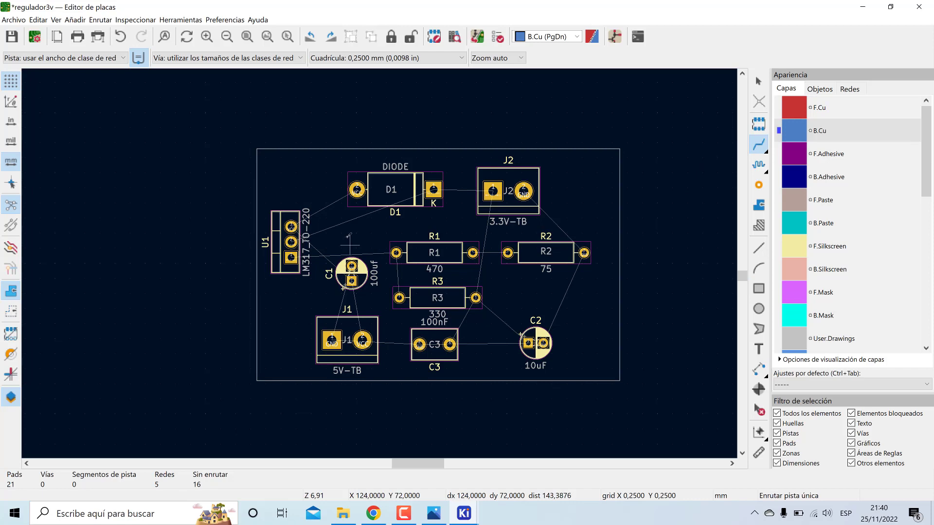
pyautogui.scroll(3, 347, 236)
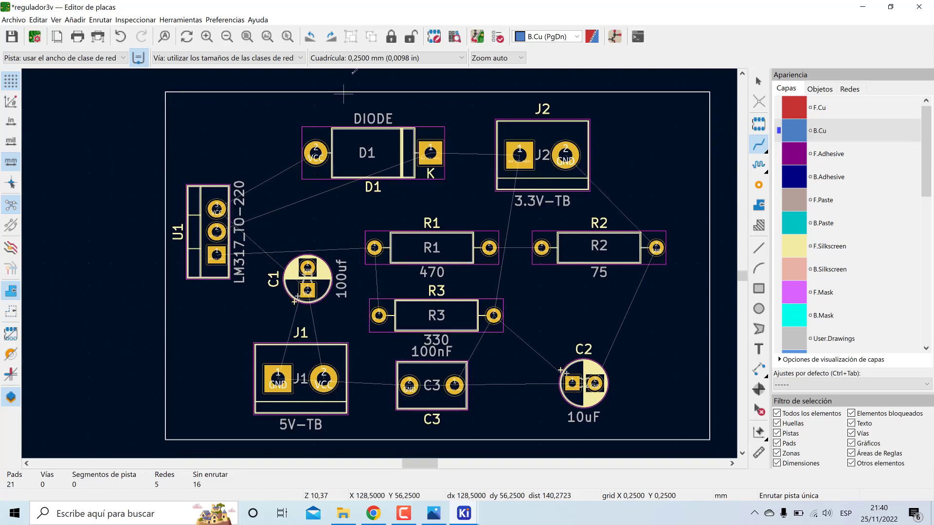
pyautogui.click(358, 61)
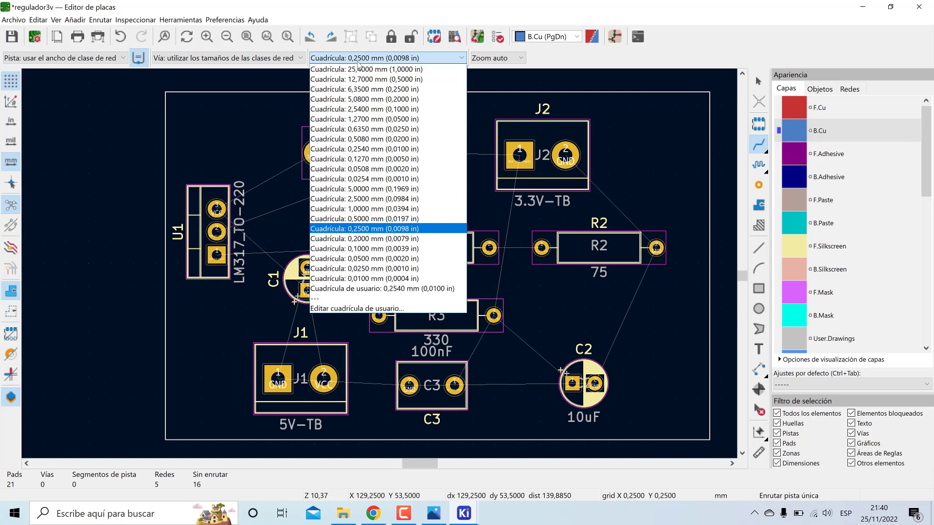
pyautogui.click(351, 232)
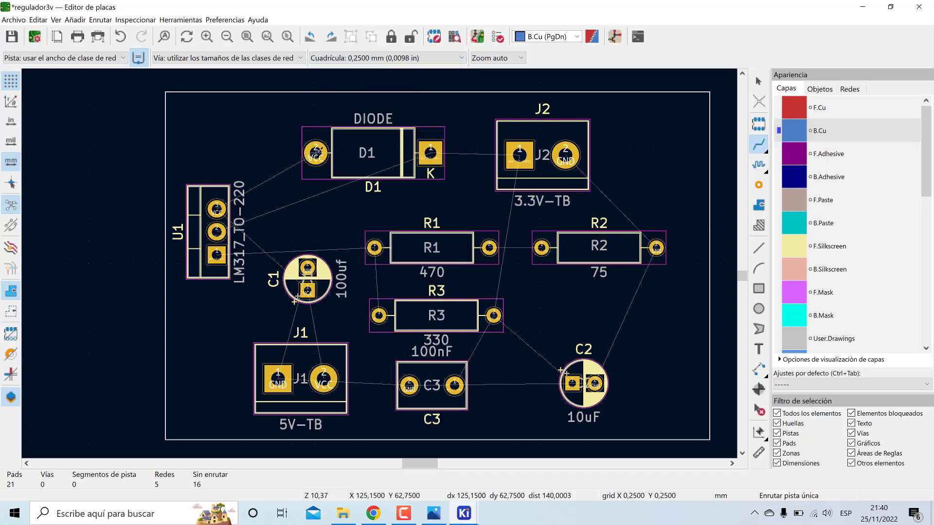
pyautogui.click(315, 154)
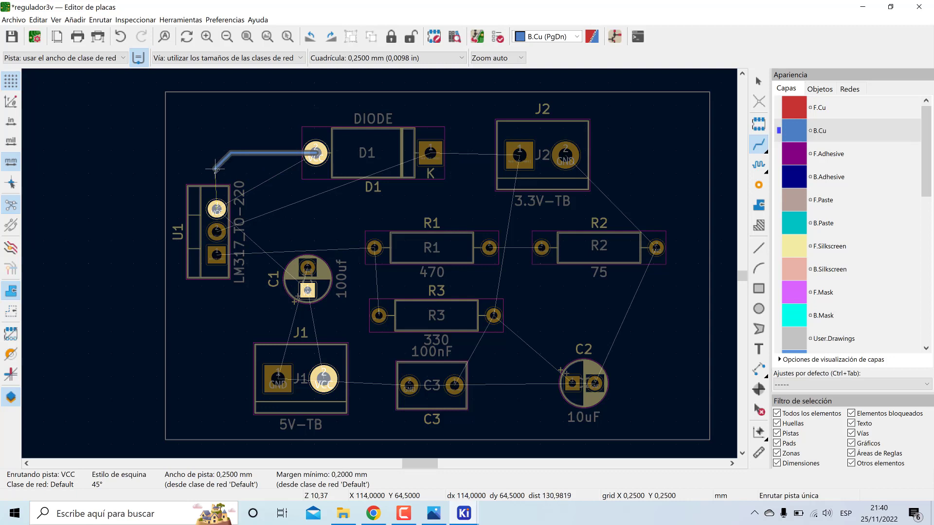
pyautogui.press('Escape')
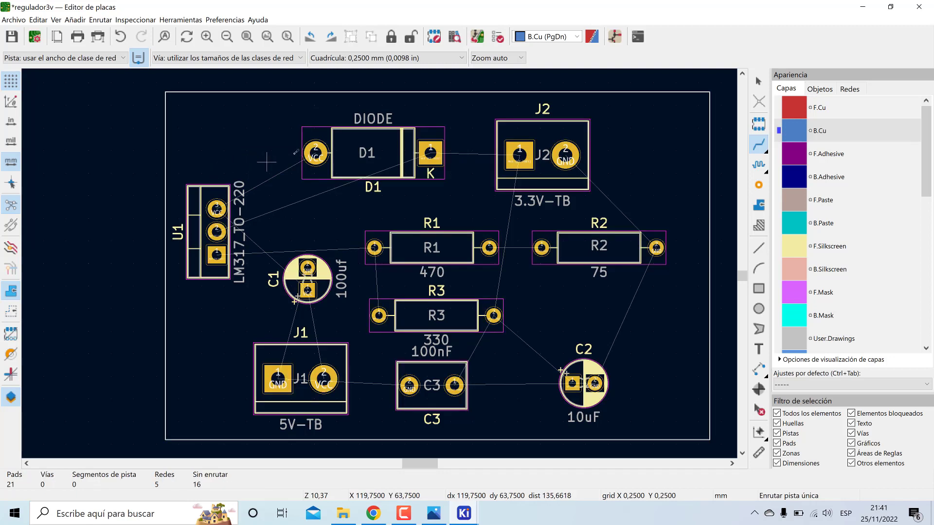
# Set the track width of the Default net class to 0.8 mm in the board setup.
pyautogui.click(14, 20)
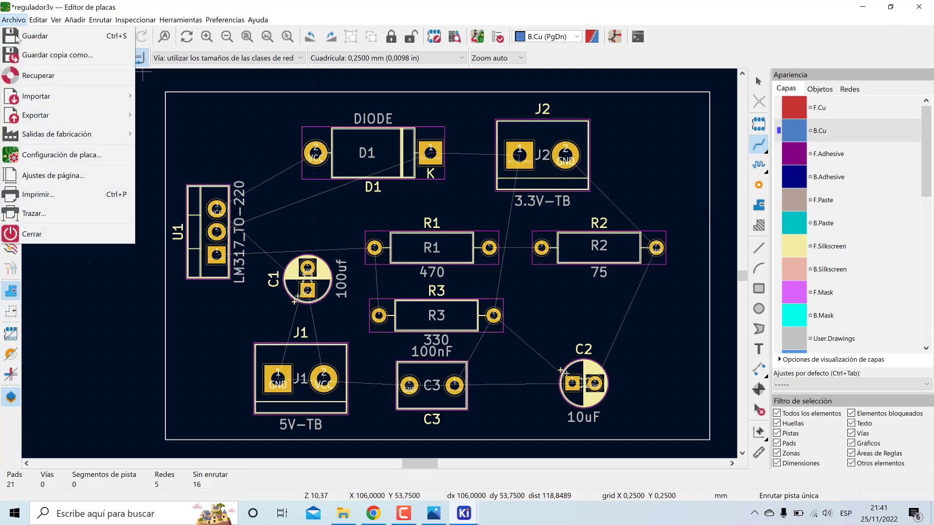
pyautogui.click(45, 153)
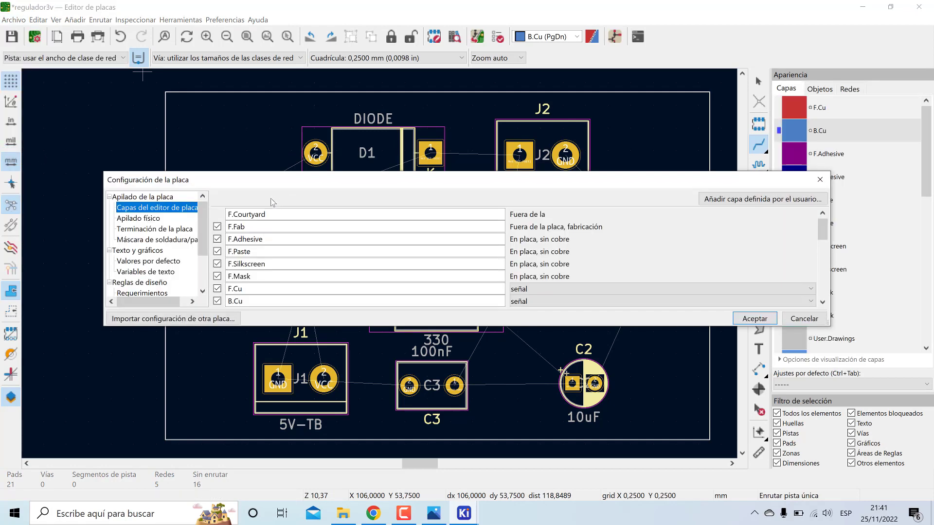
pyautogui.scroll(-2, 203, 244)
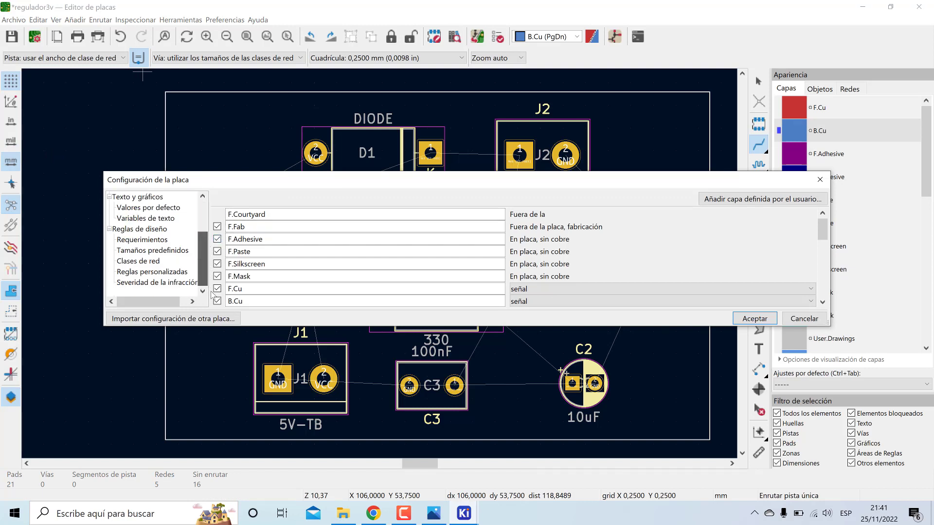
pyautogui.click(153, 262)
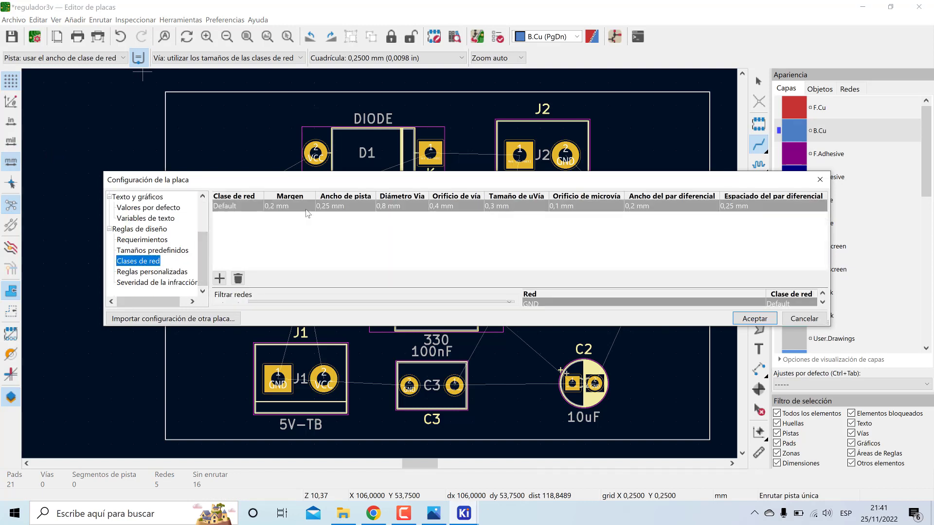
pyautogui.click(324, 206)
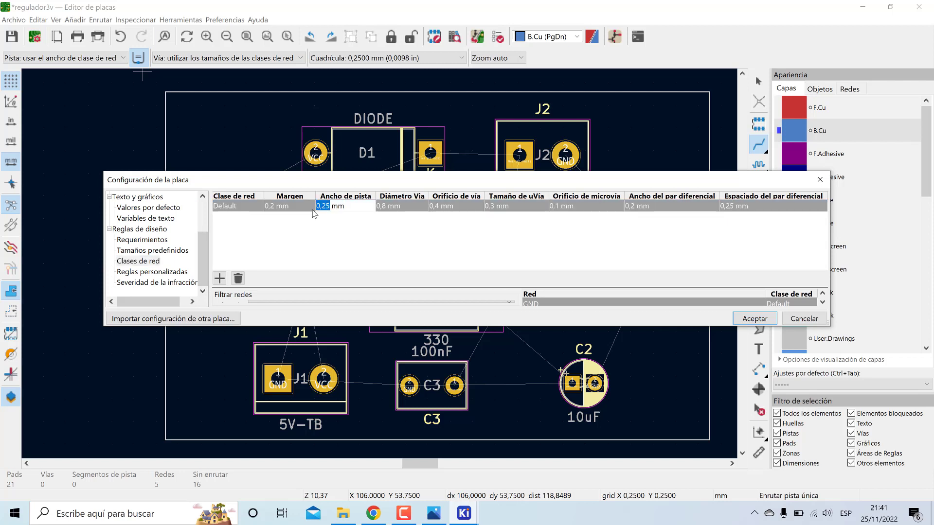
pyautogui.write('0')
pyautogui.press('Return')
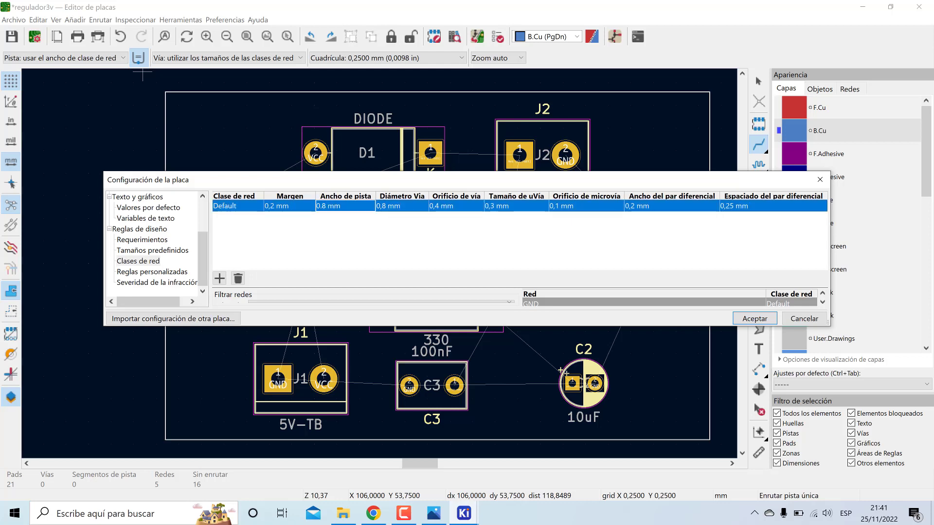
# Apply the board setup changes and inspect the properties of pad 2 on diode D1.
pyautogui.click(754, 319)
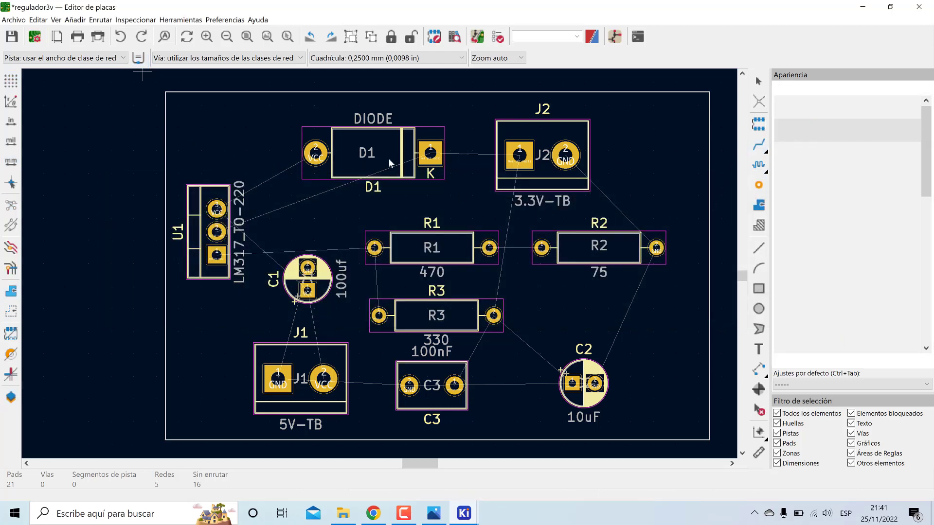
pyautogui.click(318, 156)
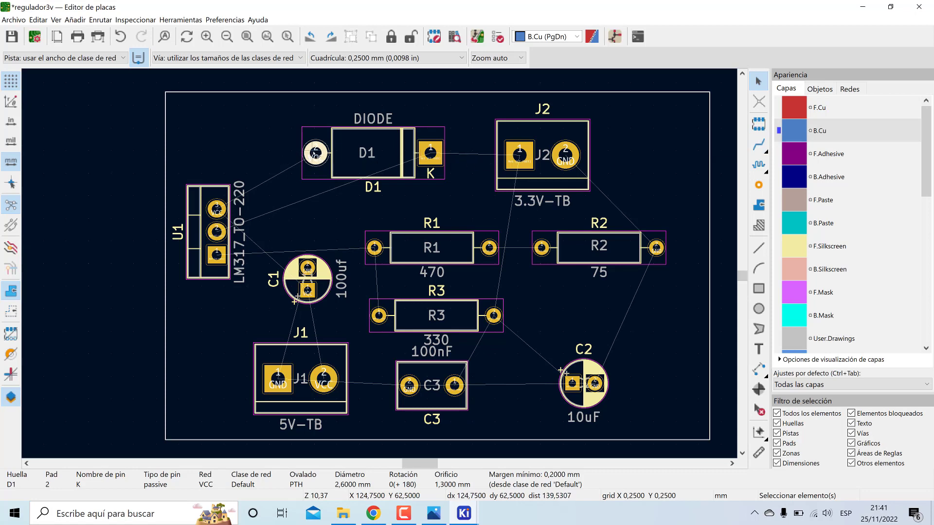
pyautogui.press('e')
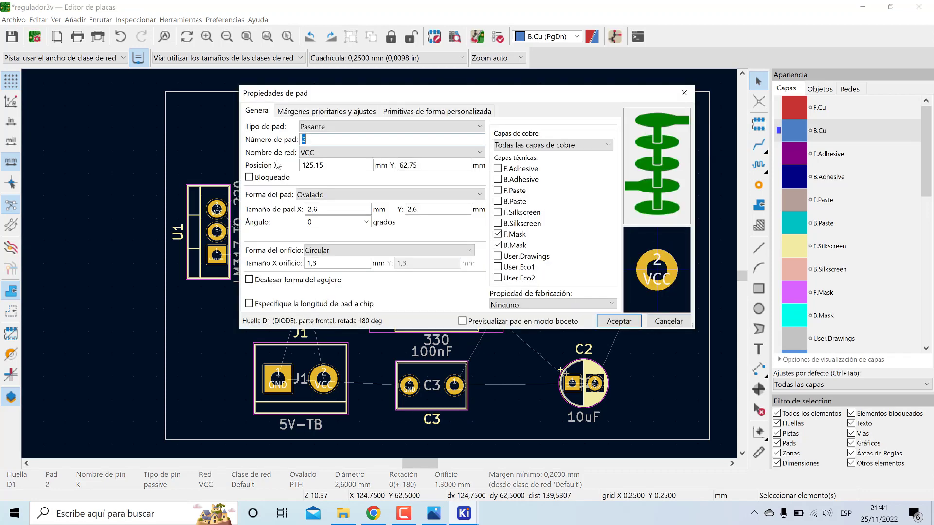
pyautogui.click(684, 94)
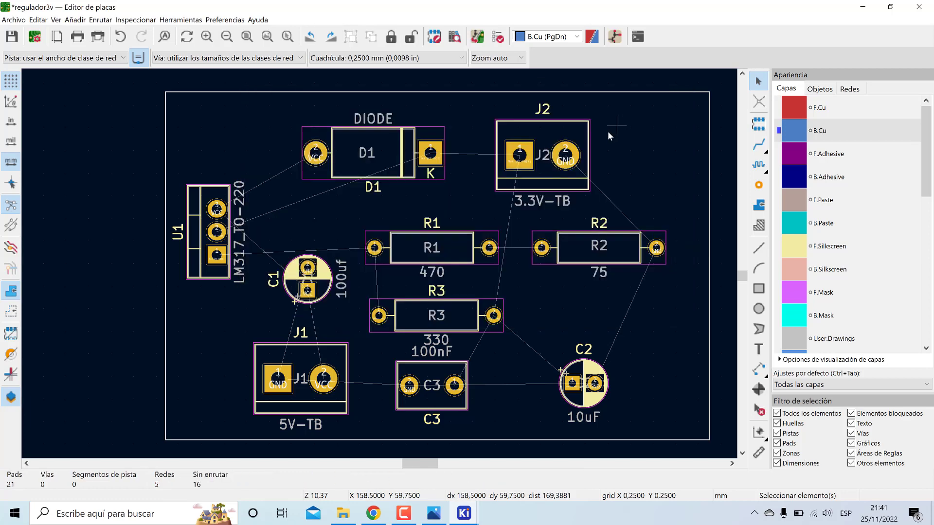
# Route a B.Cu track from pad 2 of diode D1 to the VCC pad of regulator U1.
pyautogui.click(758, 145)
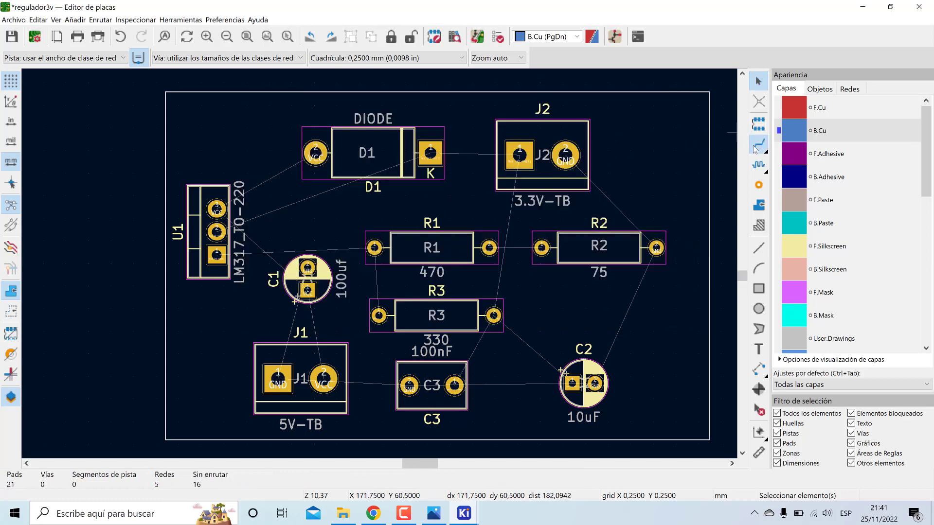
pyautogui.click(314, 153)
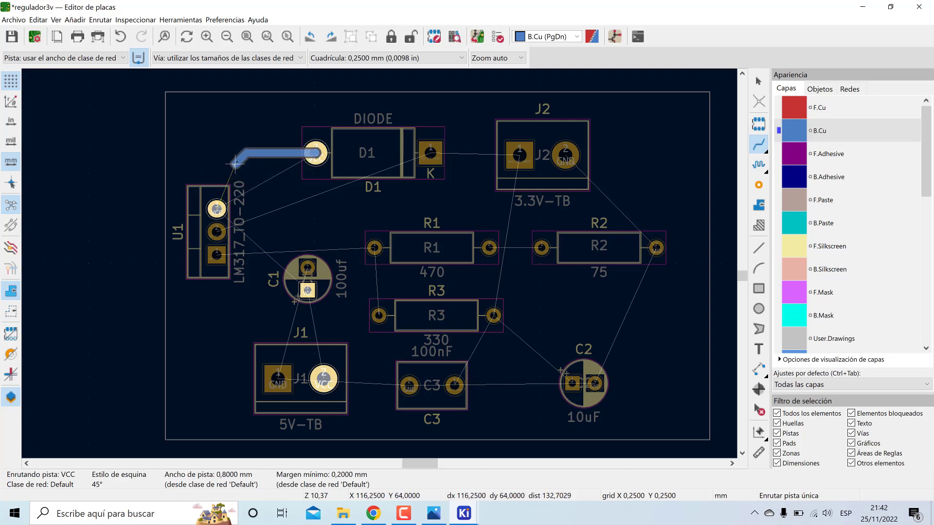
pyautogui.click(217, 208)
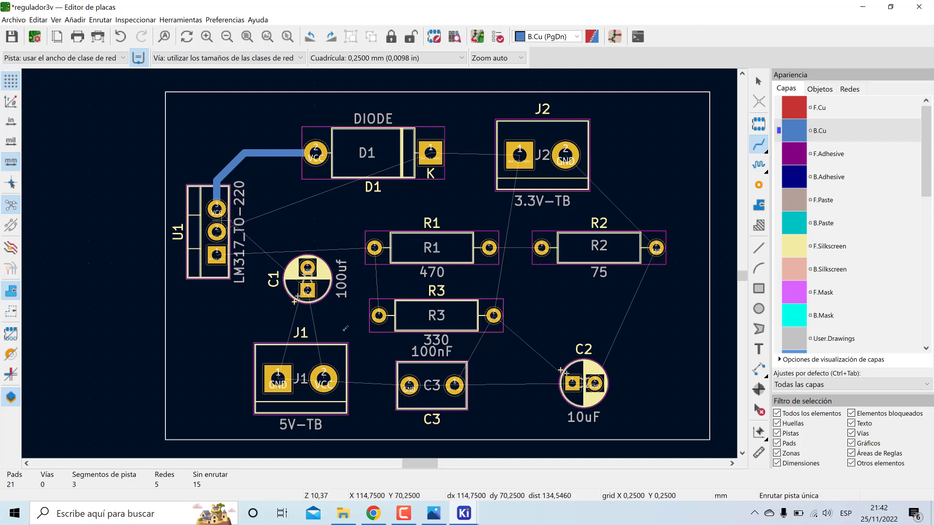
pyautogui.click(464, 513)
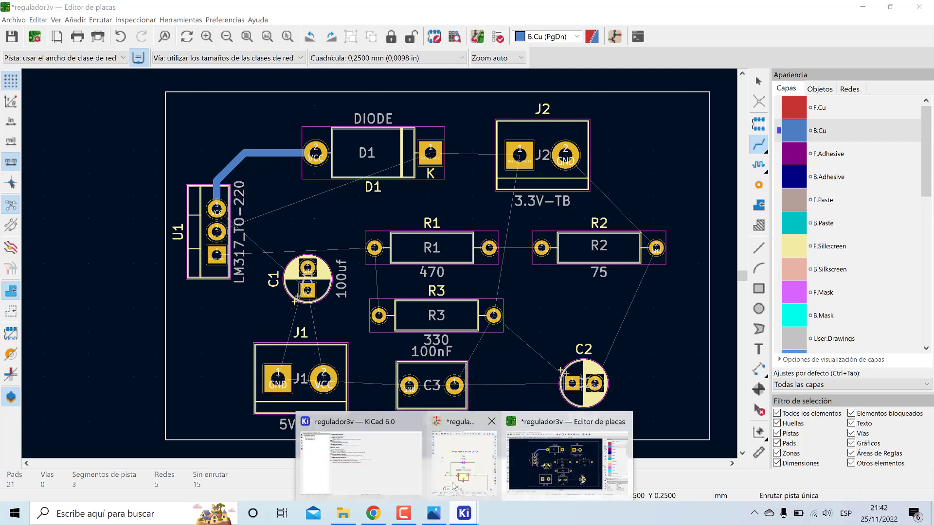
pyautogui.moveTo(453, 483)
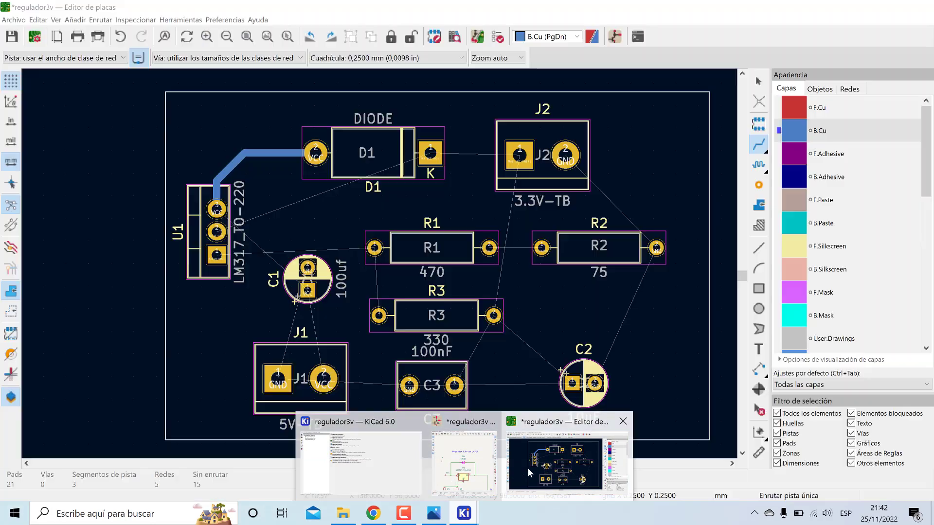
pyautogui.click(527, 468)
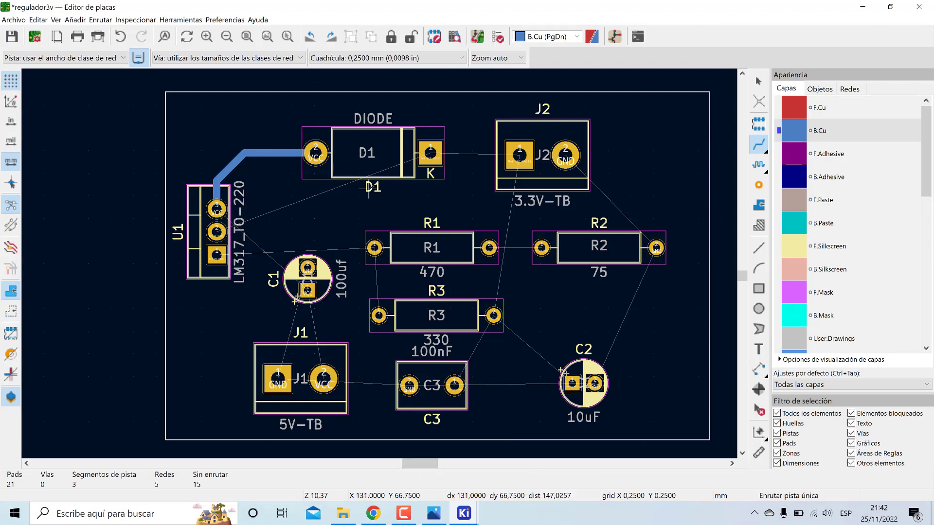
# Route the GND track from J2 through pad 2 of R2 to pad 2 of C2, and connect pad 1 of R1 to pad 1 of R3.
pyautogui.click(565, 155)
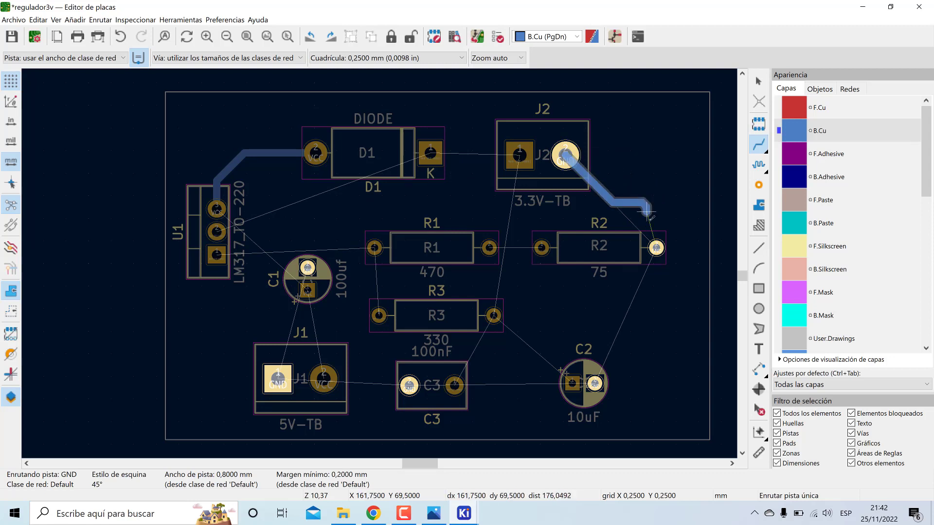
pyautogui.click(656, 248)
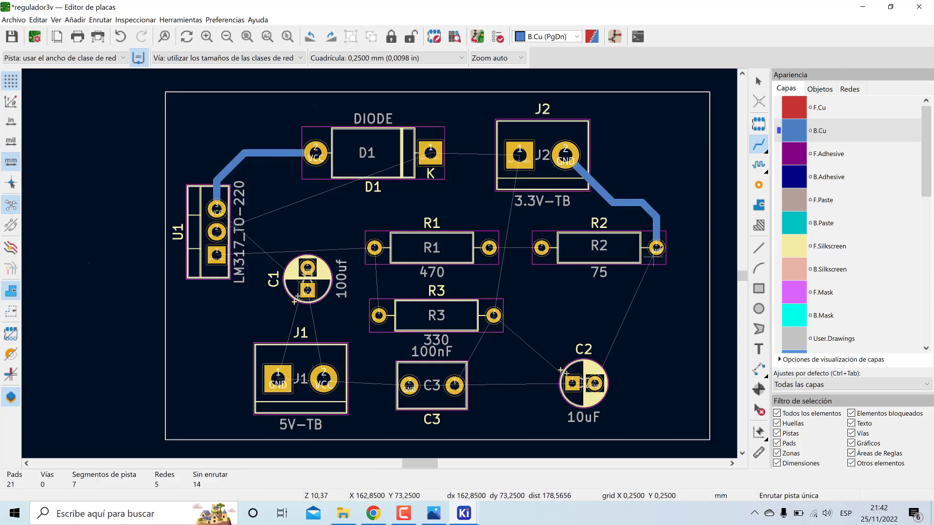
pyautogui.click(657, 247)
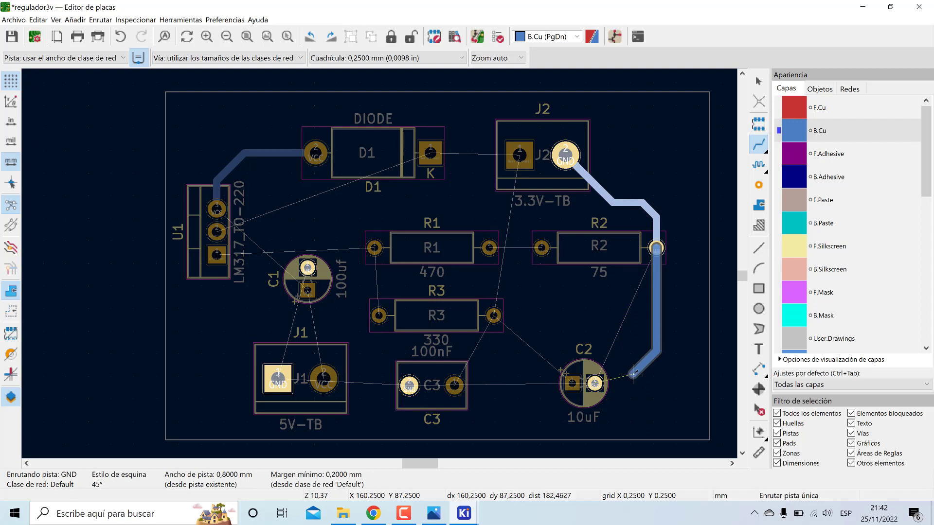
pyautogui.click(595, 383)
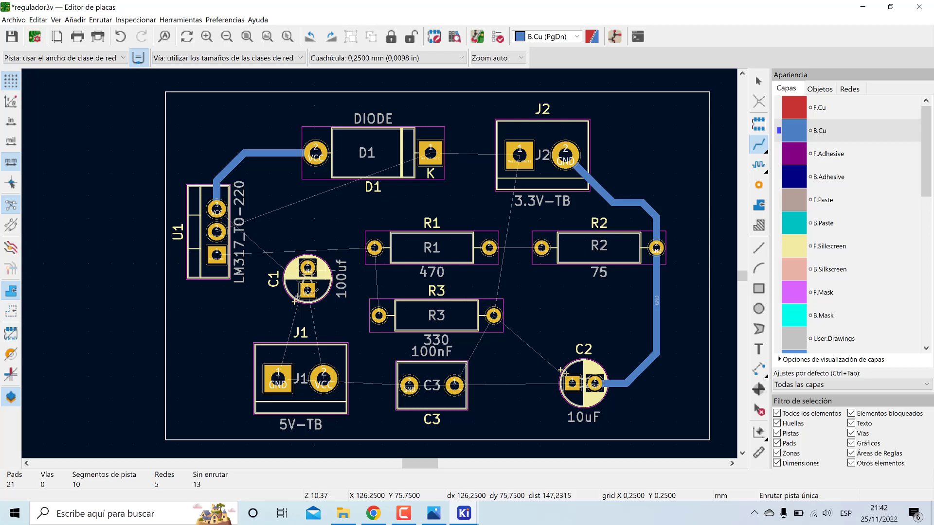
pyautogui.click(375, 248)
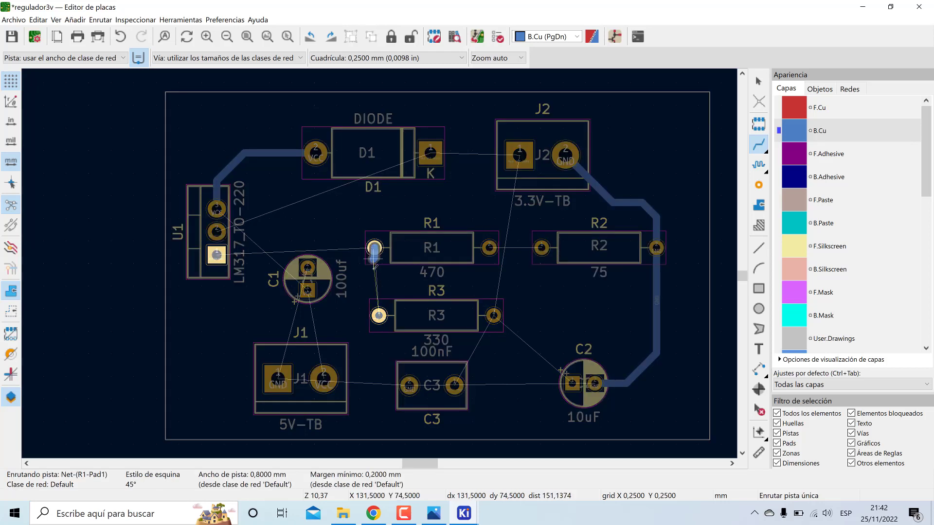
pyautogui.click(379, 315)
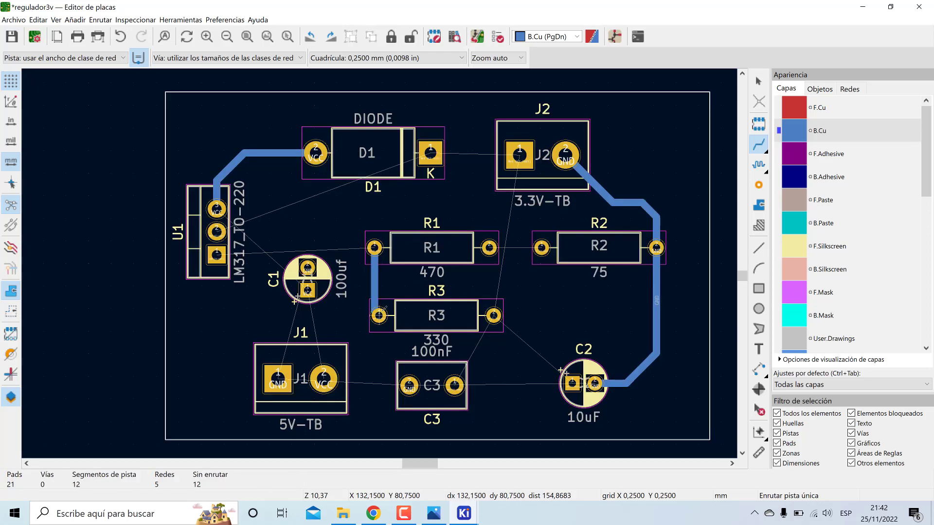
# Try to route a back copper track from pad 2 of R1 to pad 2 of R3.
pyautogui.click(489, 247)
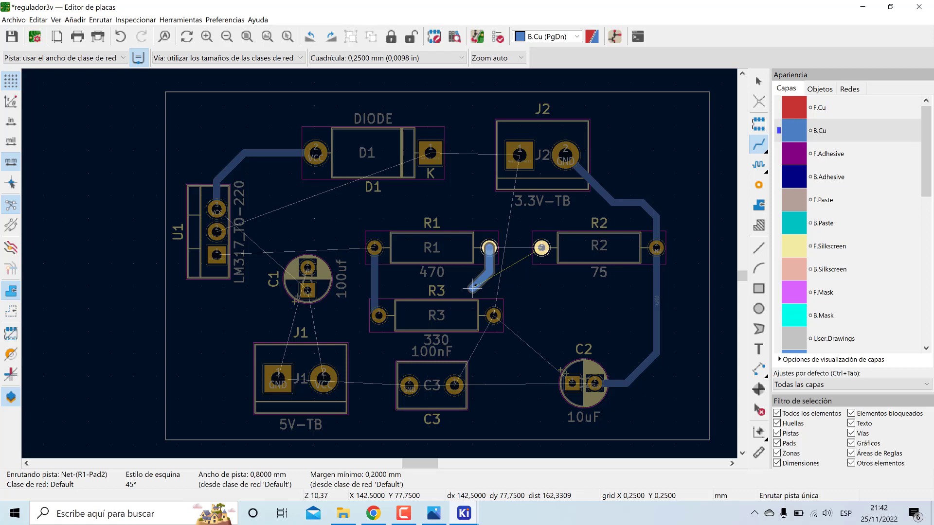
pyautogui.click(473, 289)
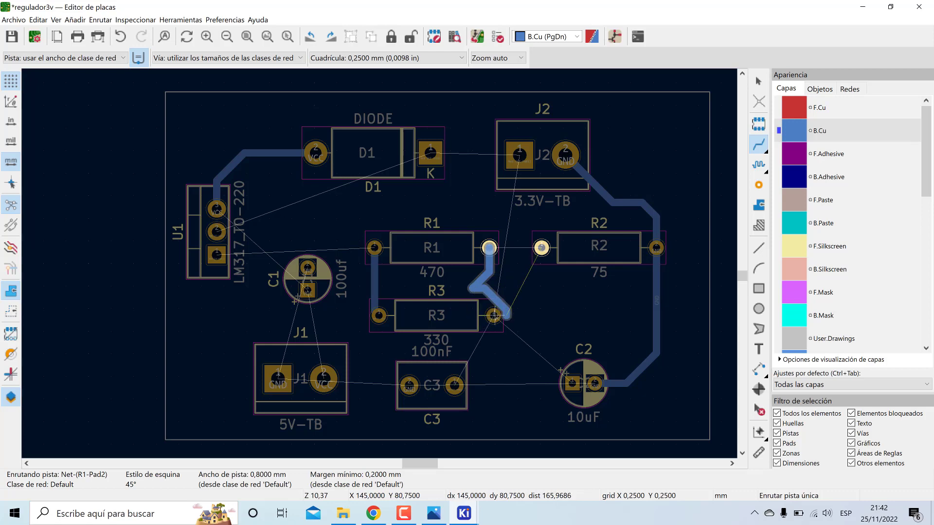
pyautogui.scroll(3, 580, 370)
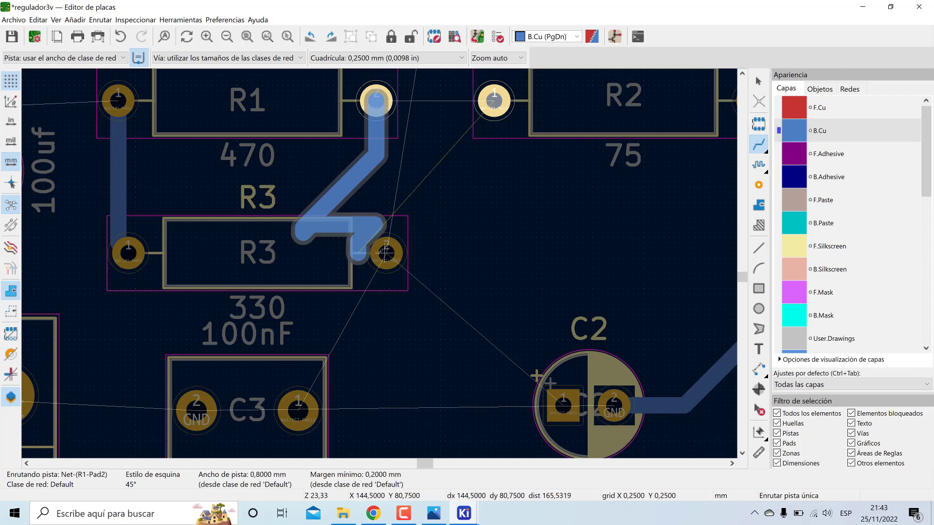
pyautogui.press('Escape')
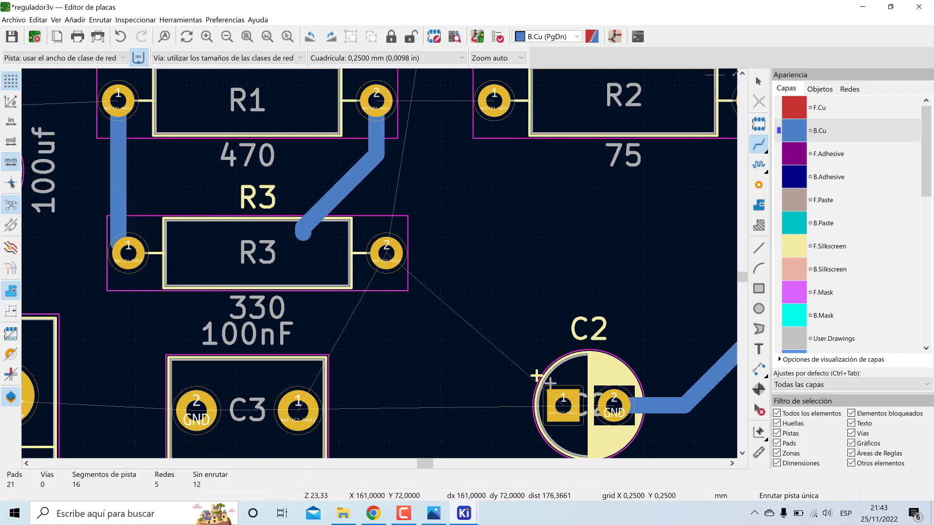
# Delete all the leftover track segments running from pad 2 of R1 toward R3.
pyautogui.click(758, 81)
pyautogui.click(356, 181)
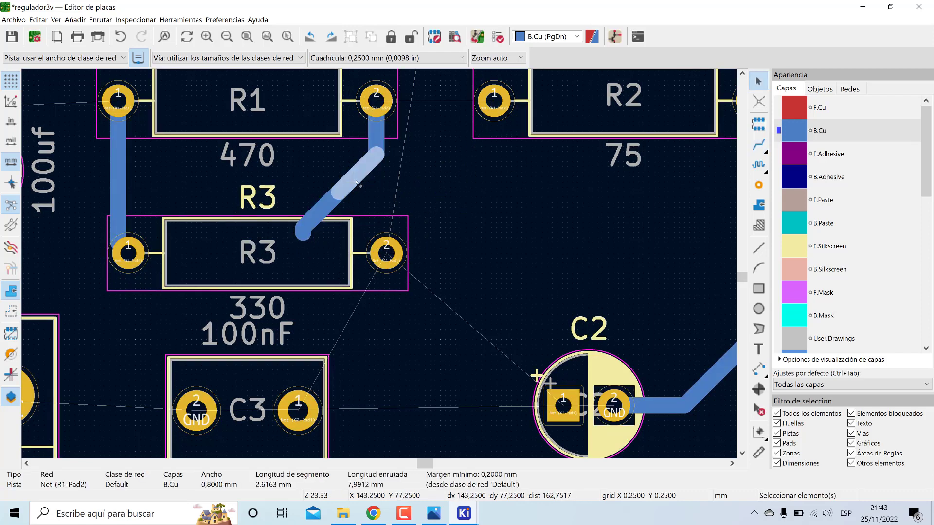
pyautogui.press('Delete')
pyautogui.click(318, 217)
pyautogui.press('Delete')
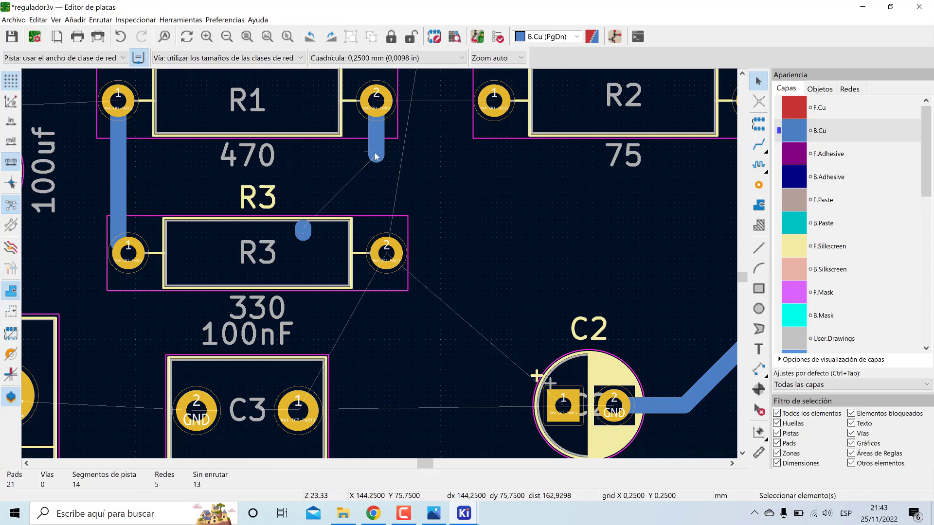
pyautogui.click(376, 146)
pyautogui.press('Delete')
pyautogui.click(310, 230)
pyautogui.press('Delete')
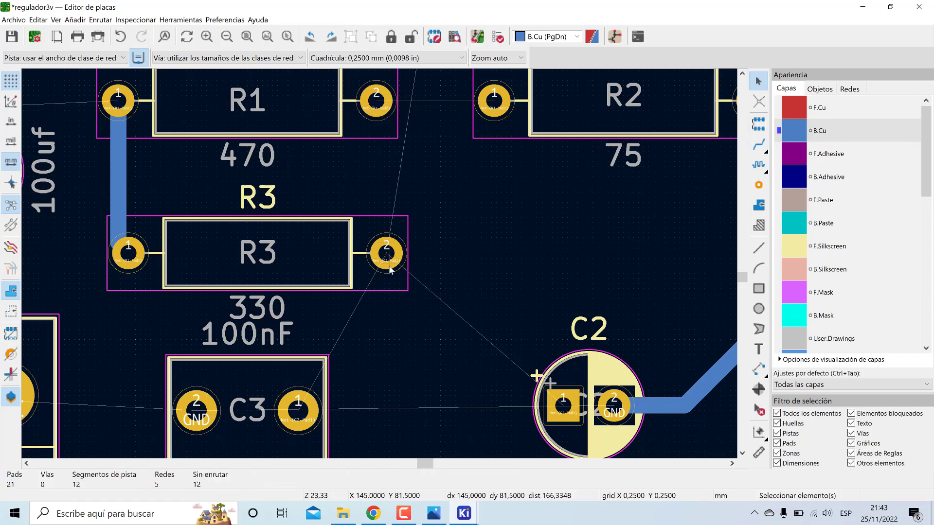
# Try to route a track from pad 2 of R3 up to pad 2 of R1, and undo the placed segments.
pyautogui.click(758, 145)
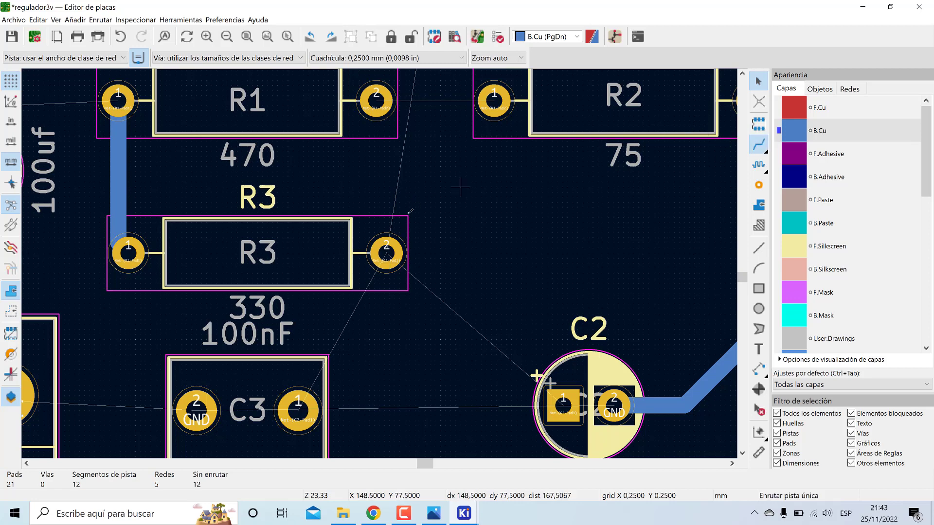
pyautogui.click(387, 253)
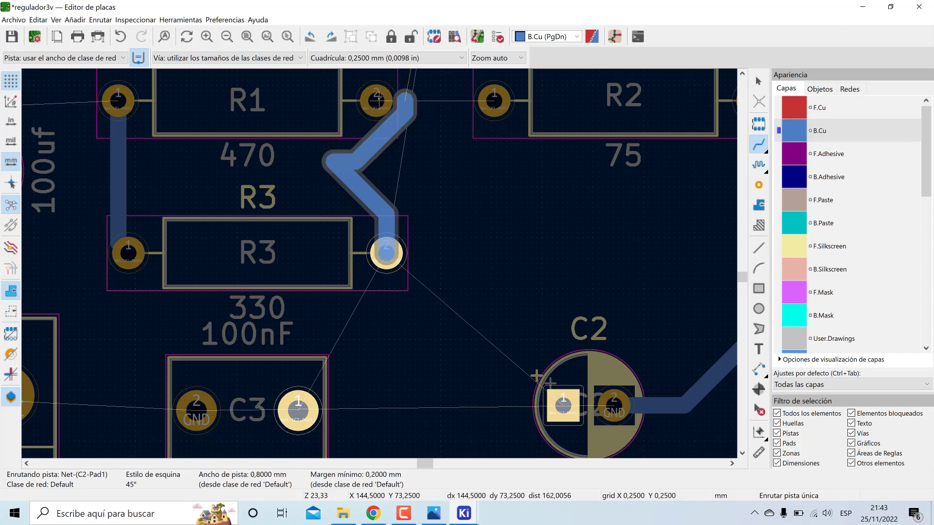
pyautogui.scroll(-2, 380, 93)
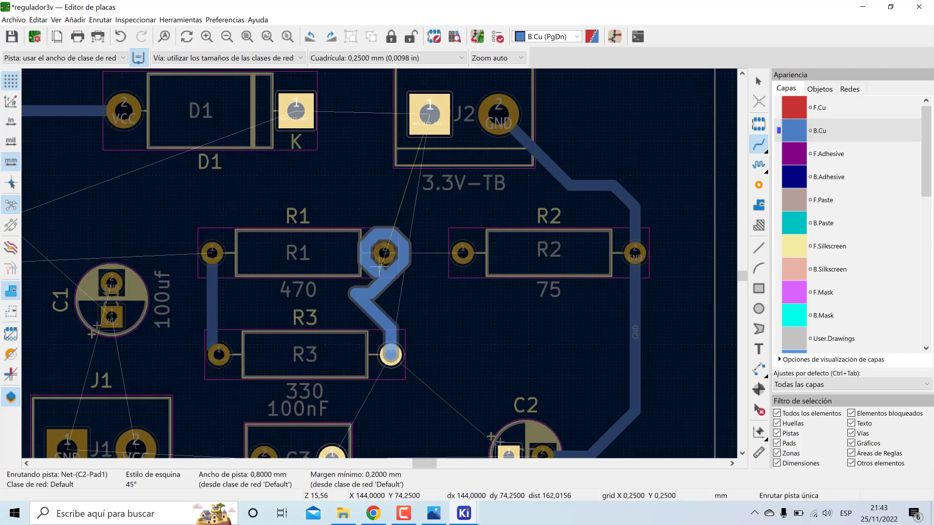
pyautogui.doubleClick(368, 296)
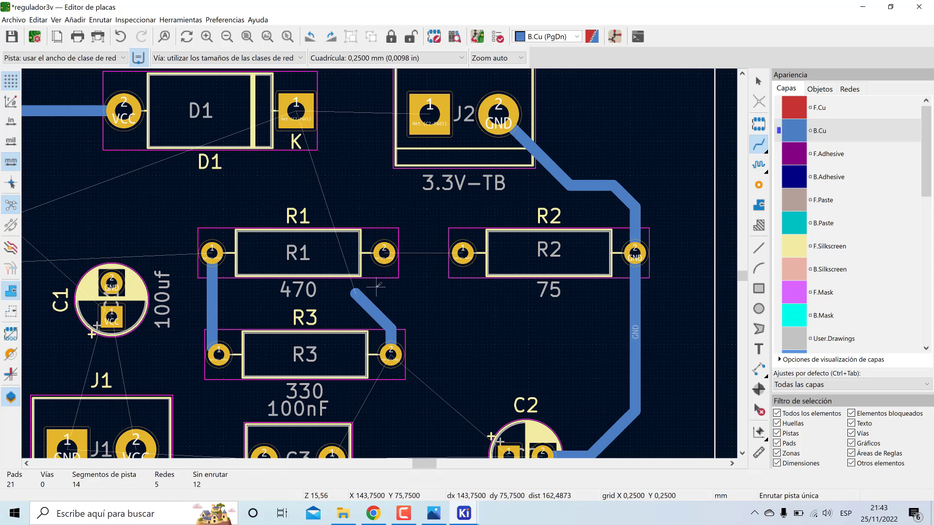
pyautogui.hotkey('ctrl', 'z')
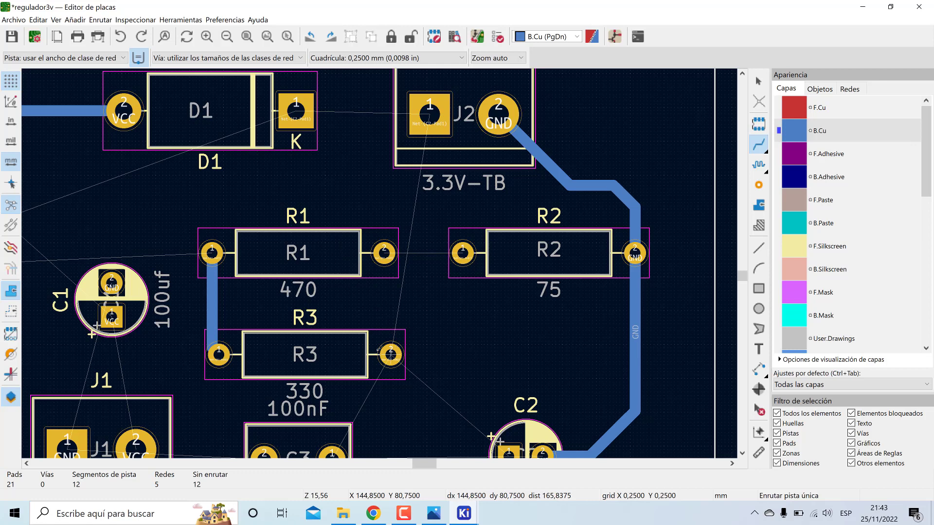
# Try shifting resistors R1 and R3 slightly to the left, and undo both moves.
pyautogui.click(758, 81)
pyautogui.click(340, 249)
pyautogui.moveTo(340, 250); pyautogui.dragTo(316, 247)
pyautogui.moveTo(334, 364); pyautogui.dragTo(288, 359)
pyautogui.hotkey('ctrl', 'z')
pyautogui.hotkey('ctrl', 'z')
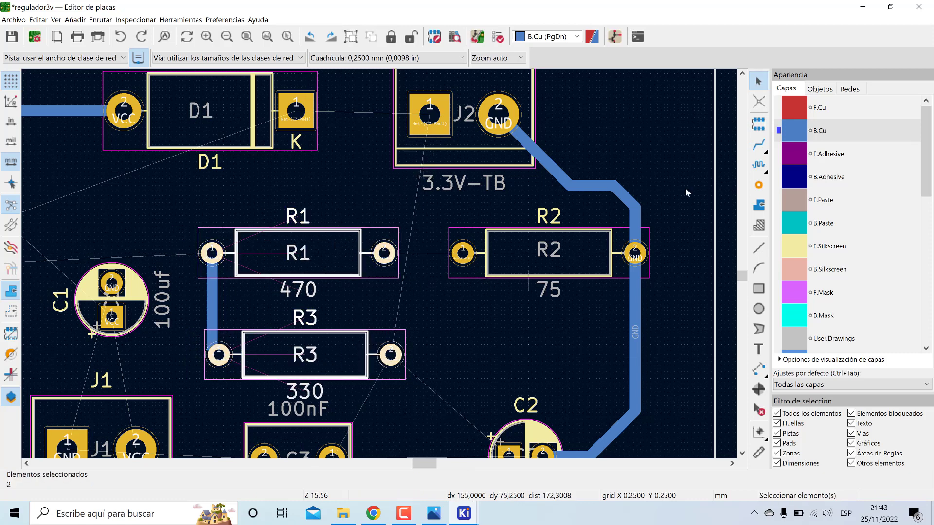
# Route a B.Cu track from pad 2 of R3 up between R1 and R2 to pad 1 of J2.
pyautogui.click(758, 145)
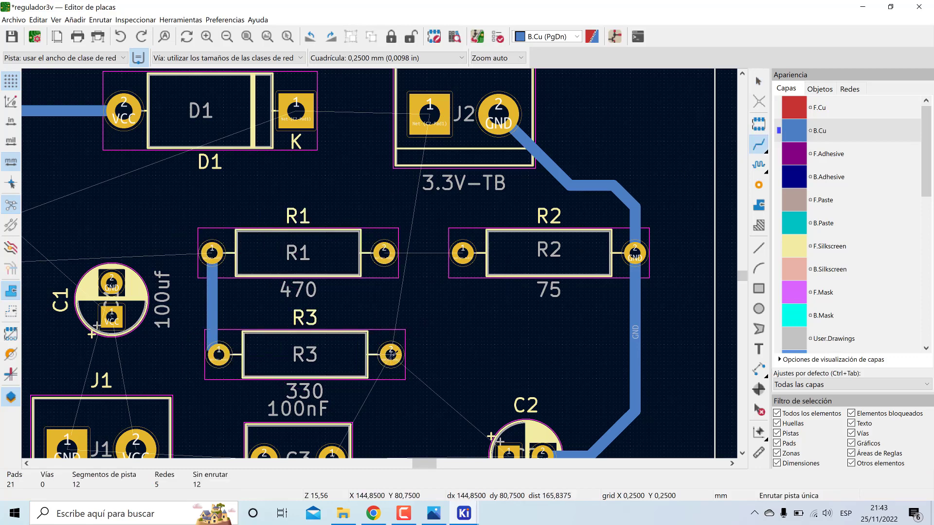
pyautogui.click(392, 353)
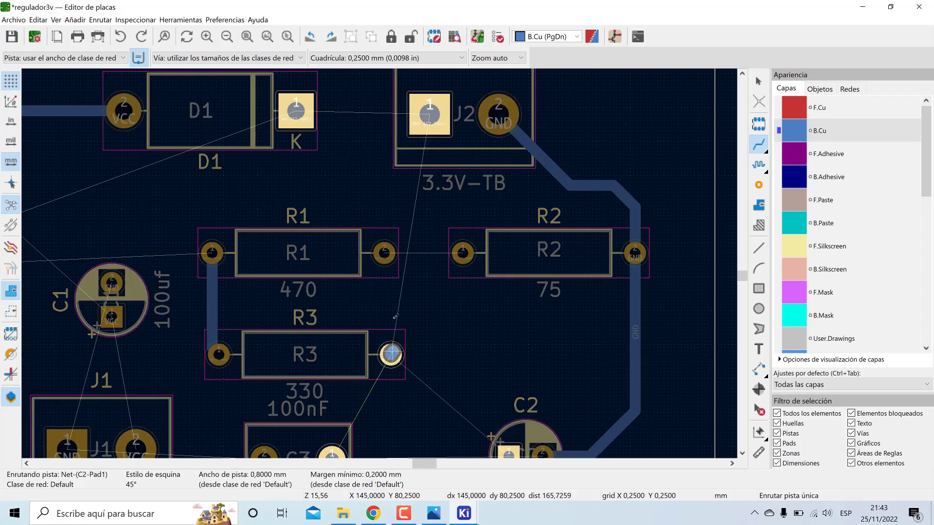
pyautogui.click(430, 114)
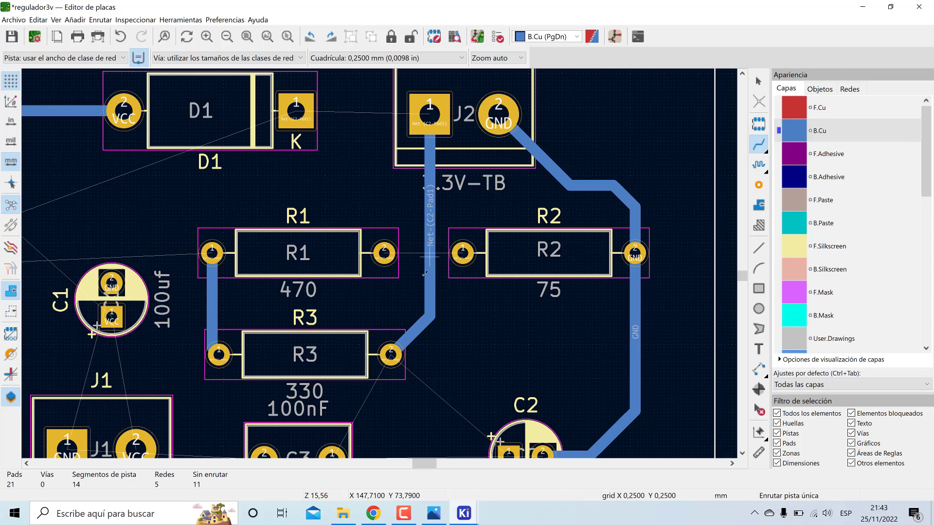
# Abandon the back copper track begun at pad 1 of R2 and make the front copper layer F.Cu active.
pyautogui.click(463, 253)
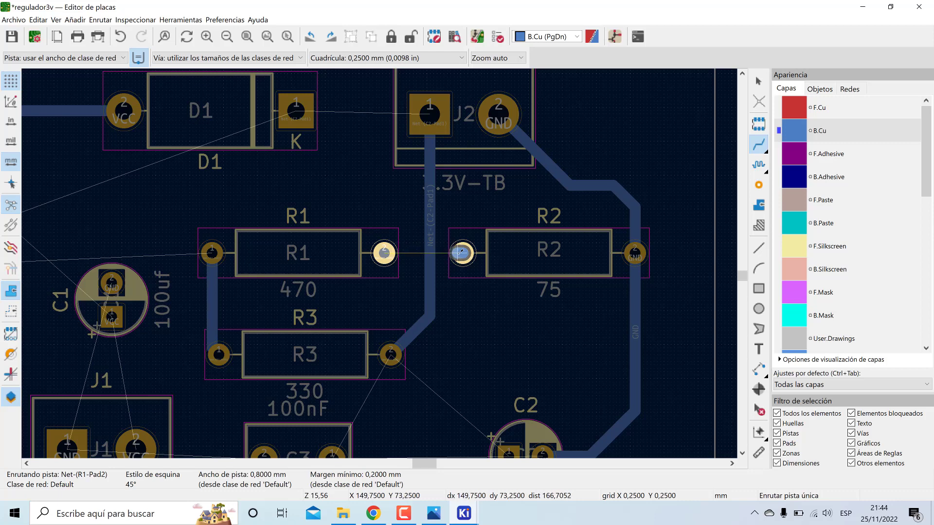
pyautogui.press('Escape')
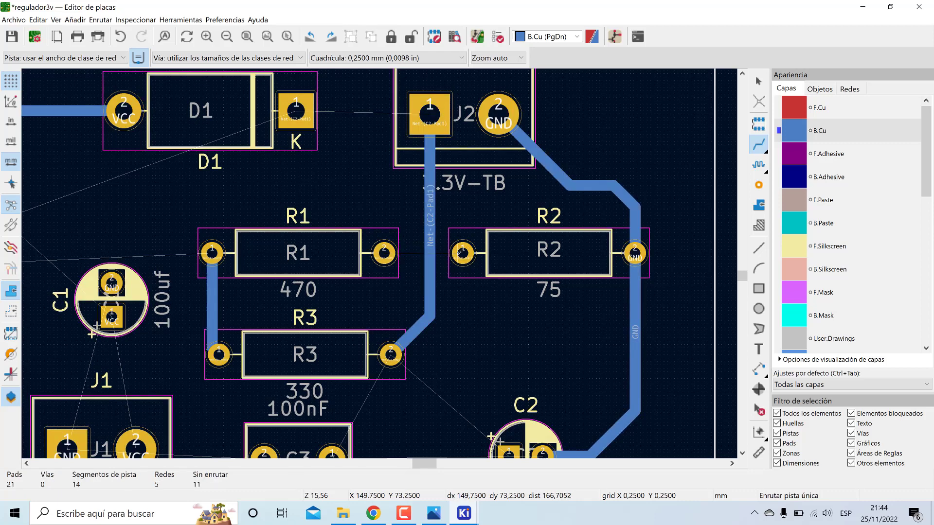
pyautogui.press('pageup')
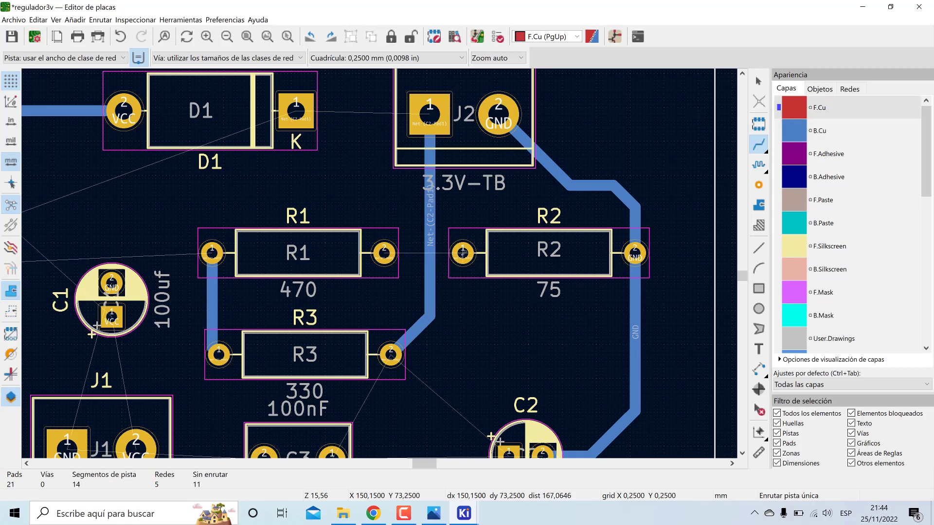
# Route an F.Cu track from pad 1 of R2 to pad 2 of R1, and a B.Cu track from pad 2 of R3 to pad 1 of C2.
pyautogui.click(463, 252)
pyautogui.click(387, 253)
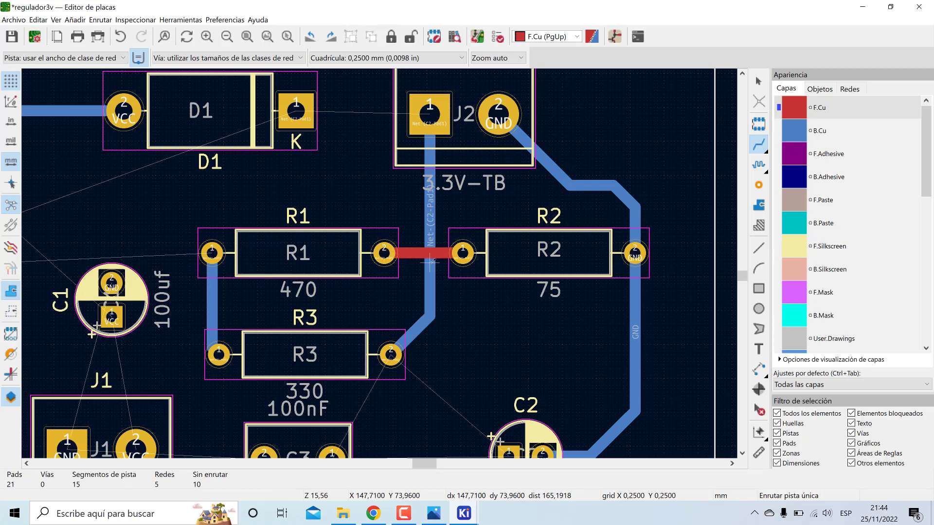
pyautogui.hscroll(-2, 429, 277)
pyautogui.scroll(-4, 469, 236)
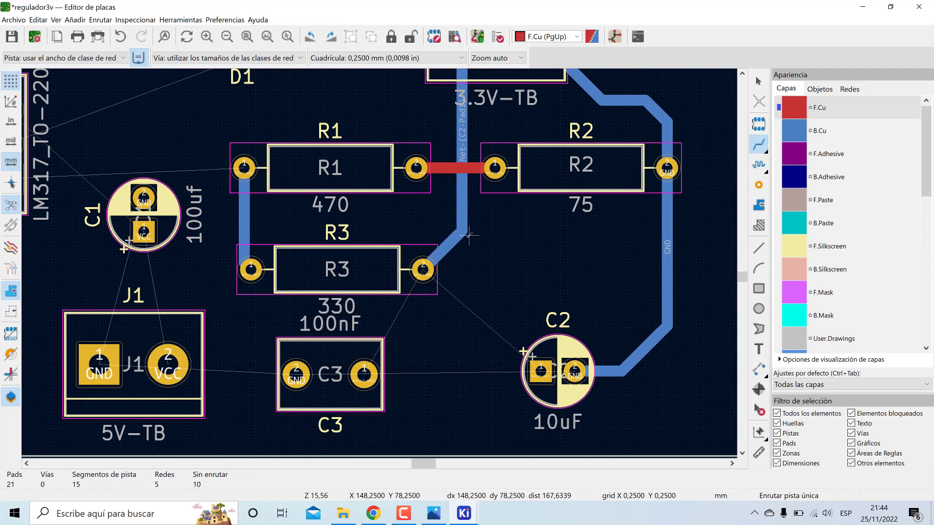
pyautogui.press('pagedown')
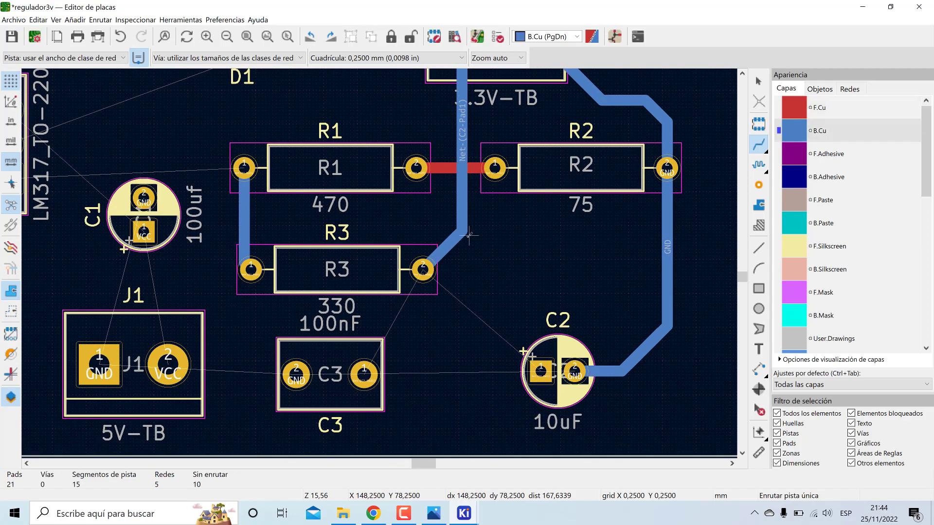
pyautogui.click(423, 269)
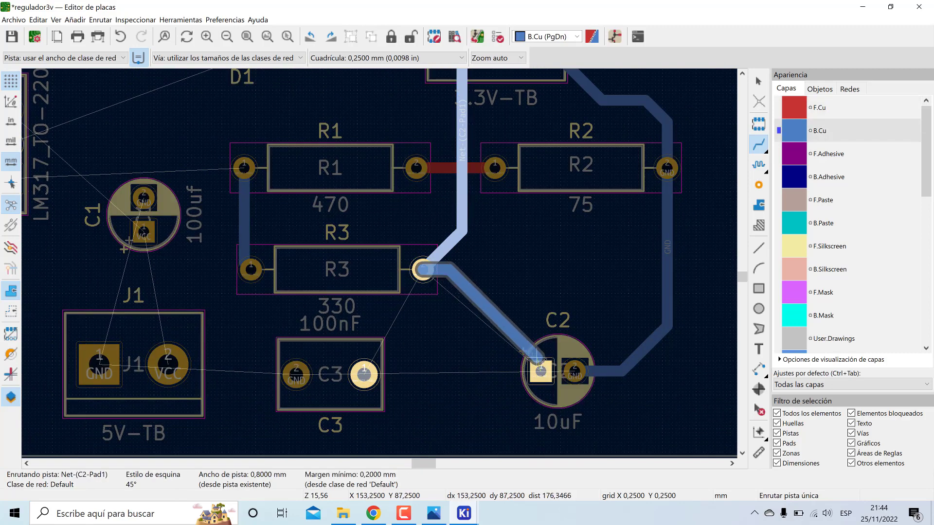
pyautogui.click(542, 369)
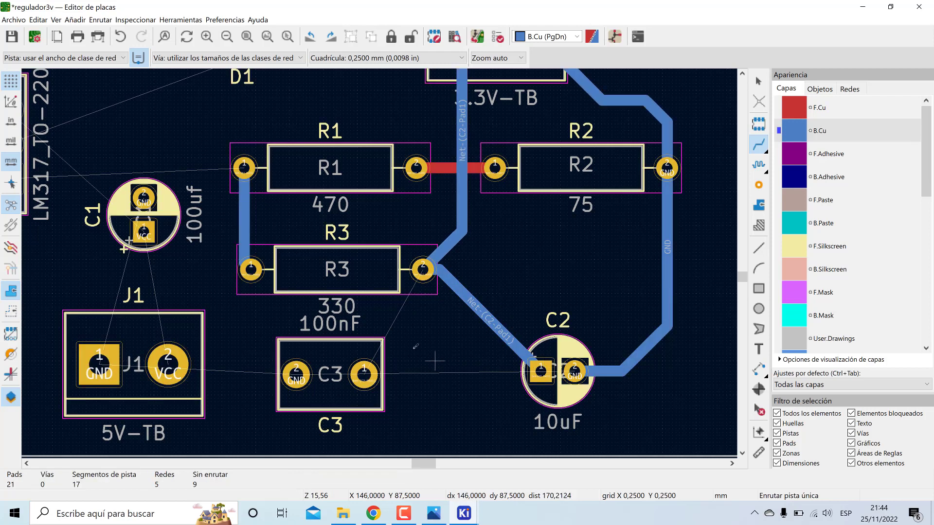
# Route back copper tracks from pad 1 of C3 to pad 2 of R3 and to pad 1 of C2.
pyautogui.click(365, 373)
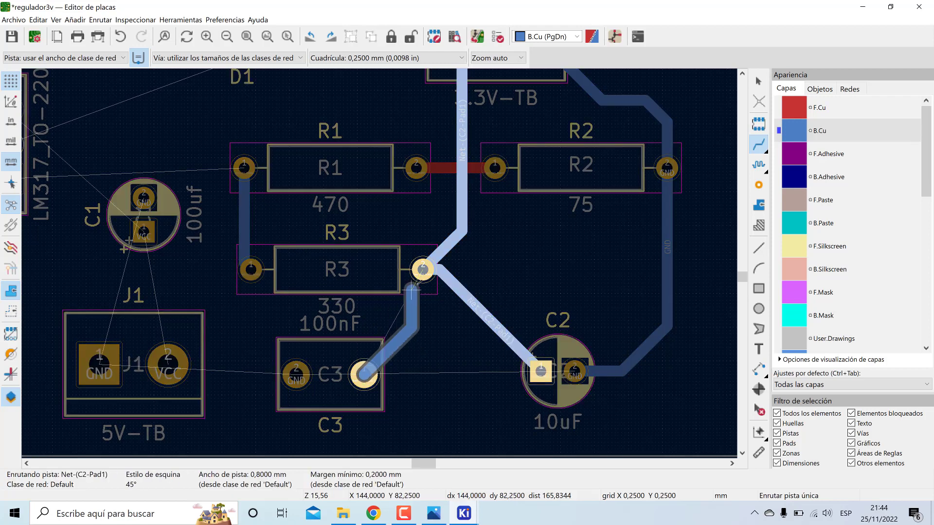
pyautogui.click(423, 269)
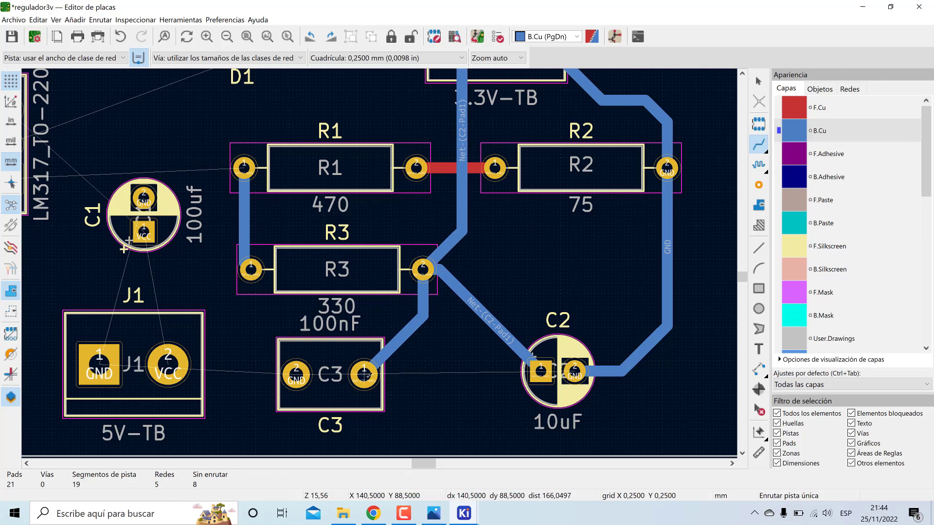
pyautogui.click(365, 374)
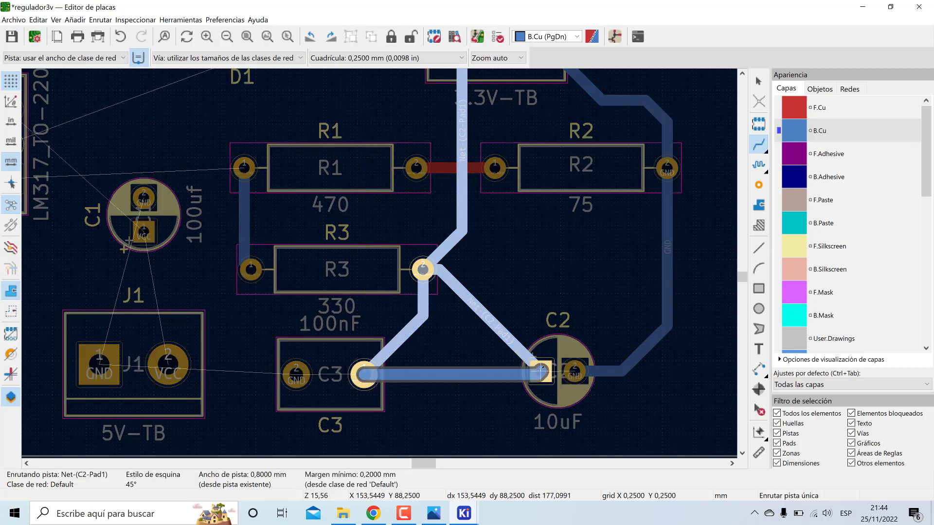
pyautogui.click(541, 372)
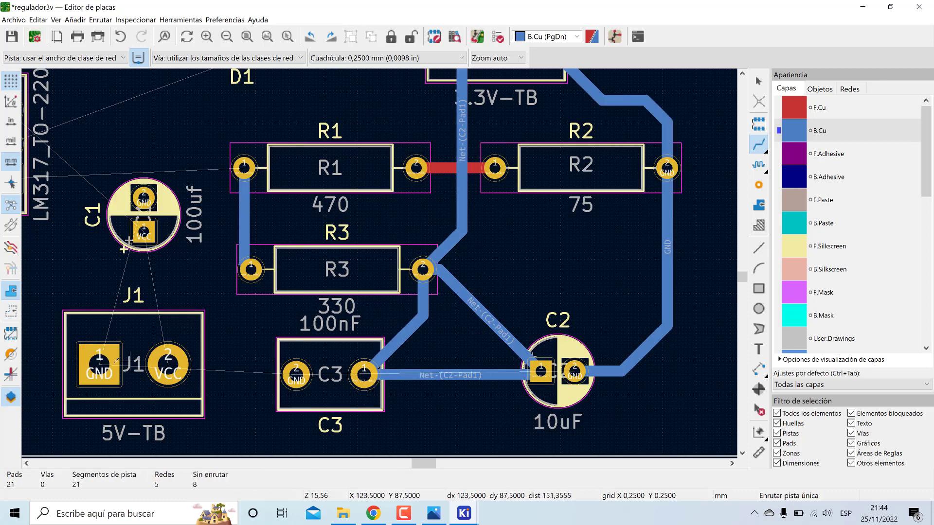
# Route a B.Cu GND track from pad 1 of J1 around below pad 2 to pad 2 of C3.
pyautogui.moveTo(209, 344); pyautogui.dragTo(345, 292, button='middle')
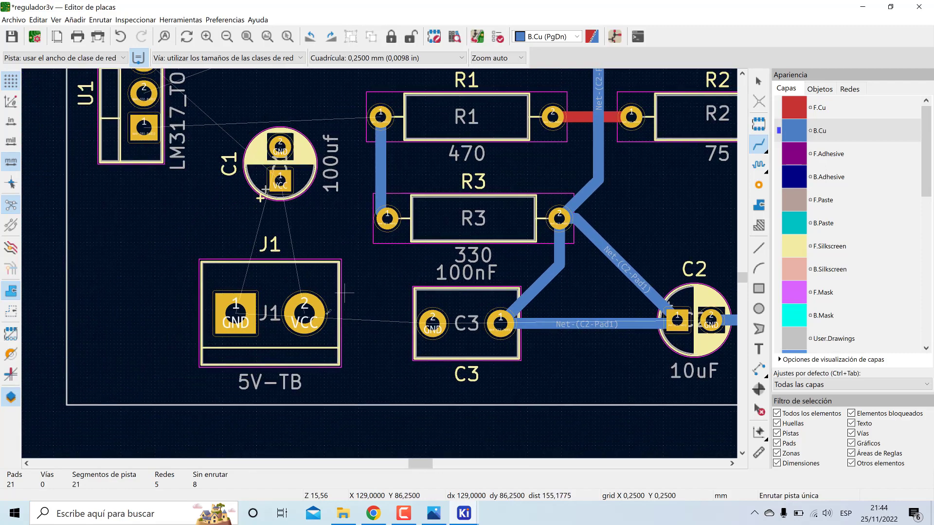
pyautogui.click(236, 315)
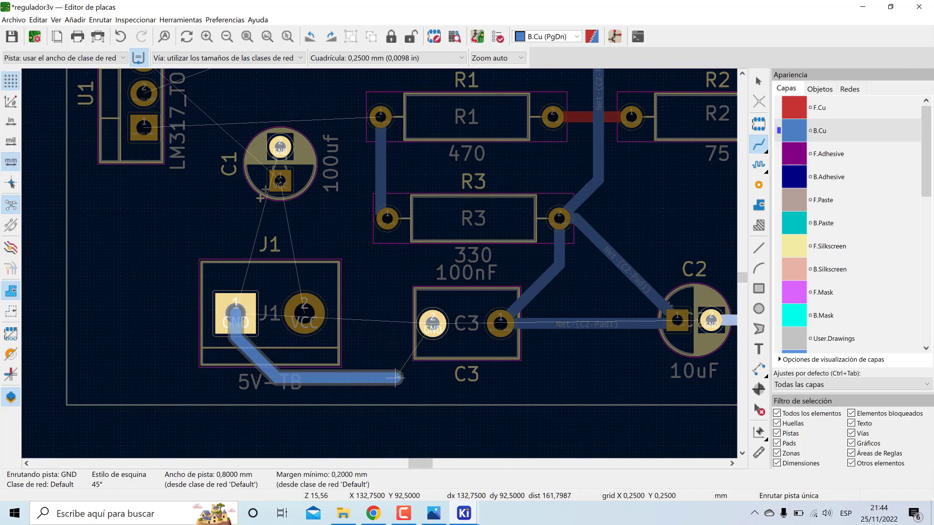
pyautogui.doubleClick(434, 324)
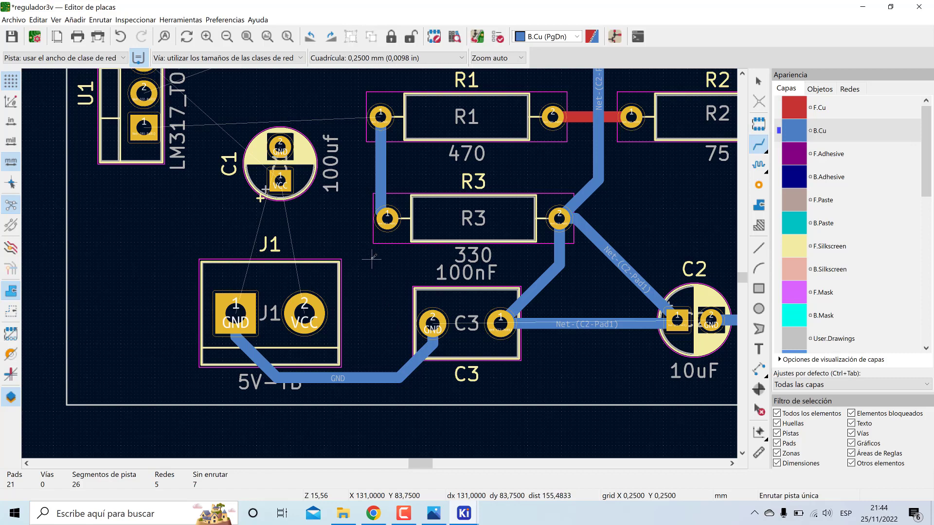
# Route back copper tracks from J1 to C1, joining their VCC pads and their GND pads.
pyautogui.moveTo(372, 259); pyautogui.dragTo(398, 320, button='middle')
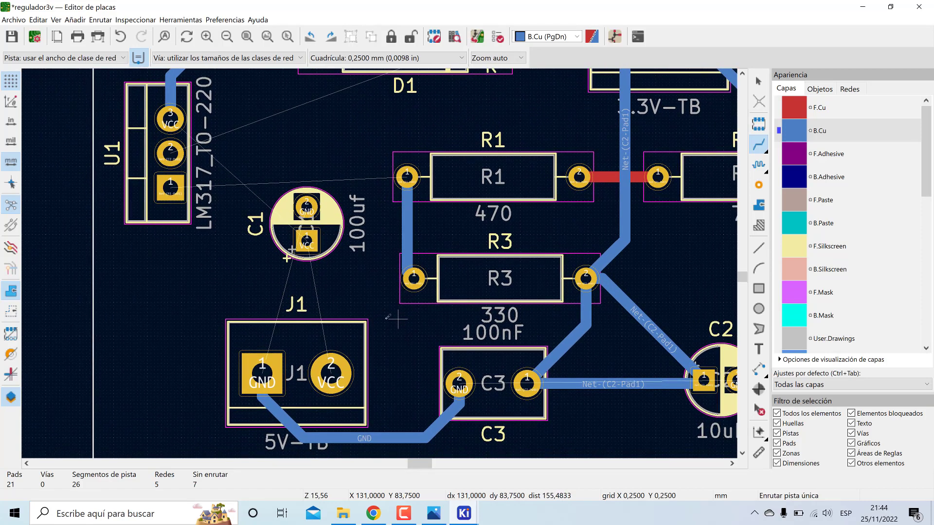
pyautogui.click(335, 368)
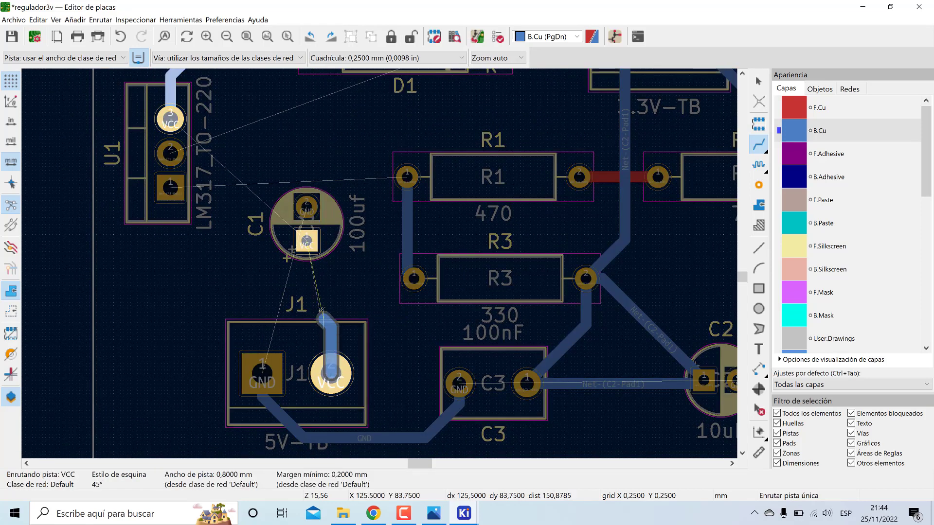
pyautogui.click(306, 239)
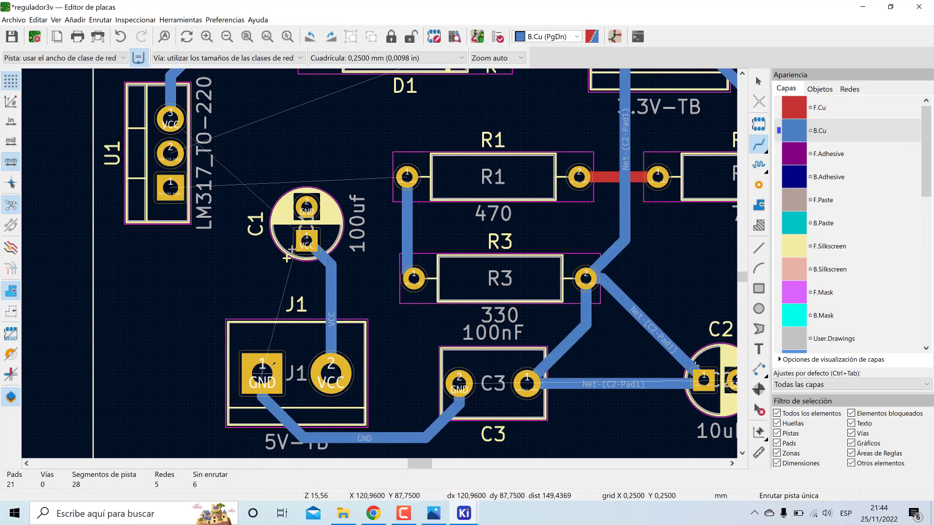
pyautogui.click(263, 370)
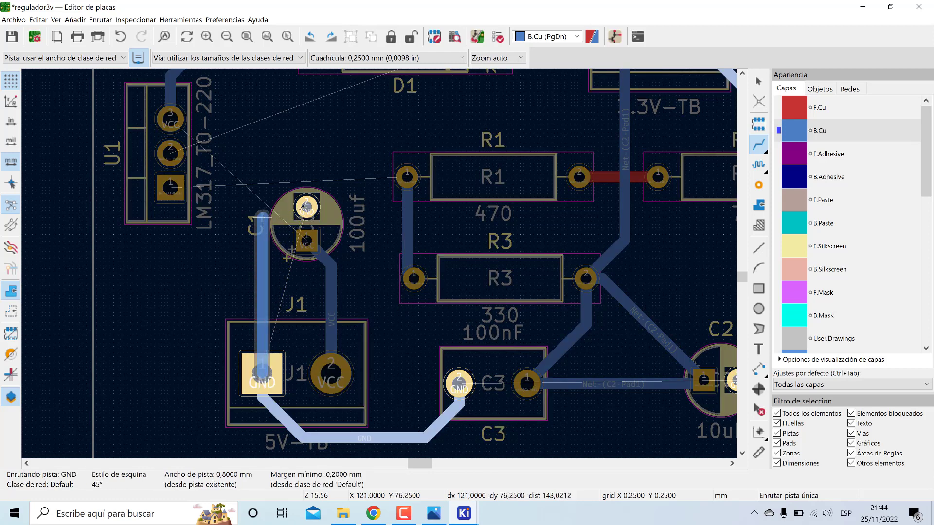
pyautogui.click(307, 207)
# Try to route a B.Cu VCC track from pad 3 of U1 past the R1 side of C1 to its pad 1, and undo it.
pyautogui.moveTo(351, 264); pyautogui.dragTo(438, 323, button='middle')
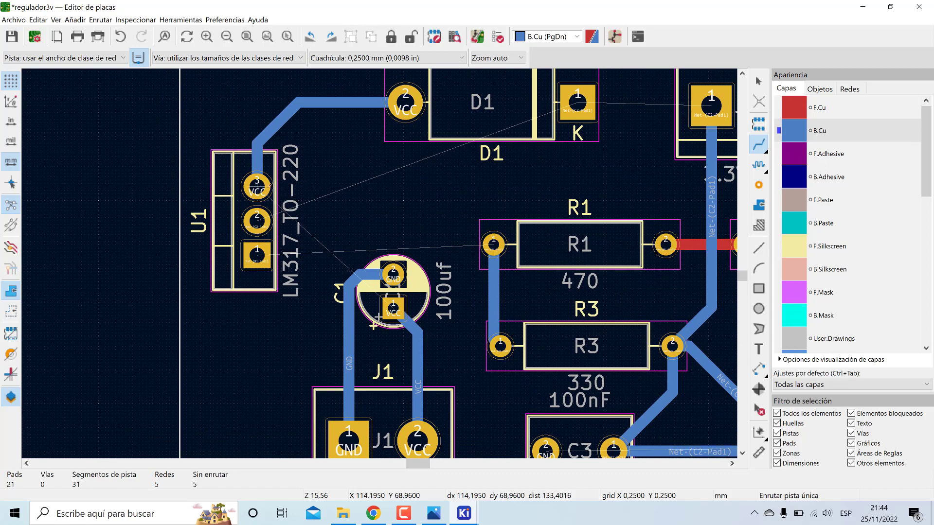
pyautogui.click(262, 186)
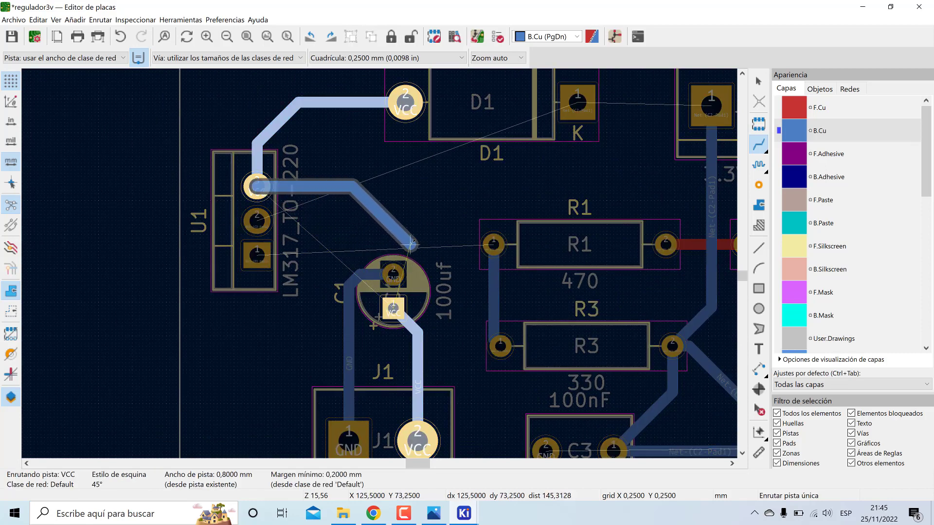
pyautogui.click(394, 304)
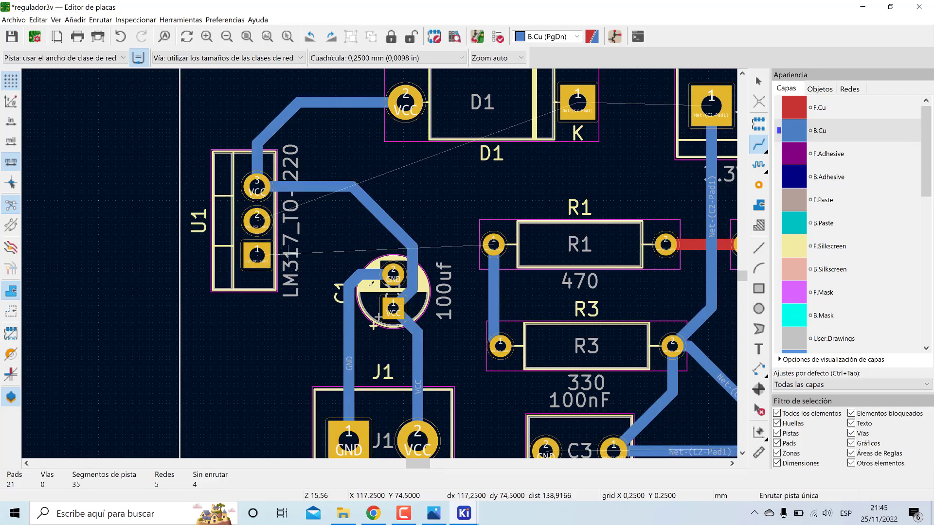
pyautogui.hotkey('ctrl', 'z')
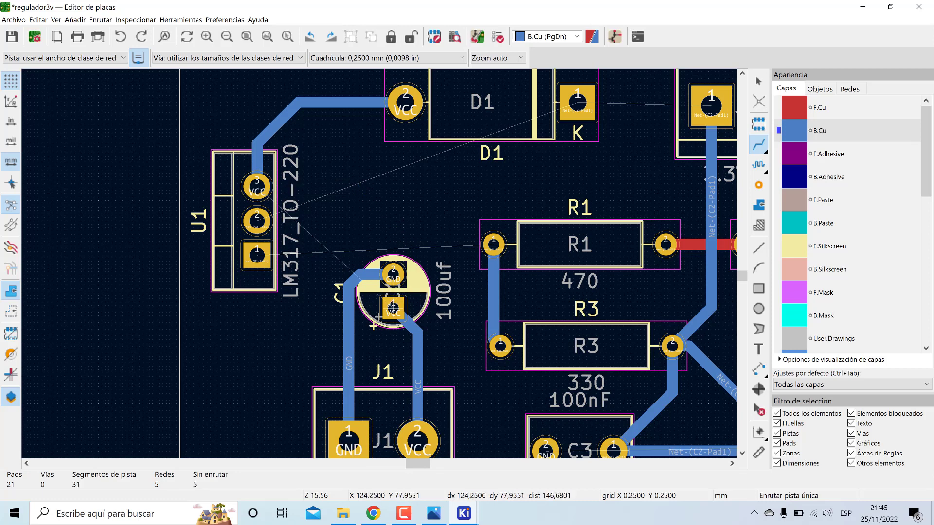
# Try to route a back copper VCC track from pad 3 of U1 around its outer side towards C1, and delete all its segments.
pyautogui.click(266, 191)
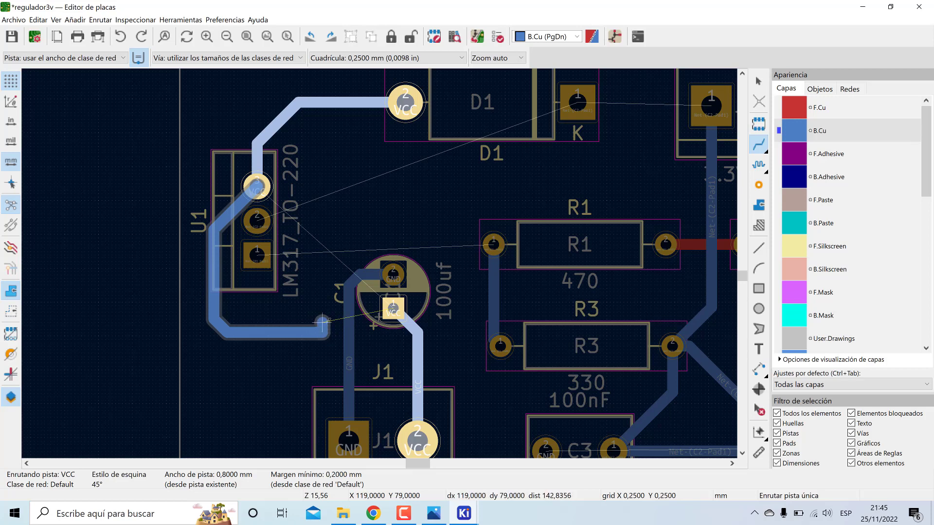
pyautogui.doubleClick(328, 322)
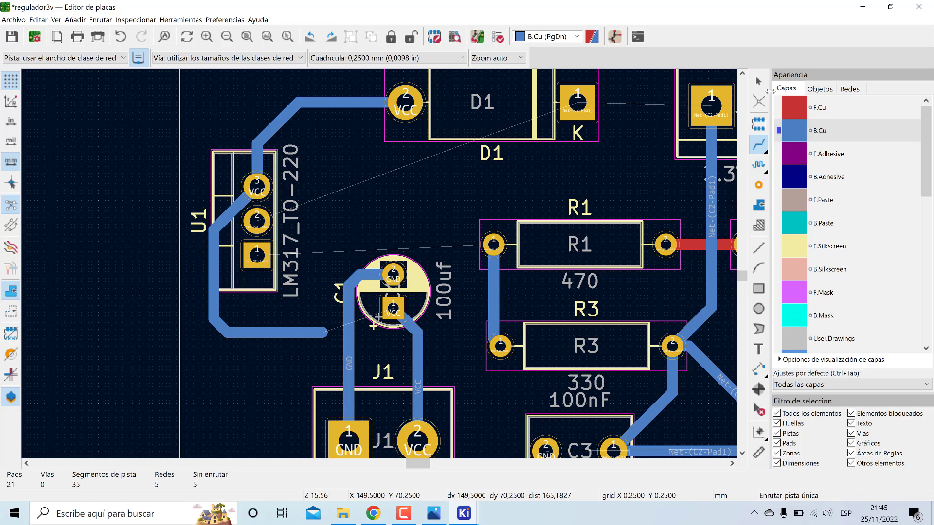
pyautogui.click(758, 81)
pyautogui.click(294, 333)
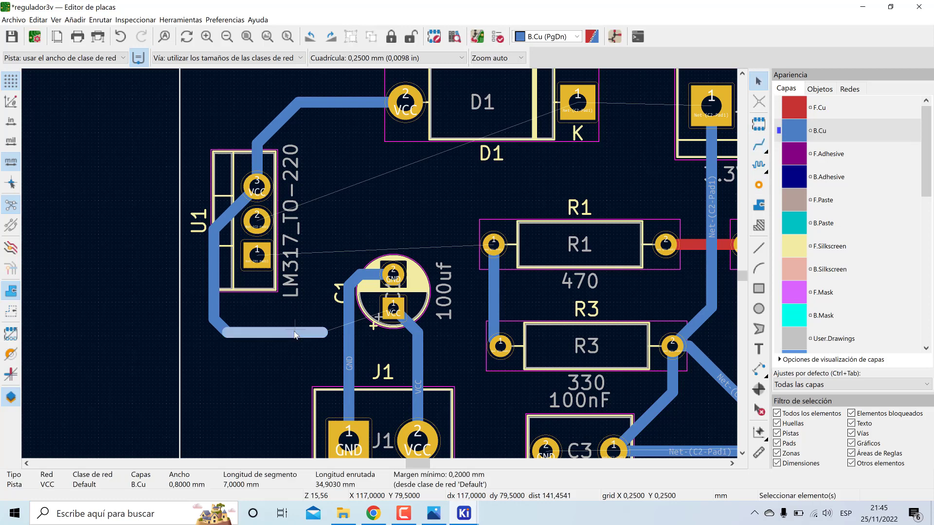
pyautogui.press('Delete')
pyautogui.click(224, 328)
pyautogui.press('Delete')
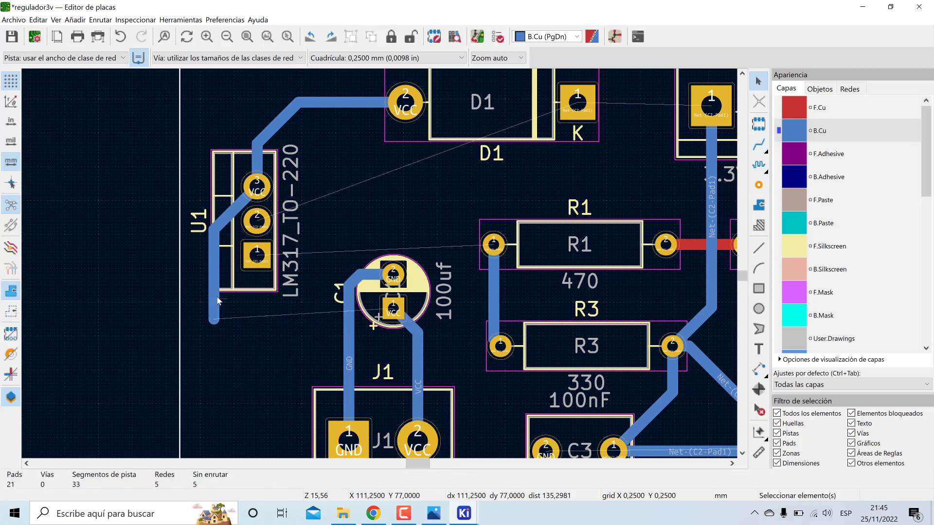
pyautogui.click(213, 300)
pyautogui.press('Delete')
pyautogui.click(228, 222)
pyautogui.press('Delete')
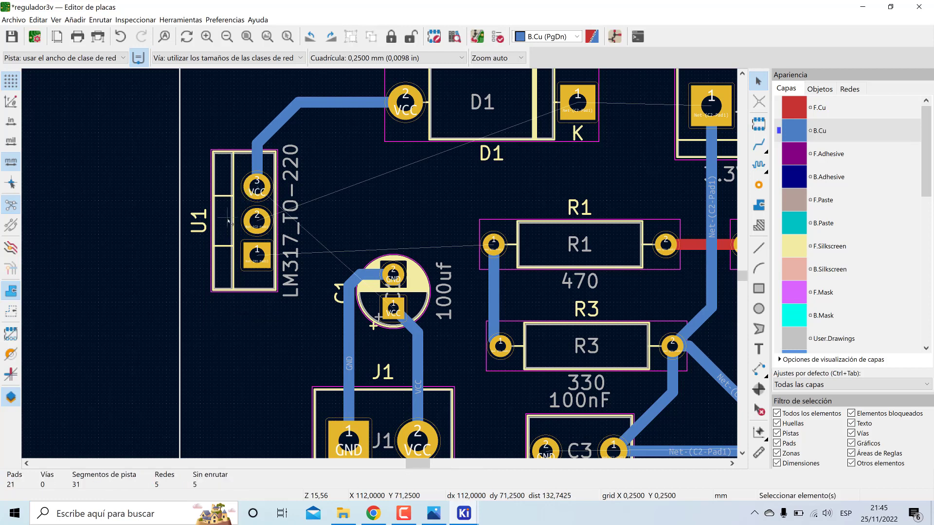
# Route an F.Cu VCC track from pad 3 of U1 around its outer side and across the GND track to pad 1 of C1.
pyautogui.click(799, 109)
pyautogui.click(759, 144)
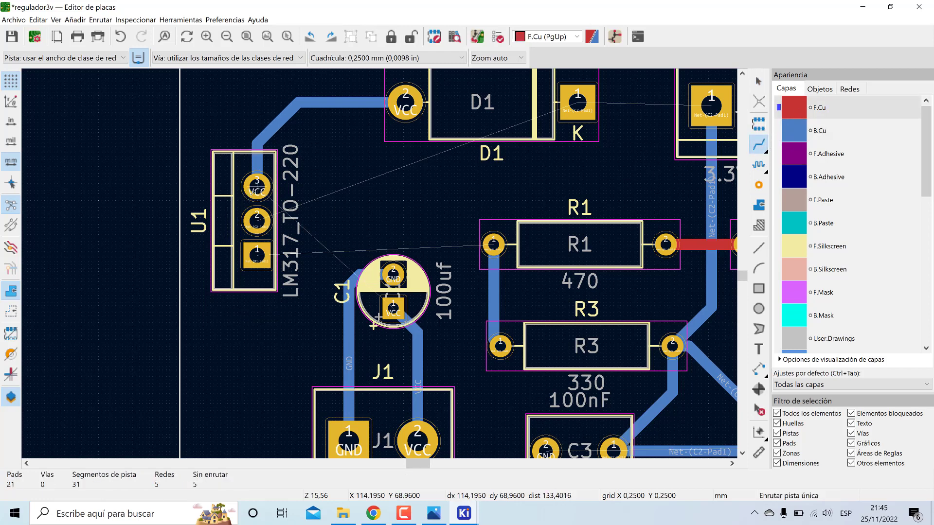
pyautogui.click(257, 187)
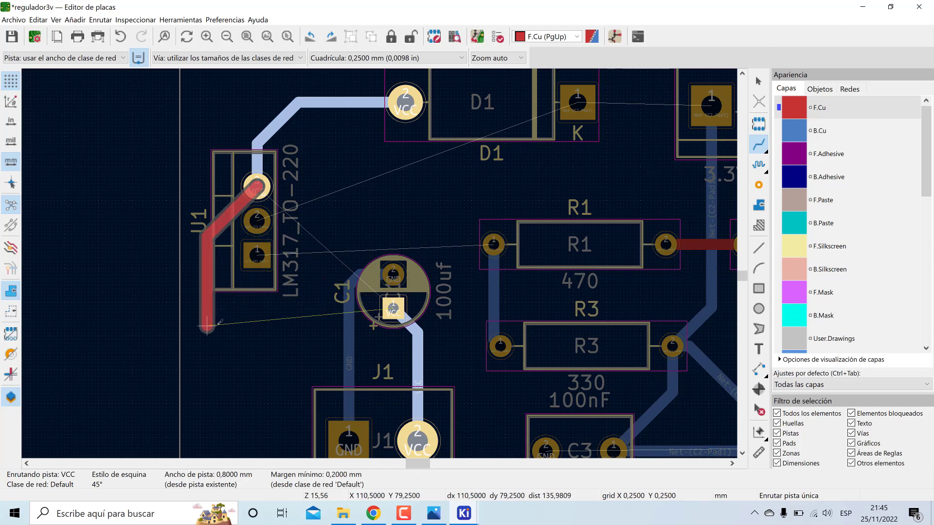
pyautogui.click(206, 322)
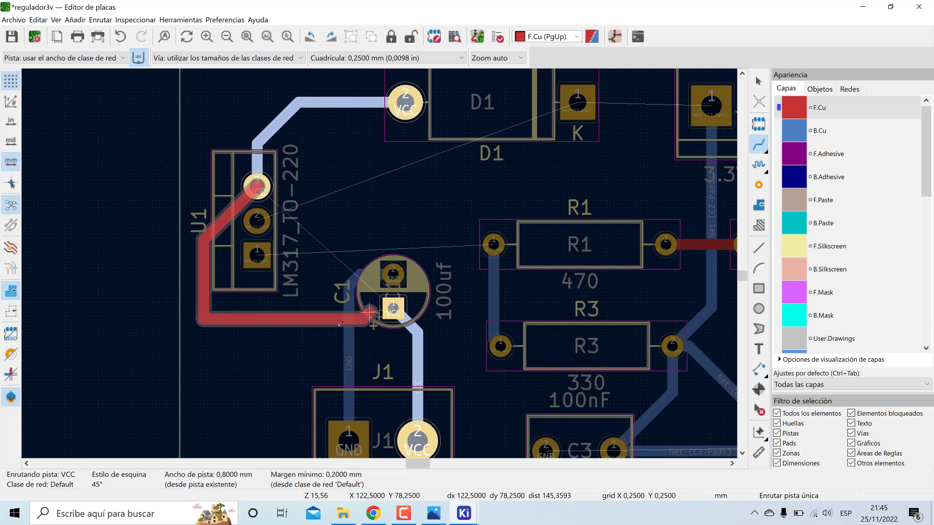
pyautogui.click(394, 308)
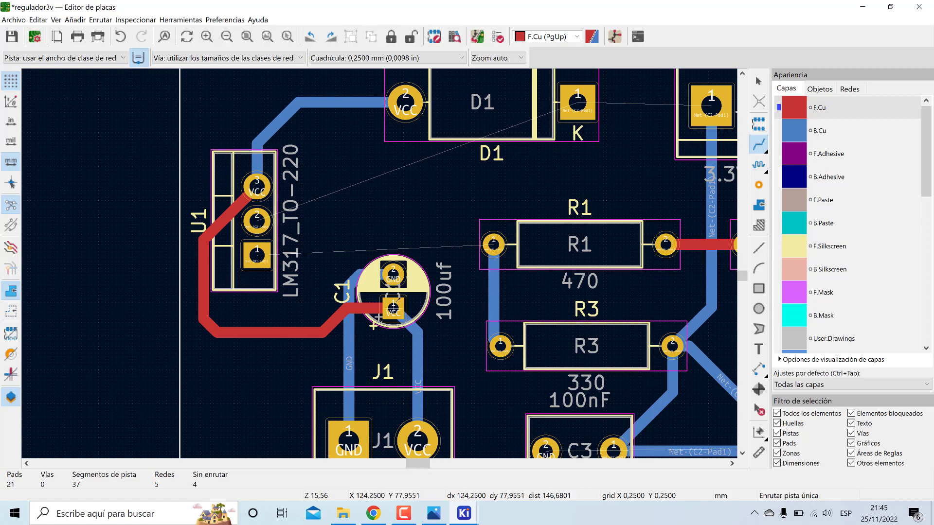
# Route a B.Cu track from pad 1 of U1 above C1 to pad 1 of R1, undoing the first attempt and redrawing it without the peak.
pyautogui.moveTo(458, 336); pyautogui.dragTo(503, 367, button='middle')
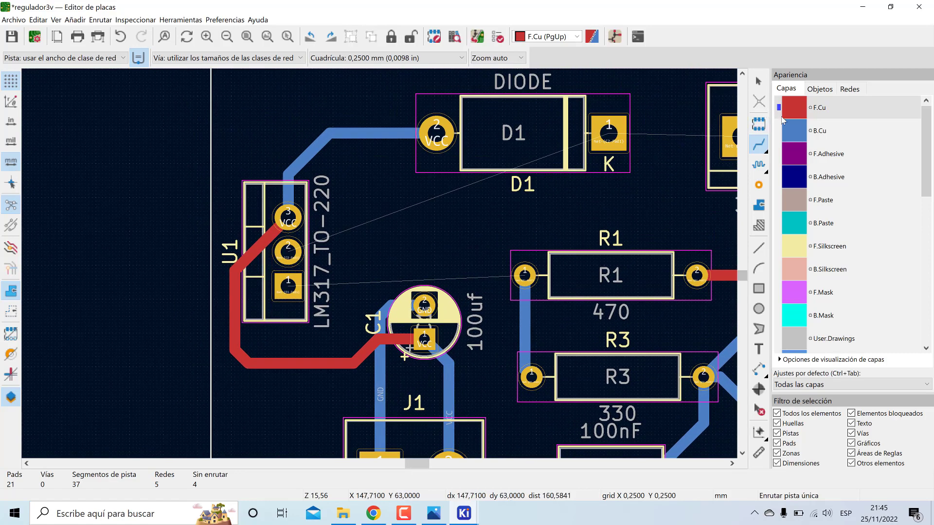
pyautogui.click(792, 134)
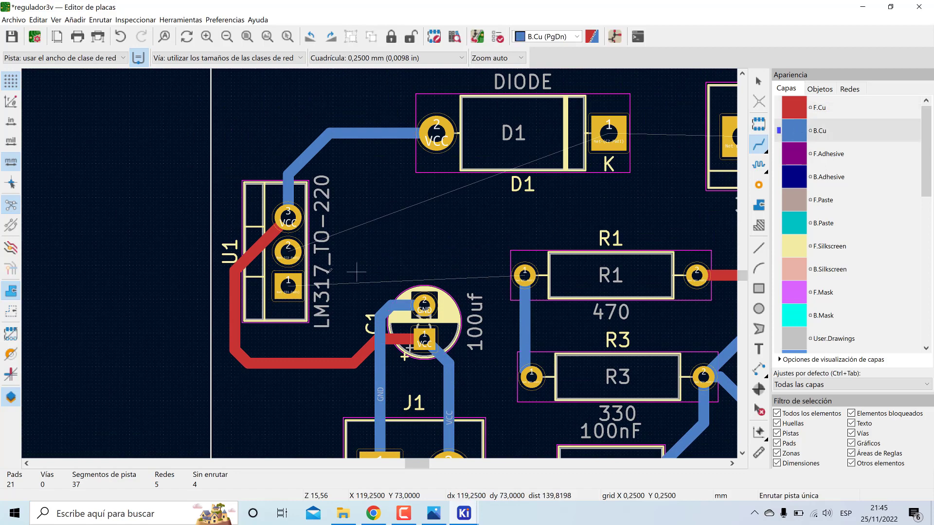
pyautogui.click(288, 285)
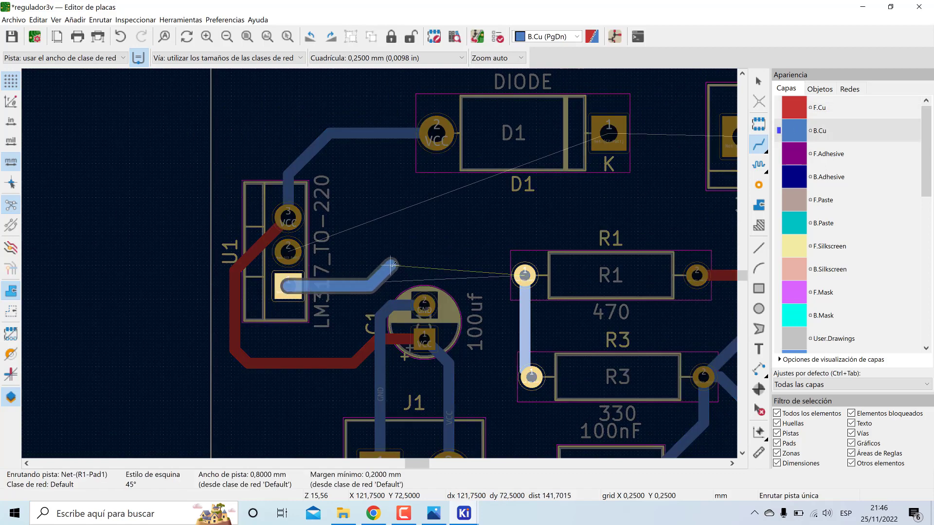
pyautogui.click(524, 275)
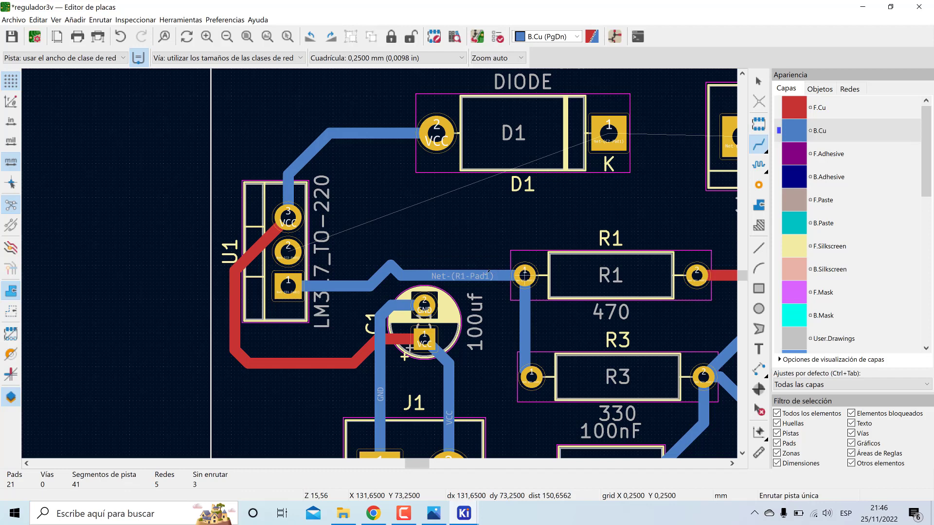
pyautogui.hotkey('ctrl', 'z')
pyautogui.click(367, 261)
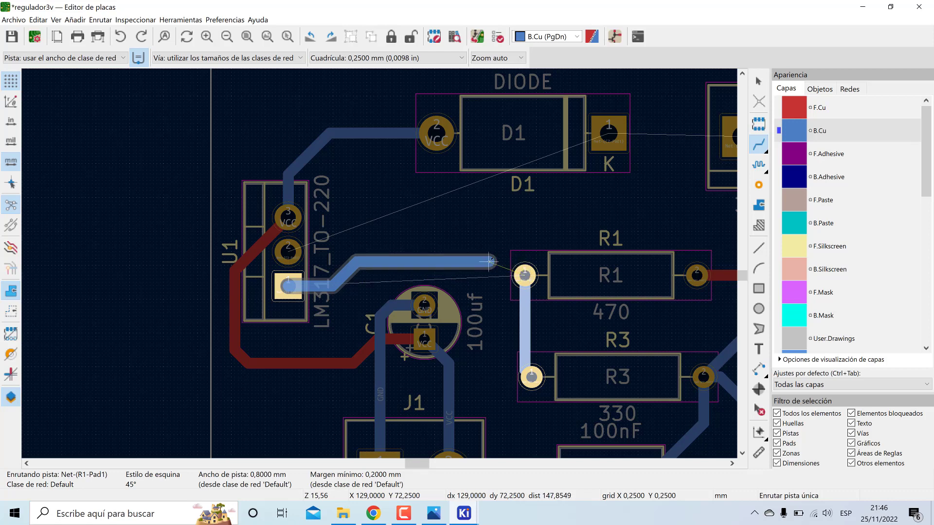
pyautogui.click(523, 276)
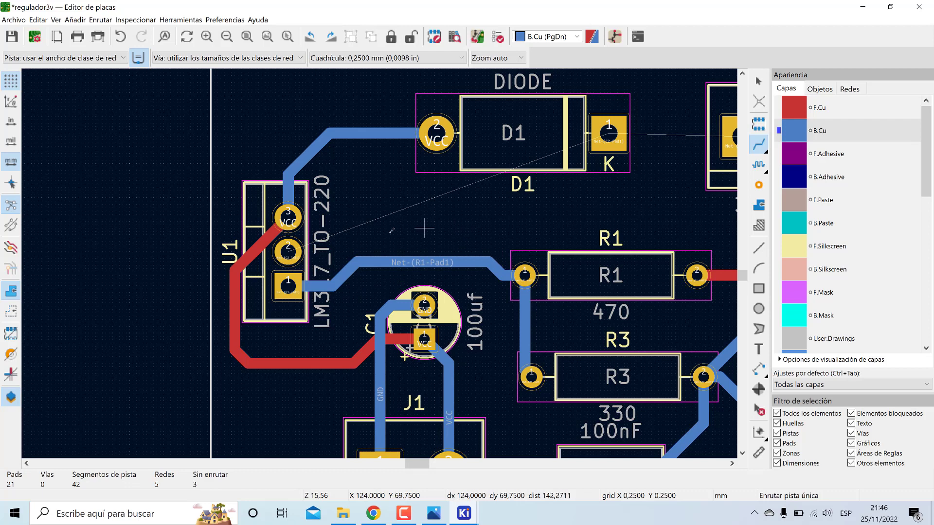
# Route a B.Cu track from pad 2 of U1 below D1 to pad 1 of D1, and continue it to pad 1 of J2.
pyautogui.click(289, 252)
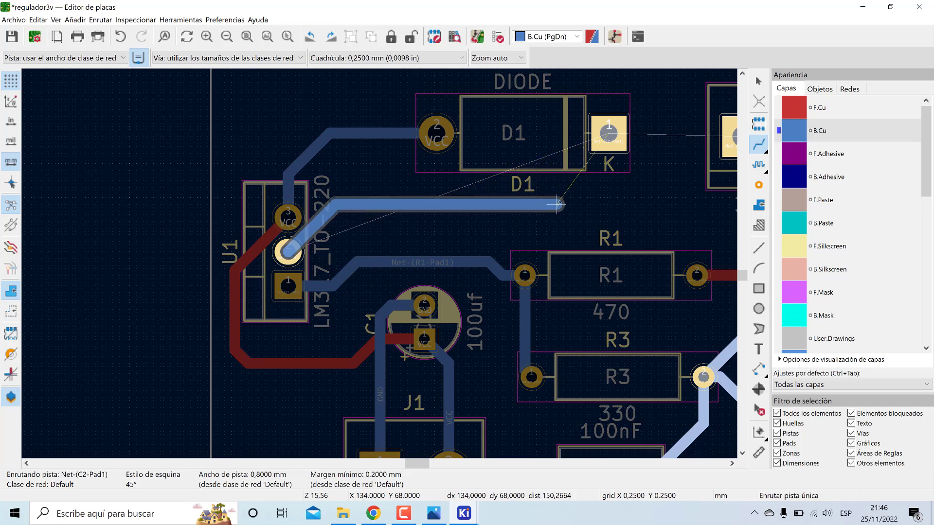
pyautogui.click(608, 134)
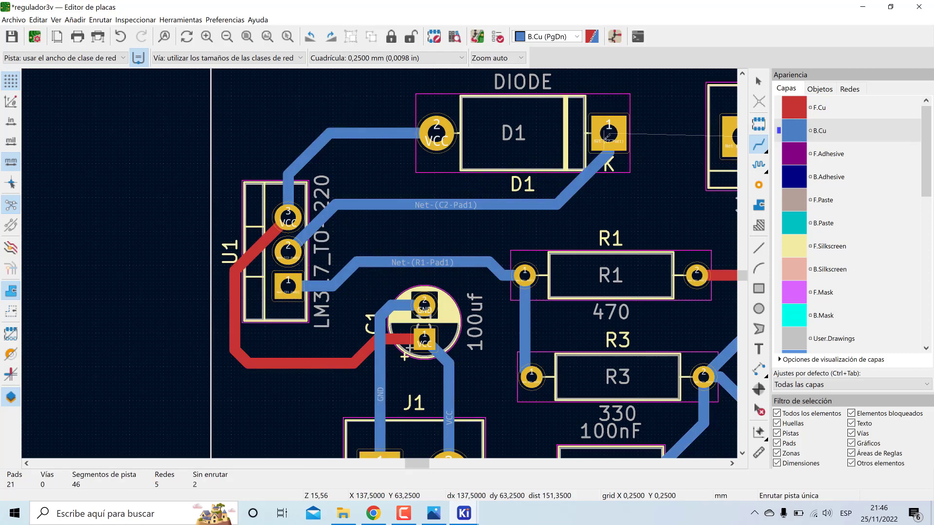
pyautogui.moveTo(421, 466); pyautogui.dragTo(427, 466)
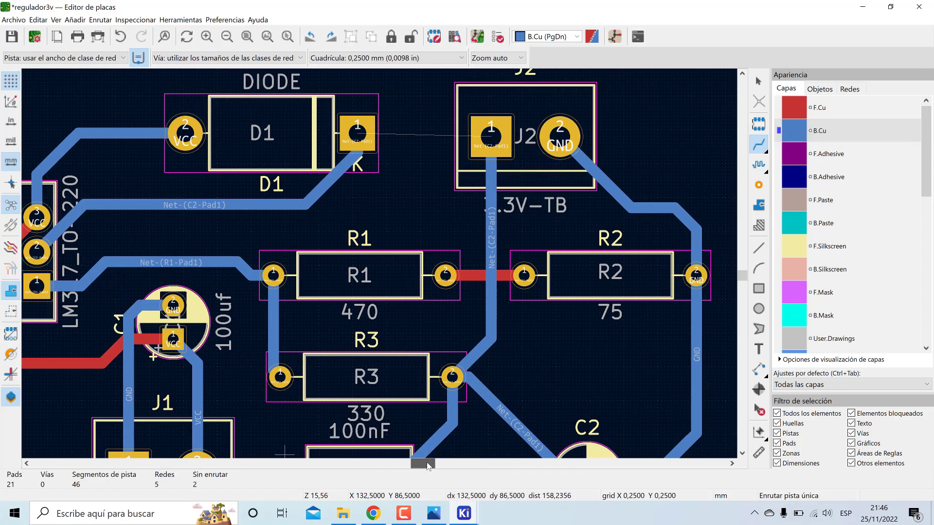
pyautogui.click(359, 133)
pyautogui.click(491, 132)
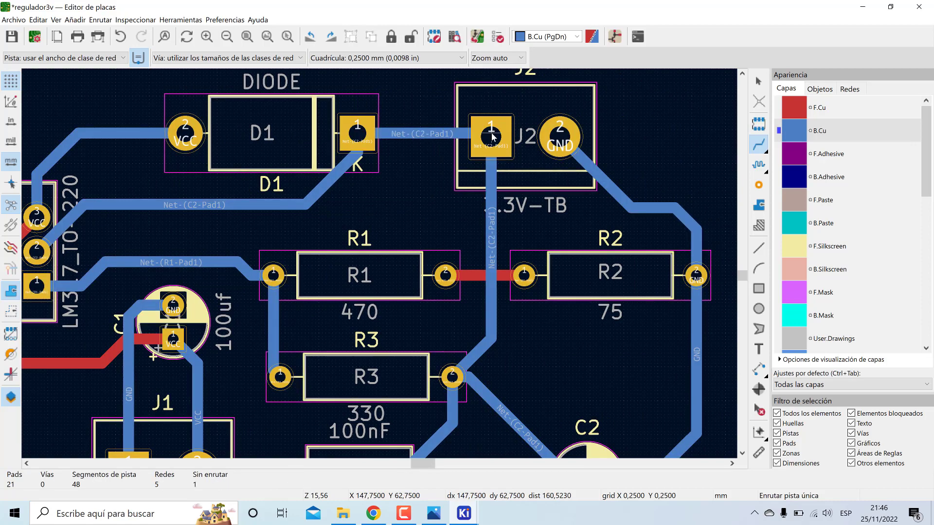
# Route a B.Cu GND track from pad 2 of C3 below the Net-(C2-Pad1) track to pad 2 of C2.
pyautogui.hscroll(-5, 411, 227)
pyautogui.scroll(-2, 411, 227)
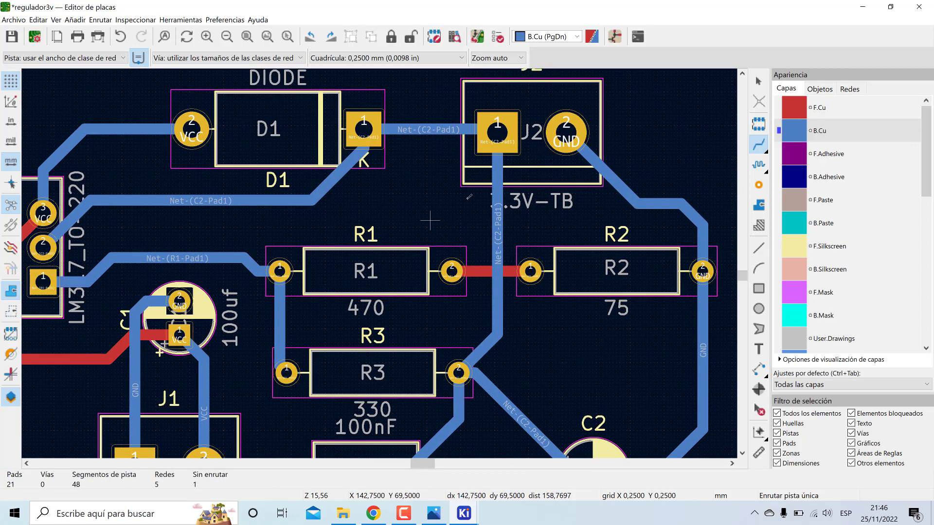
pyautogui.scroll(-2, 488, 246)
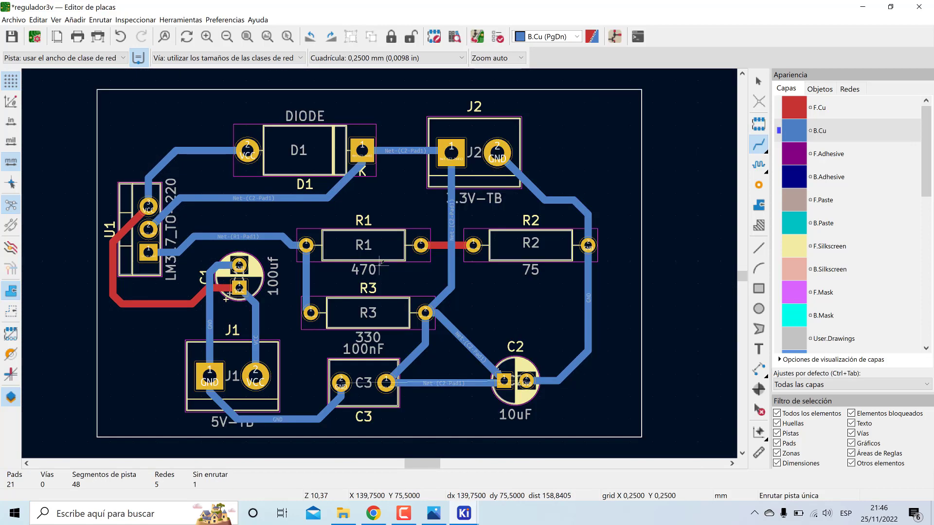
pyautogui.scroll(2, 333, 380)
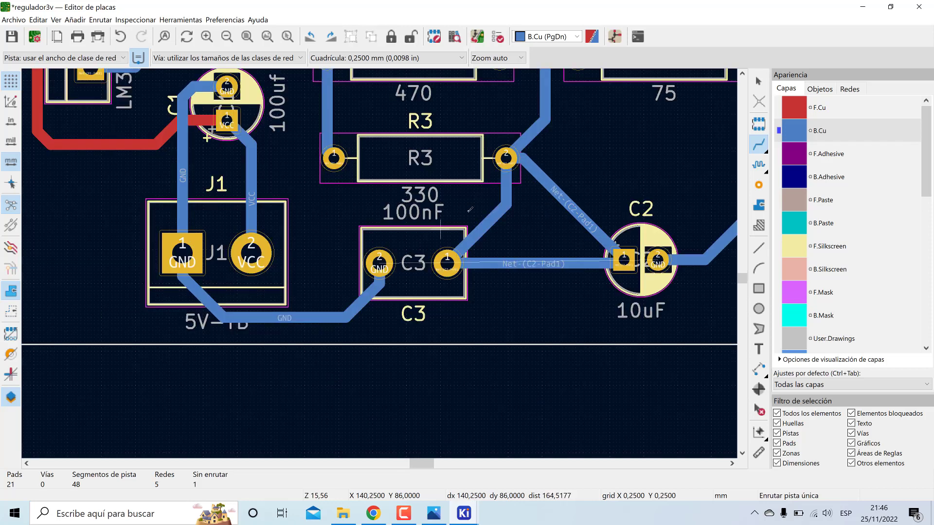
pyautogui.moveTo(470, 220); pyautogui.dragTo(396, 239, button='middle')
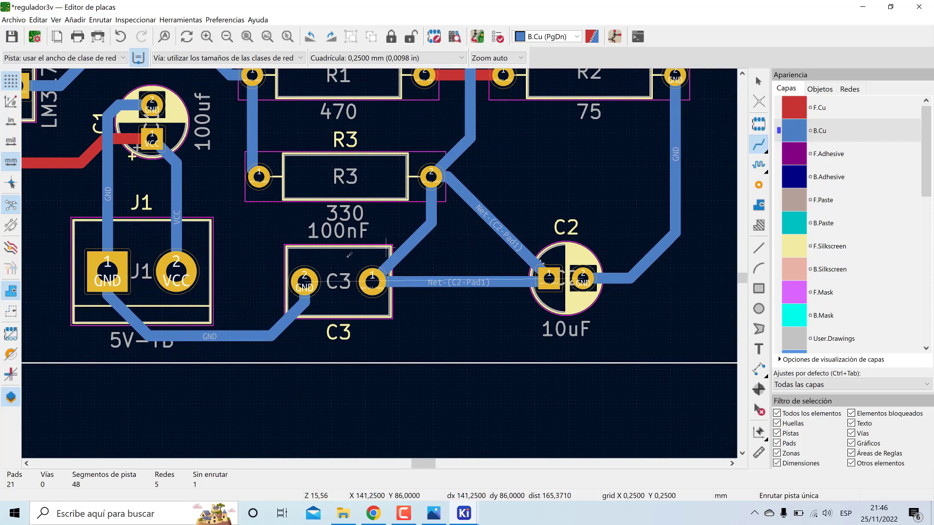
pyautogui.click(306, 284)
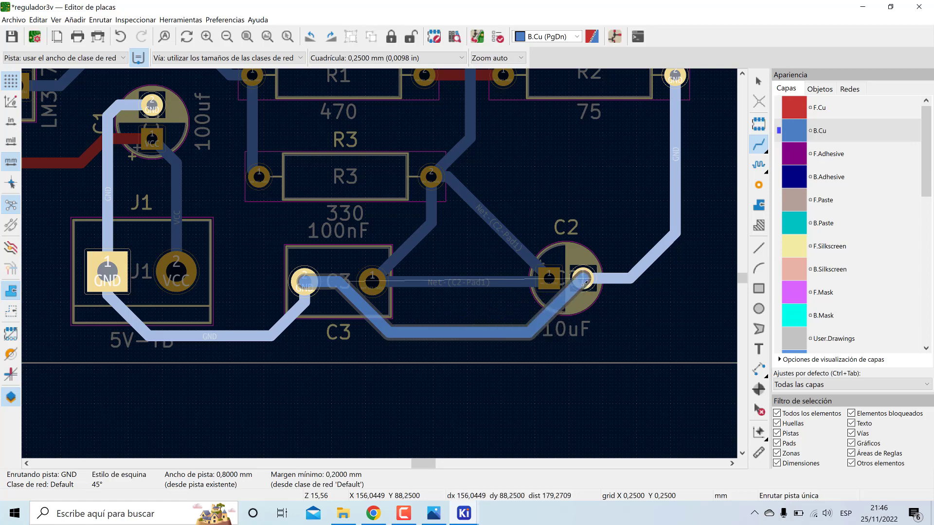
pyautogui.click(583, 279)
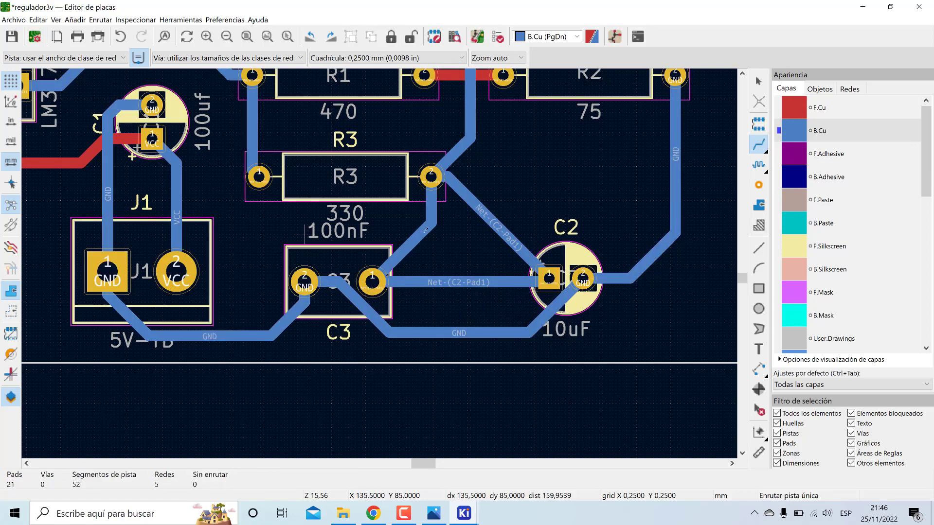
# Look over the routed tracks across the whole board for missing connections.
pyautogui.keyDown('shift'); pyautogui.scroll(5, 501, 341); pyautogui.keyUp('shift')
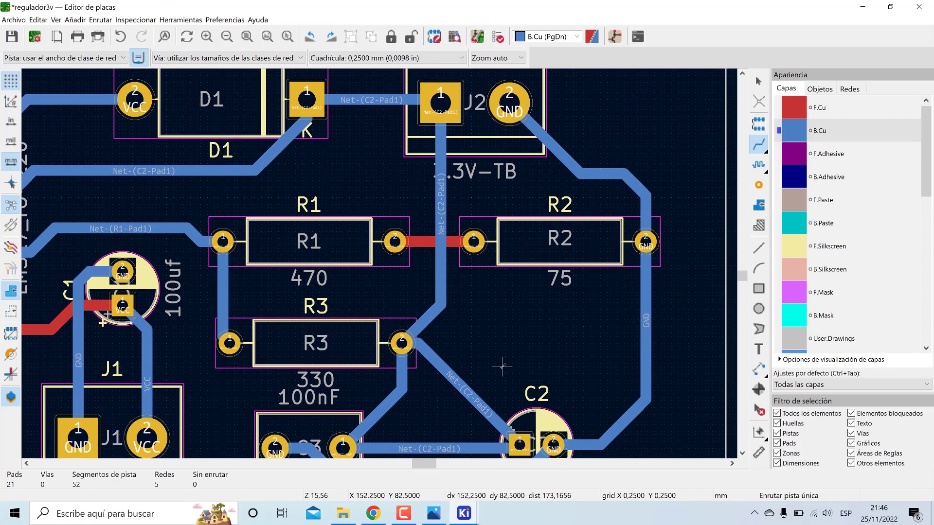
pyautogui.keyDown('ctrl'); pyautogui.hscroll(-3, 502, 367); pyautogui.keyUp('ctrl')
pyautogui.keyDown('shift'); pyautogui.scroll(-1, 438, 335); pyautogui.keyUp('shift')
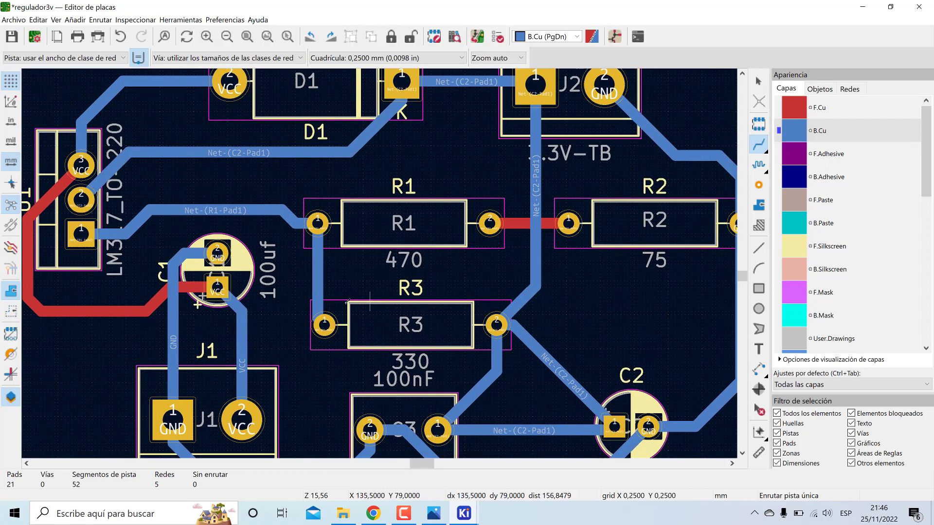
pyautogui.keyDown('ctrl'); pyautogui.hscroll(-2, 370, 302); pyautogui.keyUp('ctrl')
pyautogui.keyDown('shift'); pyautogui.scroll(-1, 369, 302); pyautogui.keyUp('shift')
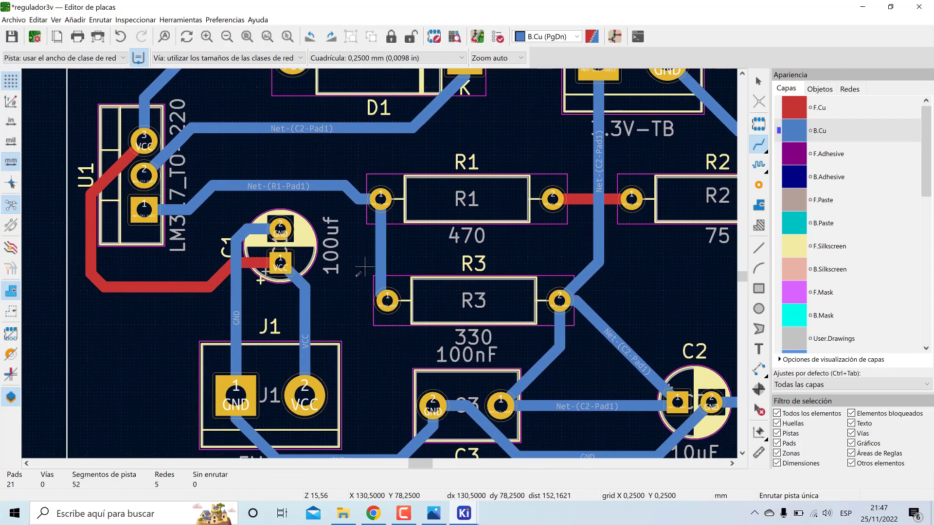
pyautogui.moveTo(359, 274); pyautogui.dragTo(316, 296, button='middle')
pyautogui.scroll(-2, 440, 258)
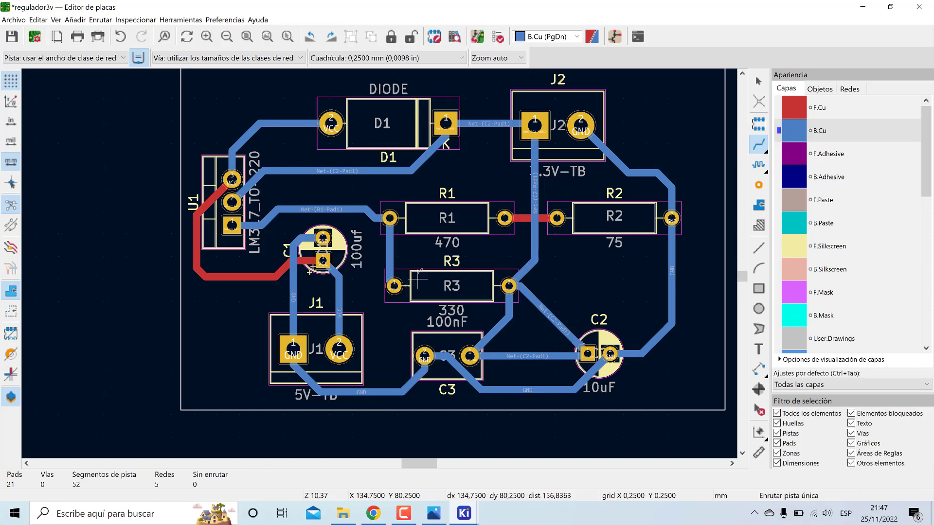
# Inspect the routed board in the 3D viewer from tilted angles and return to the board editor.
pyautogui.click(56, 20)
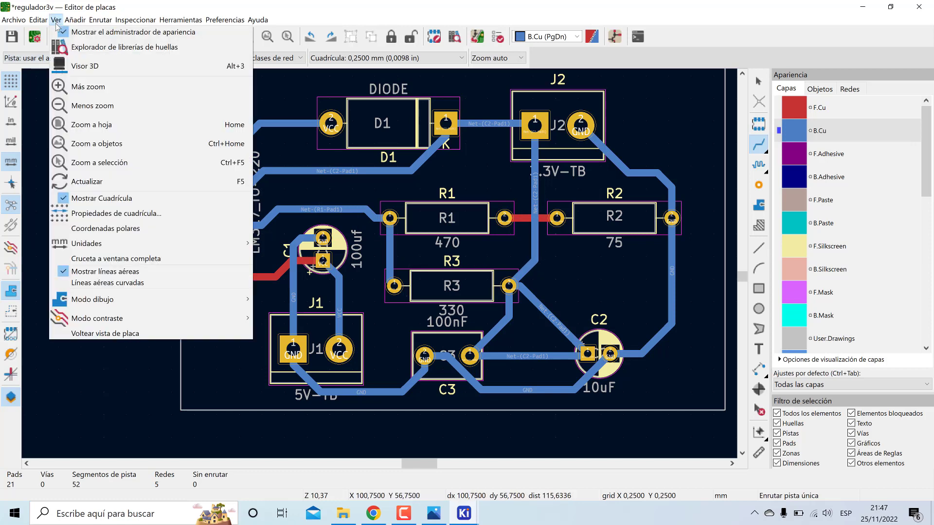
pyautogui.click(75, 67)
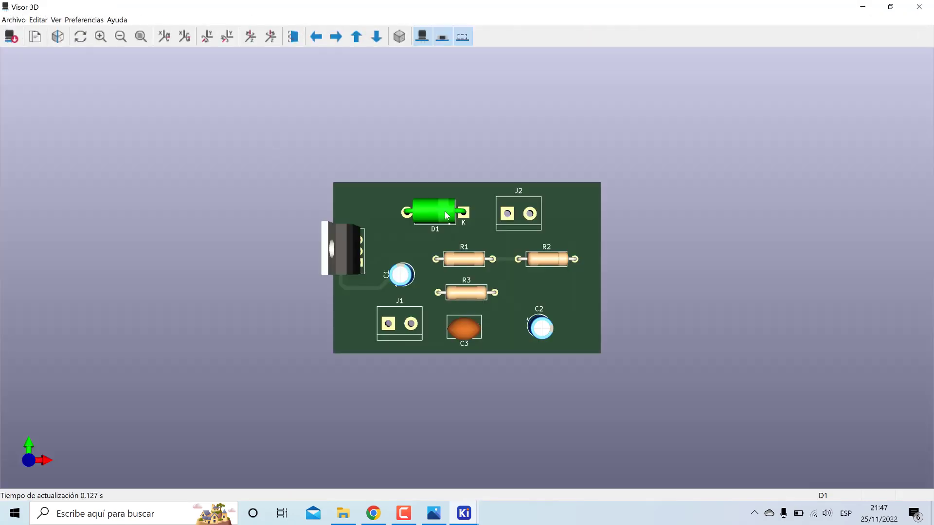
pyautogui.moveTo(501, 283); pyautogui.dragTo(444, 337)
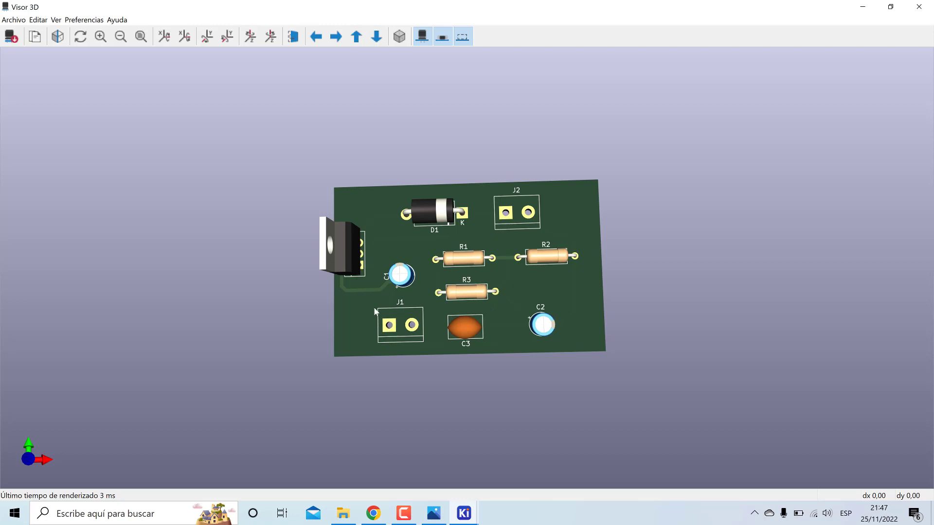
pyautogui.moveTo(497, 324)
pyautogui.mouseDown()
pyautogui.moveTo(494, 258)
pyautogui.moveTo(504, 310)
pyautogui.mouseUp()
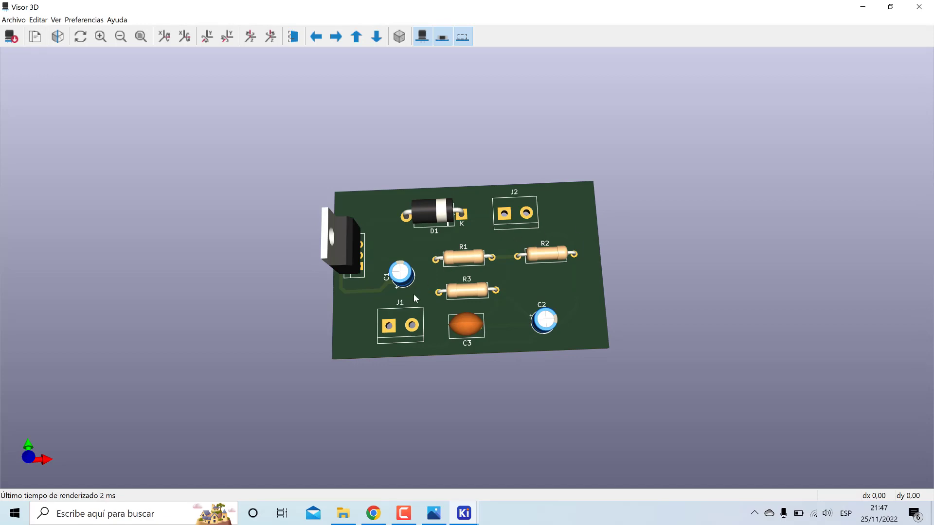
pyautogui.click(863, 7)
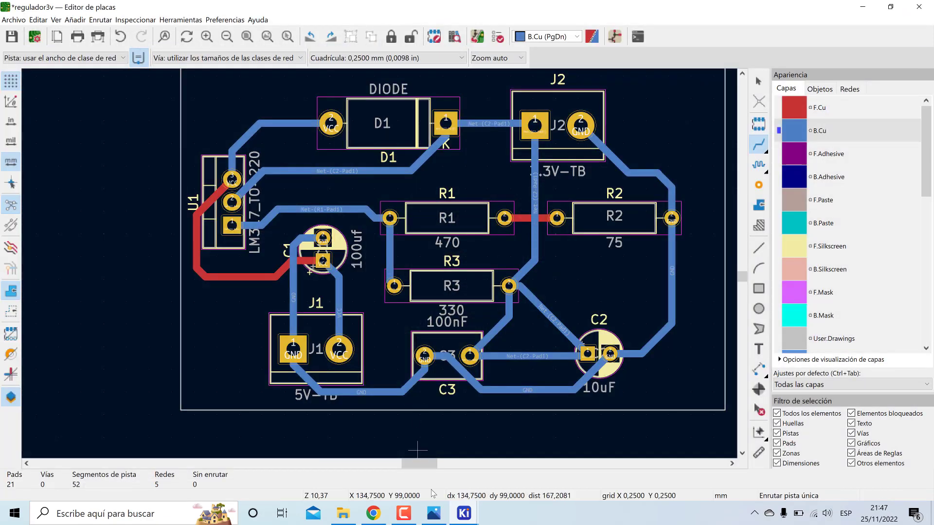
# Check the names of the input and output connectors in the schematic editor and return to the board.
pyautogui.moveTo(453, 516)
pyautogui.click(465, 435)
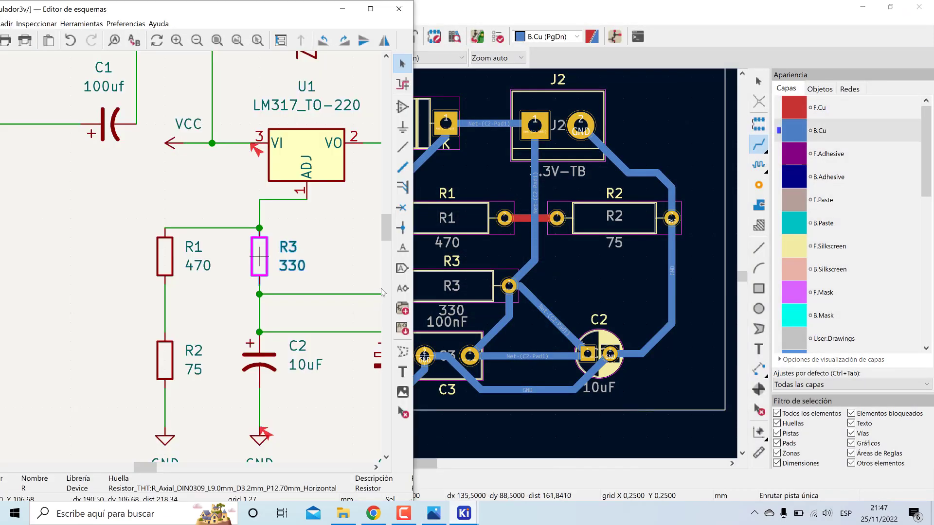
pyautogui.scroll(-3, 236, 202)
pyautogui.scroll(-2, 196, 245)
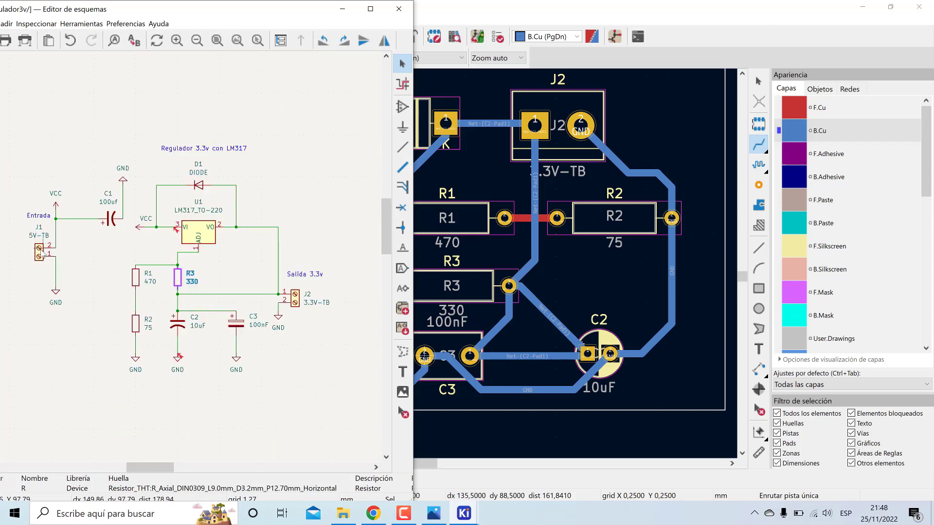
pyautogui.click(342, 9)
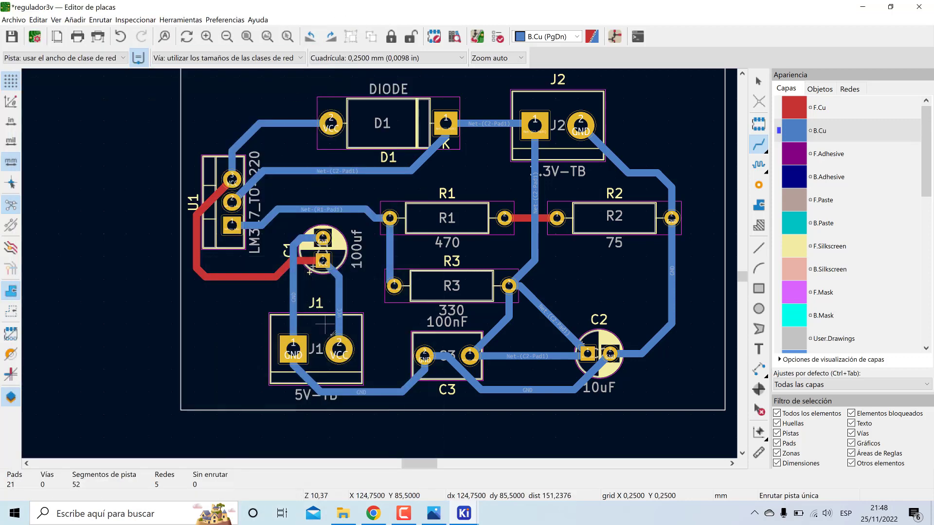
# Leave track routing for the selection tool and make B.Silkscreen the active layer.
pyautogui.click(319, 302)
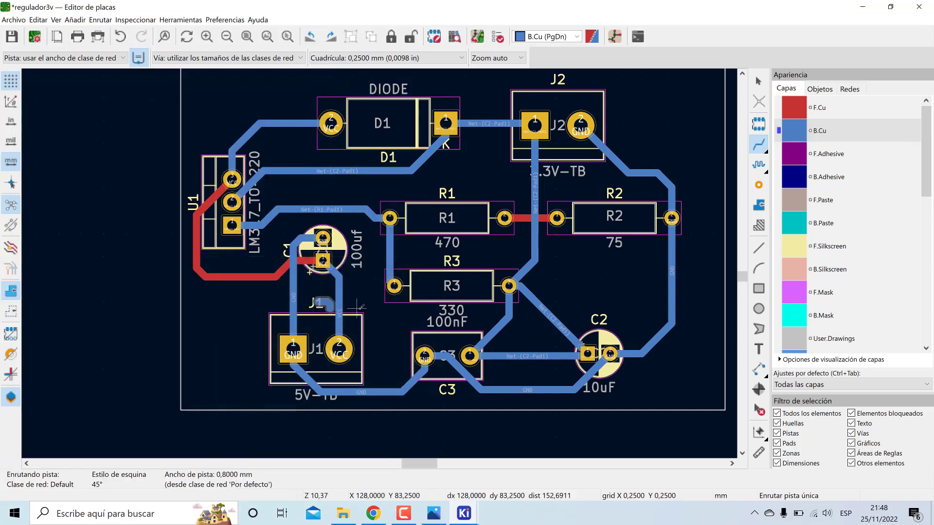
pyautogui.press('Escape')
pyautogui.click(759, 81)
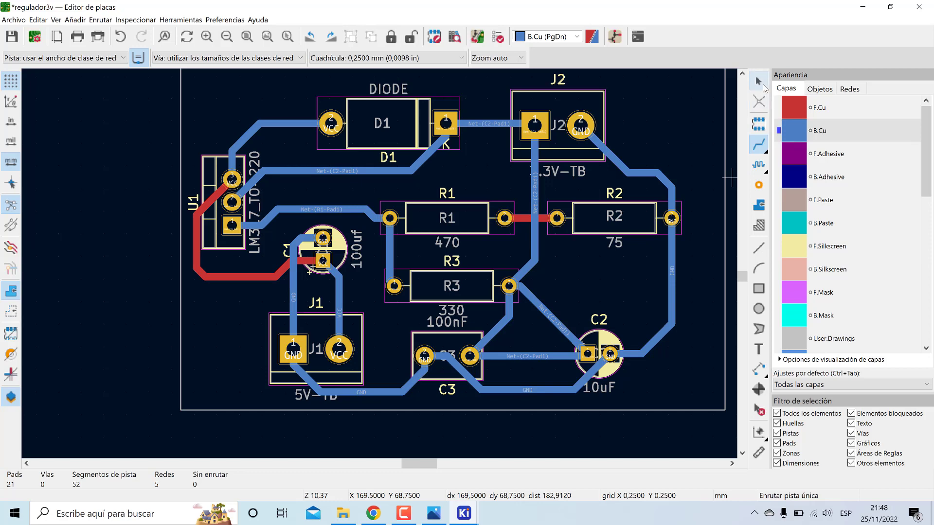
pyautogui.scroll(-1, 817, 209)
pyautogui.click(812, 266)
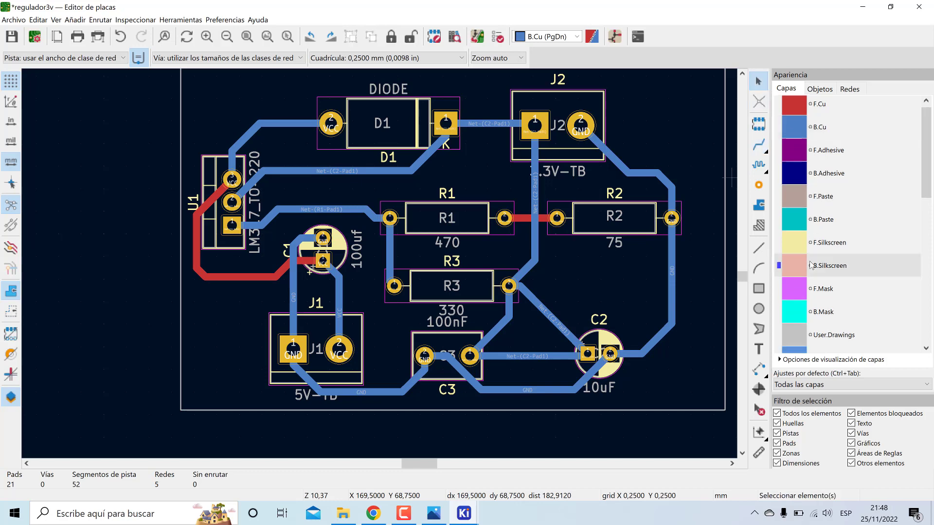
# Change the reference text of footprint J1 to 5V-TB.
pyautogui.doubleClick(313, 311)
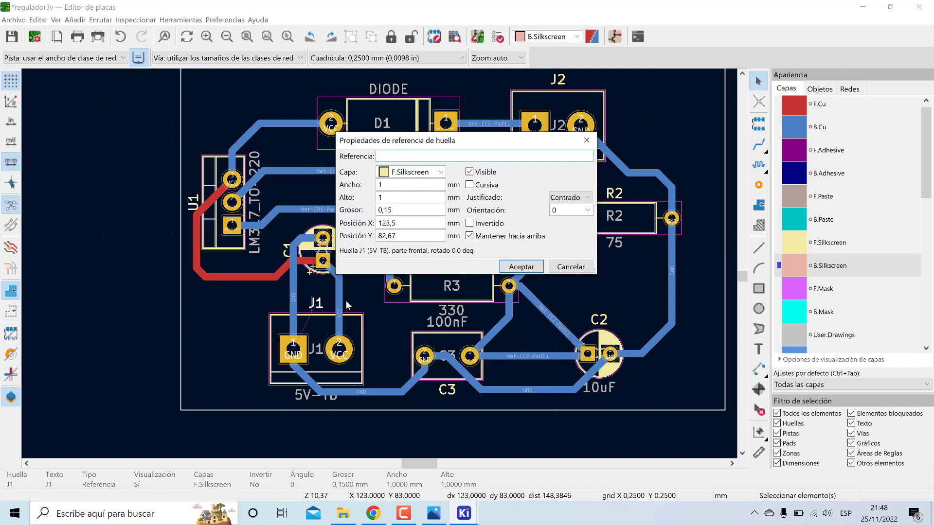
pyautogui.write('TB-')
pyautogui.press('BackSpace')
pyautogui.press('BackSpace')
pyautogui.press('BackSpace')
pyautogui.write('5V-R')
pyautogui.click(521, 267)
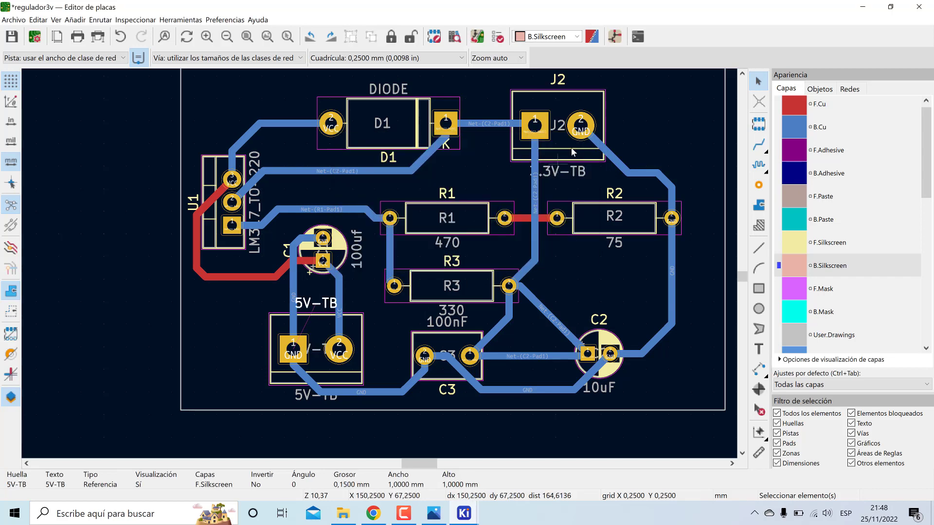
# Change the reference text of footprint J2 to 3.3V-TB.
pyautogui.moveTo(583, 147); pyautogui.dragTo(590, 210, button='middle')
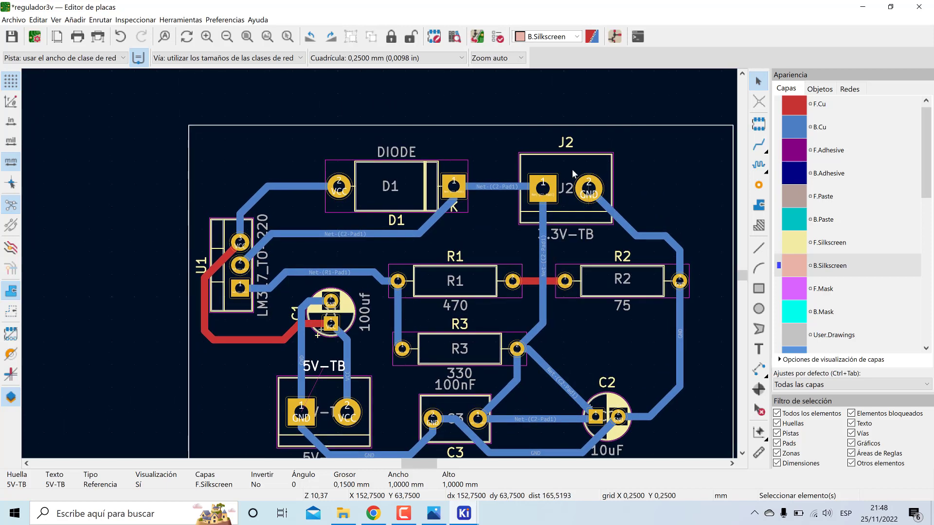
pyautogui.doubleClick(565, 143)
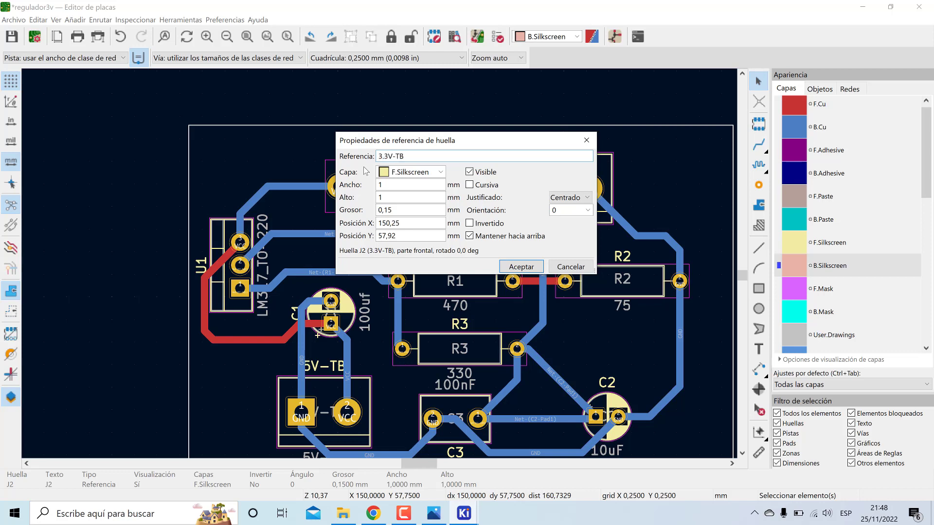
pyautogui.click(521, 267)
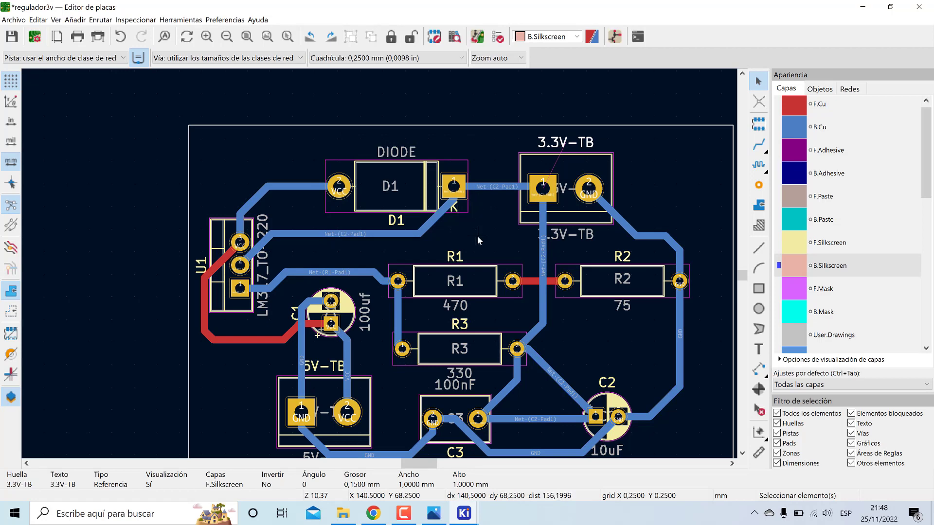
# Inspect the board with its connector labels in the 3D viewer from a tilted angle, and close the viewer.
pyautogui.moveTo(477, 235); pyautogui.dragTo(446, 195, button='middle')
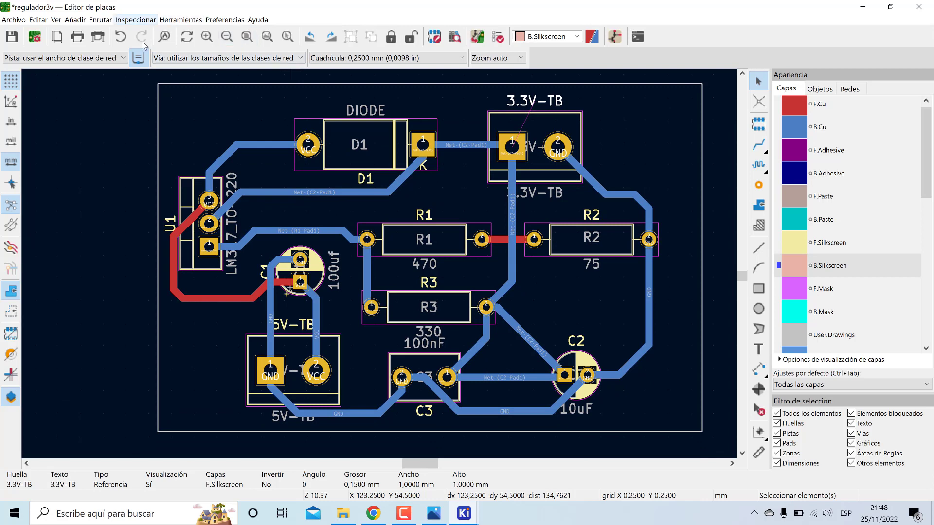
pyautogui.click(56, 20)
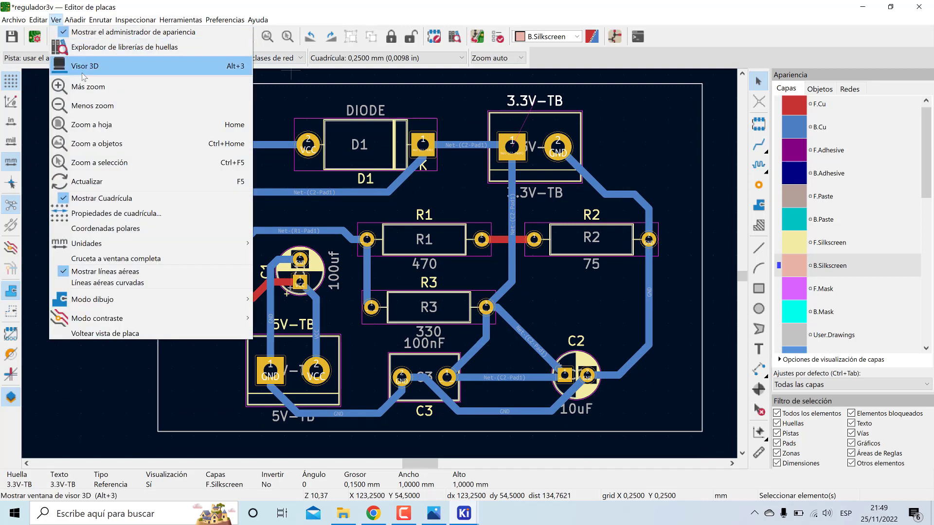
pyautogui.click(82, 73)
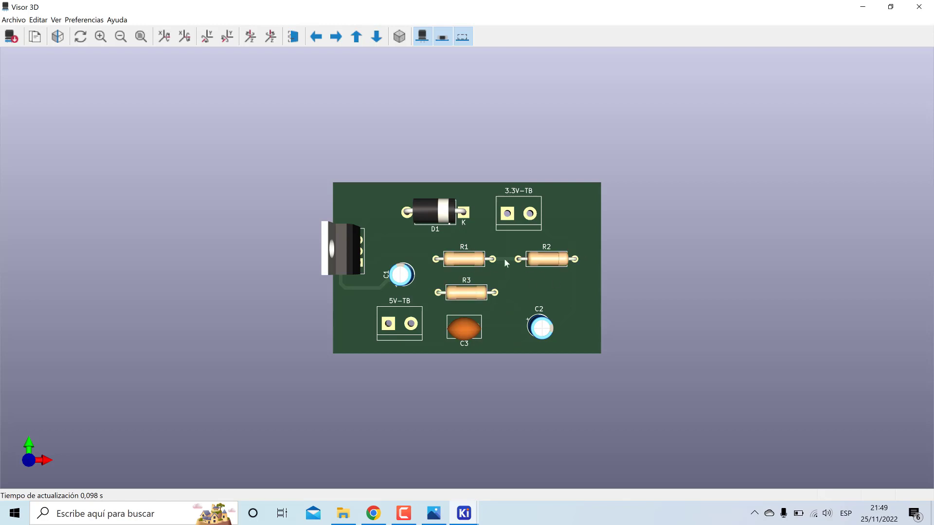
pyautogui.moveTo(527, 262); pyautogui.dragTo(541, 276)
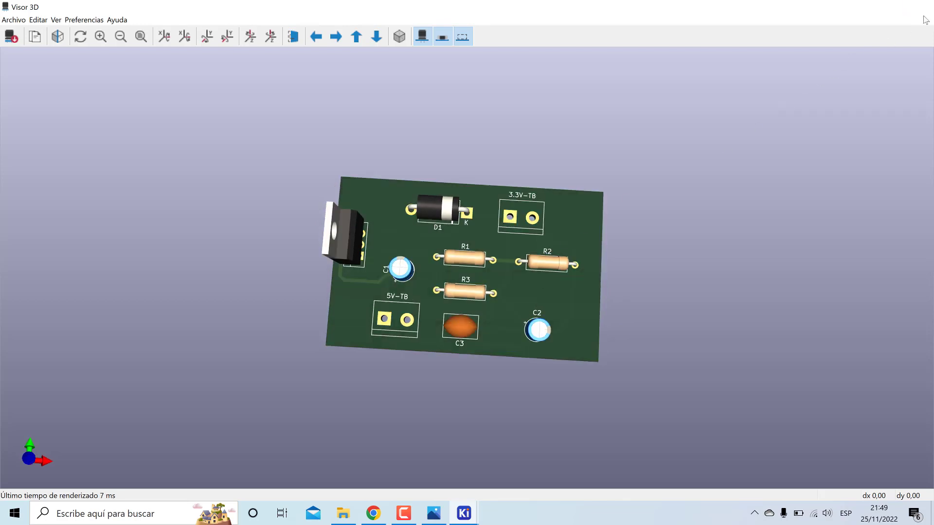
pyautogui.click(919, 7)
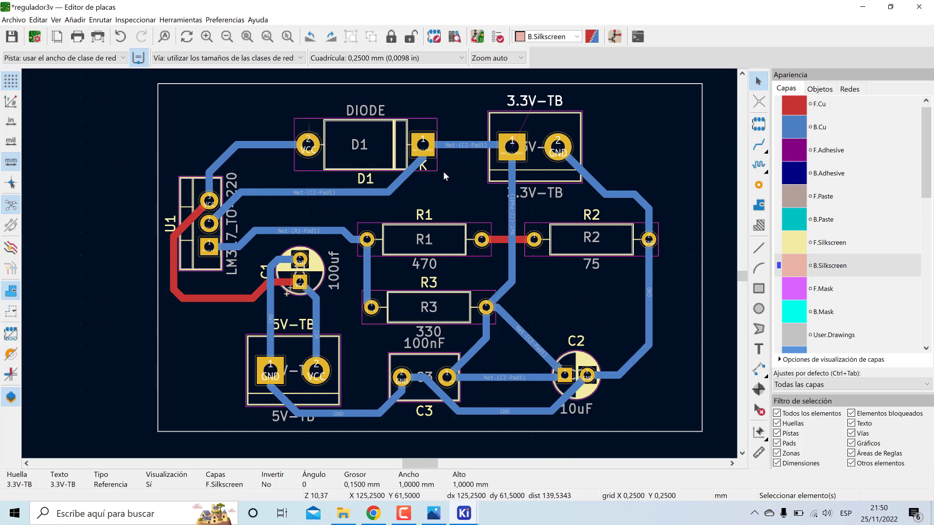
# Place the text "REGULADOR 3.3V V1." on B.Silkscreen between the two tracks running from U1 above and toward R1.
pyautogui.scroll(-5, 916, 265)
pyautogui.scroll(5, 916, 264)
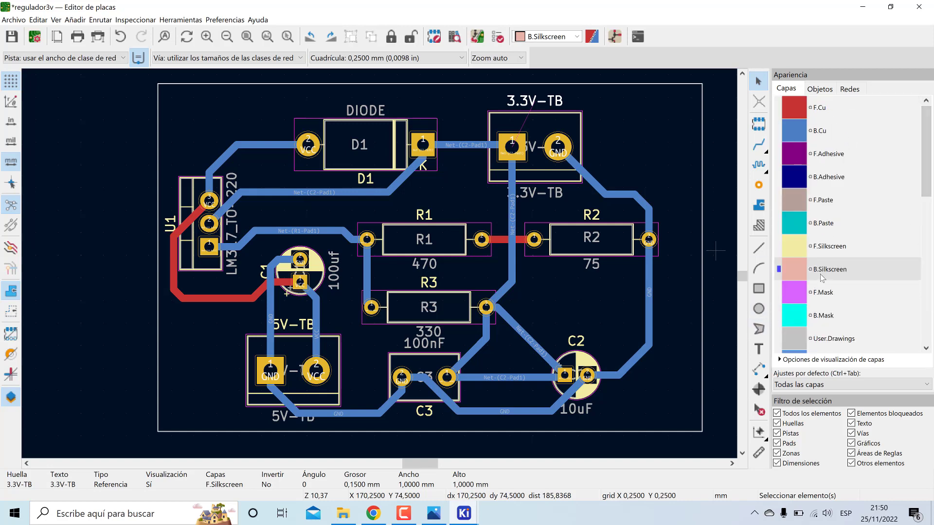
pyautogui.click(759, 348)
pyautogui.click(183, 102)
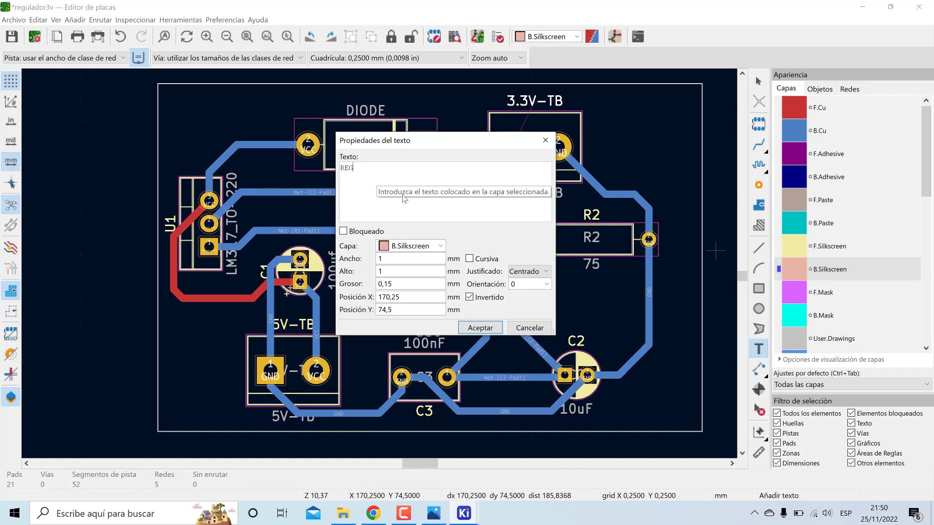
pyautogui.write('REGULADOR 3.3V V1.')
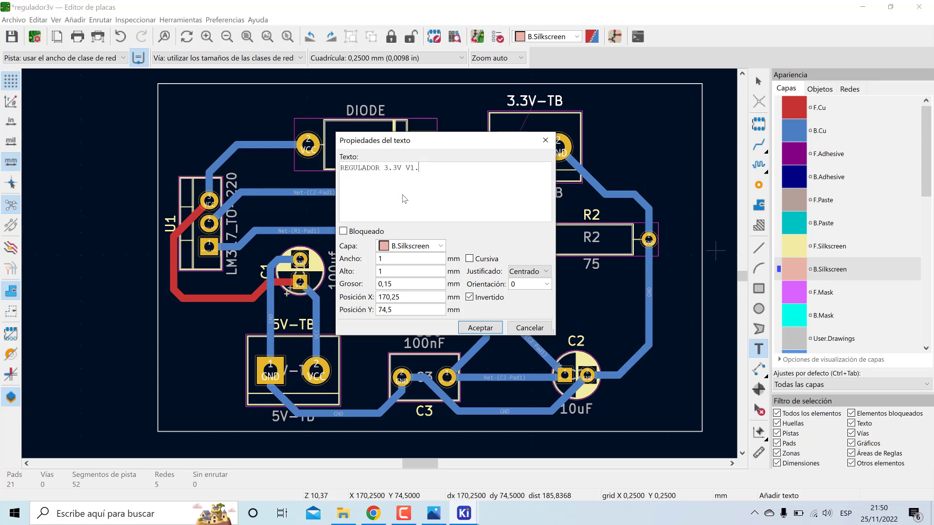
pyautogui.click(486, 329)
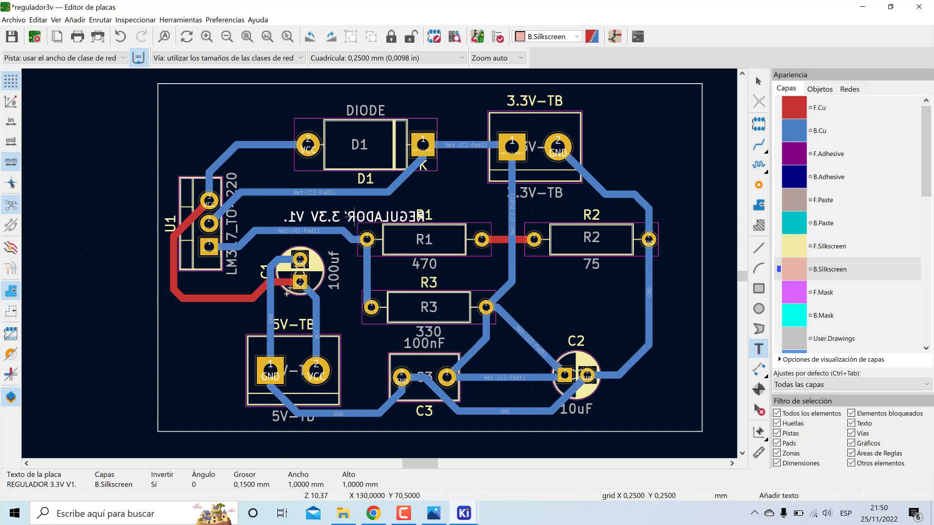
pyautogui.click(338, 214)
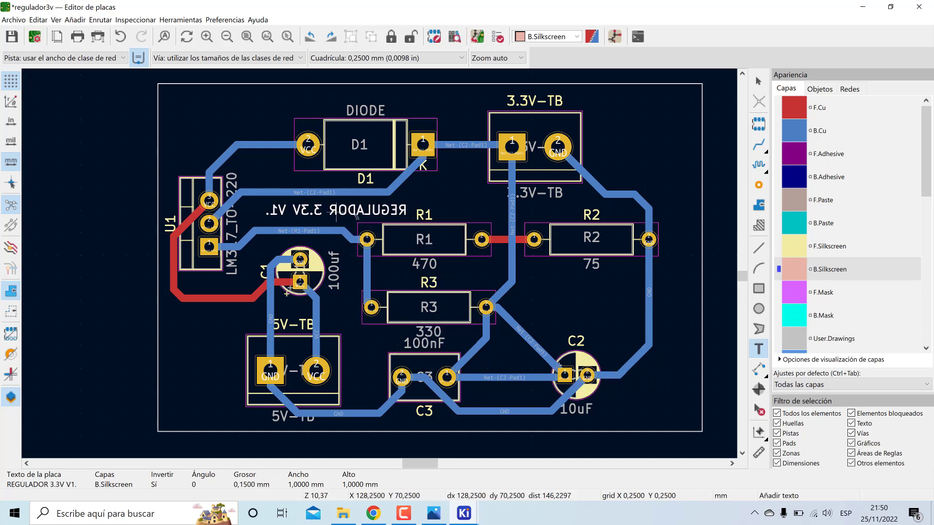
# Inspect the back of the board and its silkscreen text in the 3D viewer, and close the viewer.
pyautogui.click(57, 20)
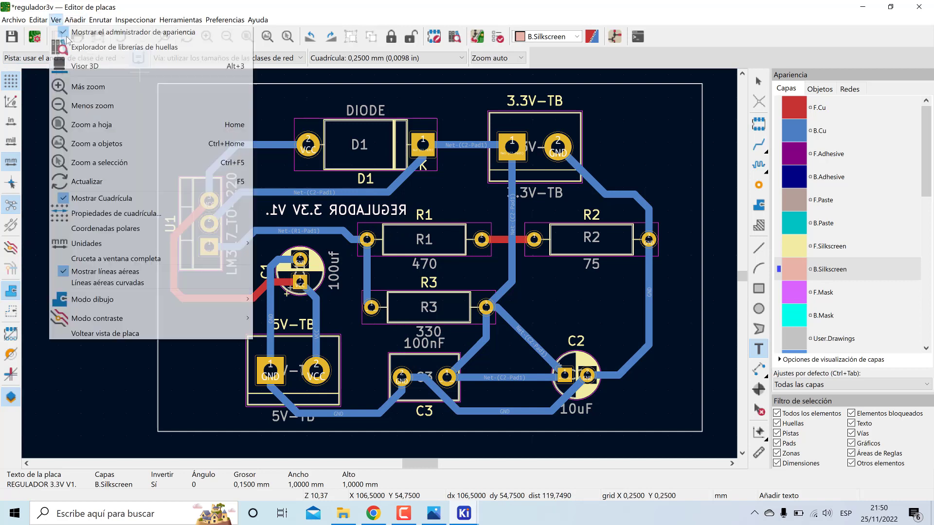
pyautogui.click(74, 65)
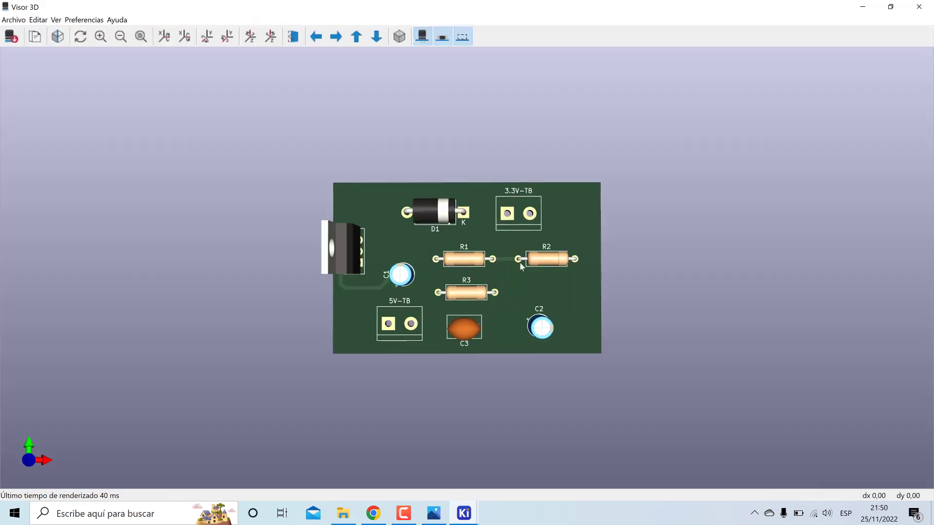
pyautogui.moveTo(520, 262); pyautogui.dragTo(428, 151)
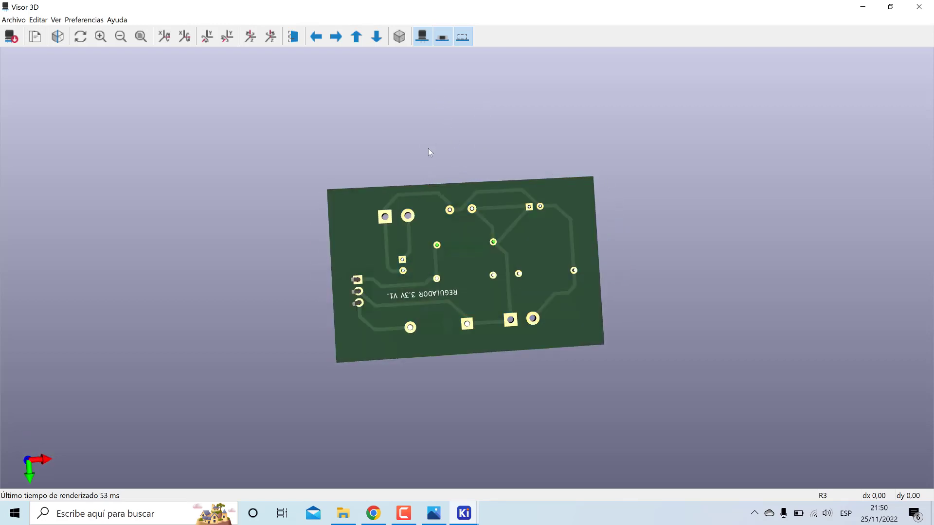
pyautogui.moveTo(717, 187); pyautogui.dragTo(807, 219)
pyautogui.moveTo(429, 257); pyautogui.dragTo(360, 214)
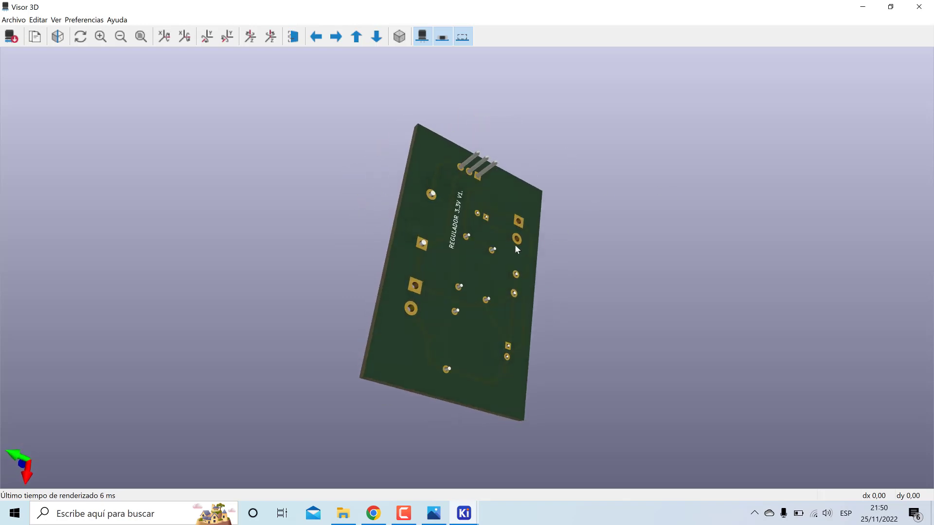
pyautogui.moveTo(443, 265); pyautogui.dragTo(267, 263)
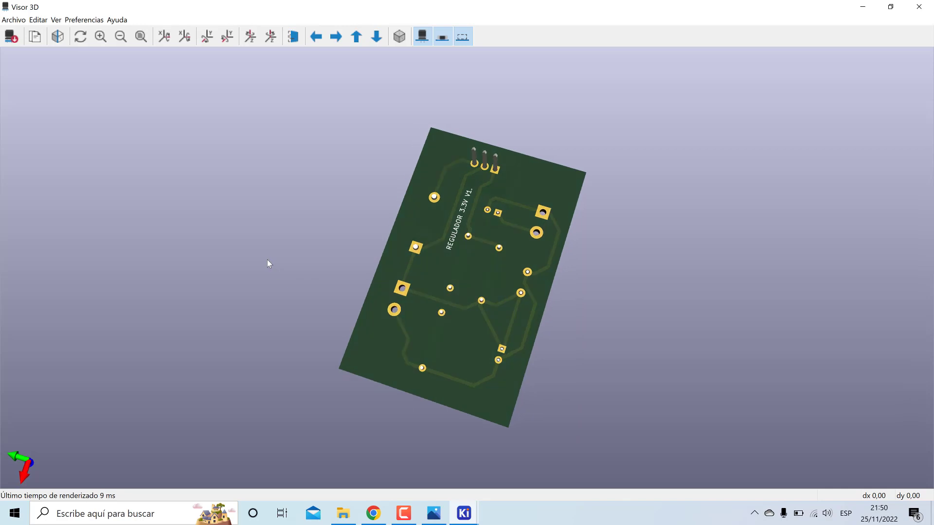
pyautogui.click(919, 7)
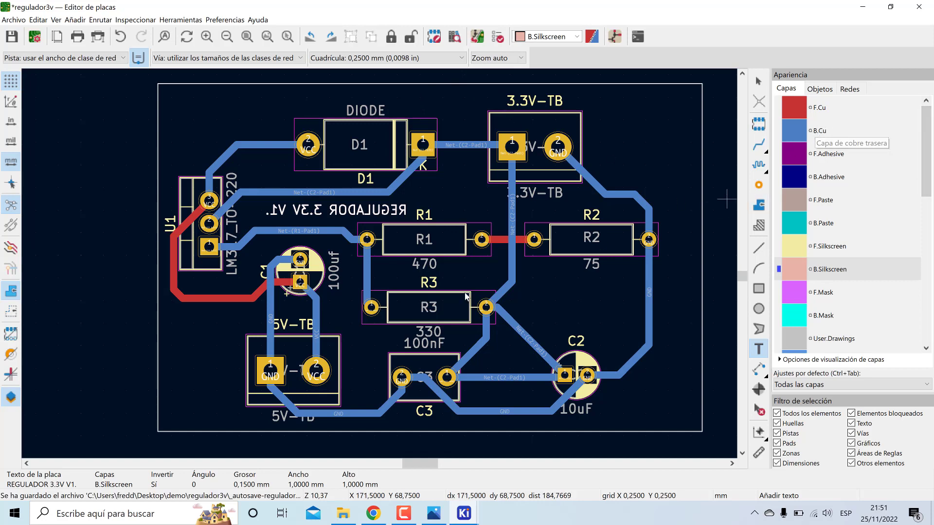
# Start a filled copper zone on B.Cu at the board's upper-left corner and assign it to the GND net.
pyautogui.click(810, 138)
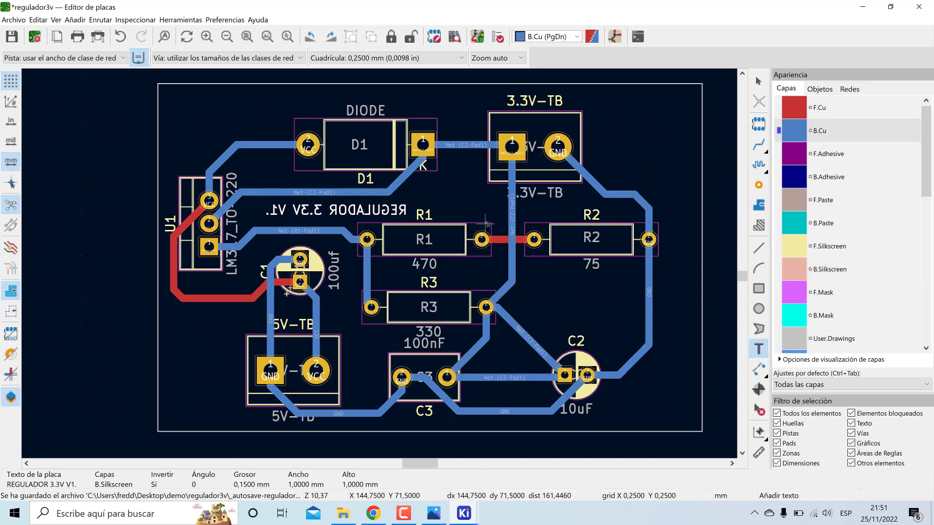
pyautogui.click(759, 205)
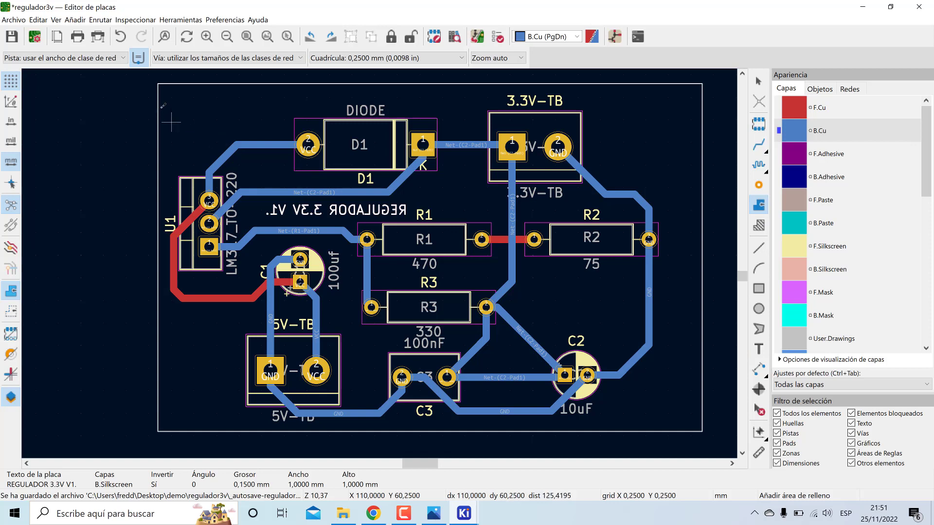
pyautogui.click(161, 87)
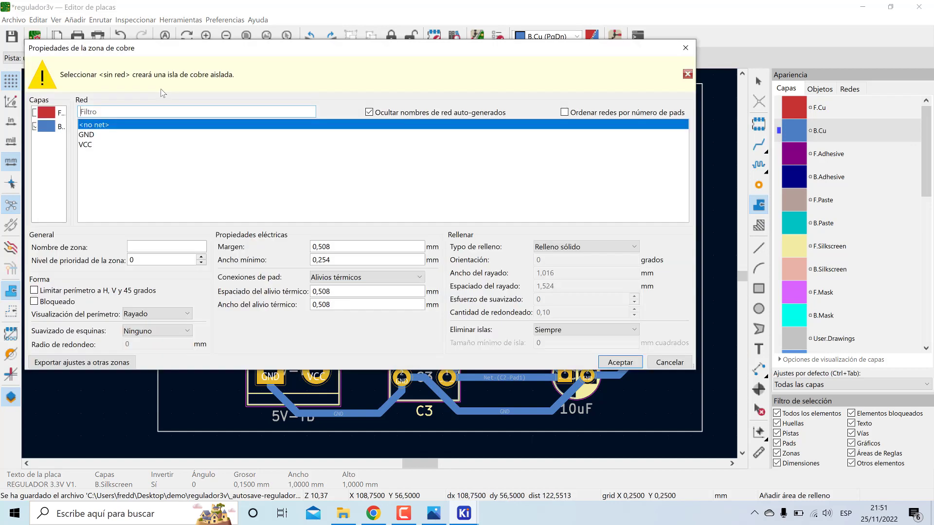
pyautogui.click(36, 129)
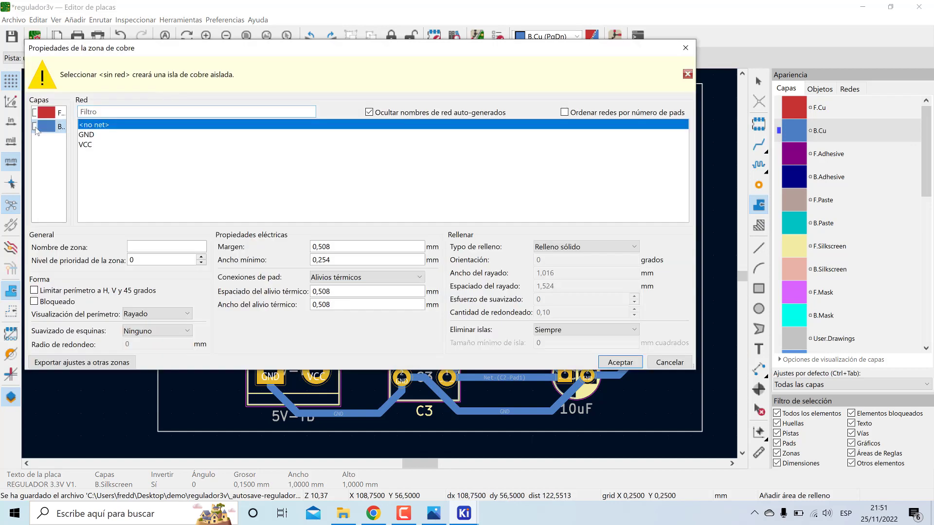
pyautogui.click(84, 135)
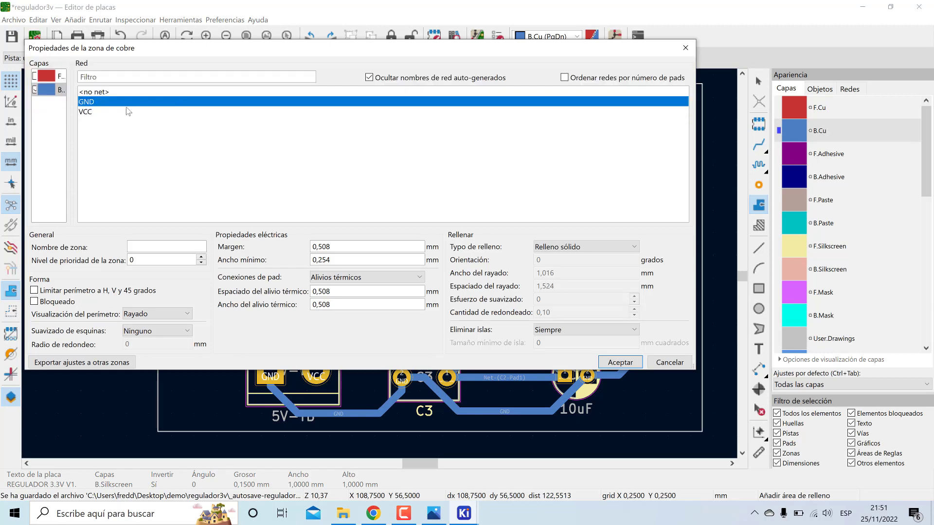
pyautogui.click(621, 362)
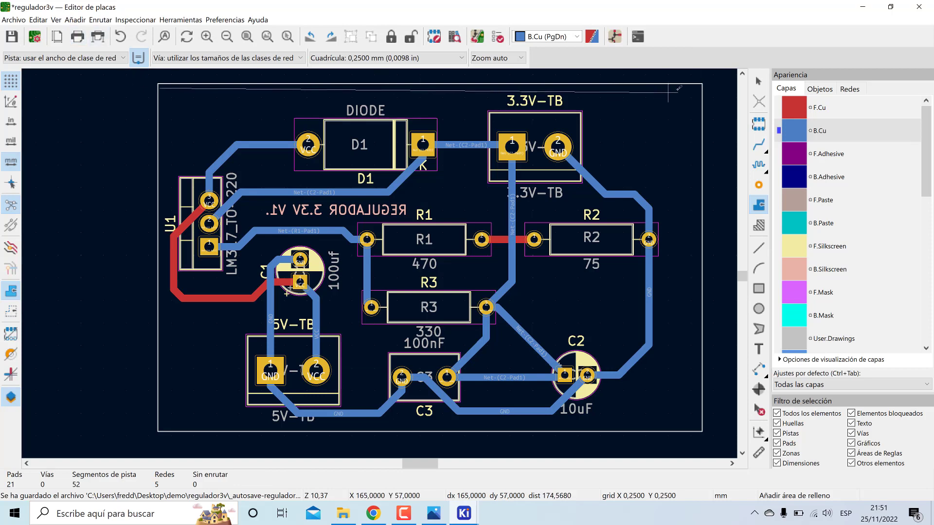
# Outline the B.Cu GND zone around all components just inside the board edge, close it and fill it.
pyautogui.click(693, 89)
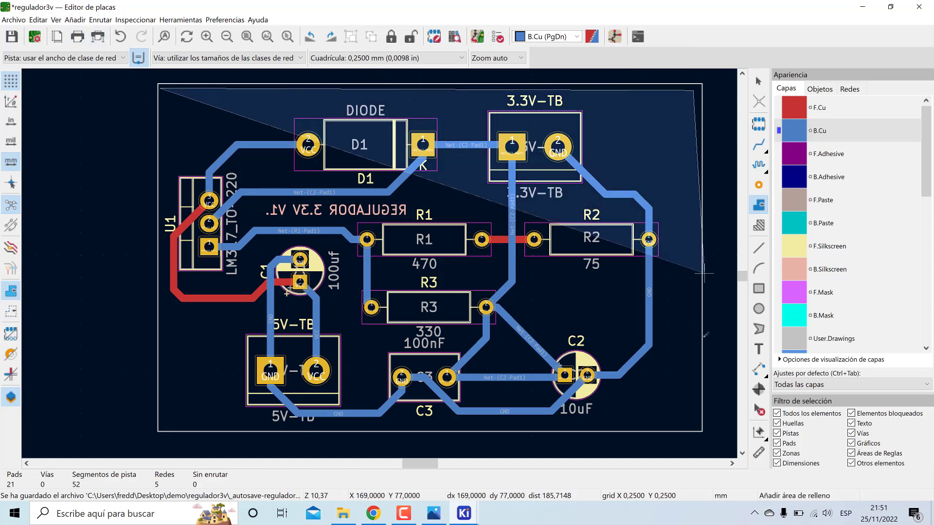
pyautogui.click(691, 425)
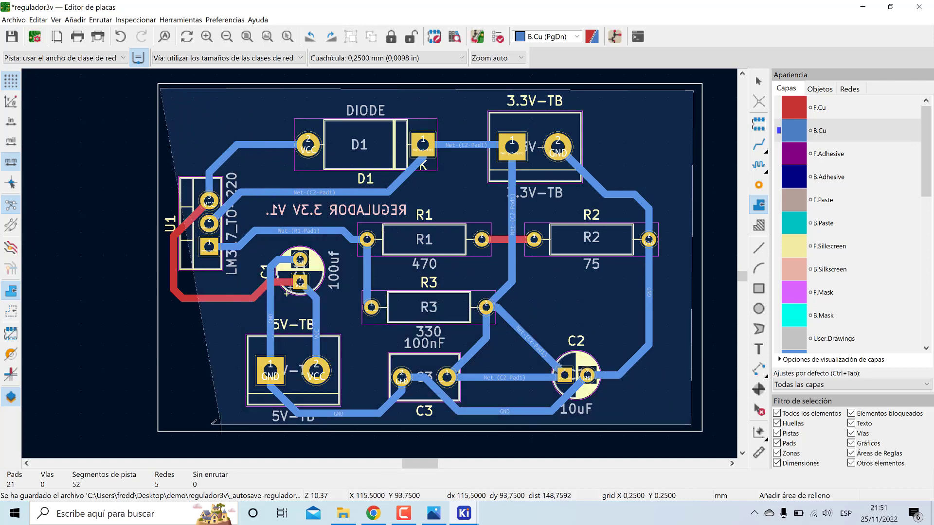
pyautogui.click(164, 424)
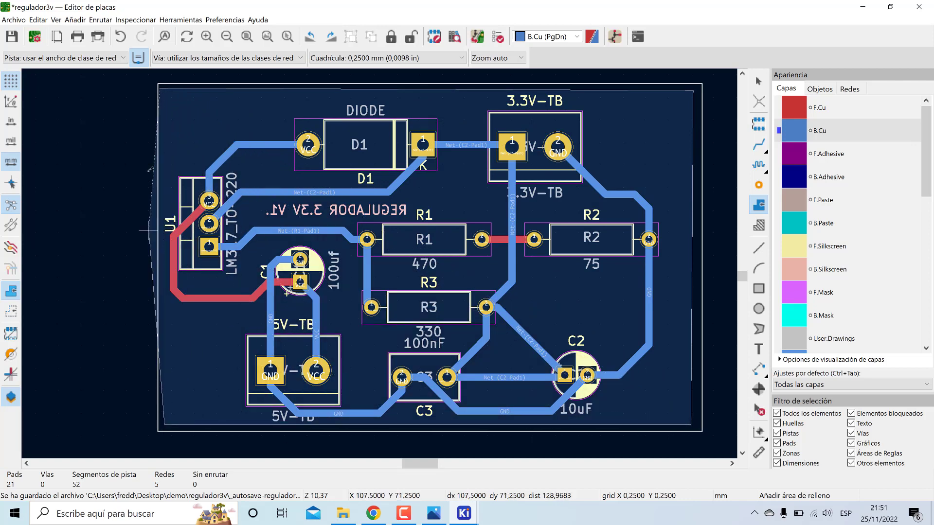
pyautogui.click(162, 88)
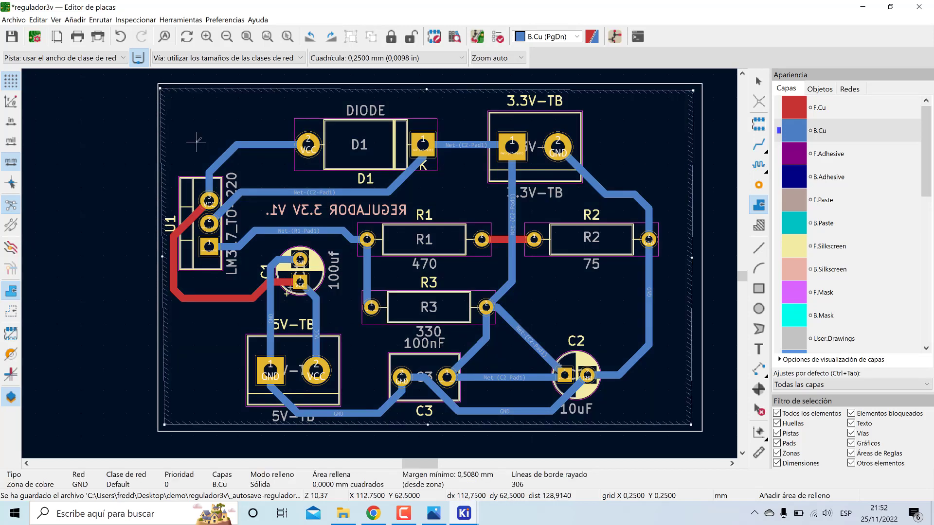
pyautogui.press('b')
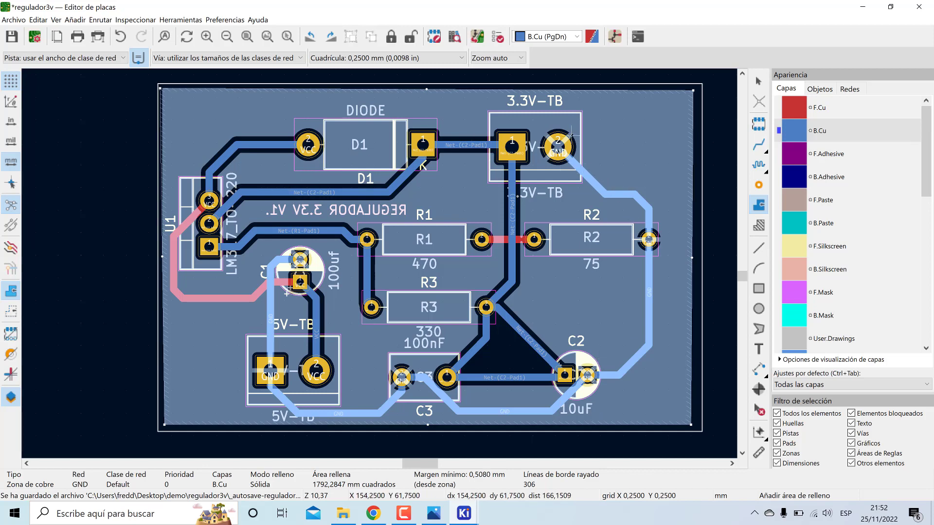
# Add a filled GND copper zone on F.Cu covering the board area just inside the board edge.
pyautogui.click(831, 112)
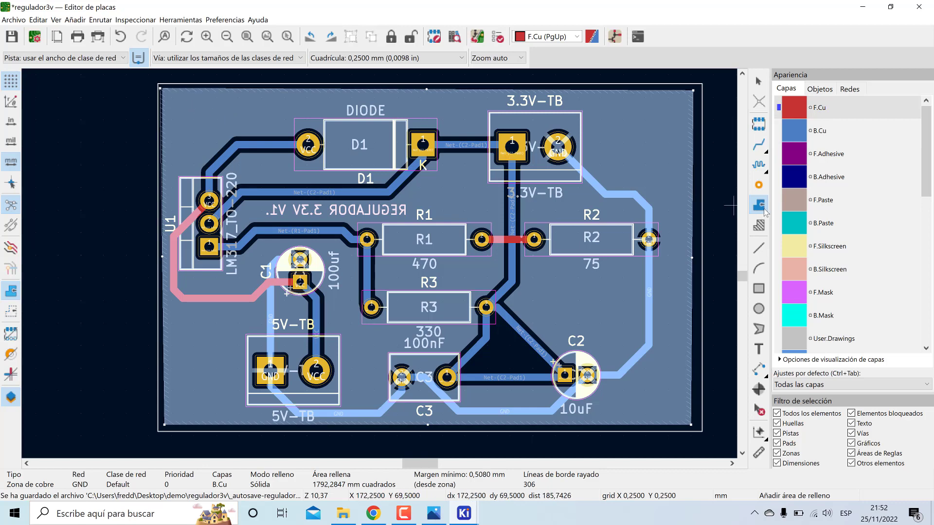
pyautogui.click(165, 90)
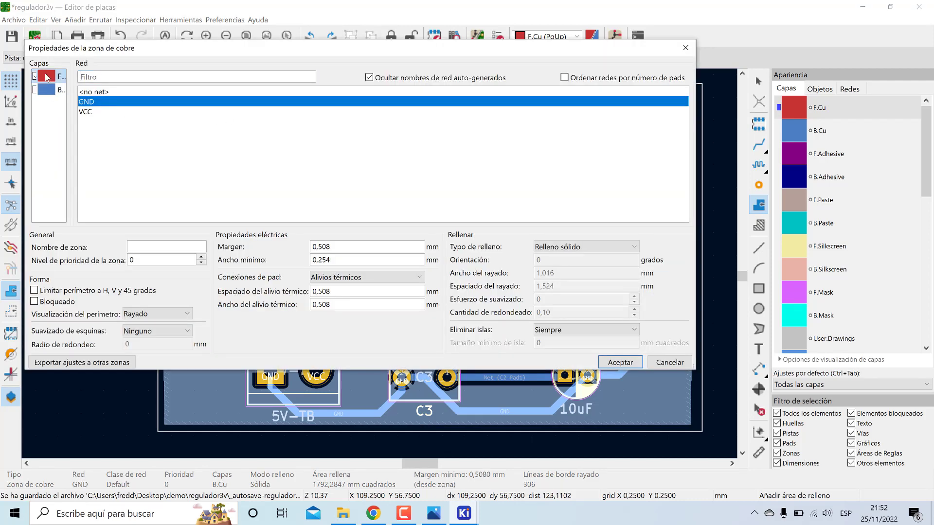
pyautogui.click(620, 363)
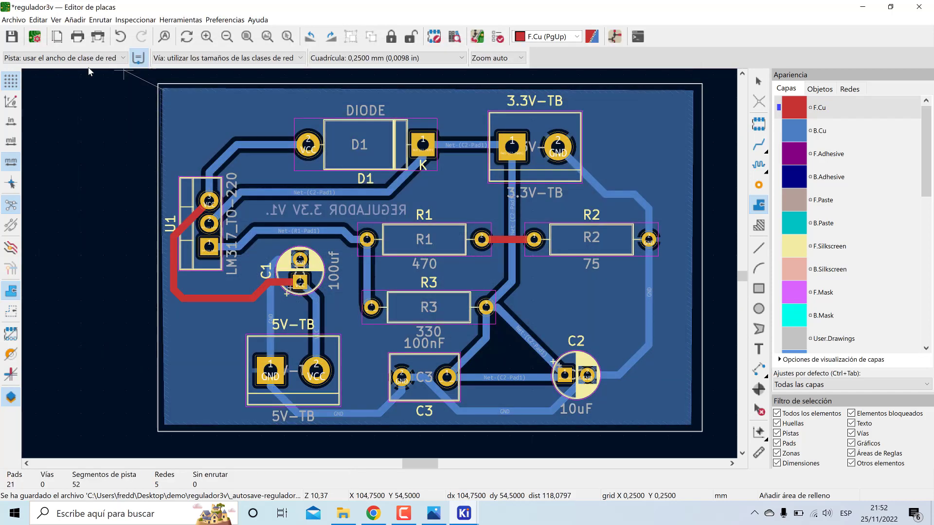
pyautogui.click(696, 88)
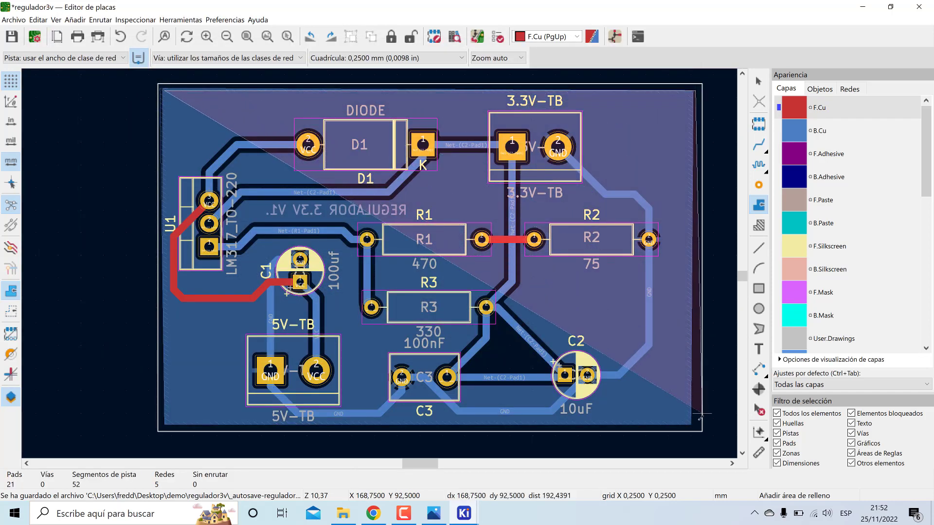
pyautogui.click(697, 425)
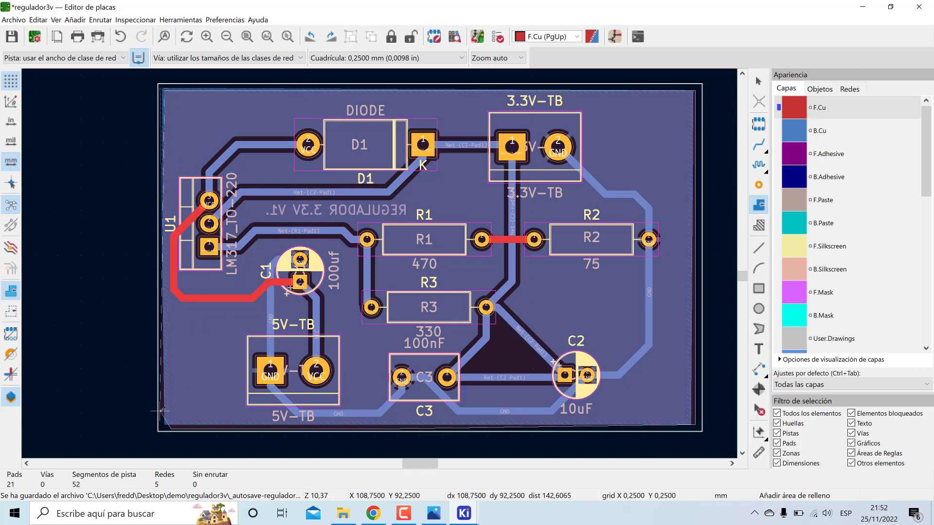
pyautogui.click(165, 90)
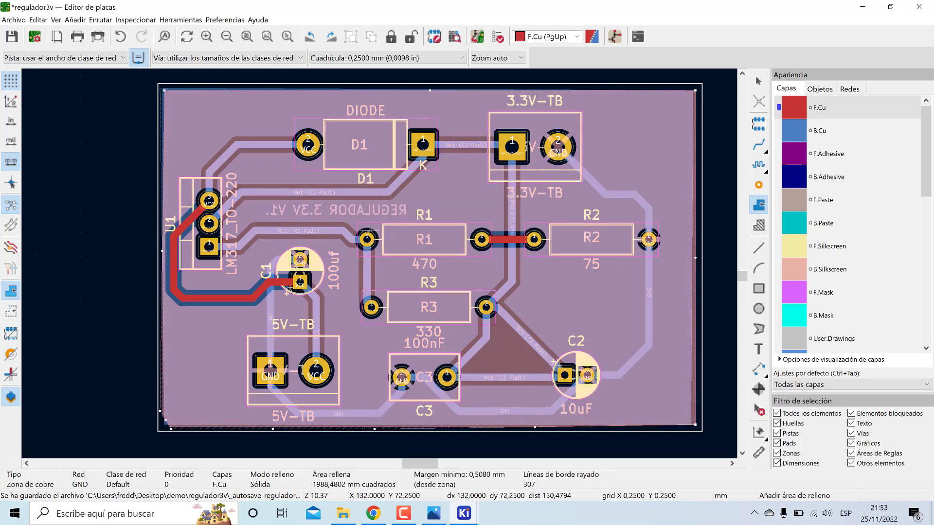
# Compare the back and front copper layers, and unfill and refill all the copper zones.
pyautogui.press('pagedown')
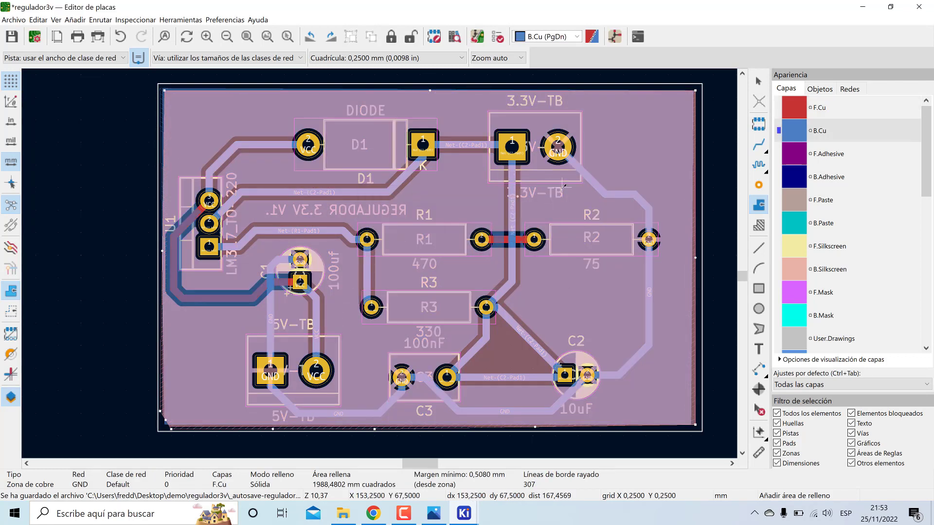
pyautogui.press('pageup')
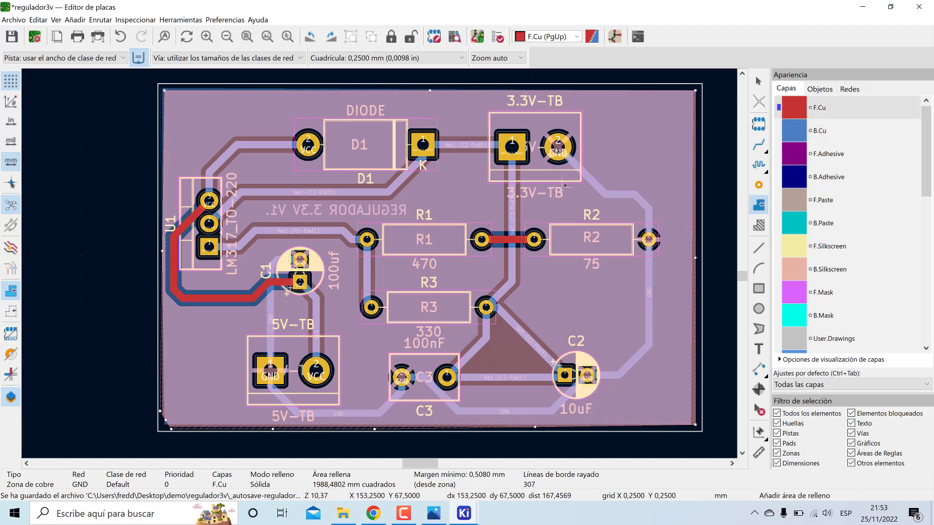
pyautogui.hotkey('ctrl', 'b')
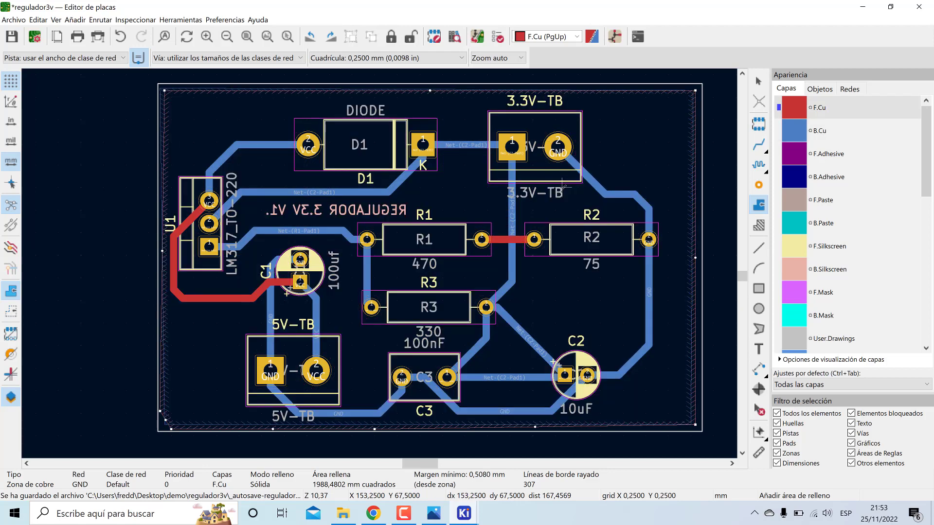
pyautogui.press('b')
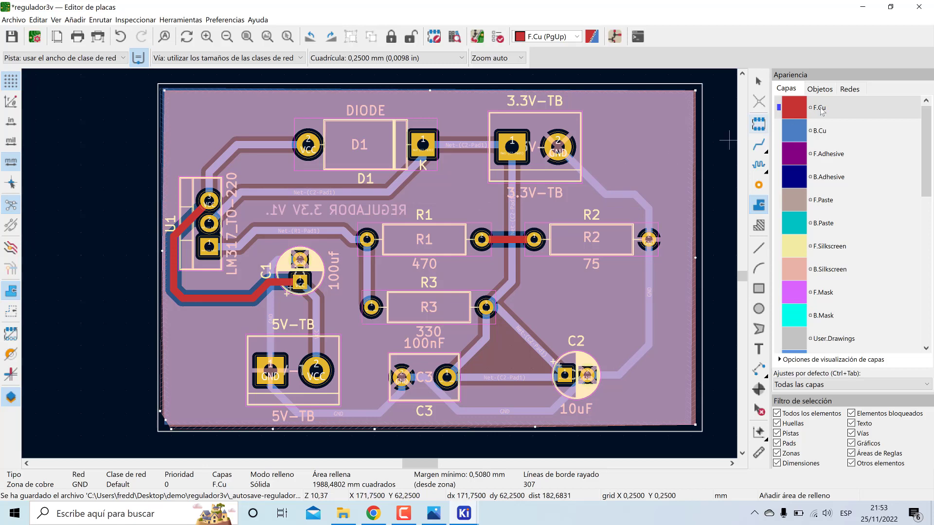
# Examine the filled zones on F.Cu and B.Cu with the inactive layers dimmed in high-contrast mode.
pyautogui.click(10, 249)
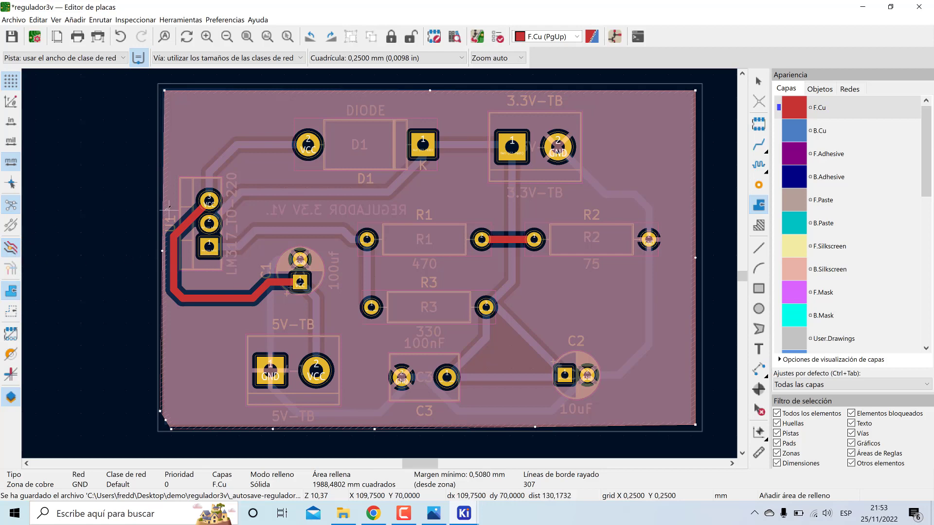
pyautogui.press('pagedown')
pyautogui.click(11, 249)
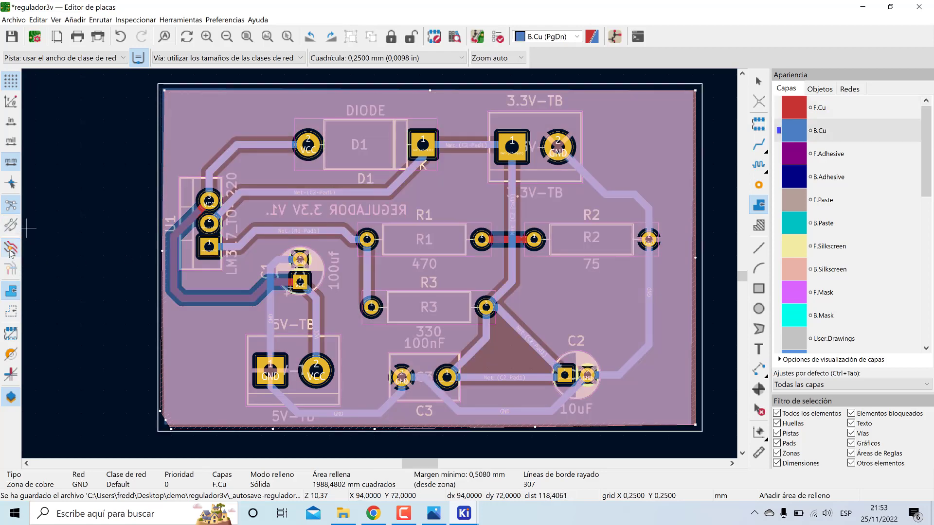
pyautogui.click(10, 249)
pyautogui.click(10, 251)
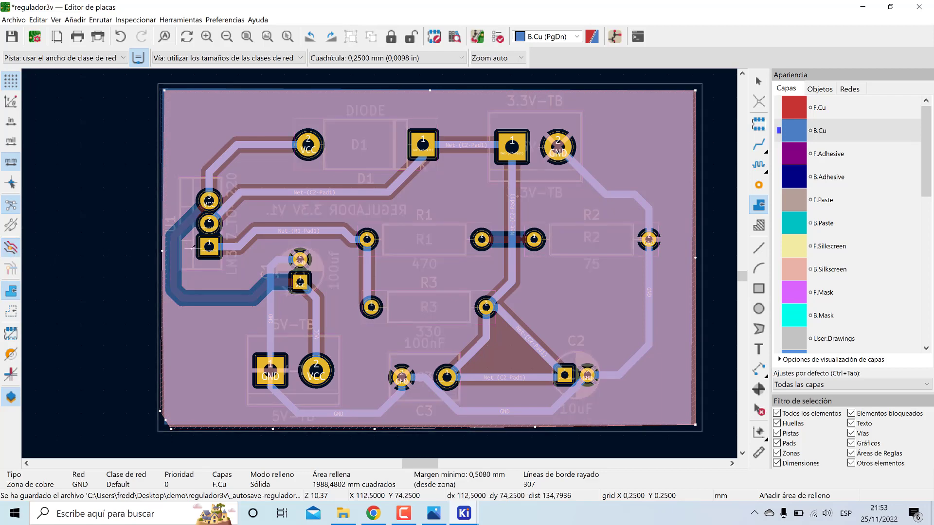
# Compare F.Cu and B.Cu with high-contrast display toggled and the copper zones unfilled and refilled.
pyautogui.click(11, 249)
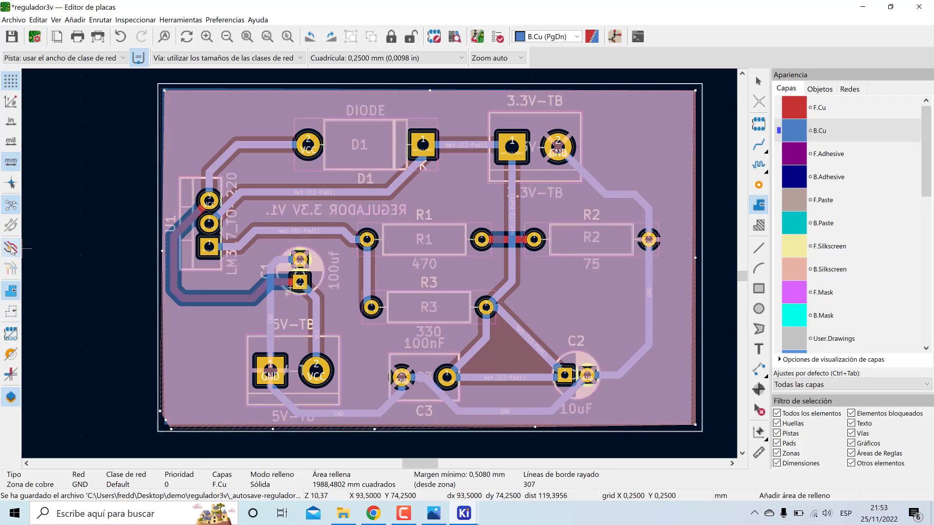
pyautogui.click(11, 249)
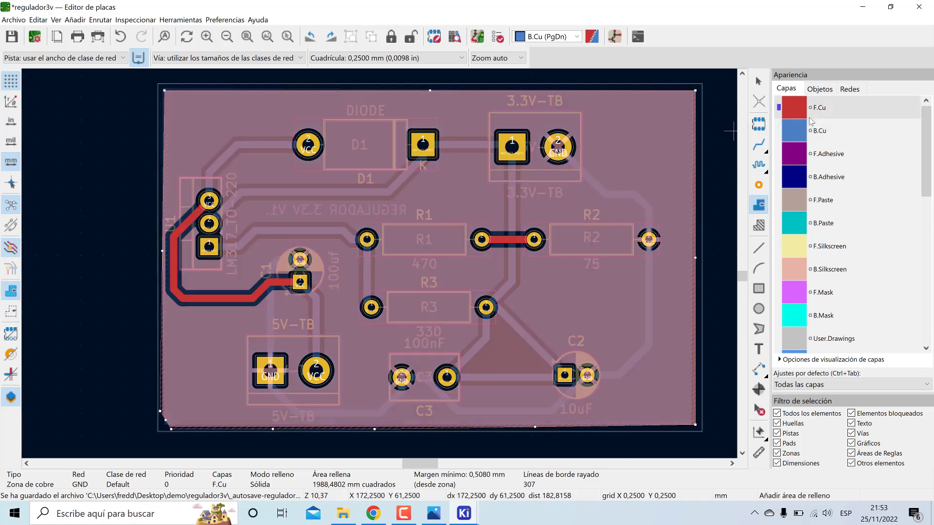
pyautogui.click(810, 116)
pyautogui.click(816, 142)
pyautogui.press('pageup')
pyautogui.press('pagedown')
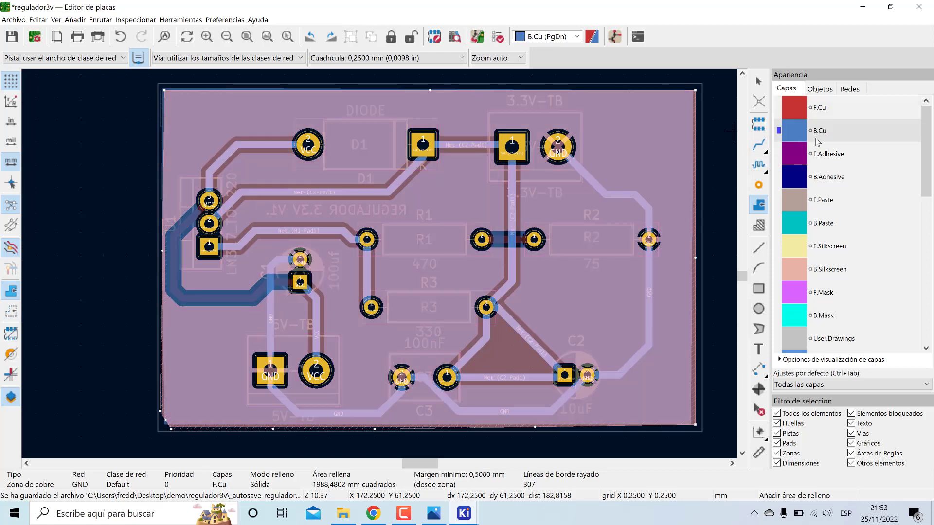
pyautogui.press('pageup')
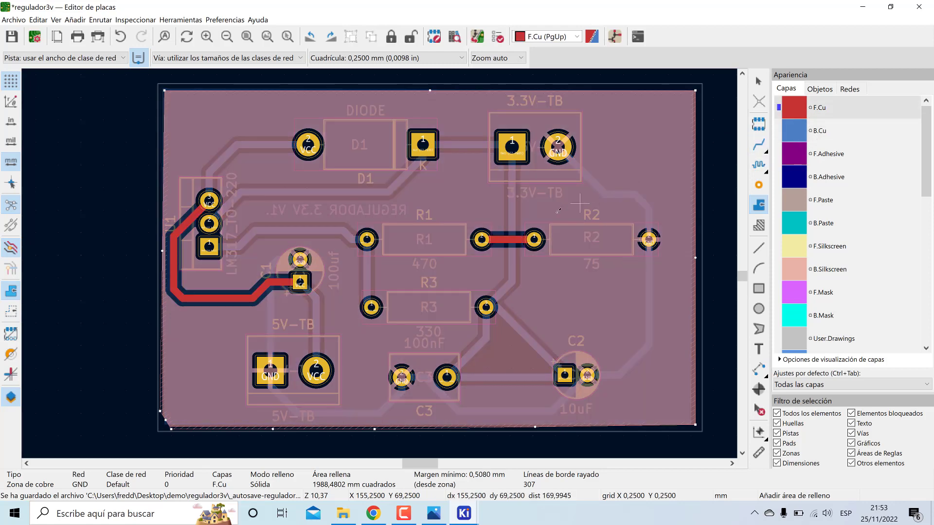
pyautogui.click(825, 128)
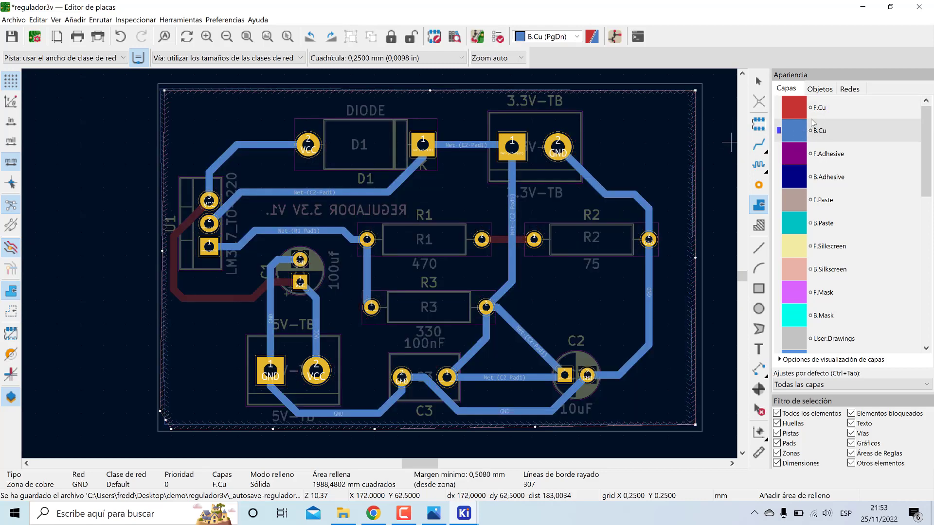
pyautogui.click(812, 113)
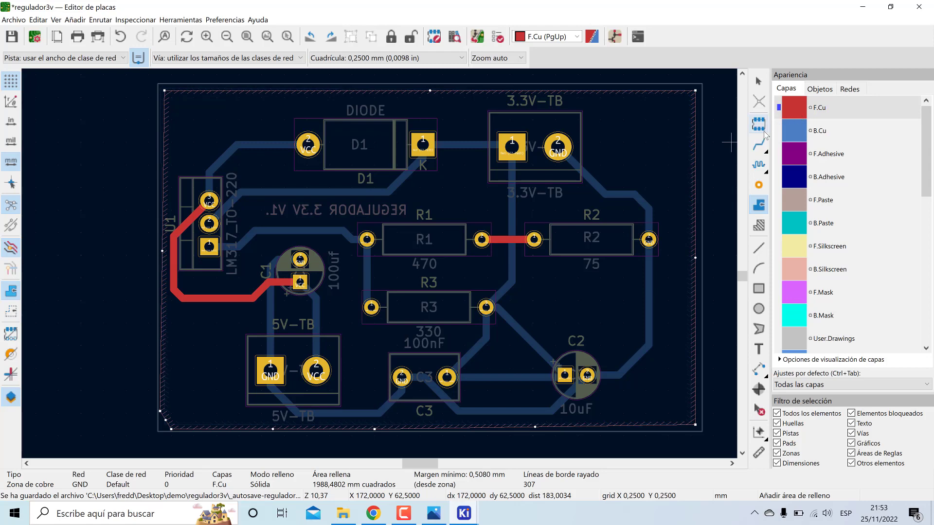
pyautogui.press('b')
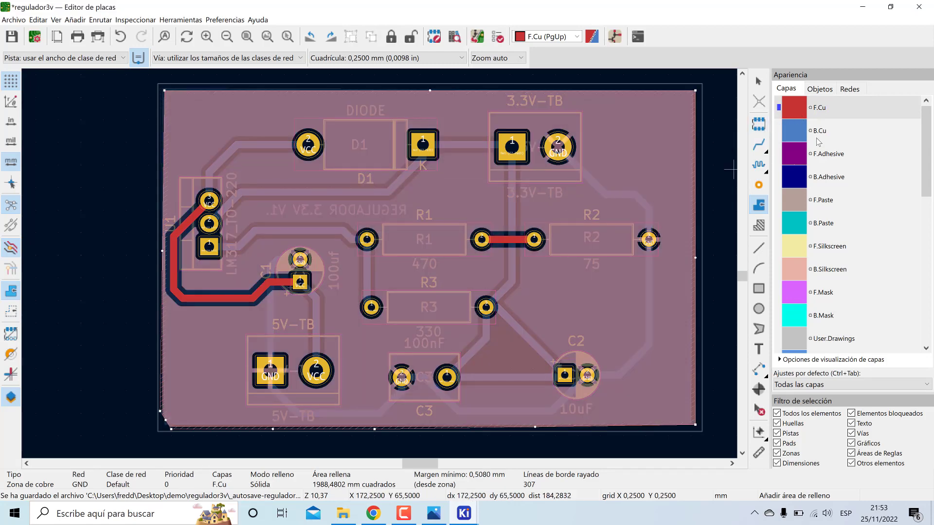
pyautogui.press('pagedown')
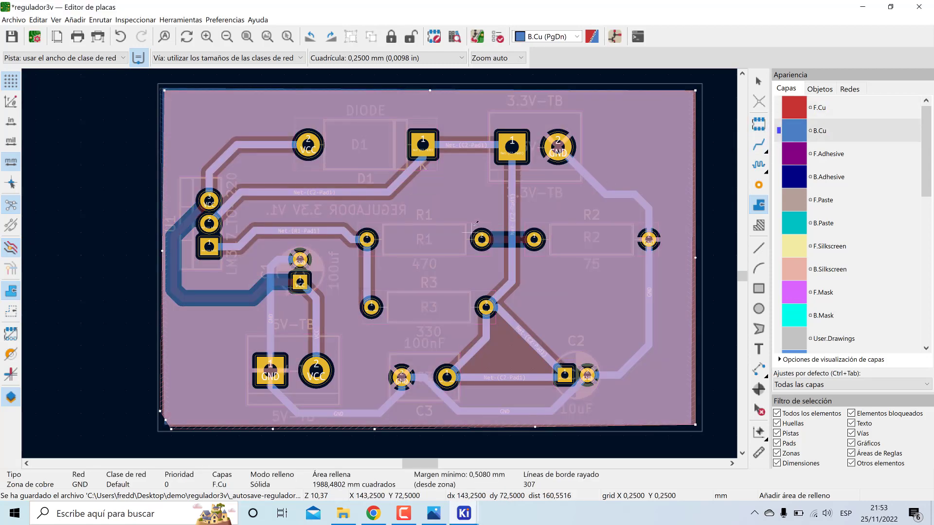
# Save the board, switch to the schematic editor and save the schematic.
pyautogui.click(11, 37)
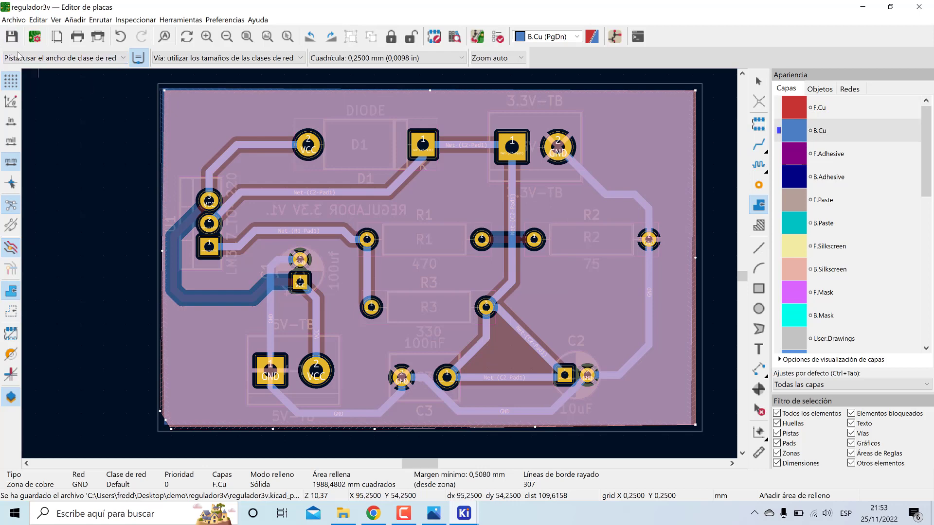
pyautogui.moveTo(464, 513)
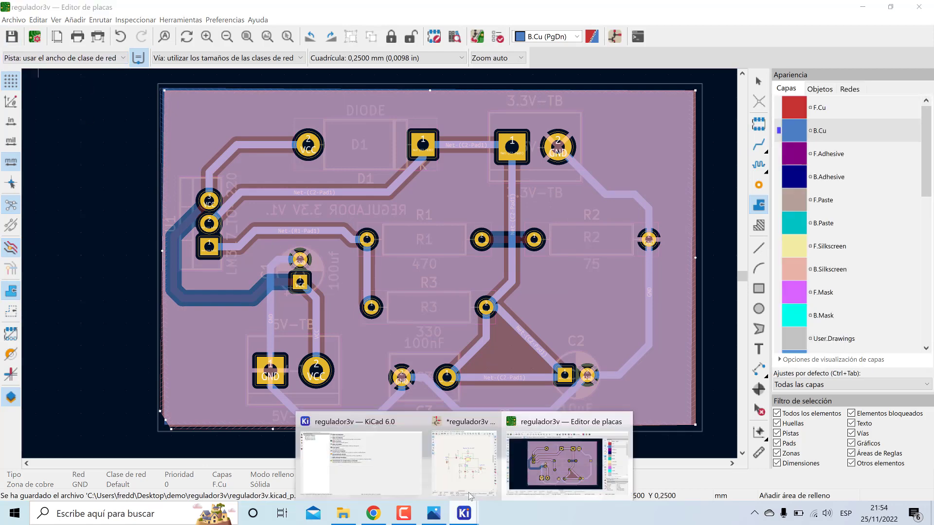
pyautogui.click(465, 440)
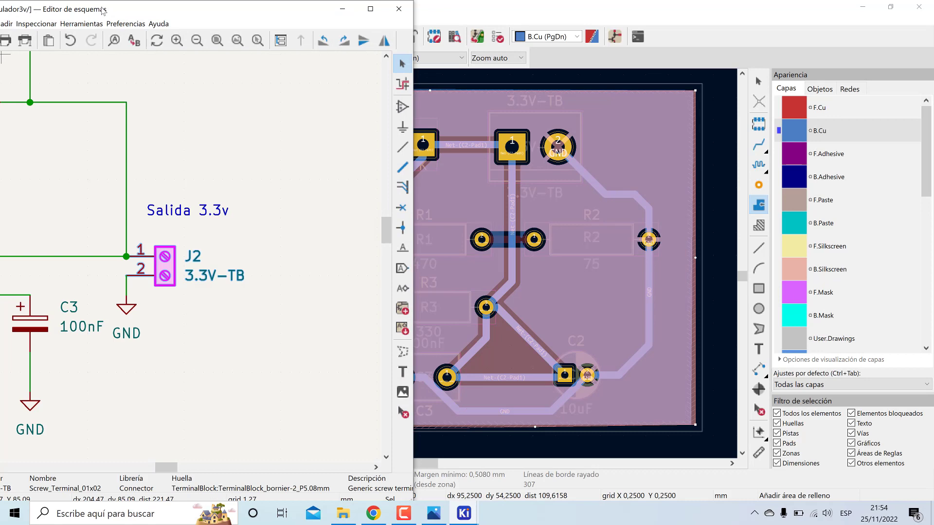
pyautogui.doubleClick(103, 9)
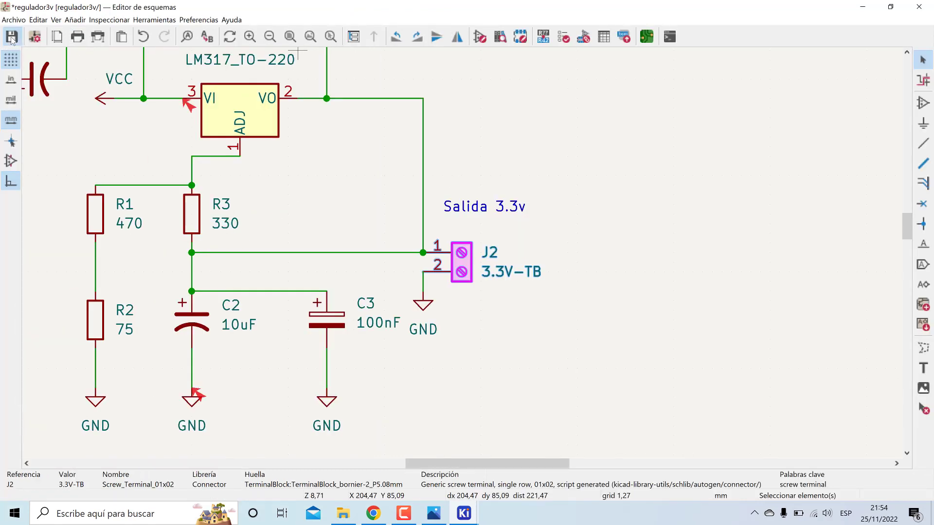
pyautogui.click(12, 38)
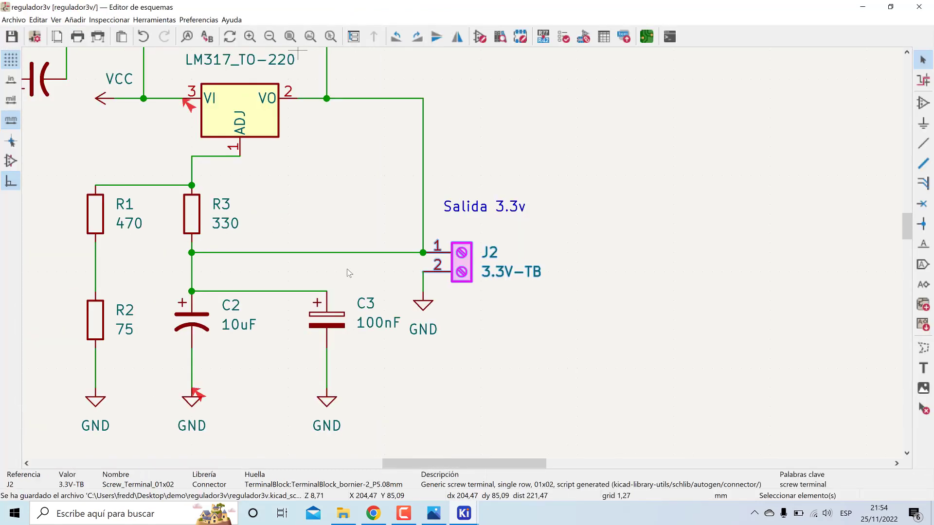
# Review the whole regulator schematic and close the schematic editor to return to the board.
pyautogui.scroll(-2, 349, 273)
pyautogui.moveTo(457, 303); pyautogui.dragTo(464, 243, button='middle')
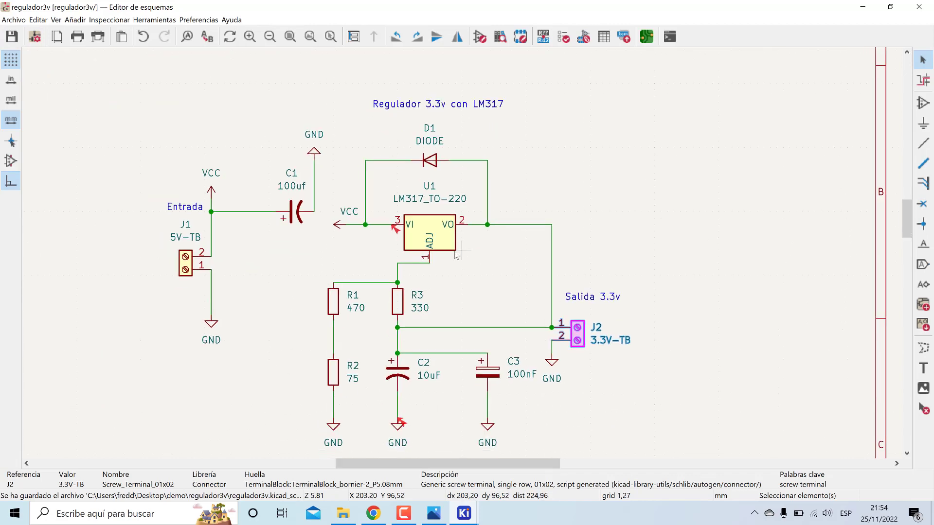
pyautogui.click(927, 6)
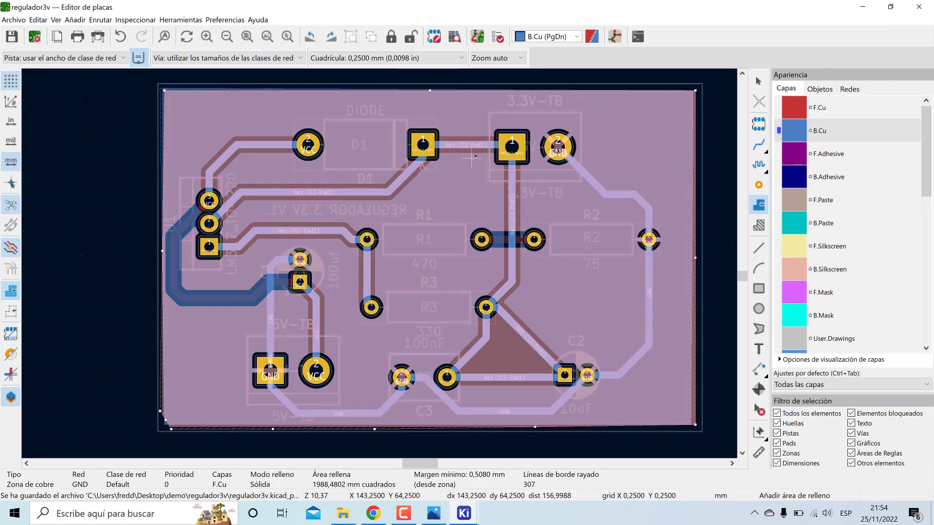
# Unfill all copper zones, make F.Cu active and run the design rules check with all zones refilled first.
pyautogui.hotkey('ctrl', 'b')
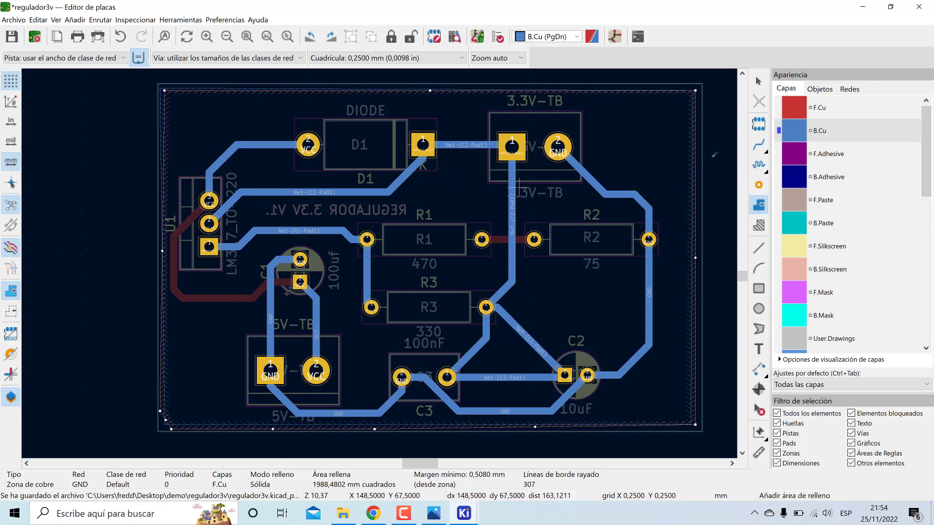
pyautogui.press('pageup')
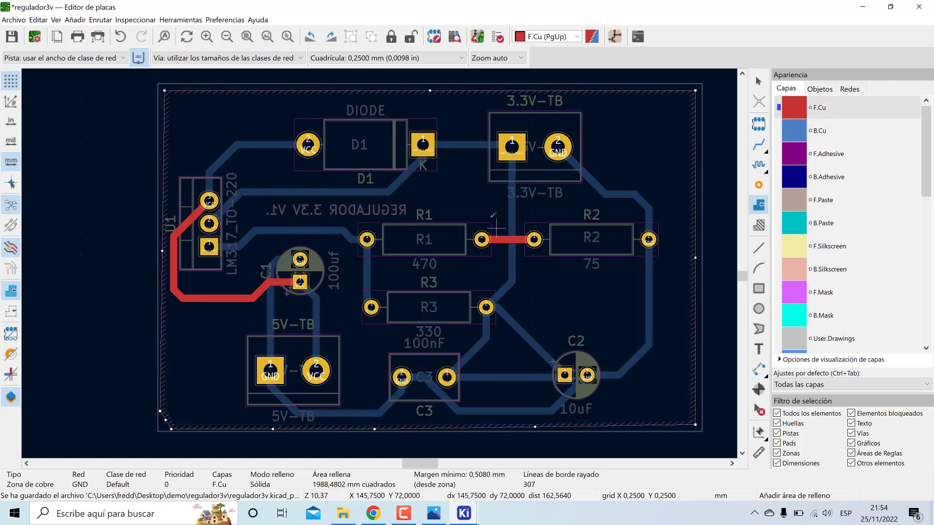
pyautogui.click(497, 37)
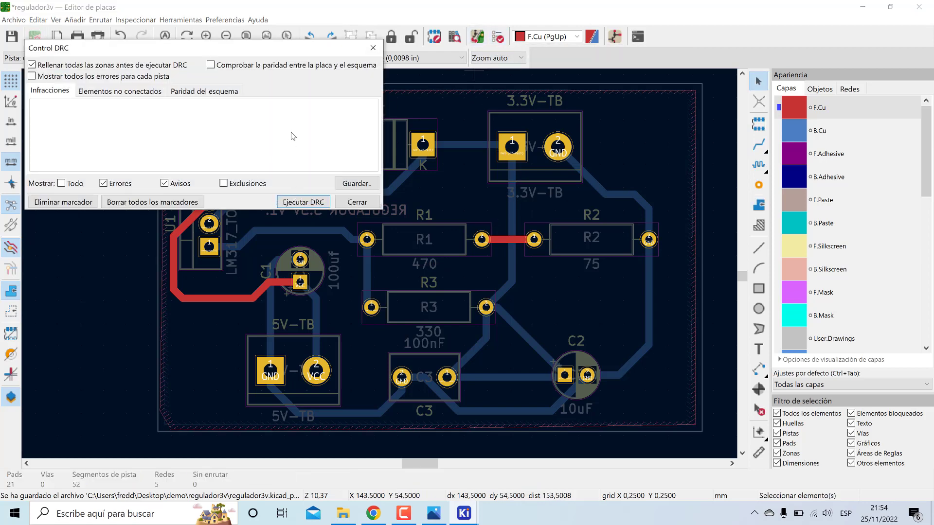
pyautogui.moveTo(260, 54); pyautogui.dragTo(408, 180)
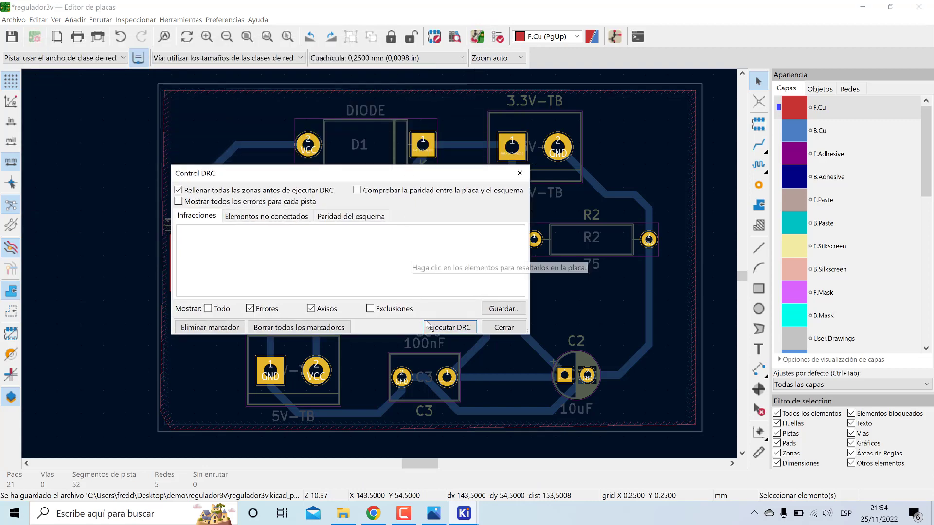
pyautogui.click(450, 327)
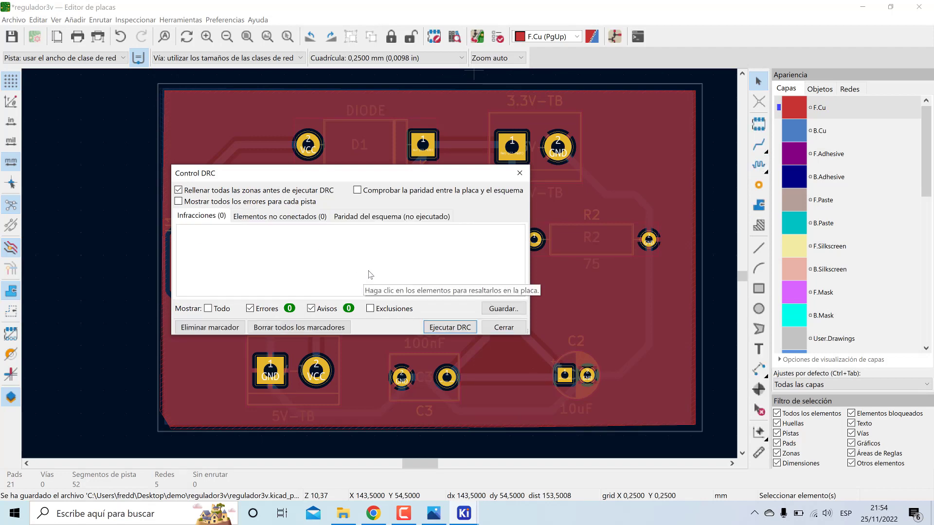
pyautogui.click(504, 327)
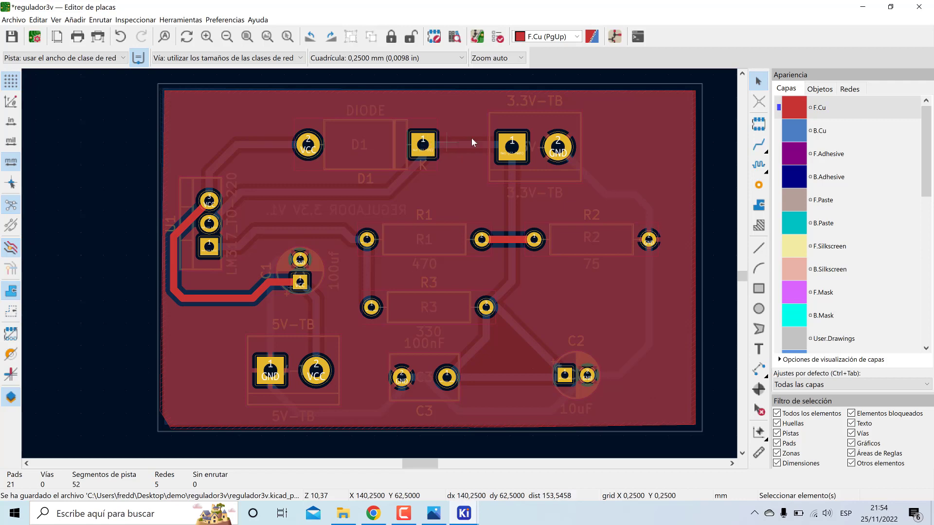
# Clean up the board's tracks and vias using the preset options and update the board.
pyautogui.click(184, 20)
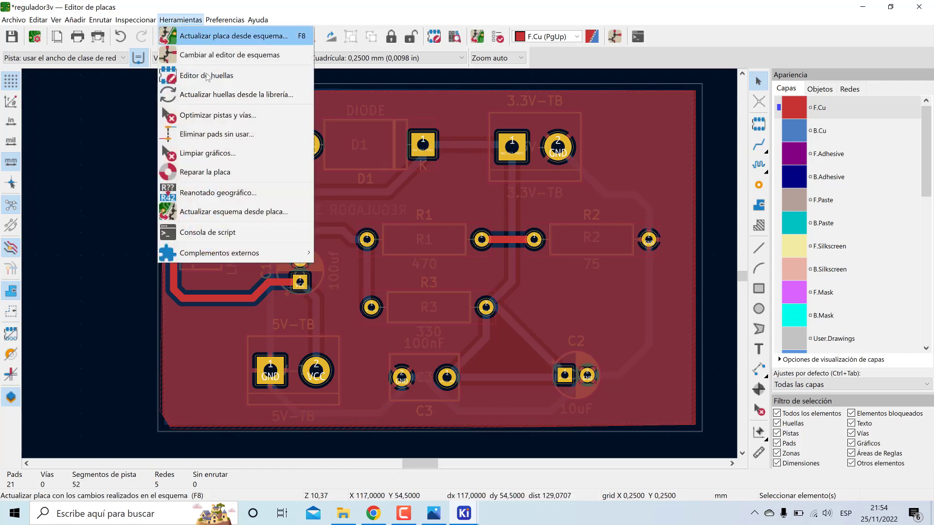
pyautogui.click(229, 116)
pyautogui.click(467, 324)
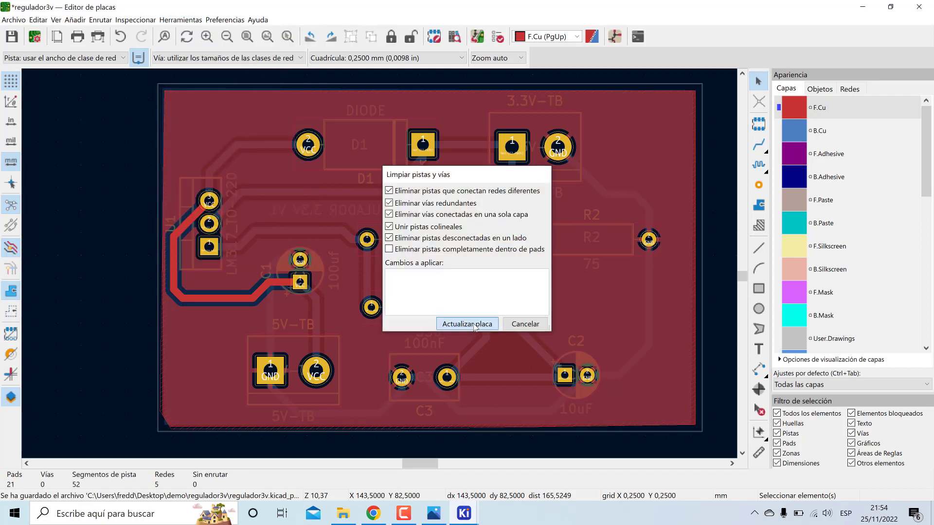
# Rerun the design rules check on the board after the track cleanup and close it.
pyautogui.click(498, 39)
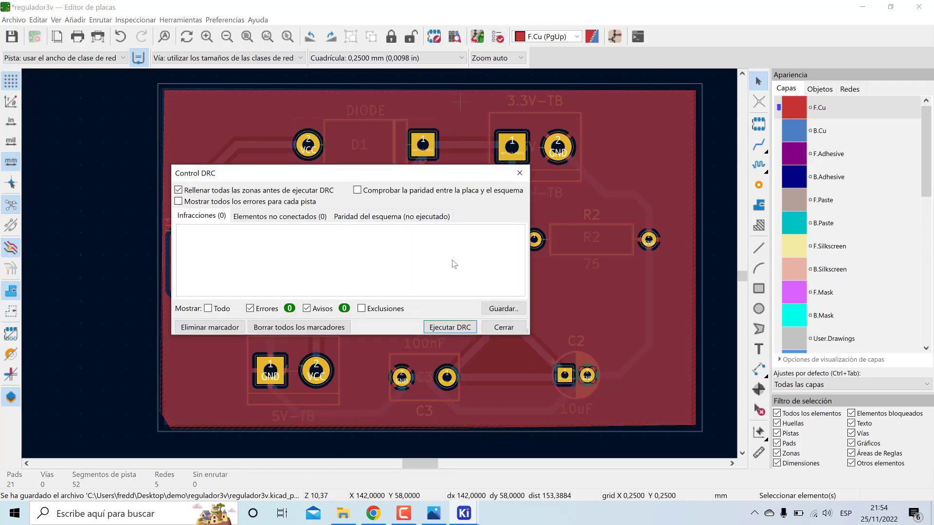
pyautogui.click(449, 328)
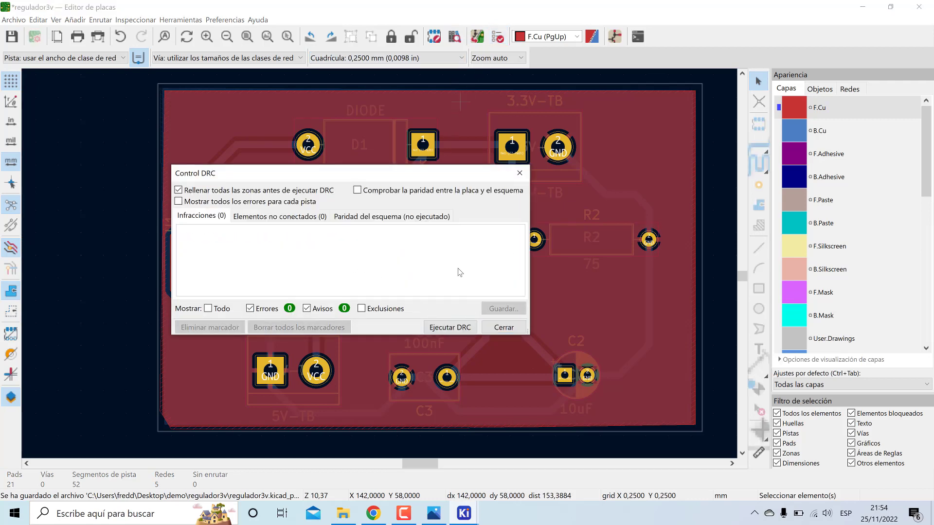
pyautogui.click(509, 325)
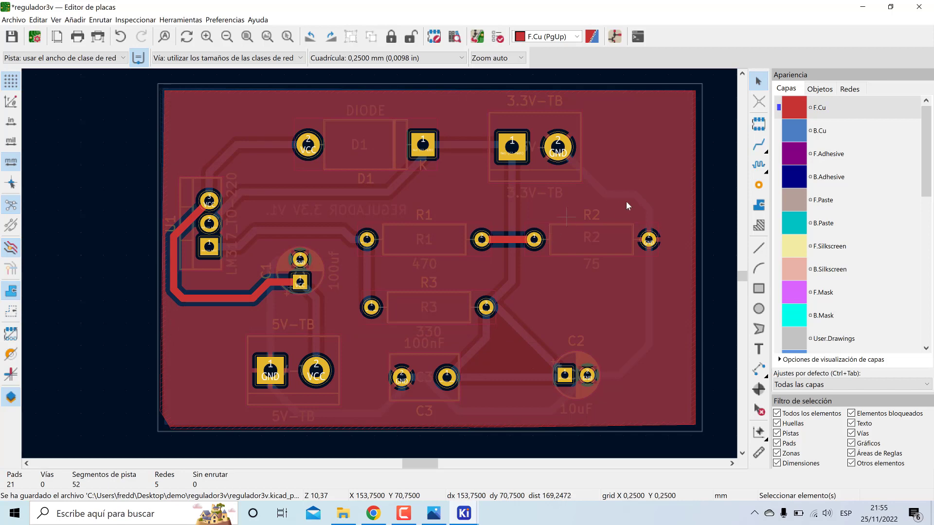
# Open the plot settings for Gerber output and browse to the demo folder for the output directory.
pyautogui.scroll(-3, 917, 265)
pyautogui.scroll(3, 917, 265)
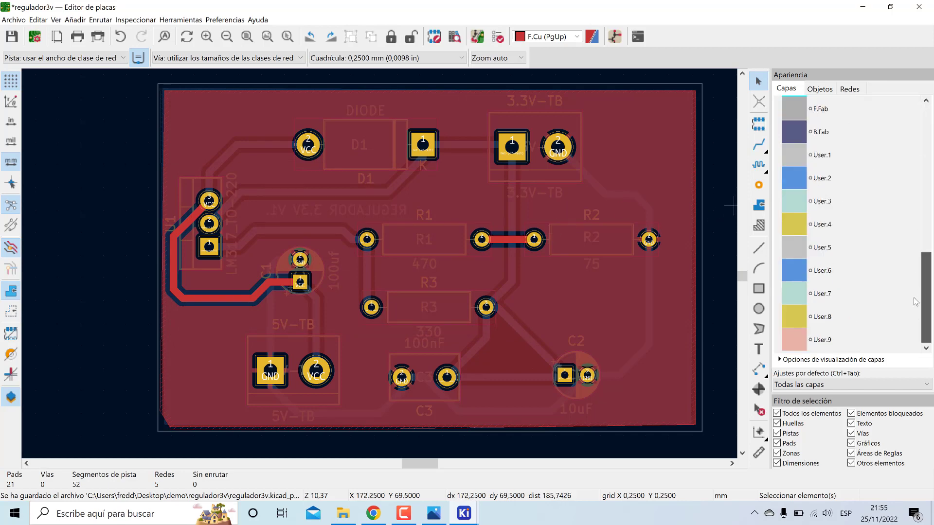
pyautogui.click(98, 38)
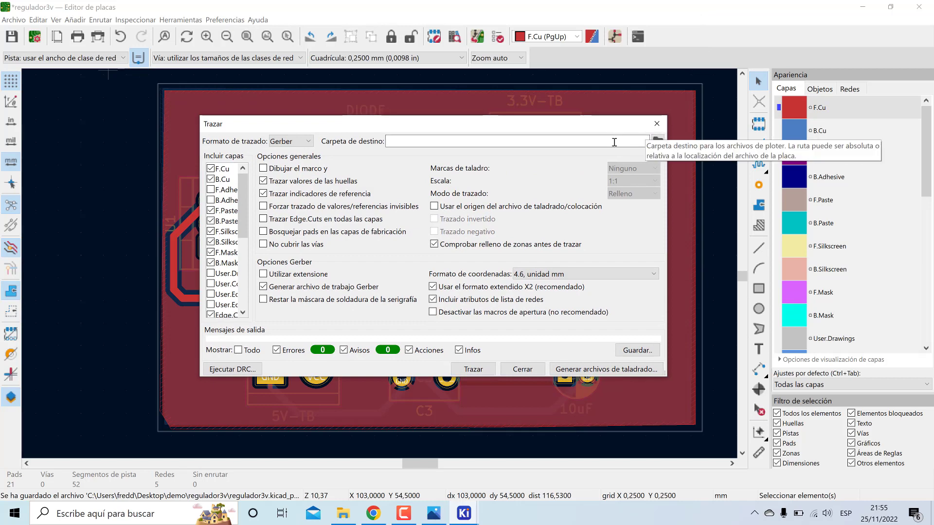
pyautogui.click(657, 141)
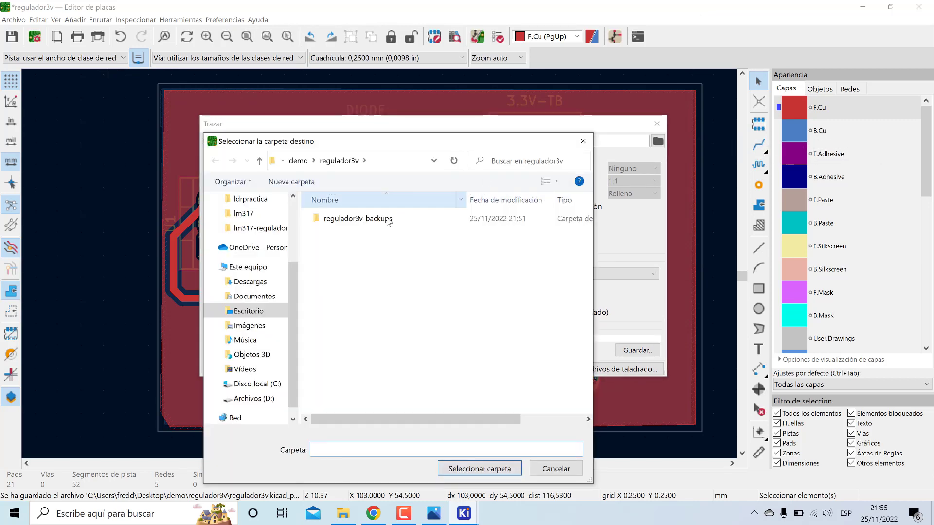
pyautogui.click(303, 160)
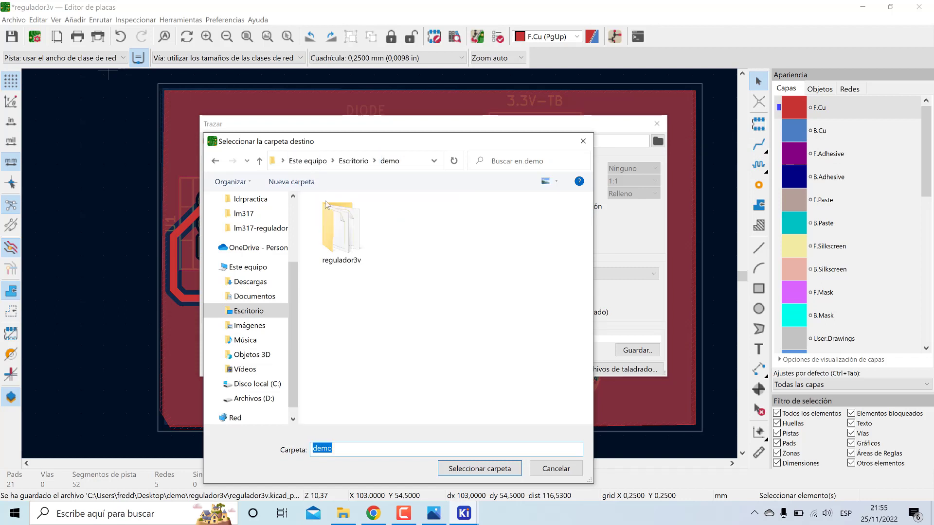
# Create a folder named GERBER-FILES inside the demo folder and open it as the plot destination.
pyautogui.rightClick(384, 291)
pyautogui.moveTo(292, 460)
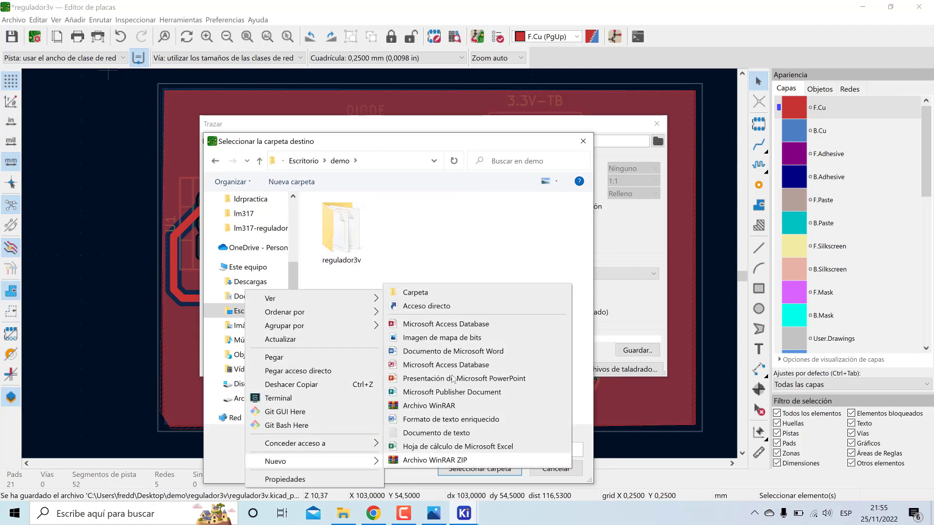
pyautogui.click(415, 292)
pyautogui.write('GERBER')
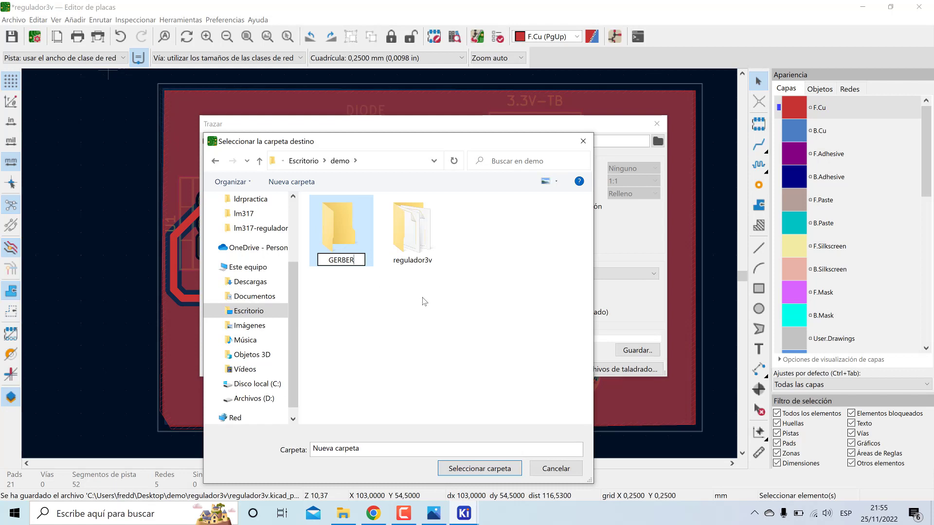
pyautogui.write('FILAS')
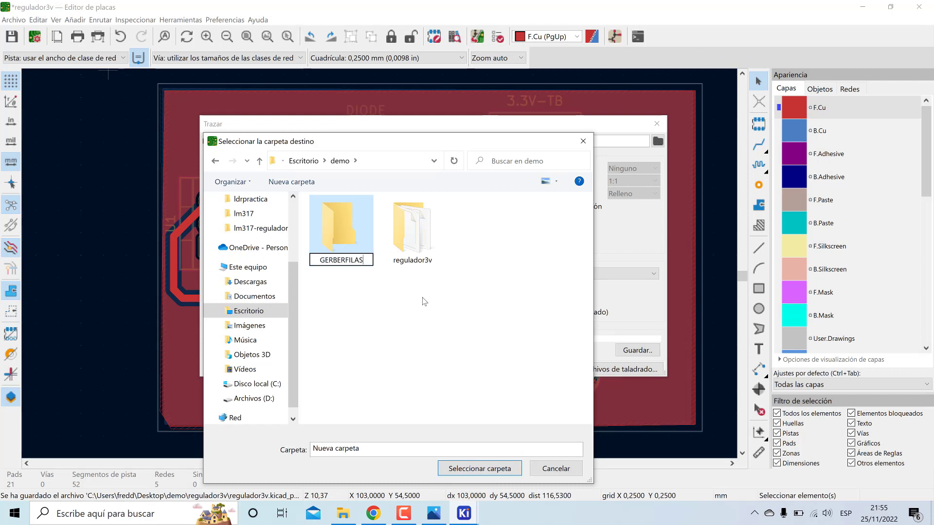
pyautogui.press('BackSpace')
pyautogui.press('BackSpace')
pyautogui.write('ES')
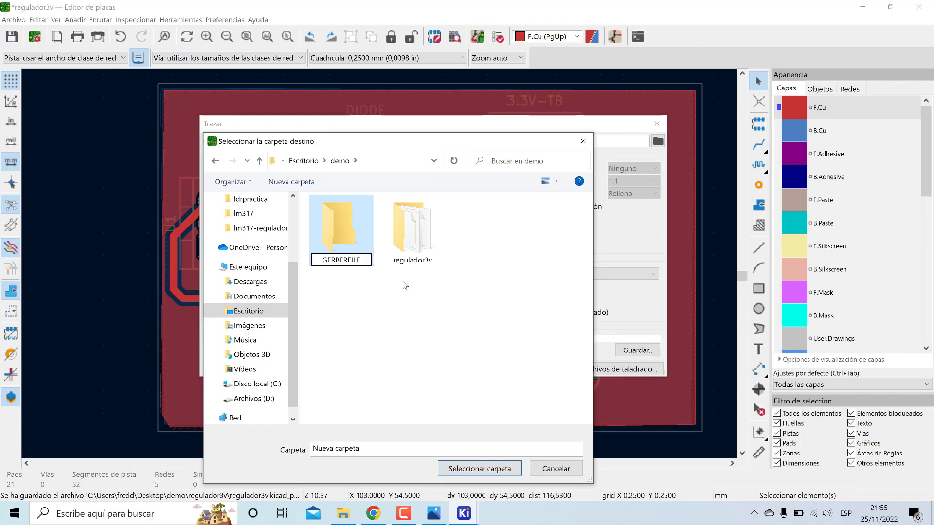
pyautogui.click(346, 259)
pyautogui.write('-')
pyautogui.click(371, 283)
pyautogui.doubleClick(358, 252)
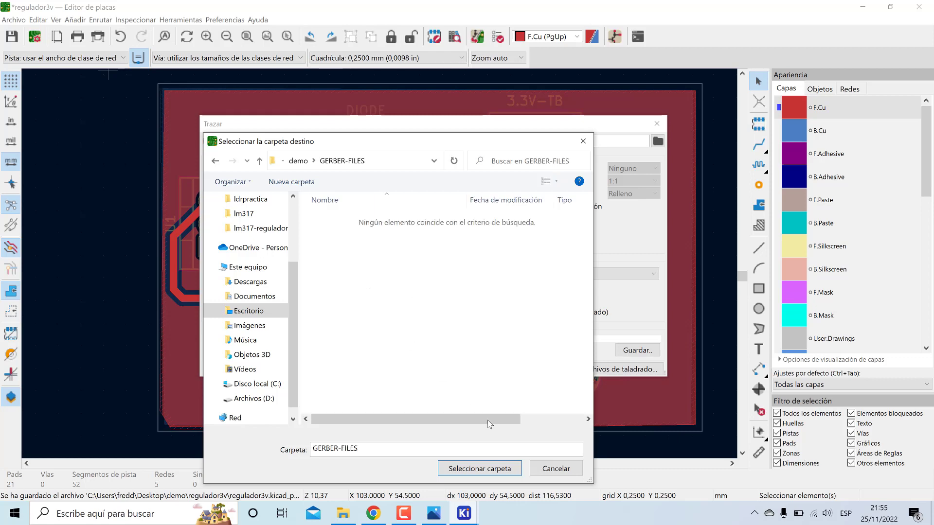
# Set GERBER-FILES as the output folder using a relative path and plot the Gerber files.
pyautogui.click(479, 468)
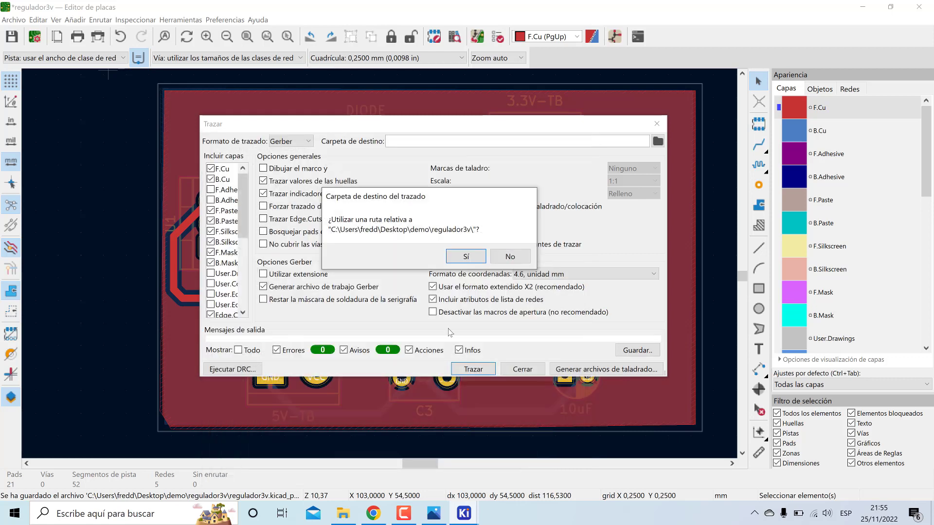
pyautogui.click(459, 259)
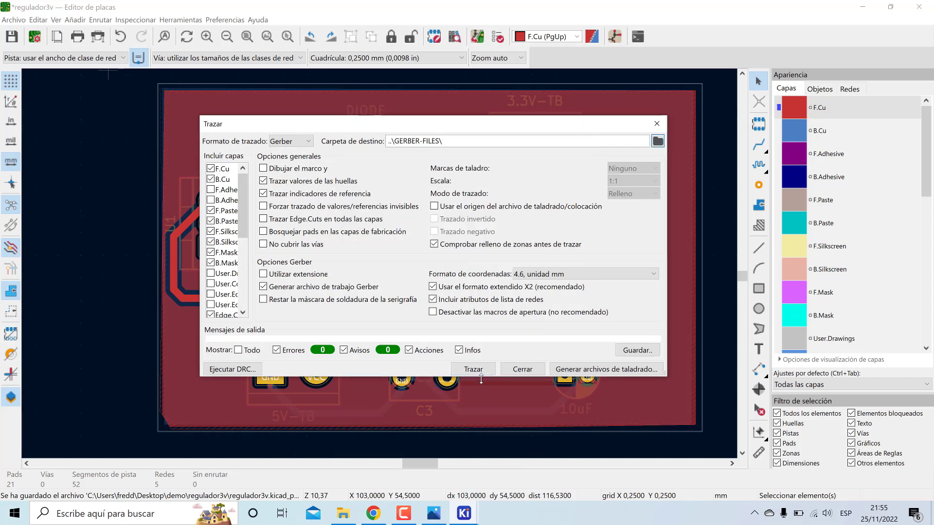
pyautogui.moveTo(481, 379); pyautogui.dragTo(481, 450)
pyautogui.click(480, 449)
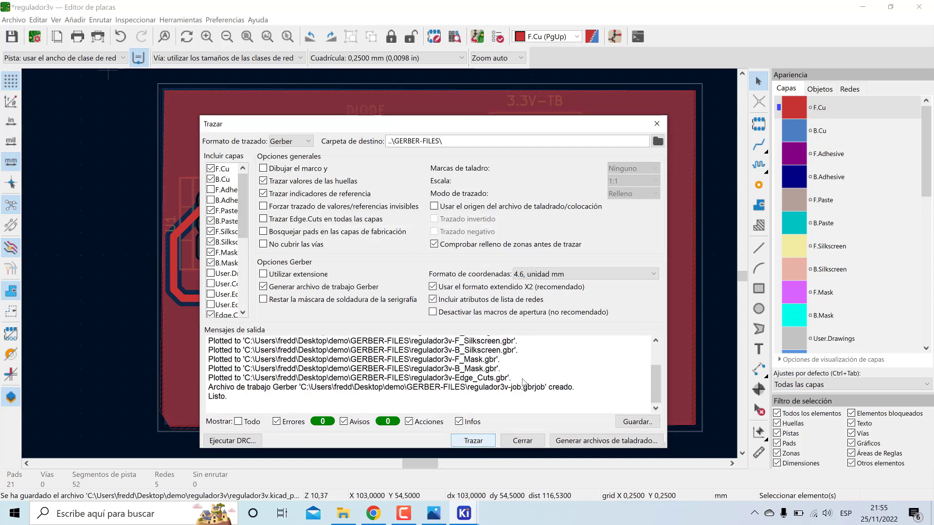
# Generate the Excellon drill files in inches into the GERBER-FILES folder, and close the drill and plot settings.
pyautogui.click(581, 440)
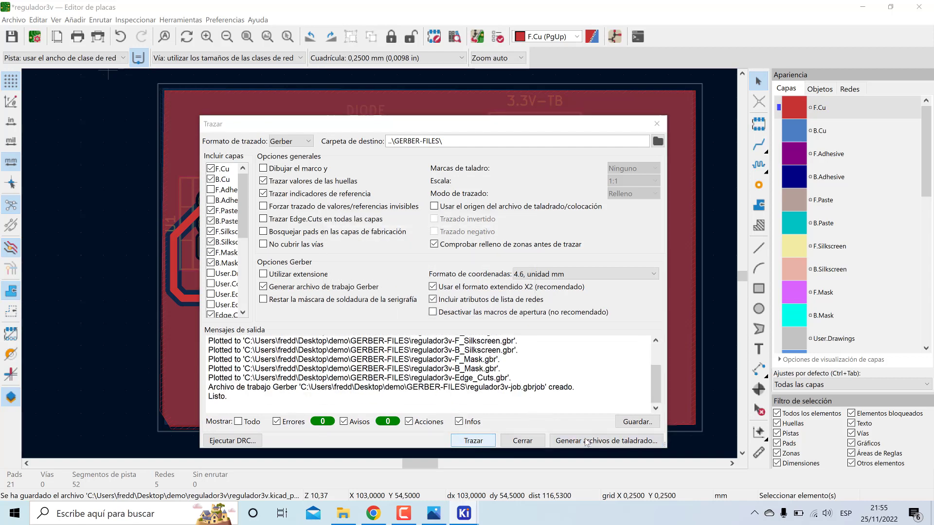
pyautogui.moveTo(520, 228); pyautogui.dragTo(447, 137)
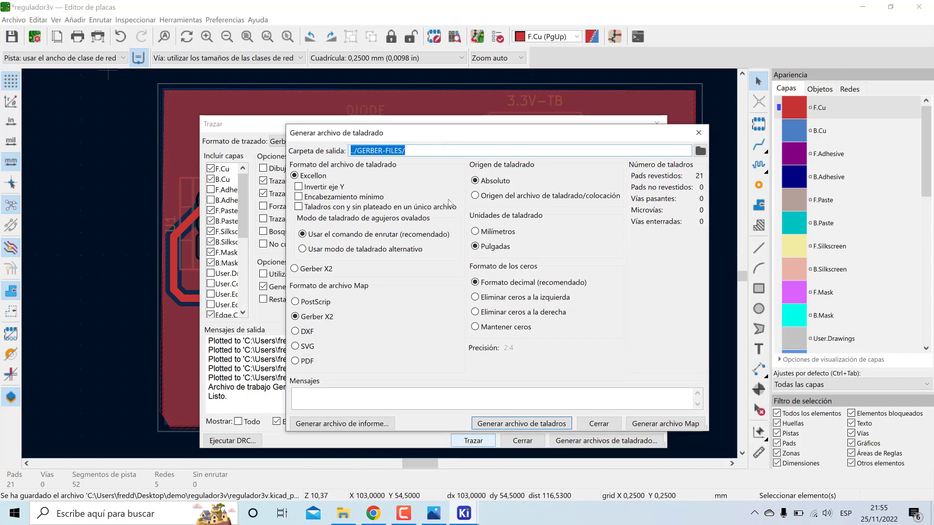
pyautogui.click(517, 425)
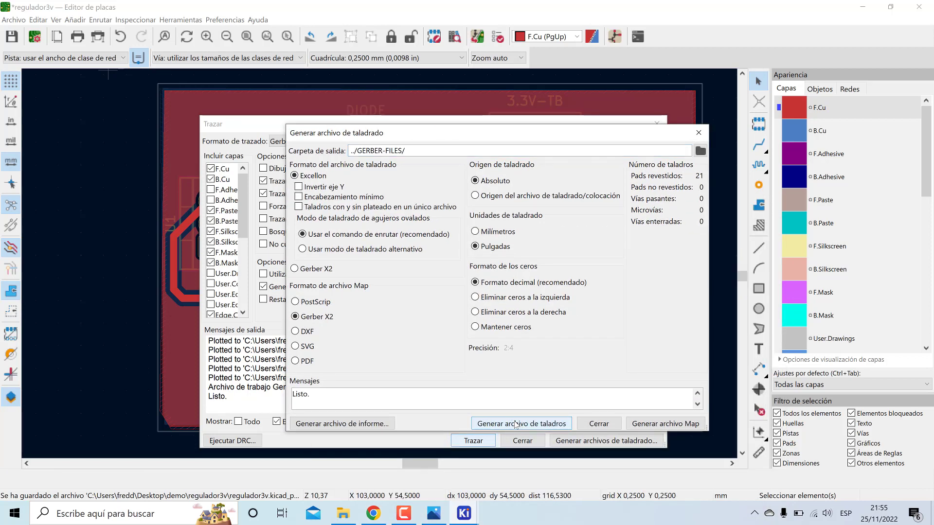
pyautogui.doubleClick(314, 396)
pyautogui.click(598, 424)
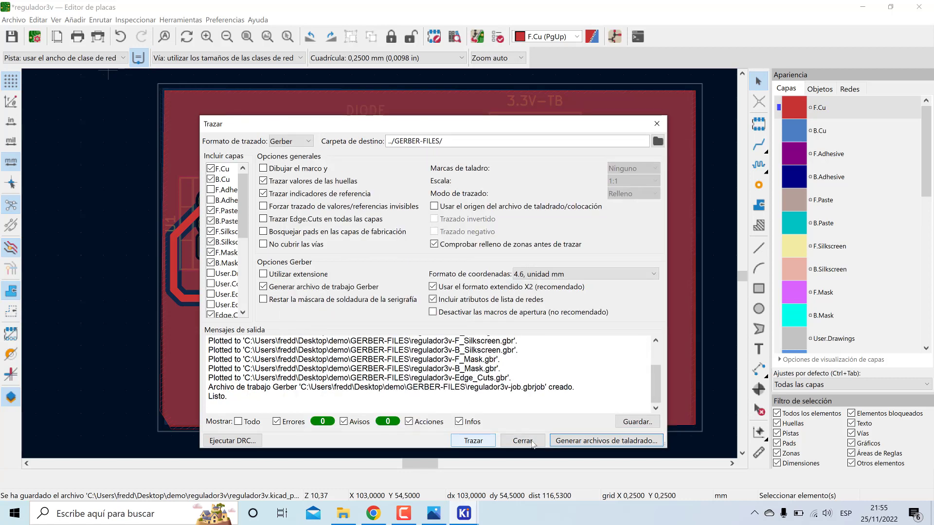
pyautogui.click(522, 441)
# In File Explorer, compress all files of the GERBER-FILES folder into the archive GERBER-FILES.rar.
pyautogui.click(344, 511)
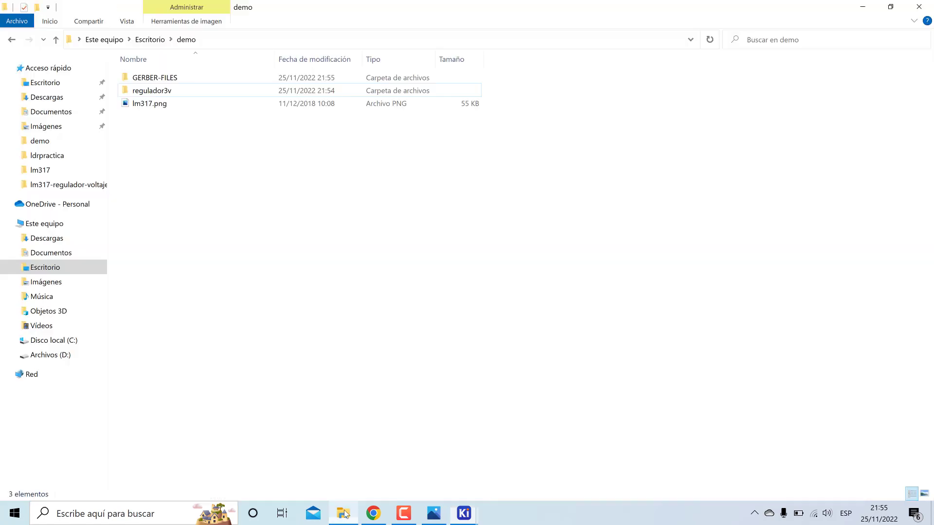
pyautogui.click(188, 82)
pyautogui.doubleClick(189, 83)
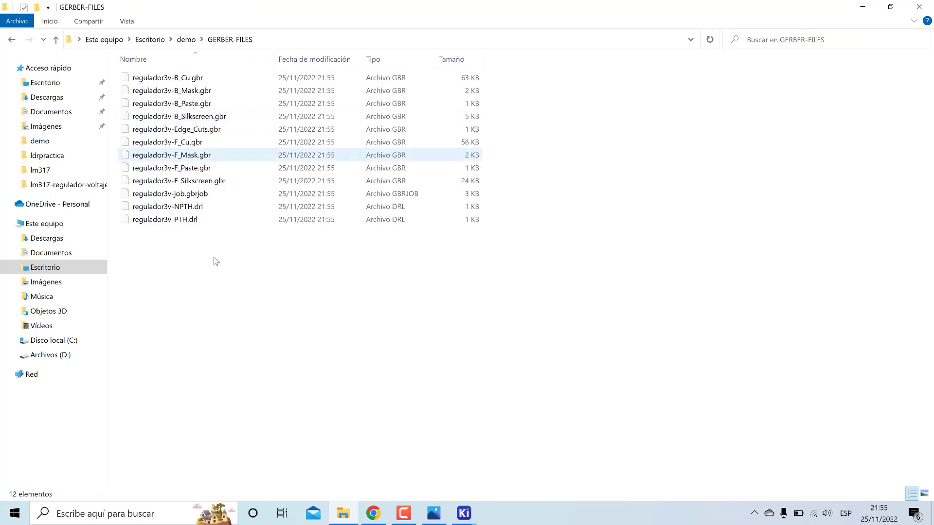
pyautogui.moveTo(214, 263); pyautogui.dragTo(260, 77)
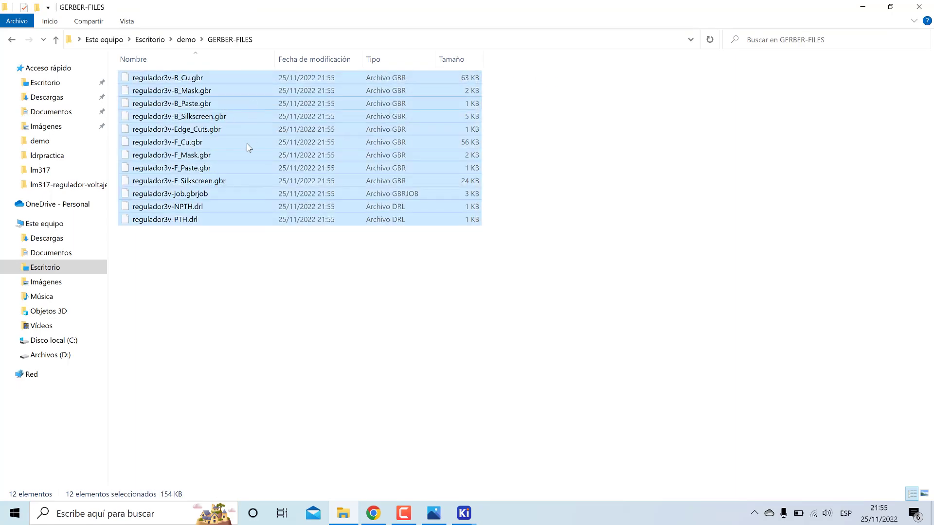
pyautogui.rightClick(251, 105)
pyautogui.click(171, 187)
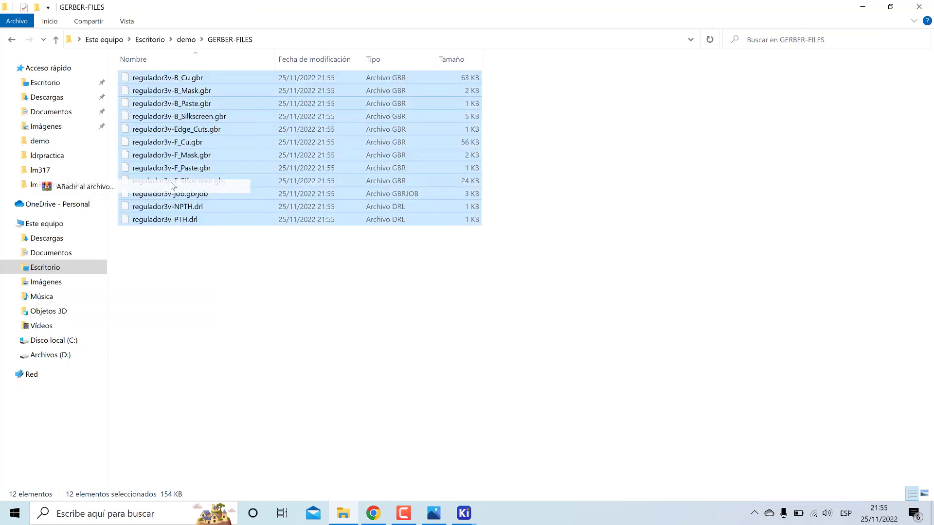
pyautogui.click(491, 376)
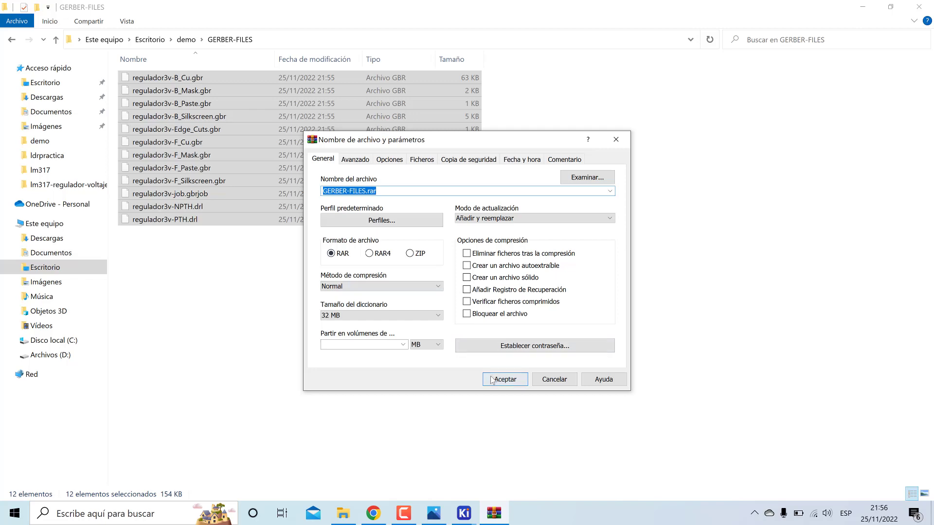
pyautogui.click(353, 295)
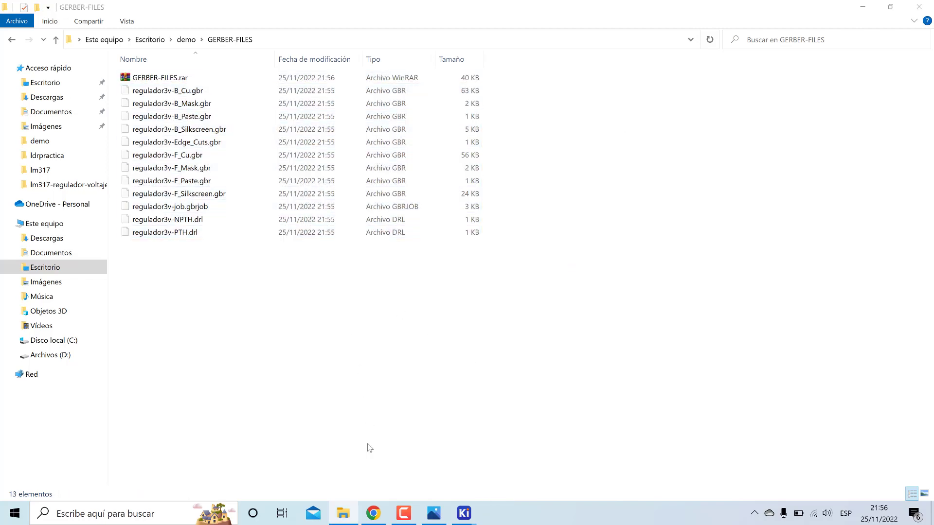
# Switch to Chrome, open jlcpcb.com and find the Gerber upload area on its home page.
pyautogui.click(373, 513)
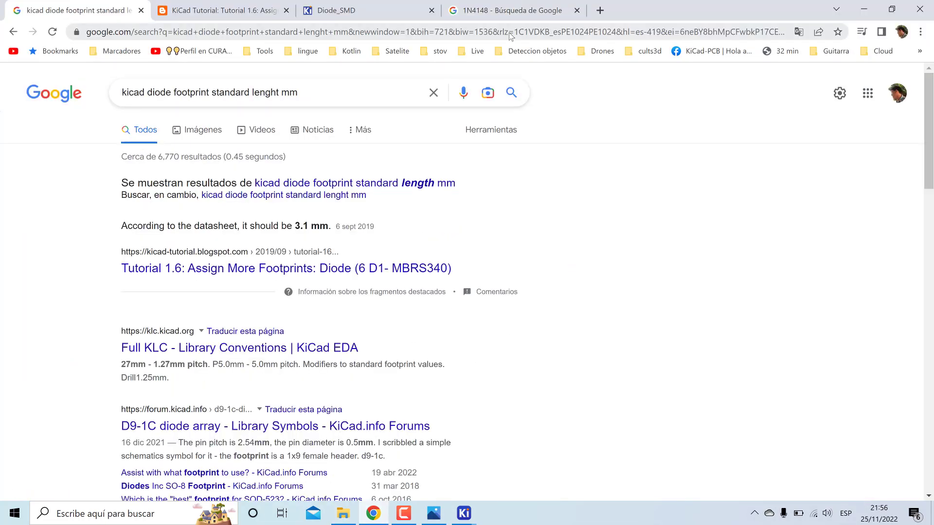
pyautogui.click(538, 35)
pyautogui.write('j')
pyautogui.press('Return')
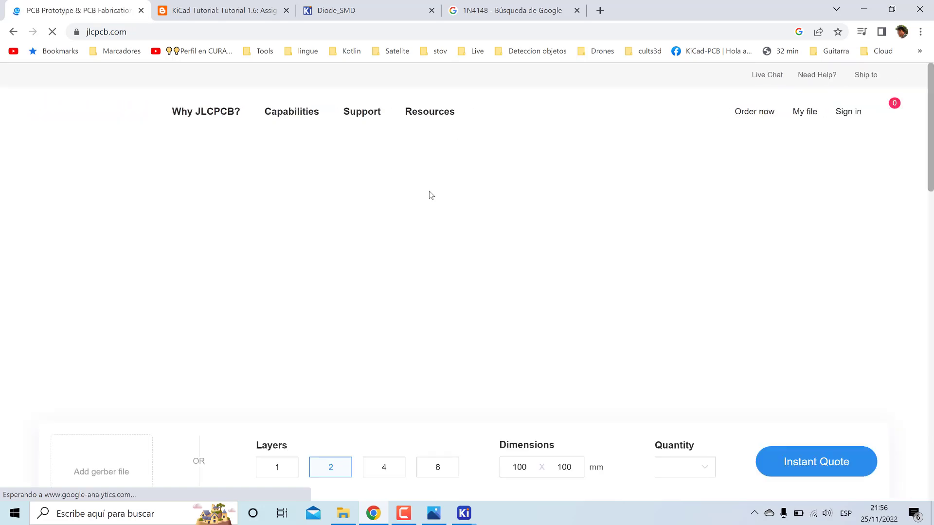
pyautogui.scroll(-4, 409, 203)
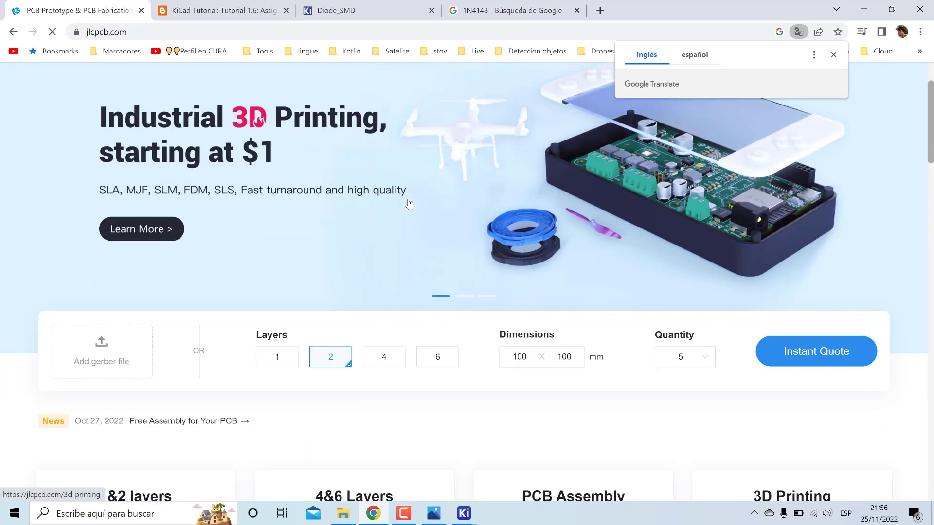
pyautogui.scroll(-2, 409, 203)
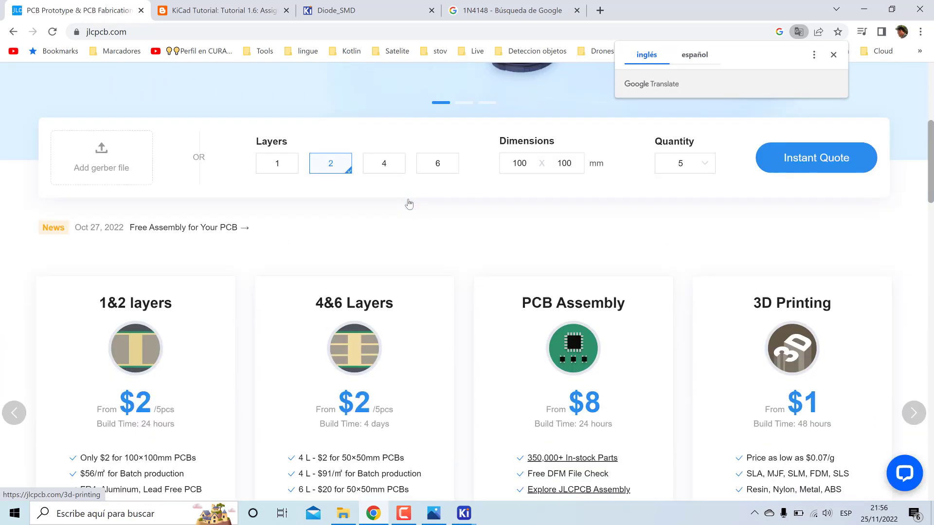
# Upload GERBER-FILES.rar from the GERBER-FILES folder inside demo for a PCB quote.
pyautogui.click(84, 161)
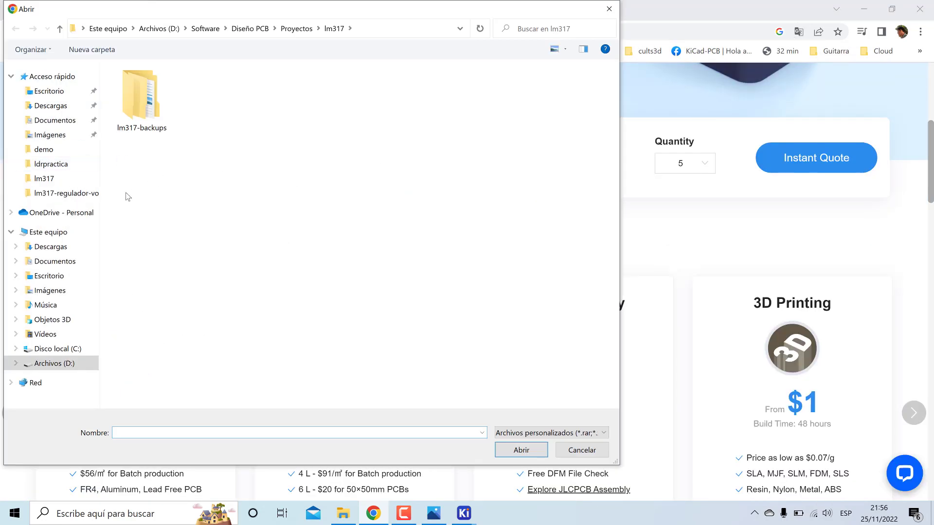
pyautogui.click(58, 154)
pyautogui.doubleClick(122, 126)
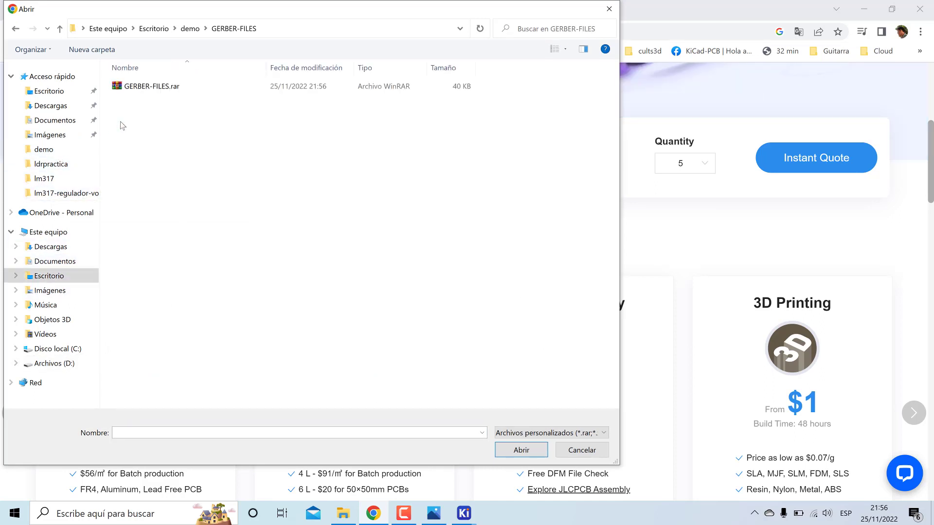
pyautogui.click(140, 89)
pyautogui.click(518, 451)
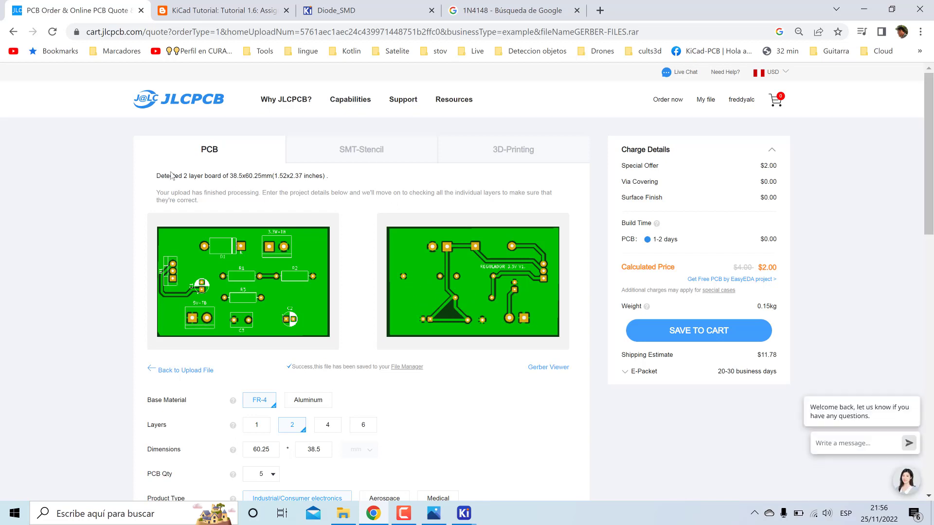
# Check the detected board size, and set the PCB quantity to 15 and the PCB color to Blue.
pyautogui.moveTo(157, 175); pyautogui.dragTo(245, 177)
pyautogui.click(239, 177)
pyautogui.click(253, 178)
pyautogui.scroll(-5, 252, 182)
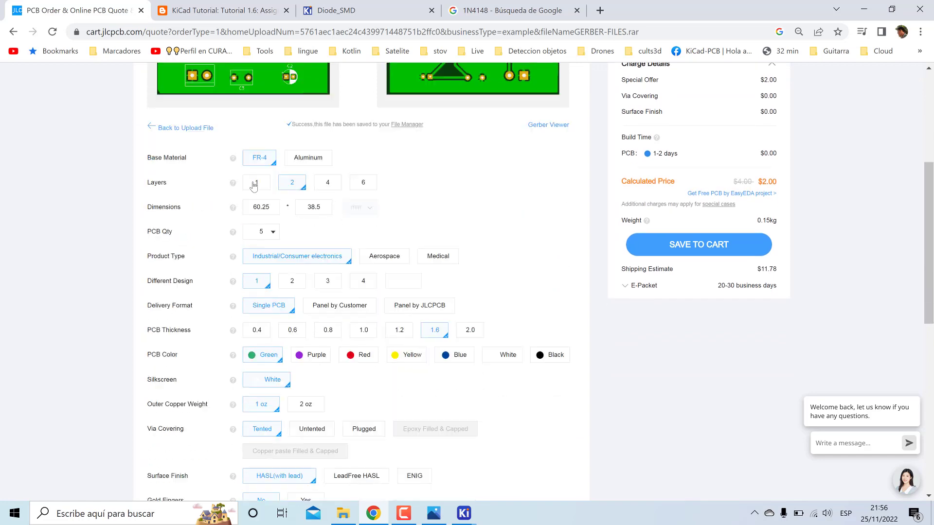
pyautogui.click(271, 233)
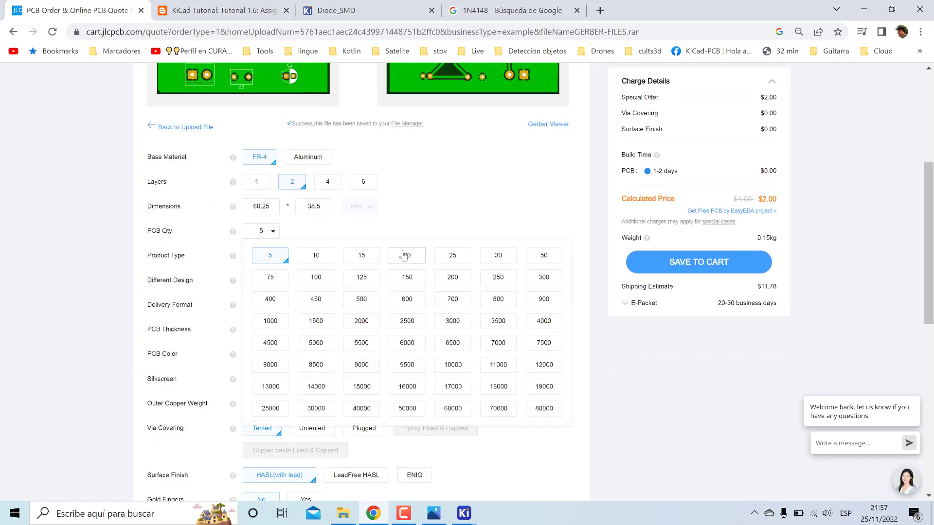
pyautogui.click(362, 256)
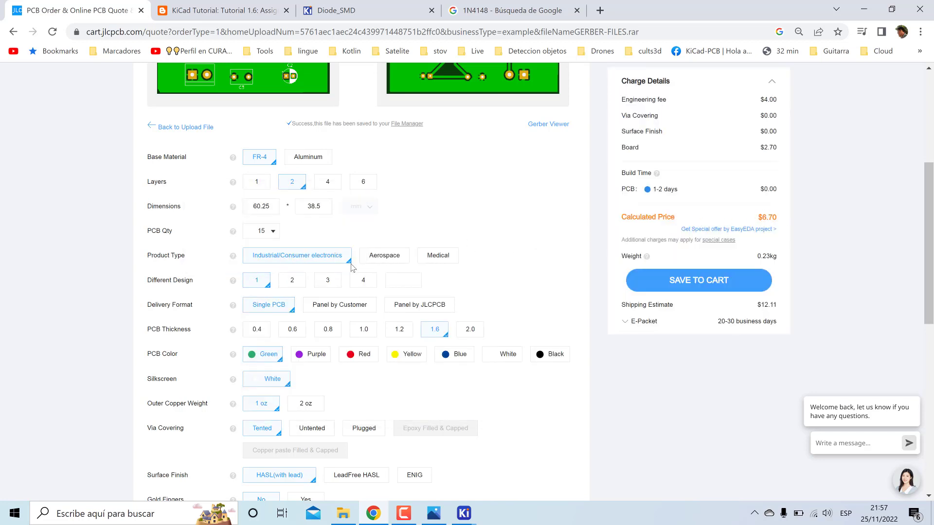
pyautogui.scroll(-1, 353, 267)
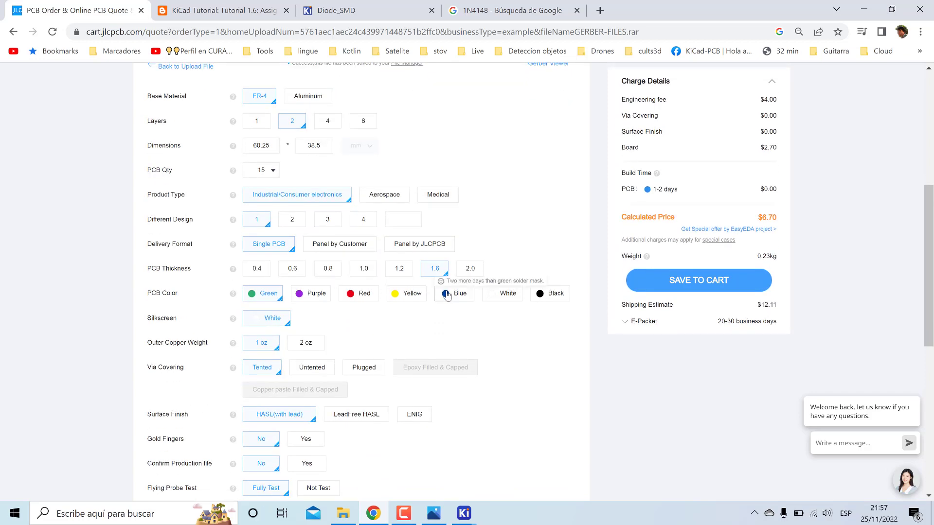
pyautogui.click(447, 294)
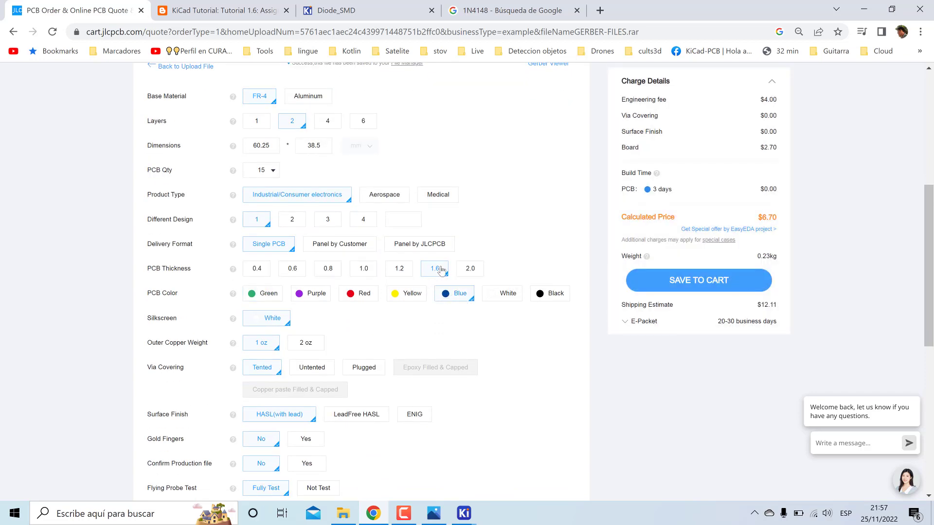
# Compare the price with and without order number removal, and set Remove Order Number to Yes.
pyautogui.scroll(-3, 284, 271)
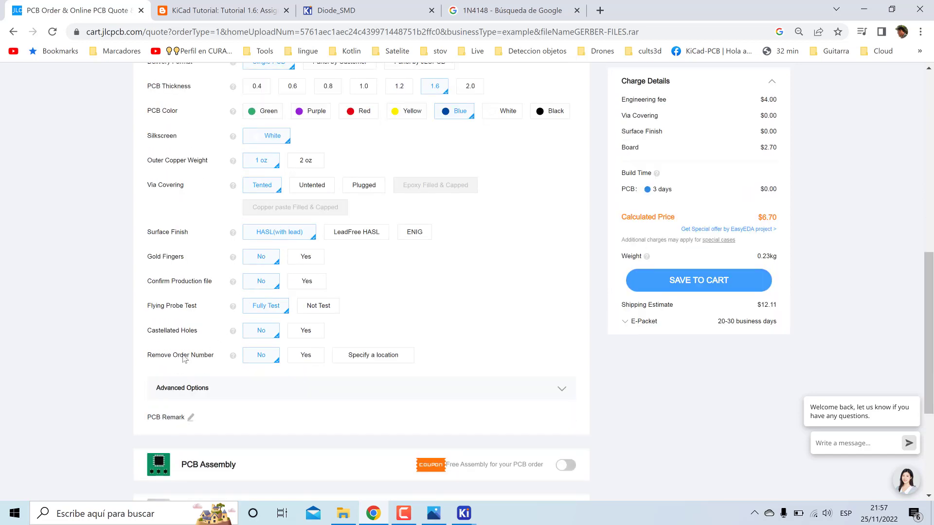
pyautogui.click(312, 356)
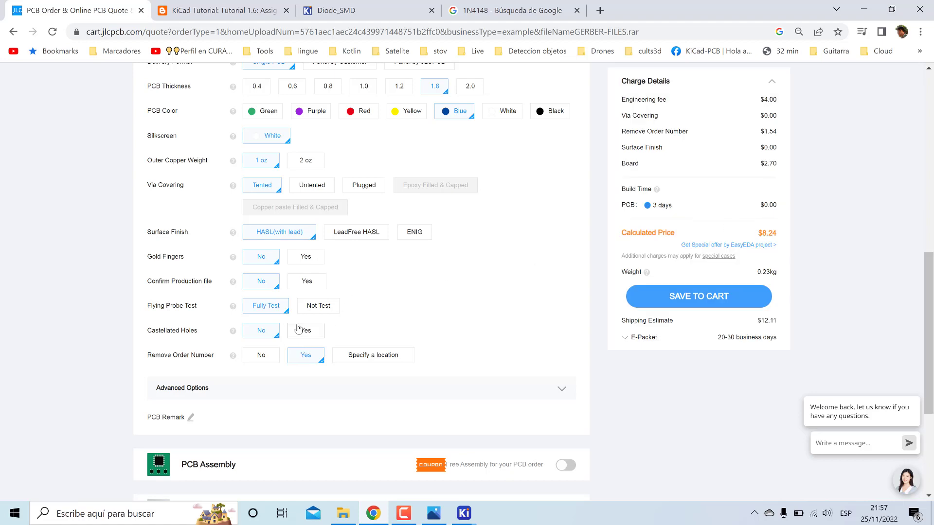
pyautogui.click(269, 358)
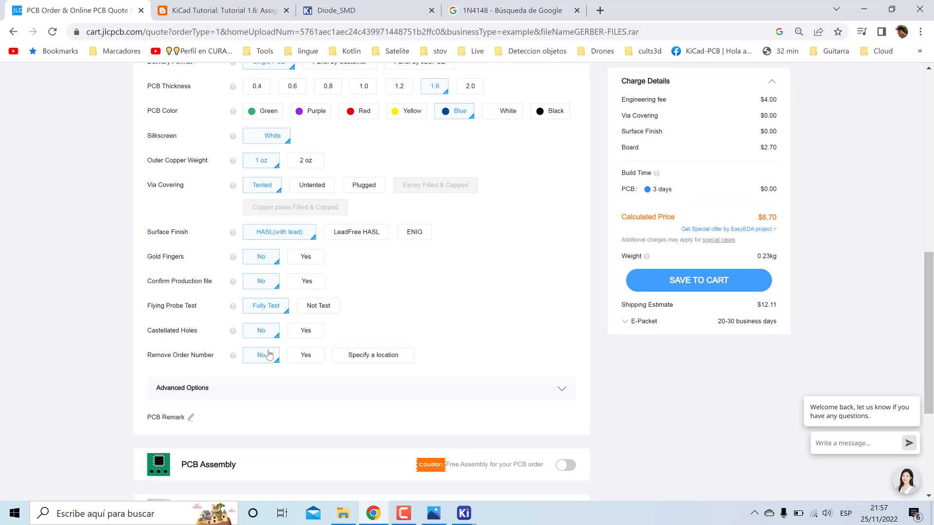
pyautogui.click(312, 354)
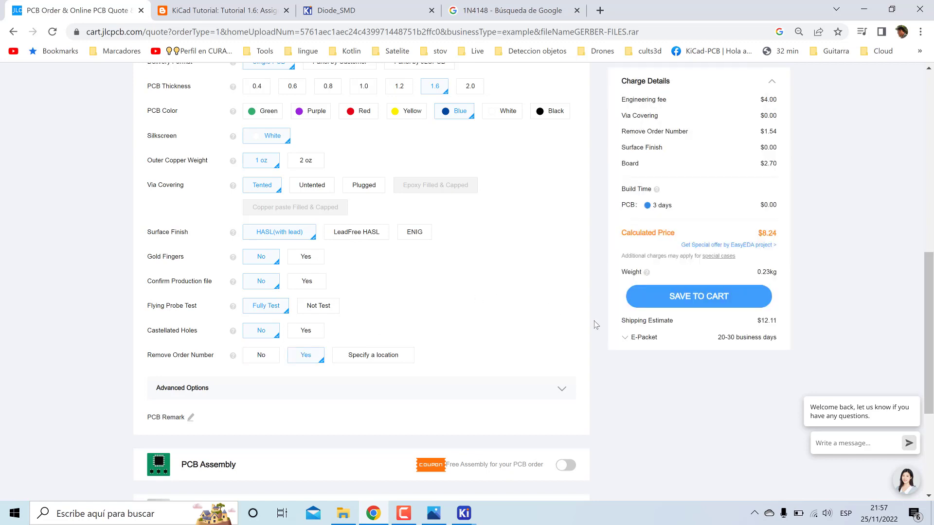
# Compare the shipping methods to Peru and select FedEx International Packet.
pyautogui.click(639, 339)
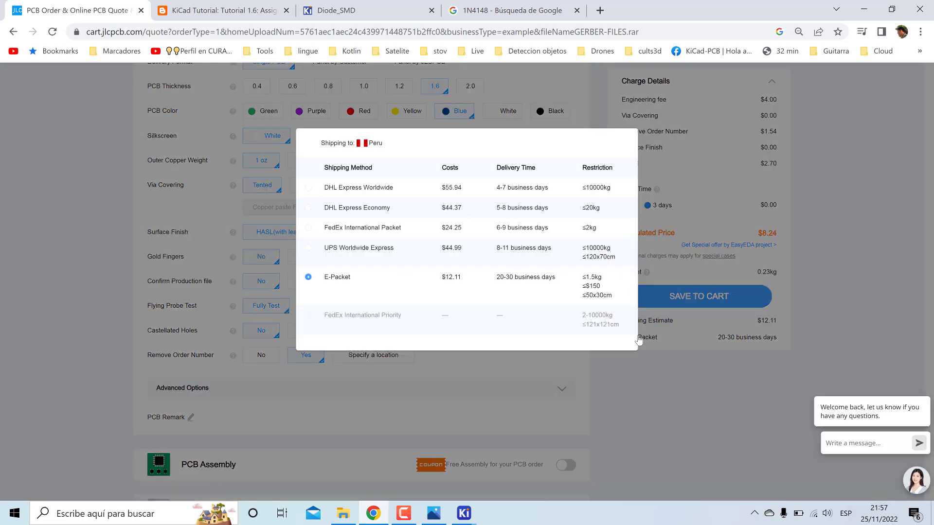
pyautogui.click(309, 278)
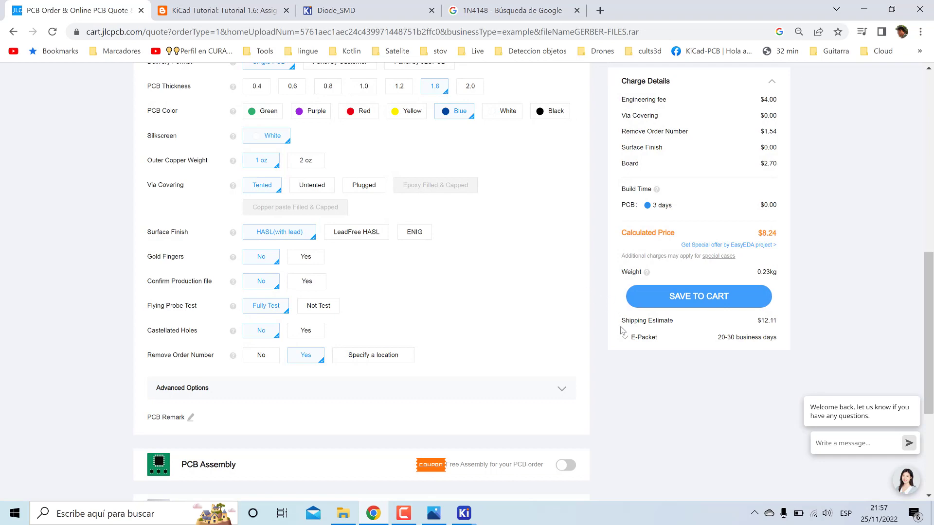
pyautogui.click(633, 339)
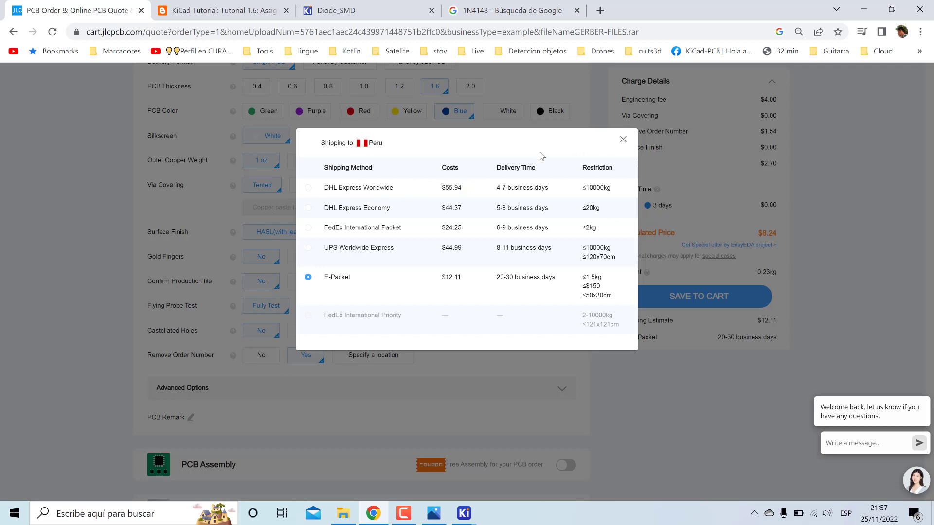
pyautogui.moveTo(461, 227); pyautogui.dragTo(441, 227)
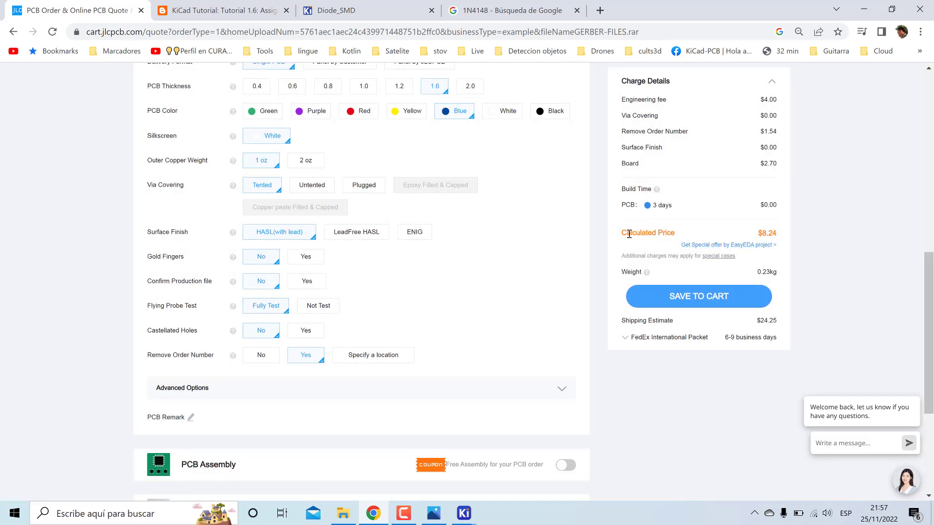
# Review the quote's options and board previews, and switch to the KiCad PCB editor to view the B.Cu layer.
pyautogui.scroll(5, 631, 289)
pyautogui.scroll(-6, 638, 291)
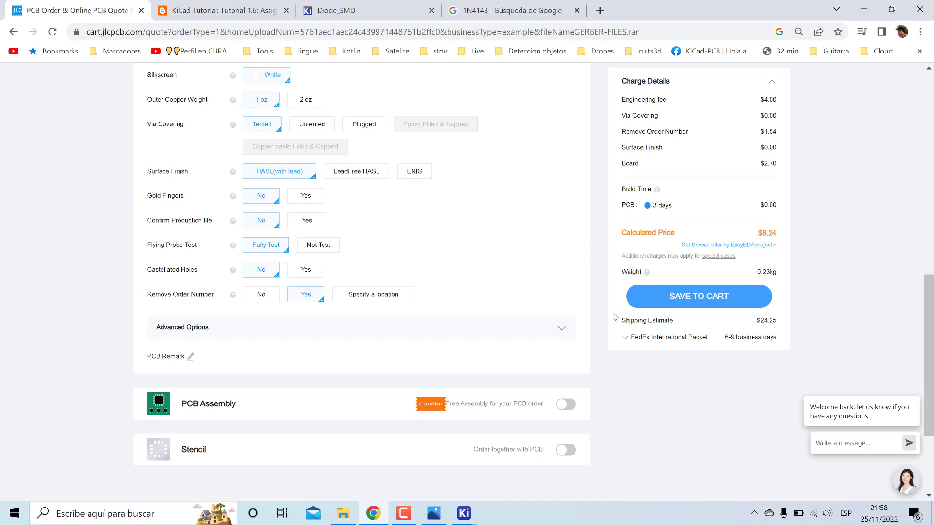
pyautogui.scroll(10, 614, 317)
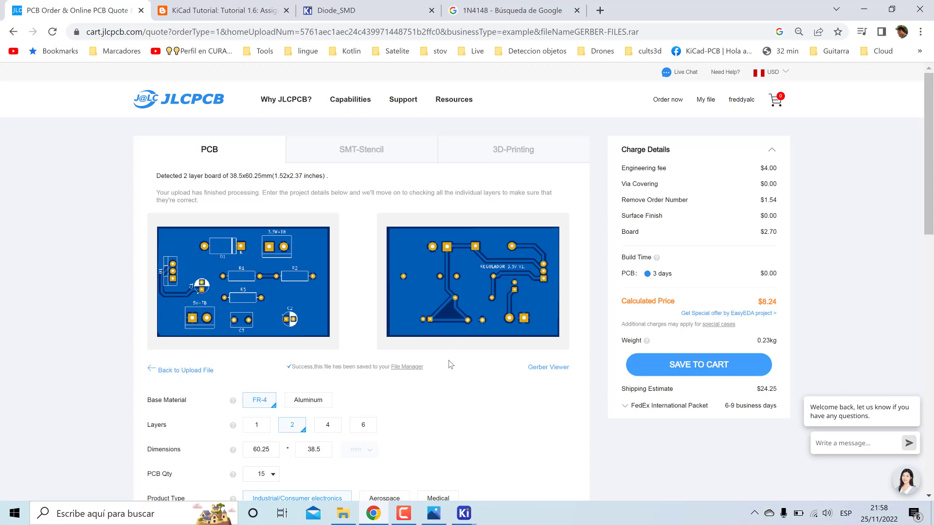
pyautogui.moveTo(464, 514)
pyautogui.click(533, 477)
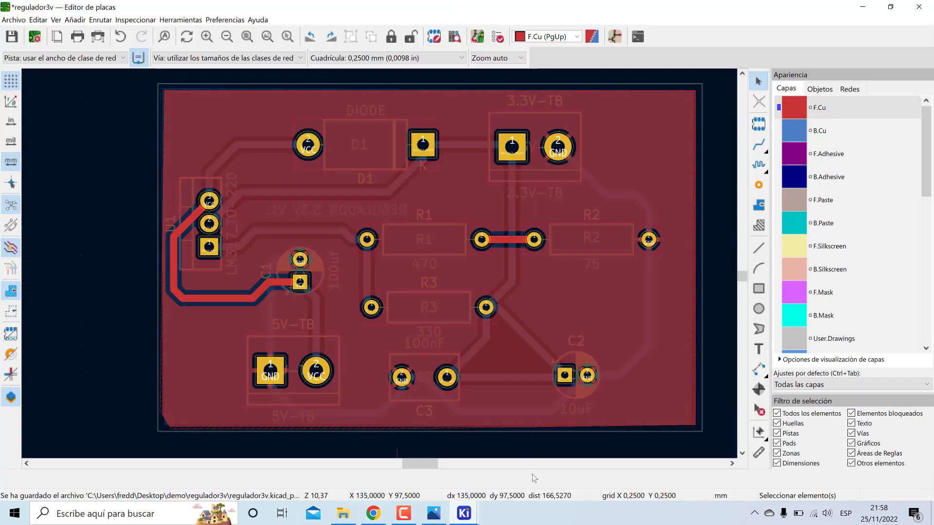
pyautogui.click(849, 127)
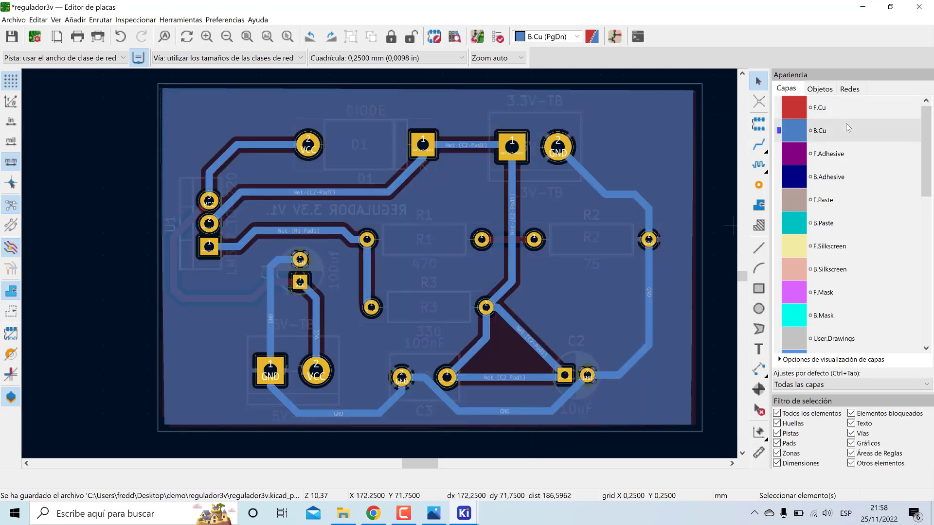
pyautogui.click(382, 514)
pyautogui.click(382, 514)
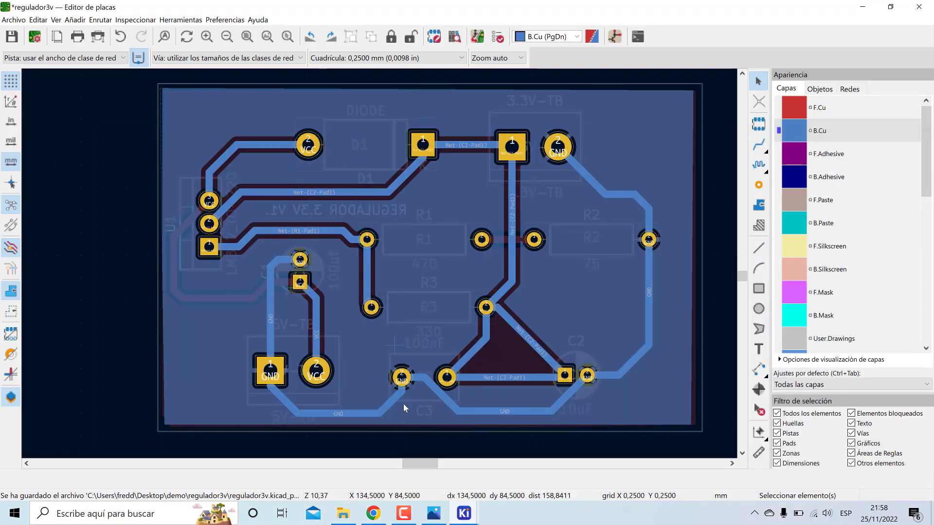
pyautogui.moveTo(868, 484)
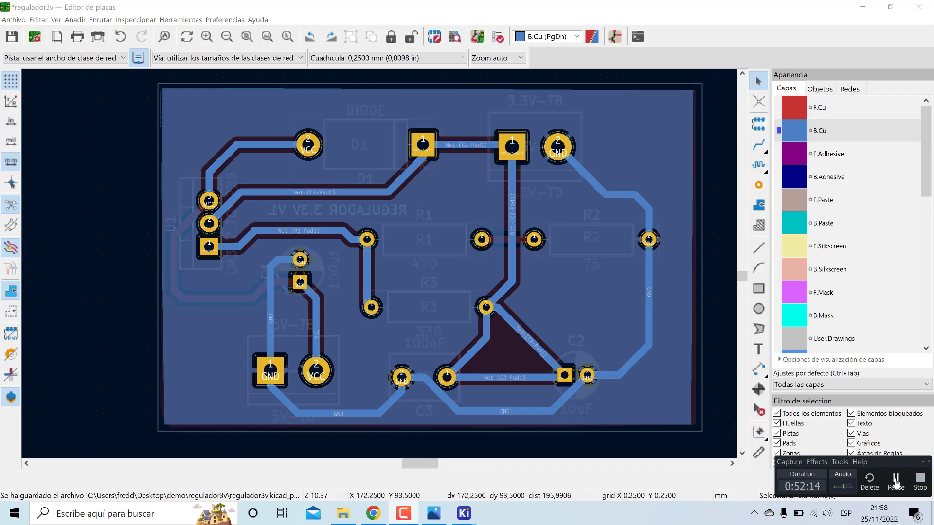